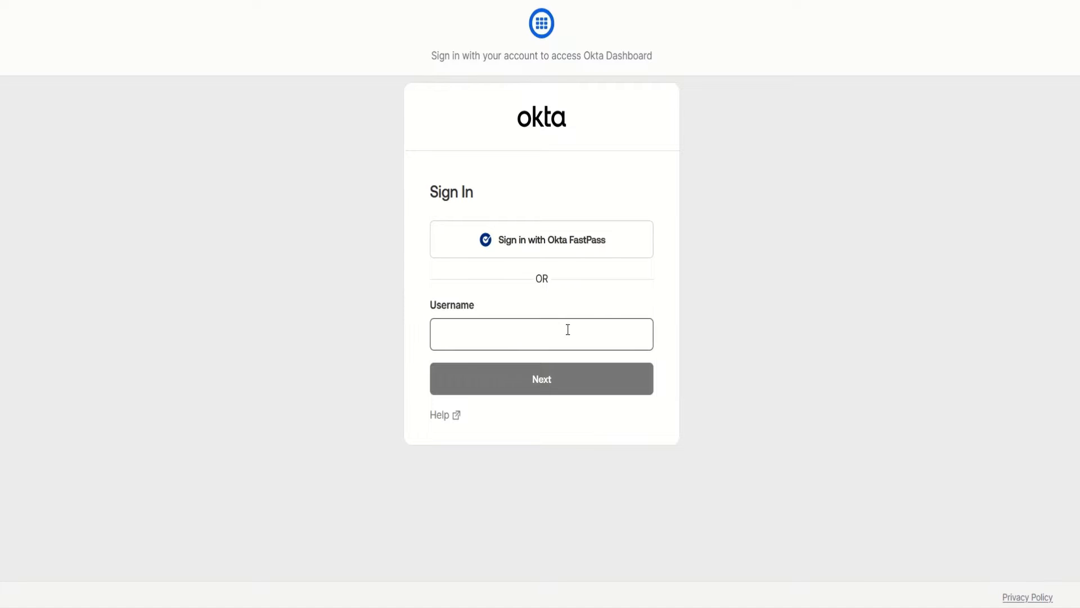
Sign in to the Okta dashboard with the employee's username and account password
type("ber")
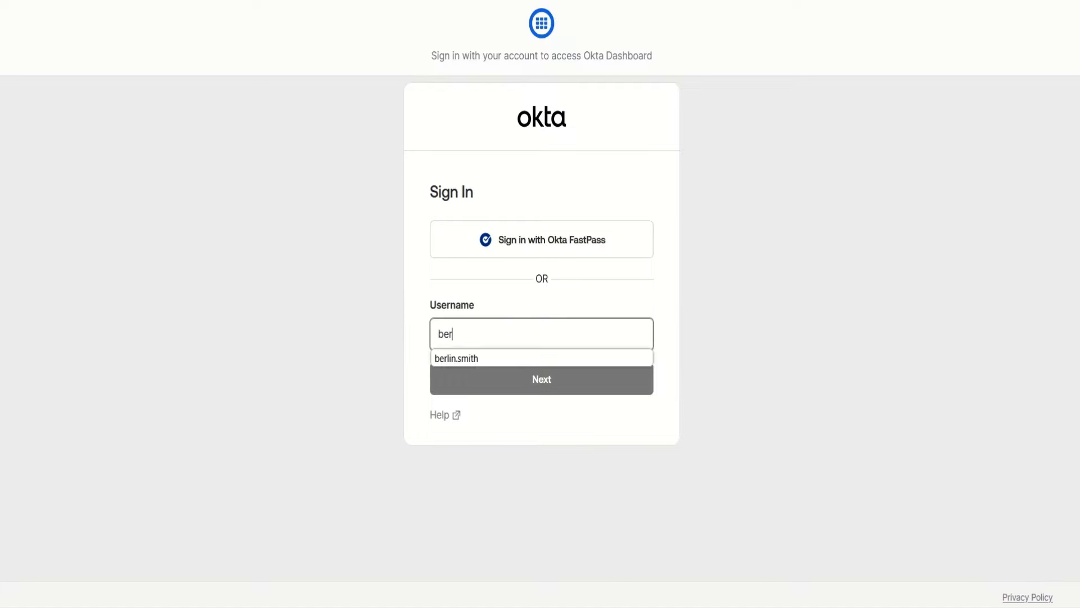
key("Down")
key("Return")
left_click(524, 374)
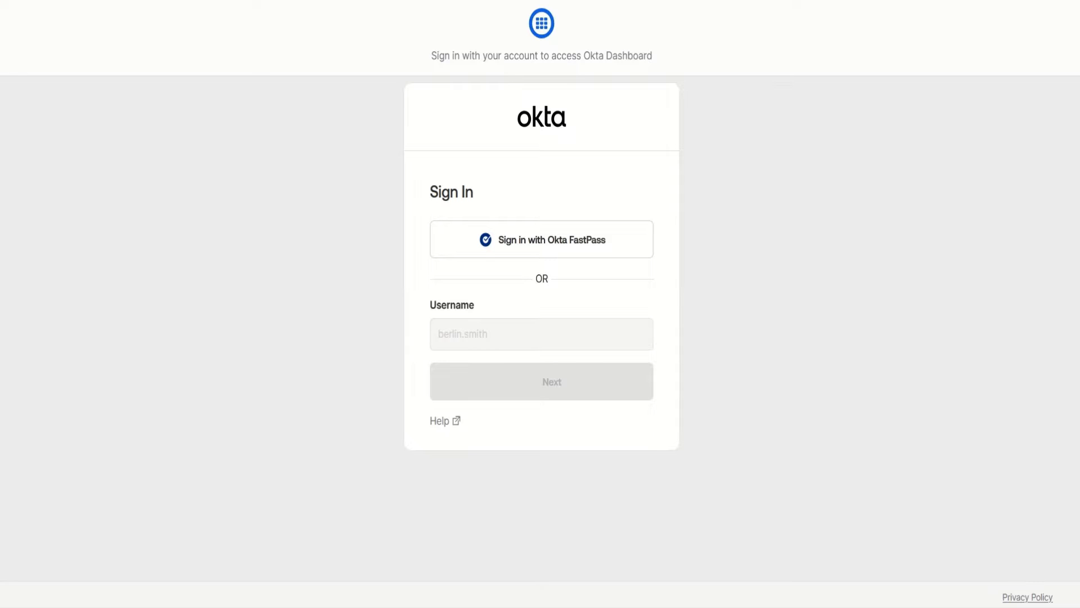
left_click(526, 320)
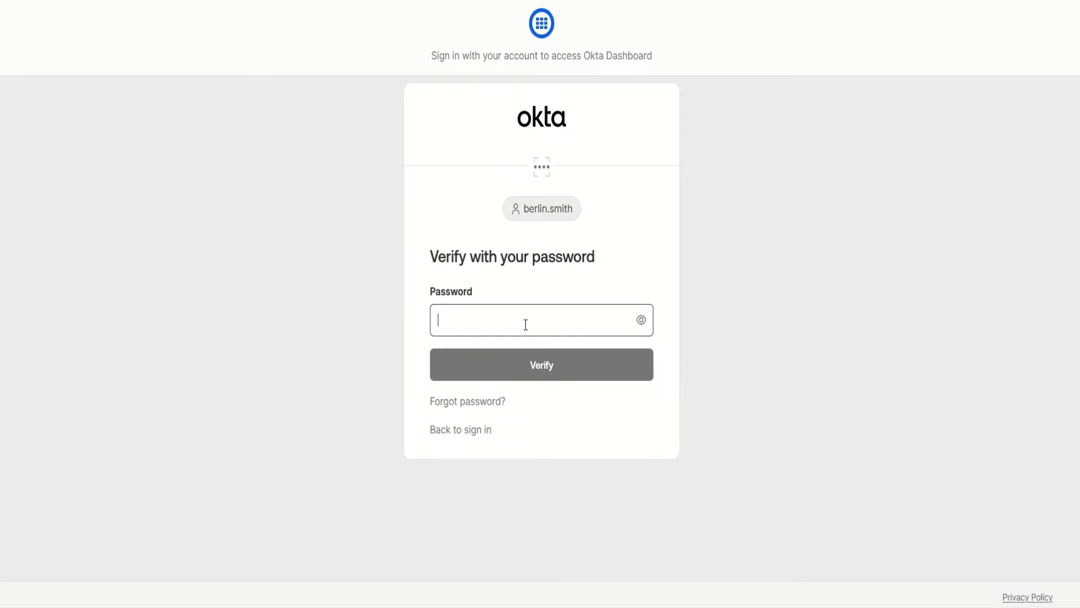
type("********")
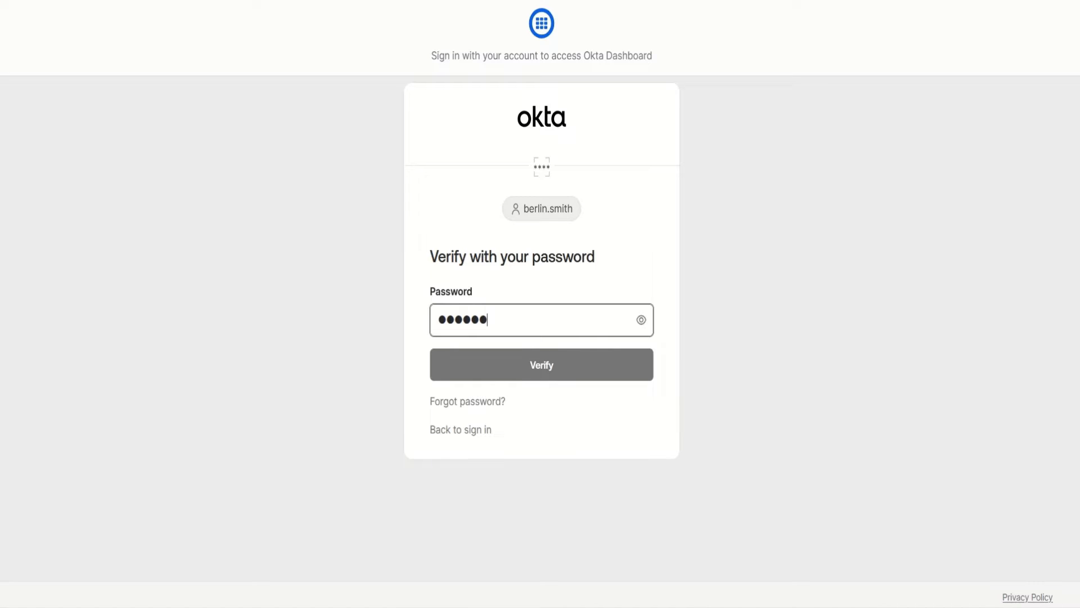
key("Return")
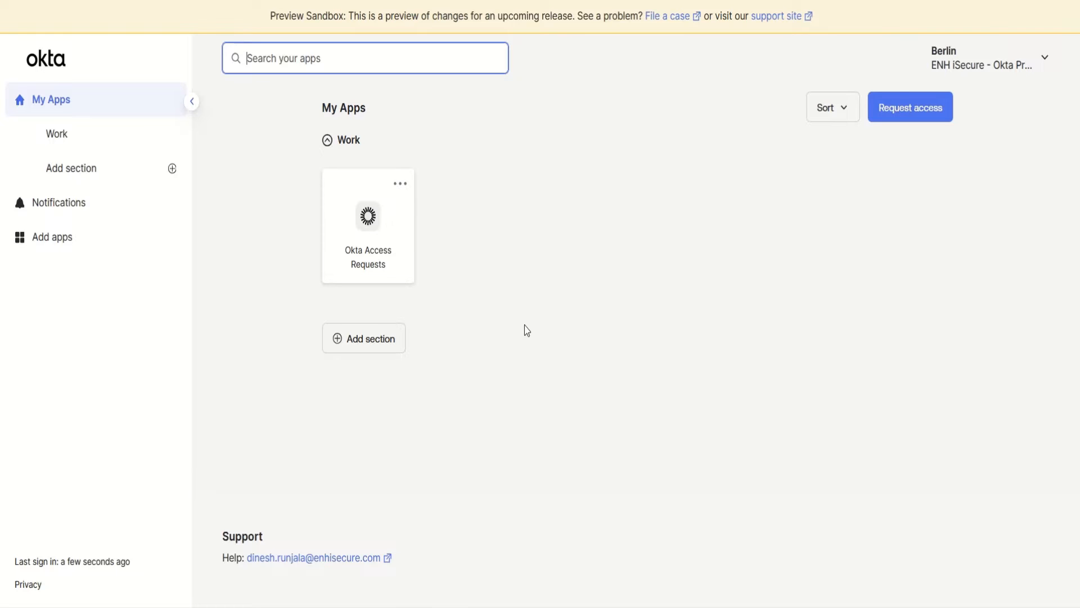
Open Okta Access Requests from the dashboard and start the "Access Request to App Development - DB-SRV" request
left_click(1004, 67)
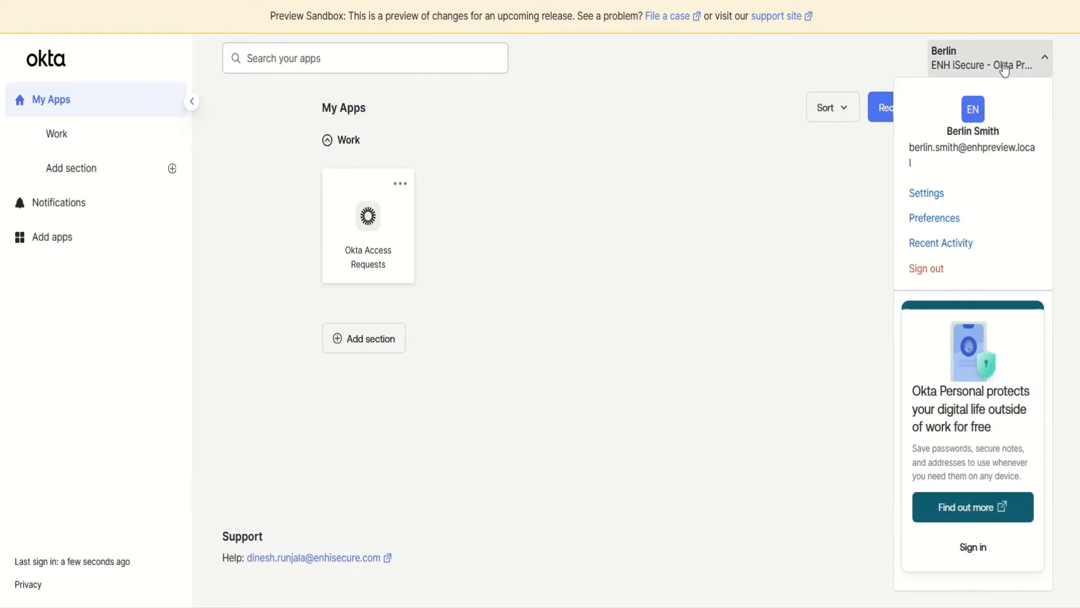
left_click(1004, 66)
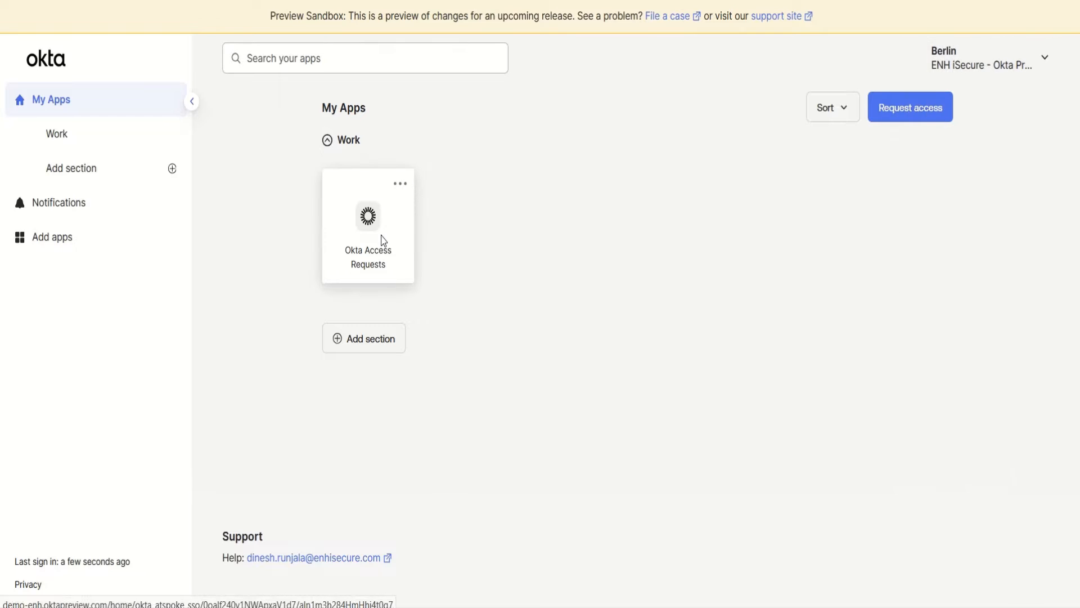
left_click(382, 241)
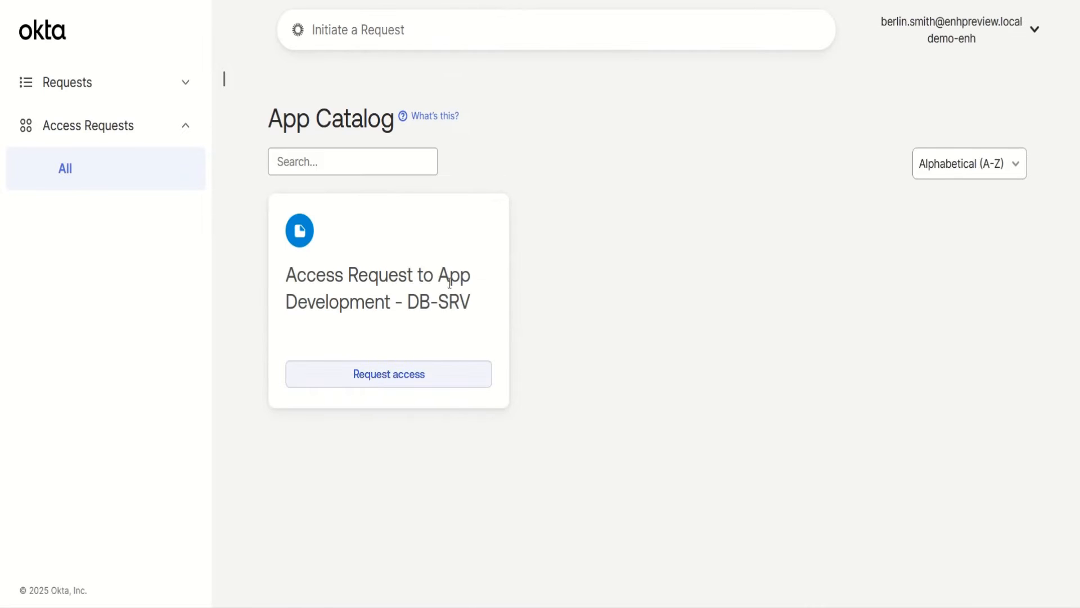
left_click_drag(480, 309, 290, 259)
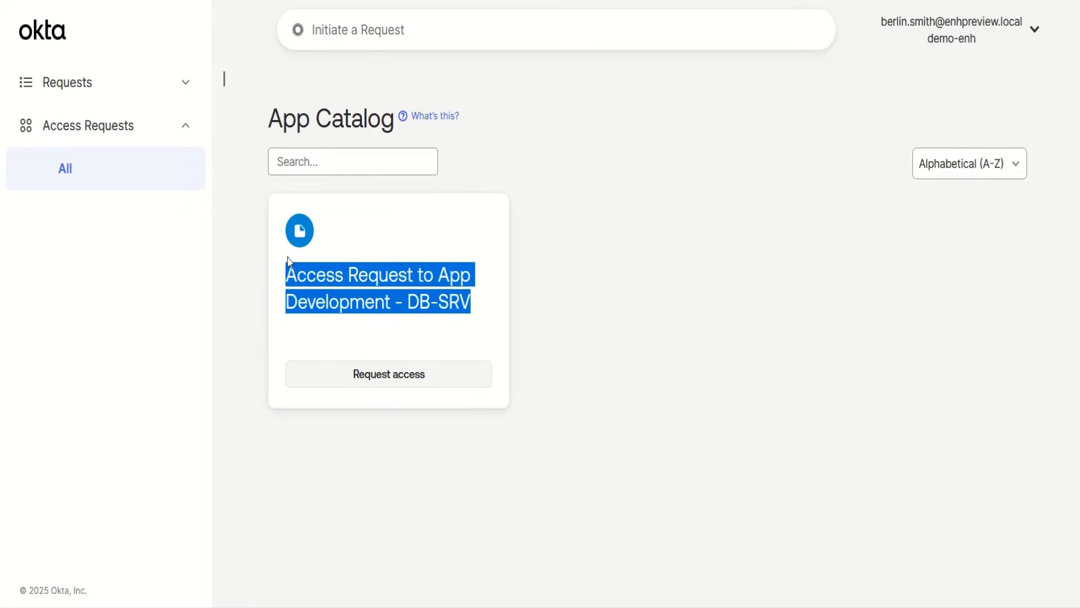
left_click(585, 303)
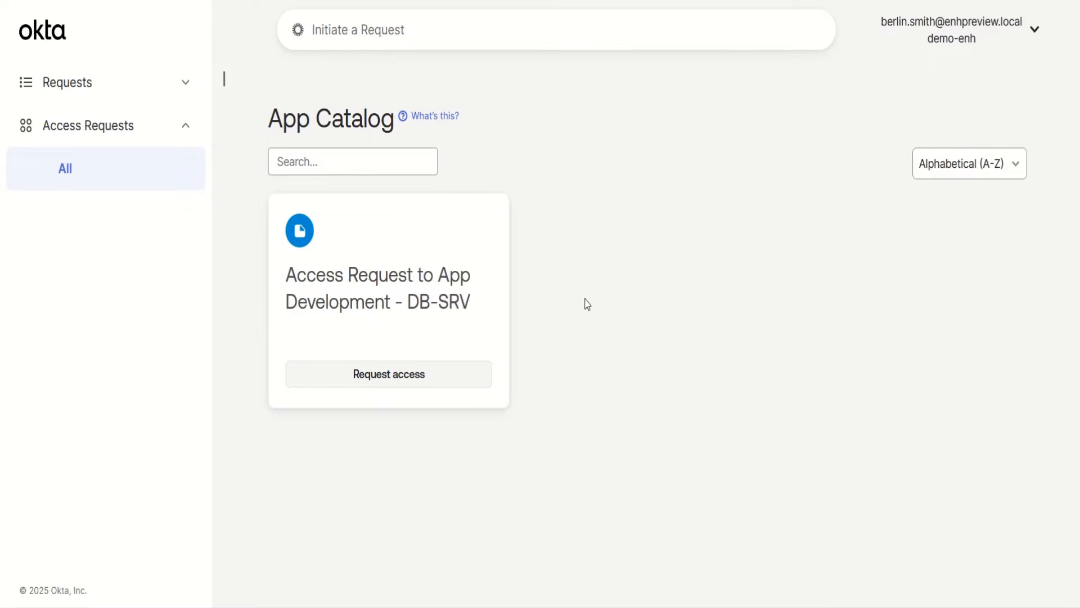
left_click(408, 380)
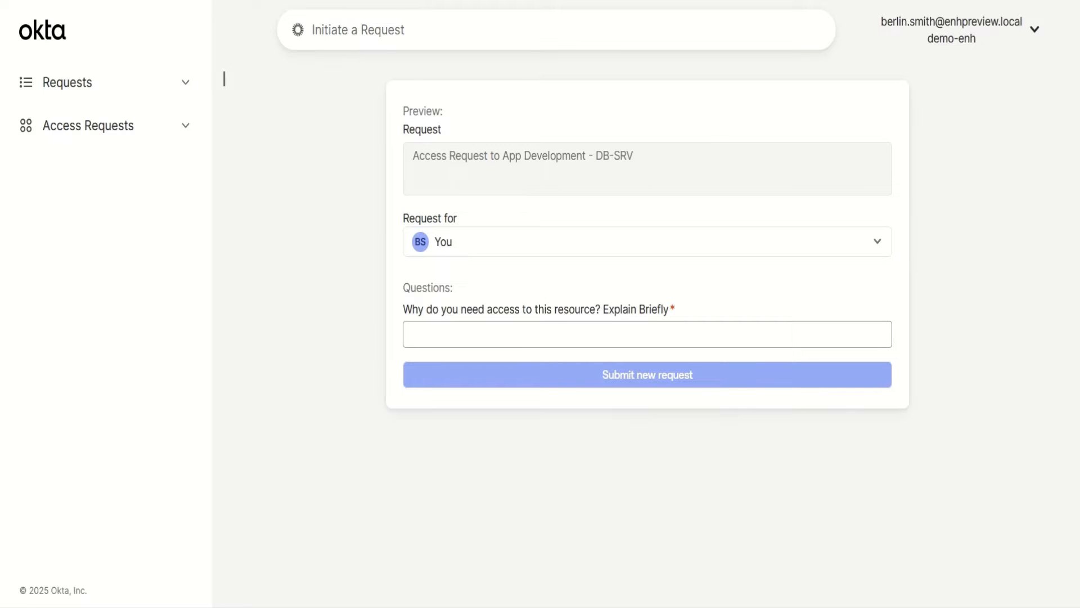
Enter the access reason: "I need DB-SRV Read Only access for 5 days to check and understand the data for debugging and testing, without making any changes."
left_click(615, 328)
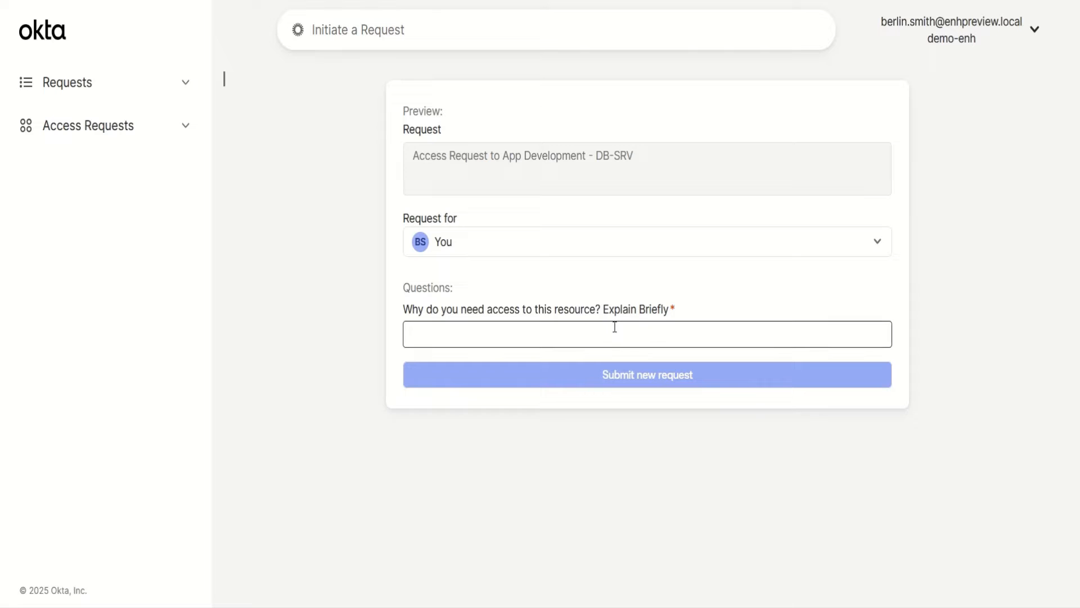
left_click(621, 341)
type("I need DB-SRV Read Only access for 5 days to check and understand the data for debugging and testing, without making any changes.")
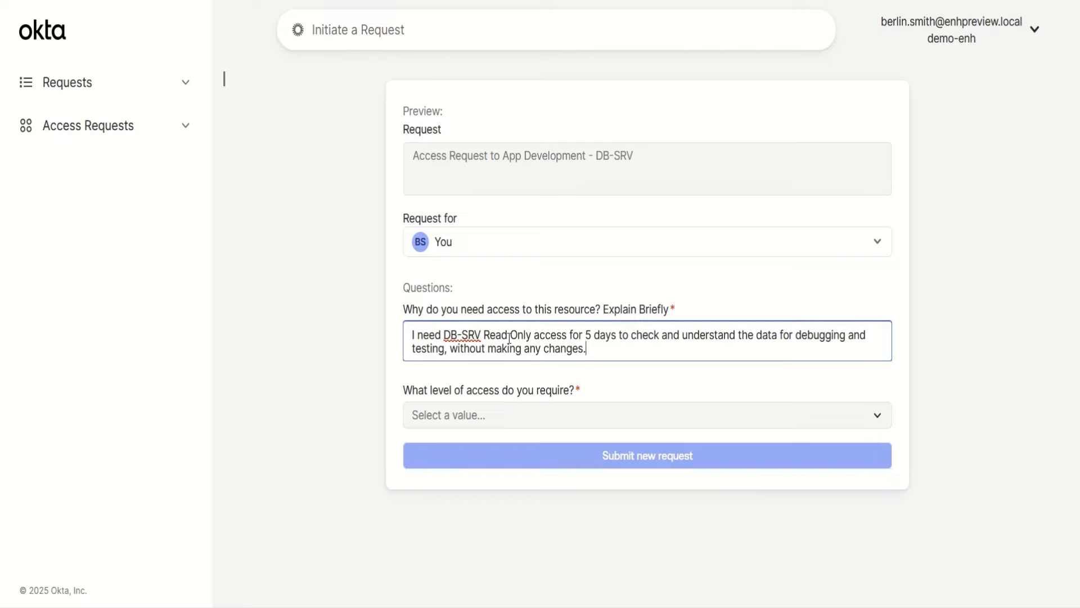
Choose the "OPA-ASA - App Development - DB-SRV - Read Only Admin Role" with the date 2025-07-08 and submit the request
left_click(549, 416)
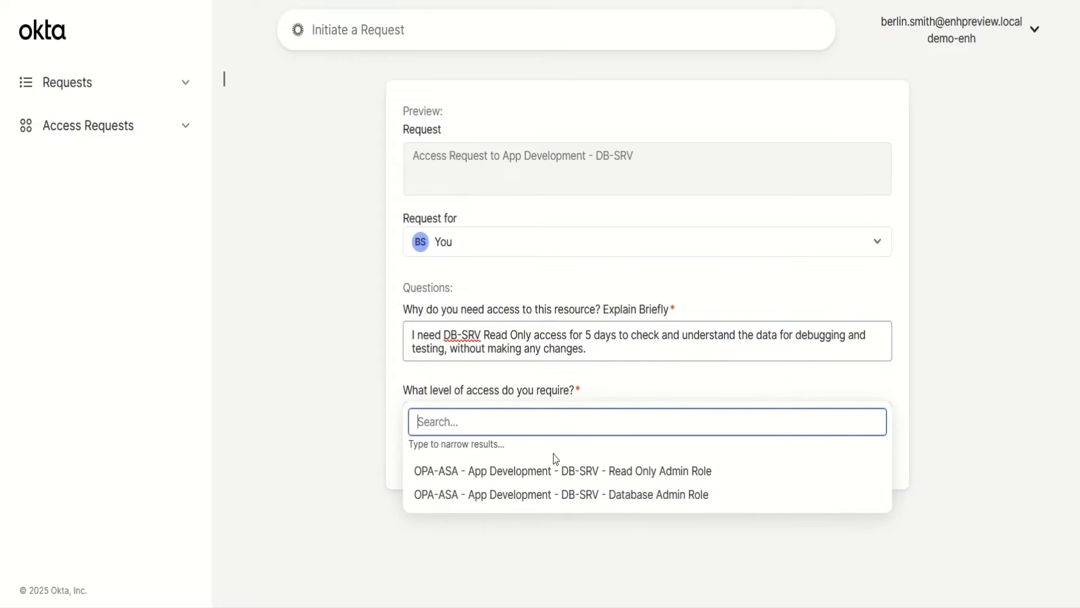
left_click(634, 481)
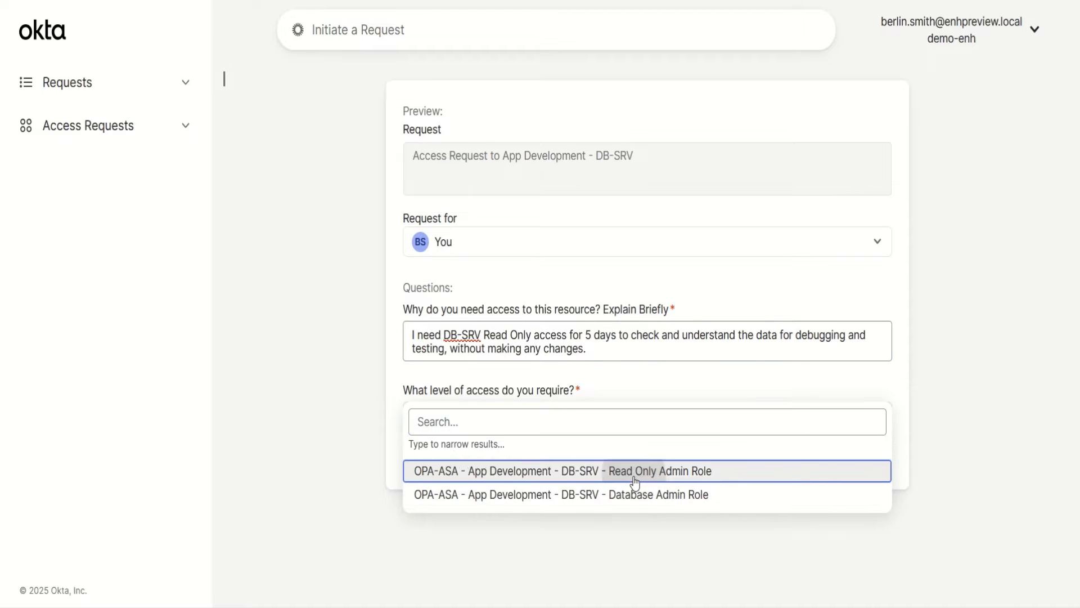
left_click(606, 494)
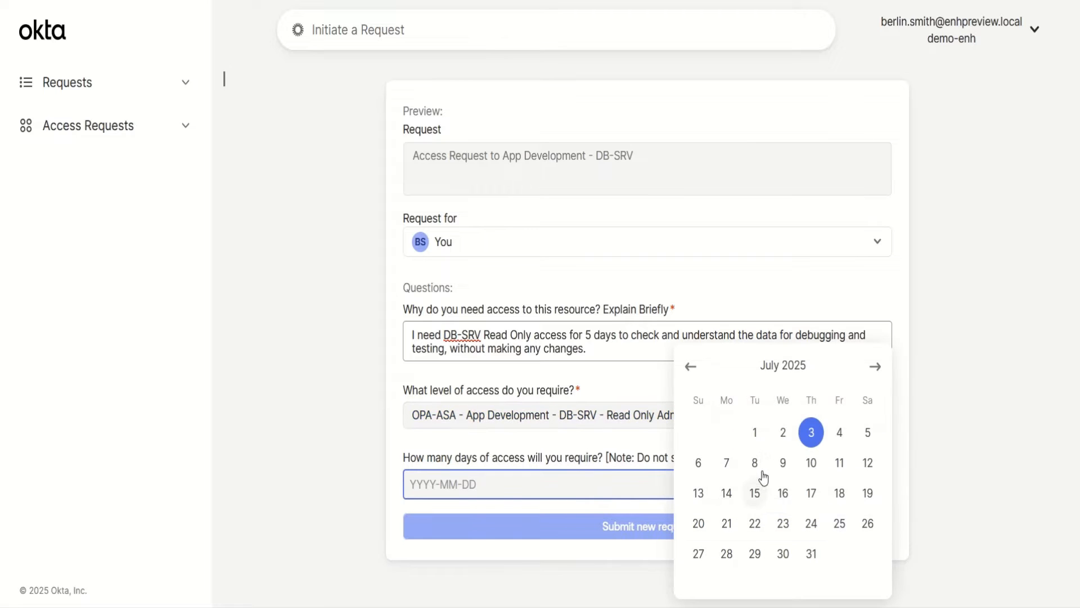
left_click(756, 464)
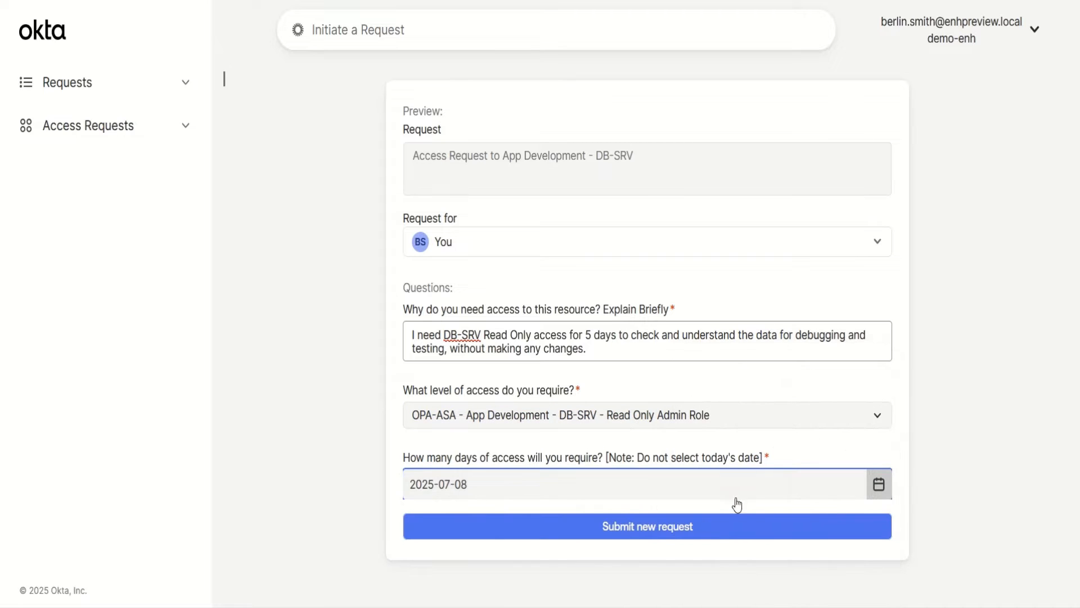
left_click(714, 527)
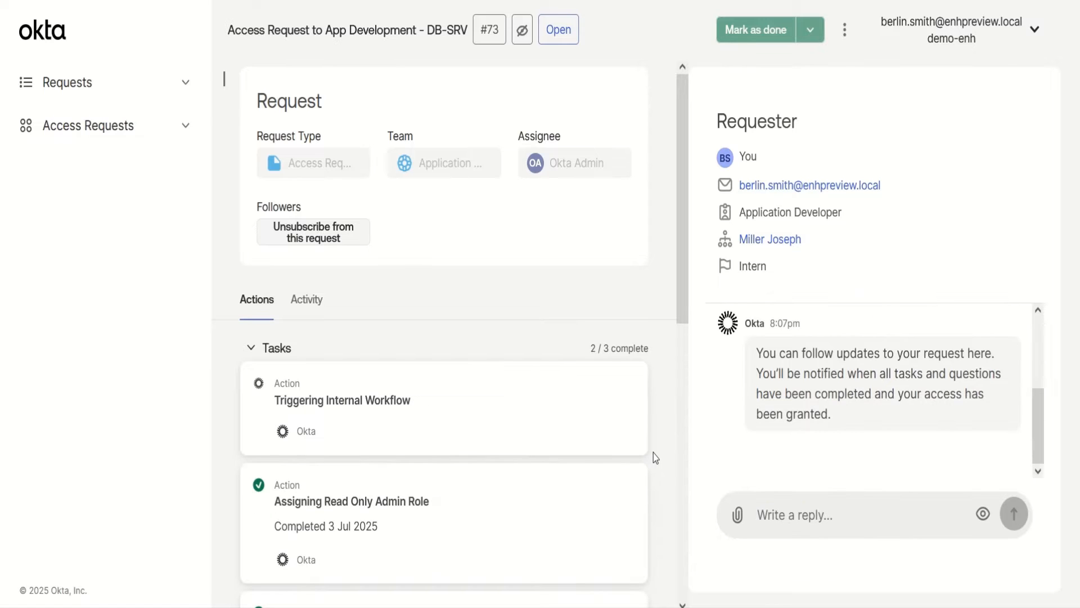
Review the submitted request's task statuses and the answers recorded under its questions
scroll(653, 454, "down", 10)
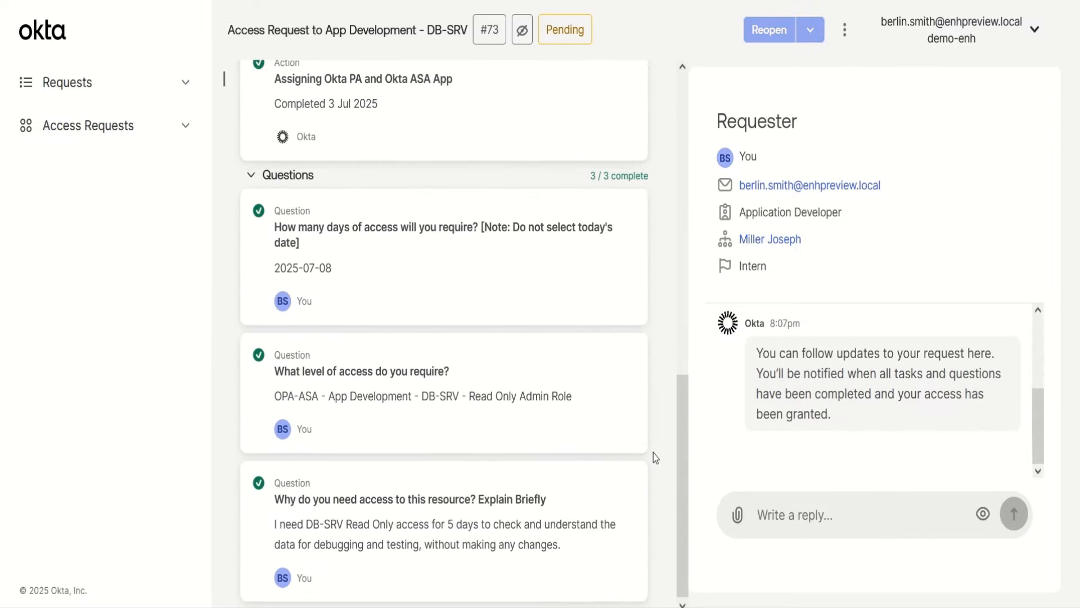
scroll(653, 454, "up", 3)
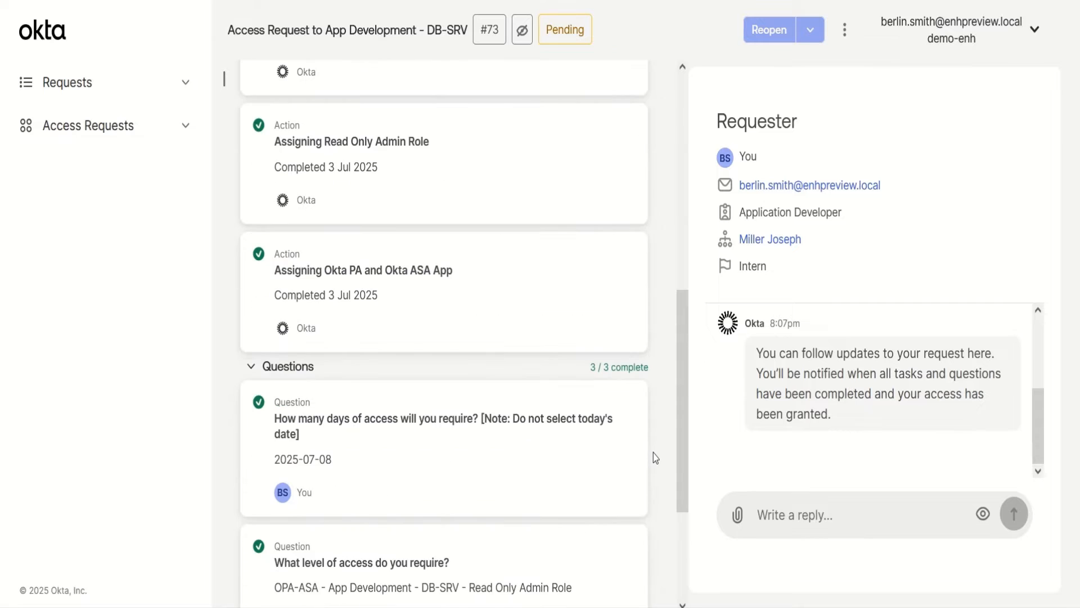
scroll(653, 453, "up", 2)
scroll(653, 454, "up", 3)
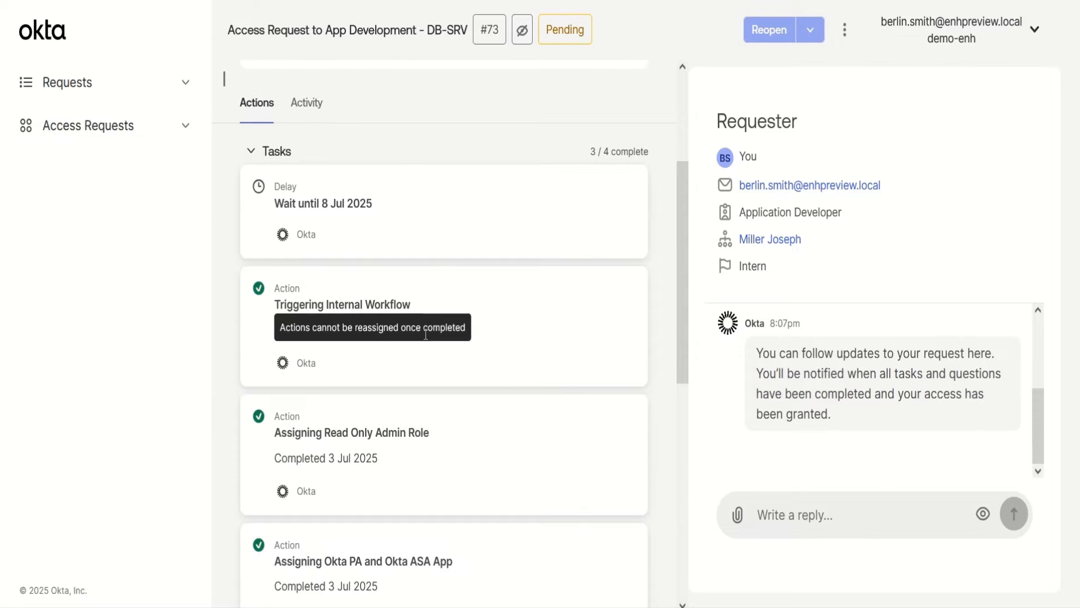
scroll(655, 392, "up", 3)
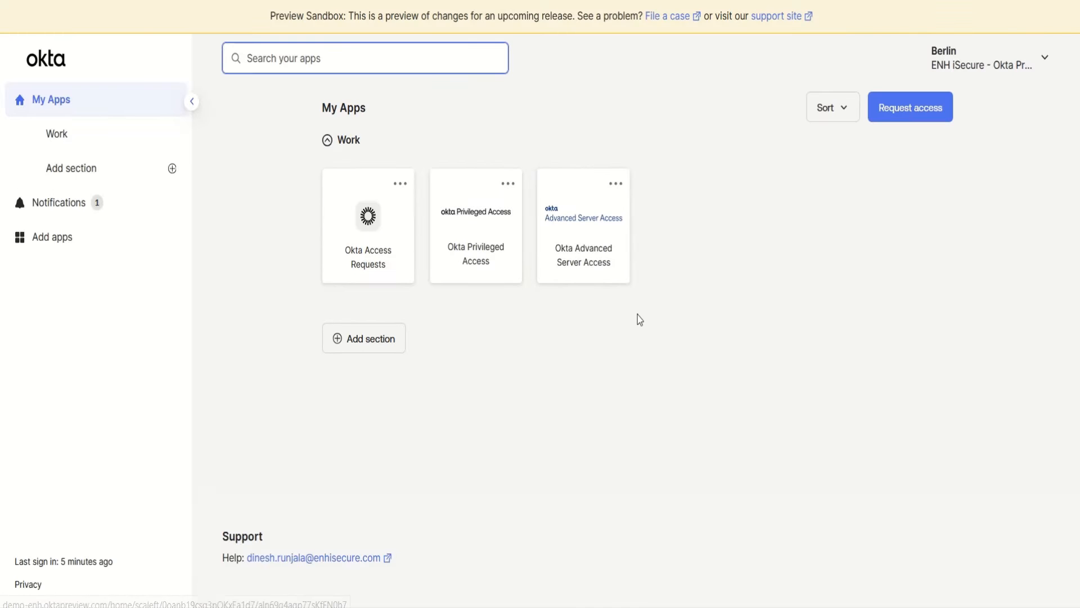
Open Okta Privileged Access and go to the database read account in the enhpreview.local Active Directory domain
left_click(472, 243)
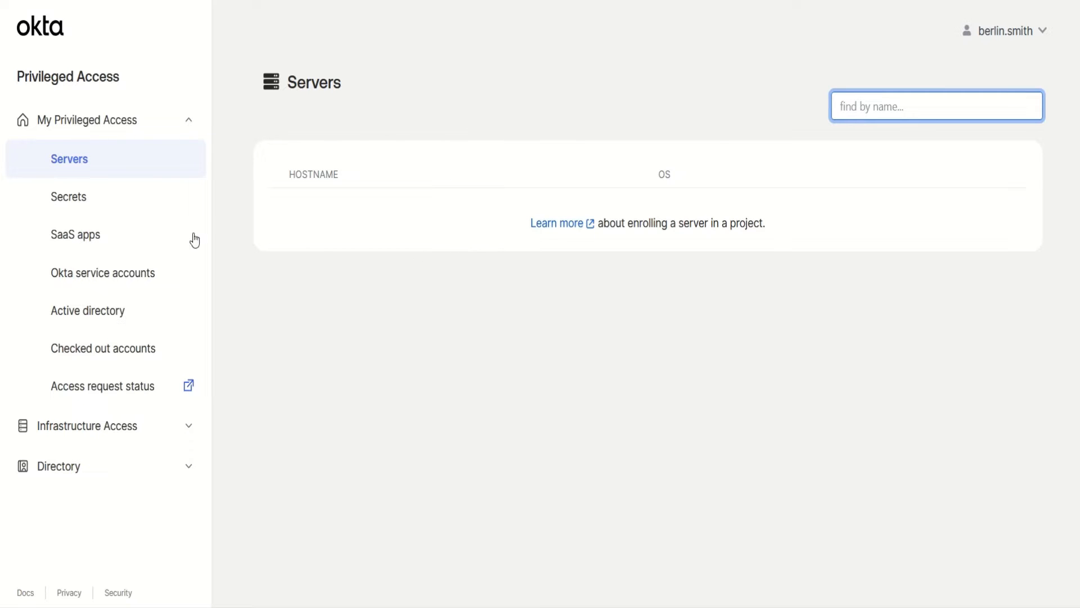
left_click(145, 309)
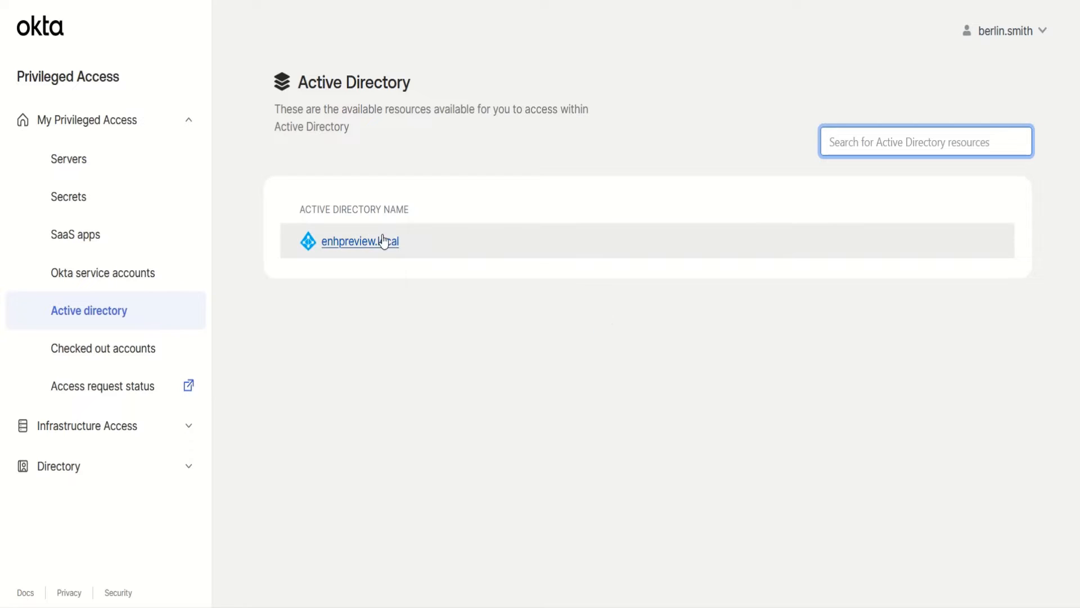
left_click(384, 242)
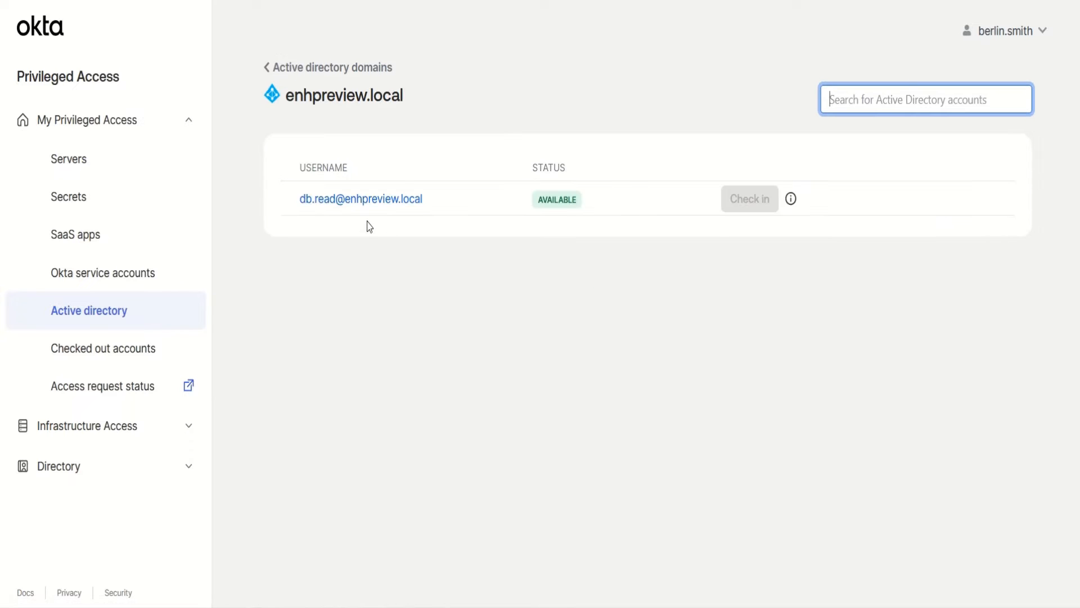
left_click_drag(442, 204, 296, 199)
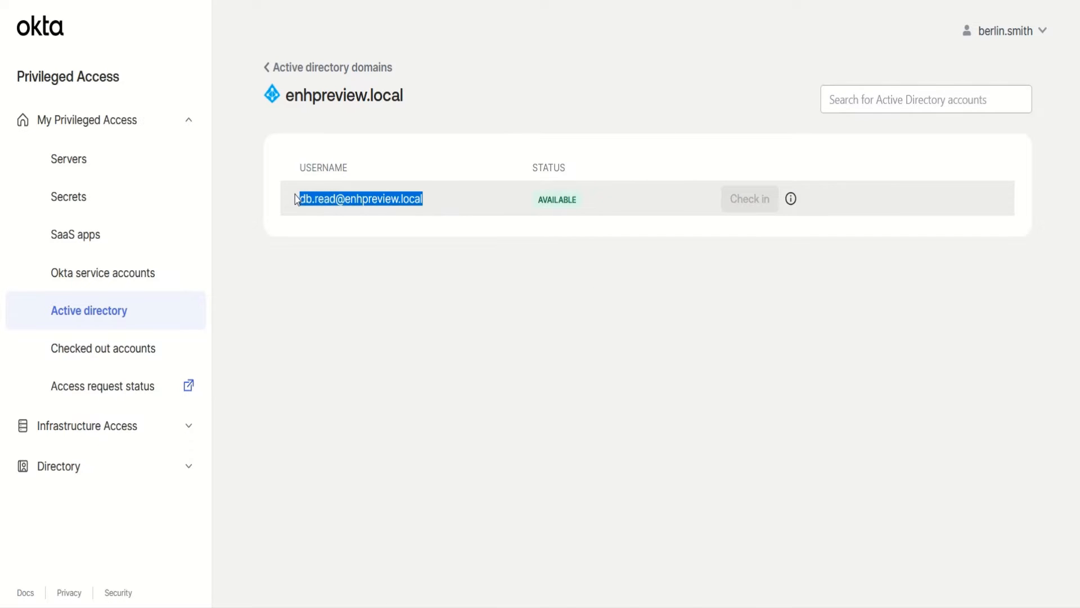
left_click(337, 206)
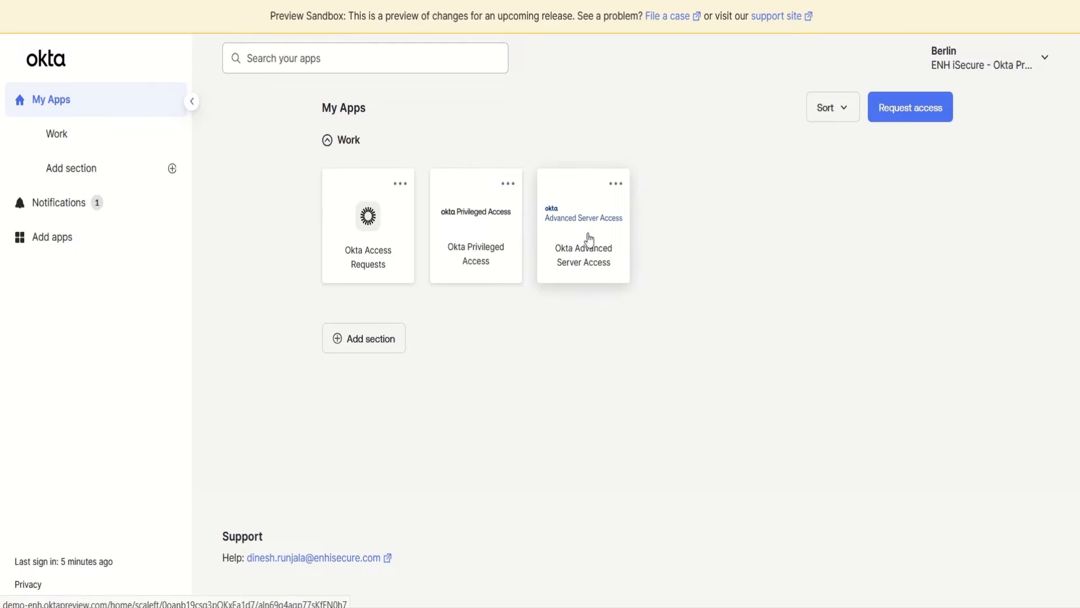
Open Okta Advanced Server Access and launch a connection to DB-SRV.enhpreview.local, allowing the site to open the ScaleFT link
left_click(590, 238)
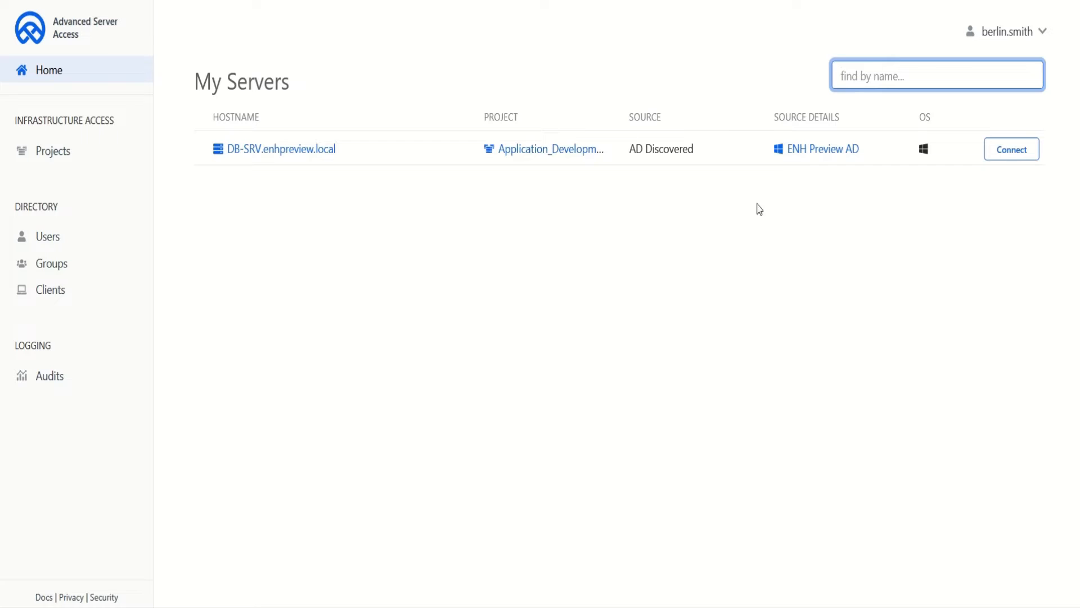
left_click(1011, 153)
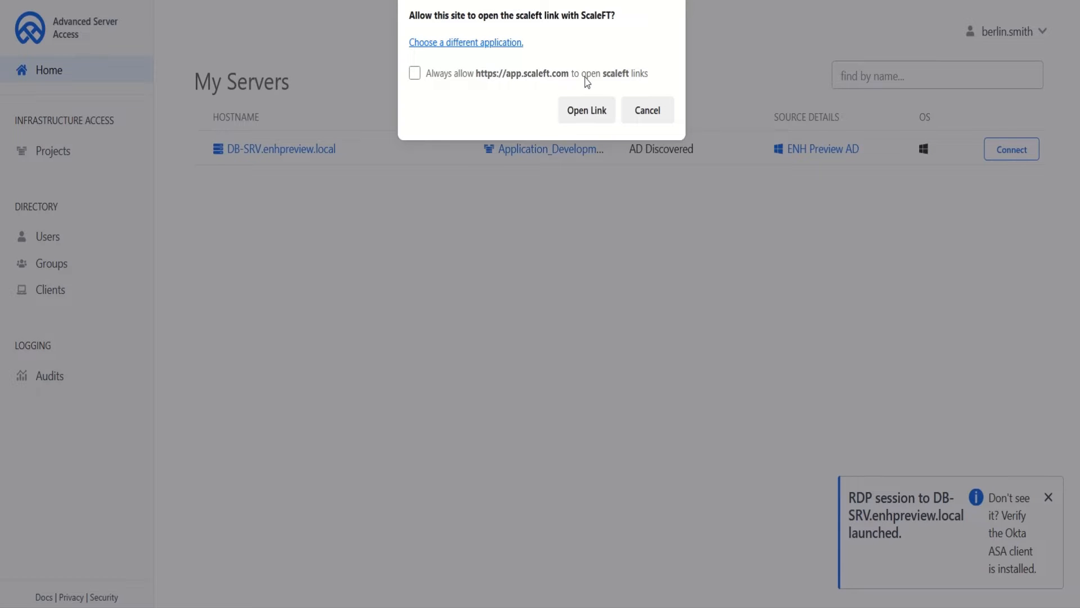
left_click(587, 76)
left_click(586, 110)
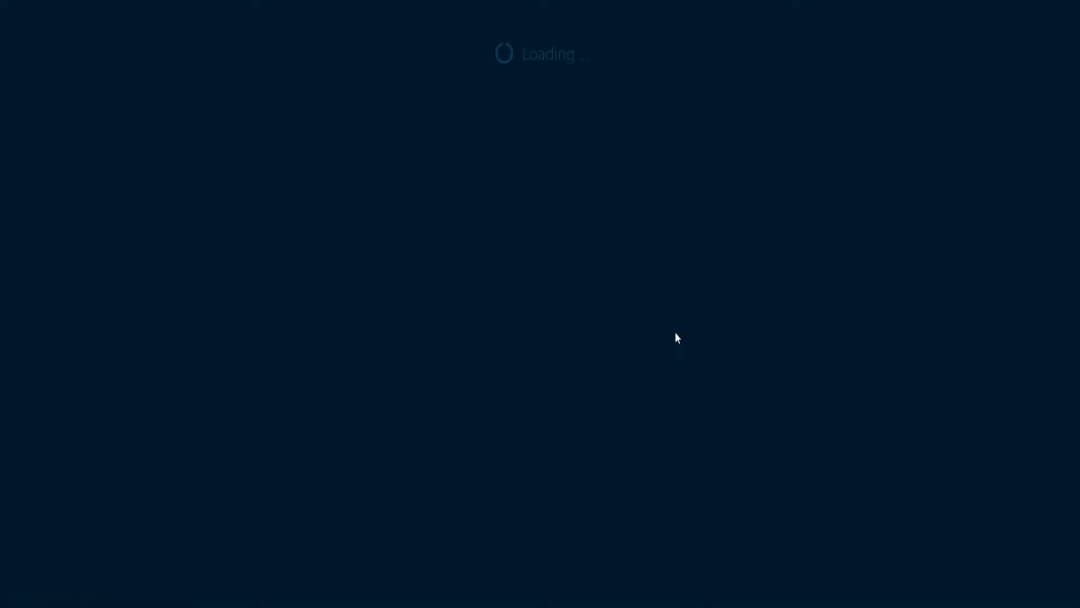
left_click(603, 272)
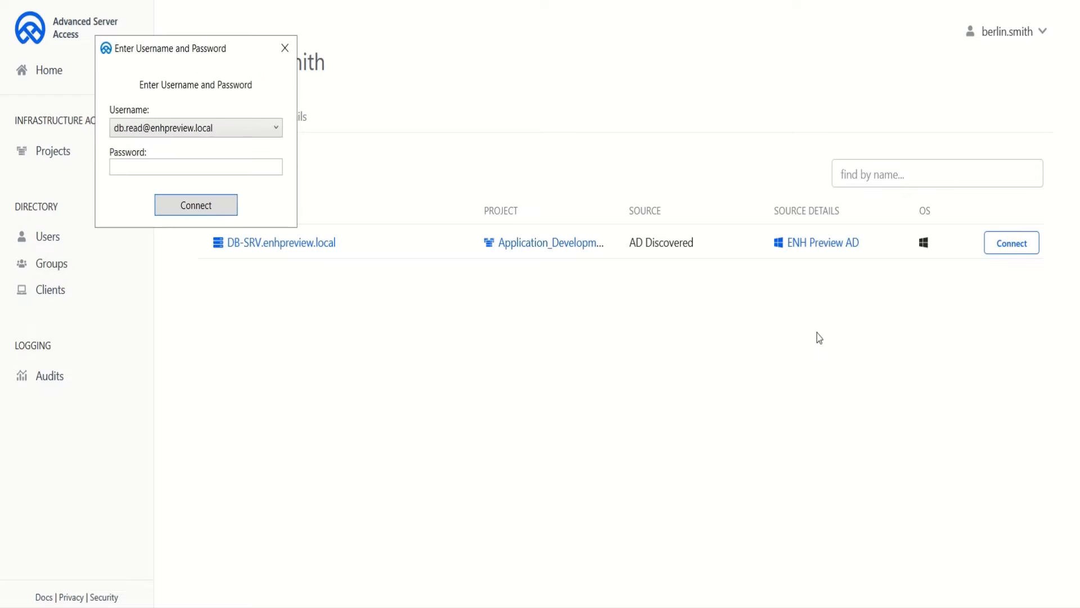
Move the server login dialog aside, switch to Okta Privileged Access and show the database read account's credentials with its username selected
left_click_drag(212, 53, 960, 352)
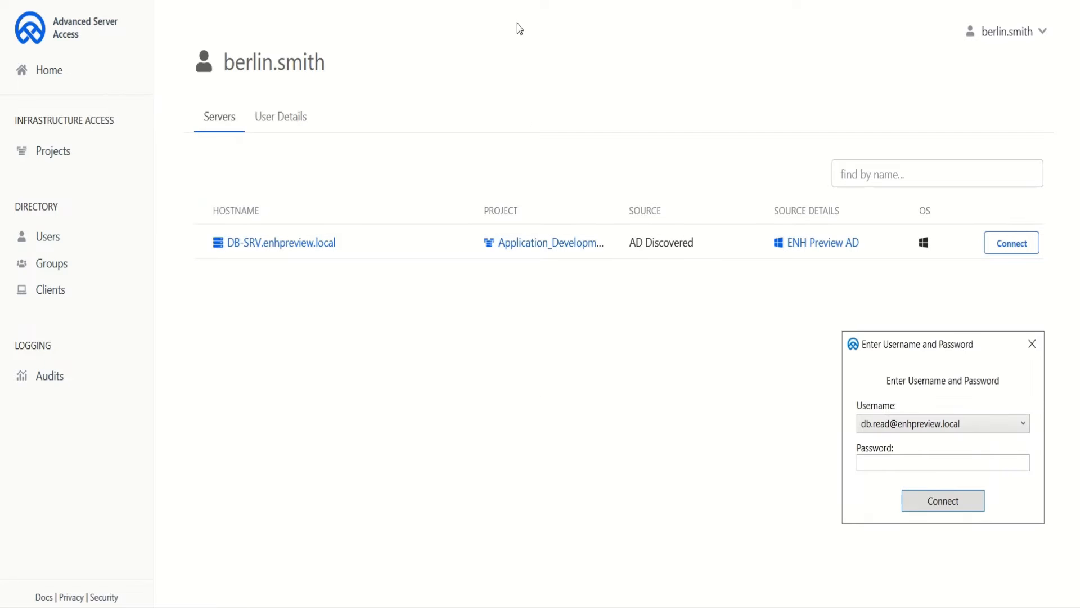
key("alt+Tab")
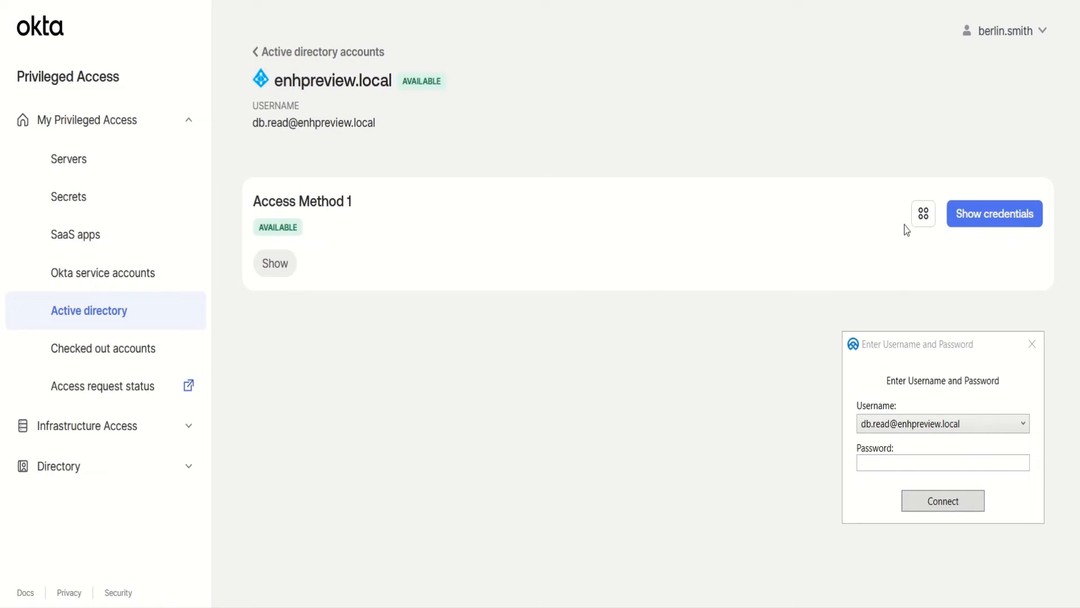
left_click(996, 221)
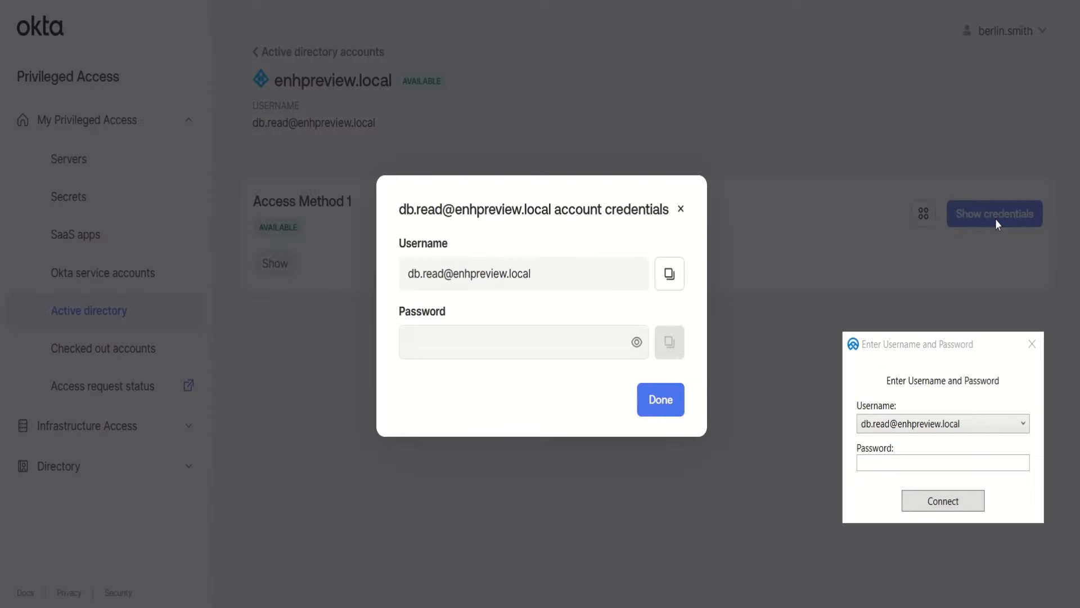
left_click_drag(555, 272, 363, 267)
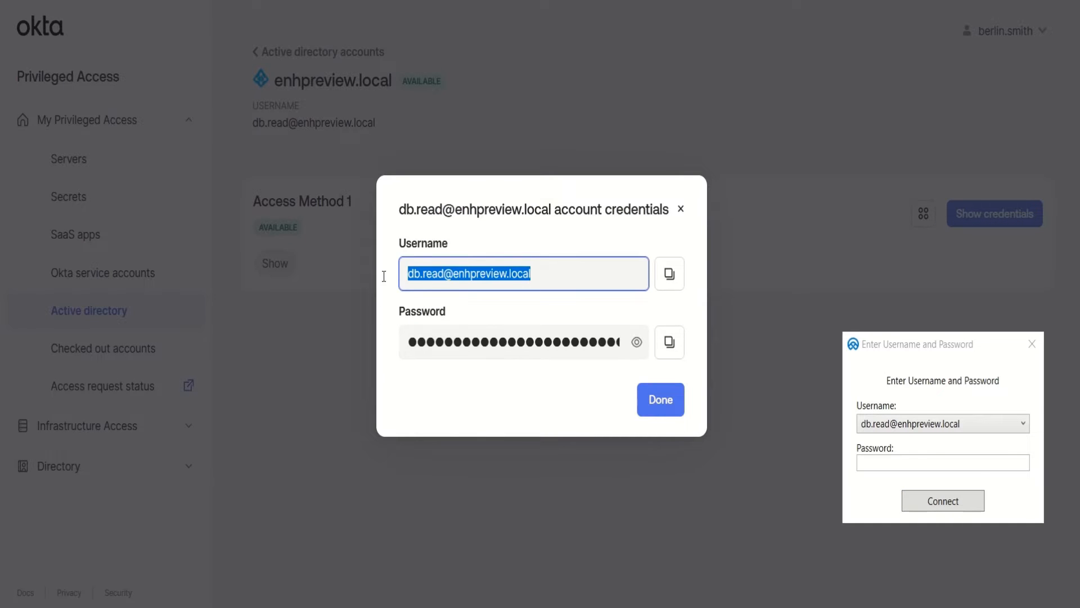
Log in to the server with the database read account's copied password, close the credentials and bring the whole remote desktop window into view
left_click(921, 434)
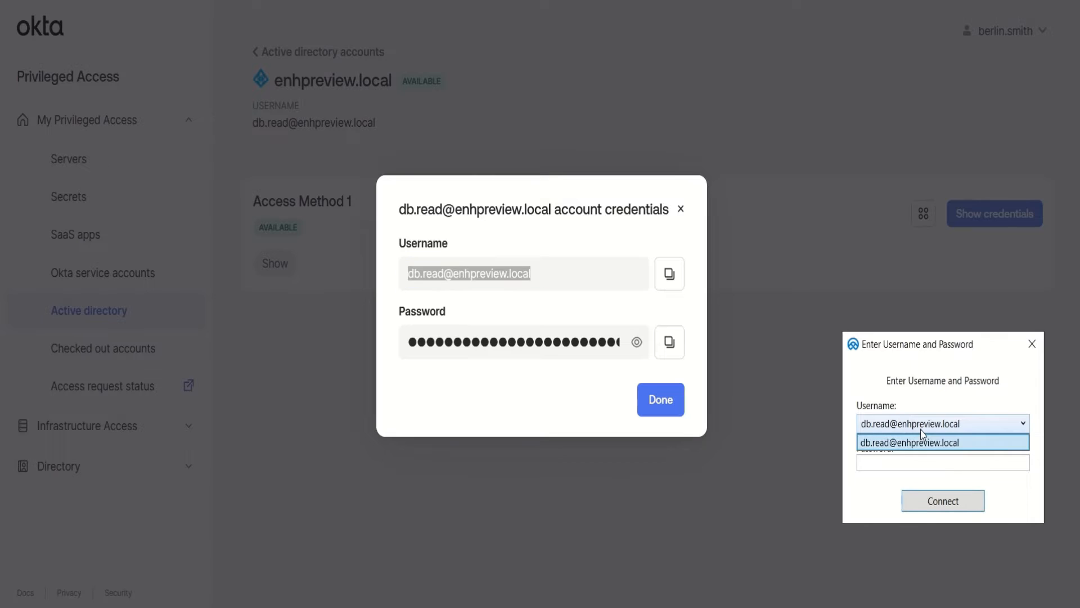
left_click(922, 433)
left_click(670, 342)
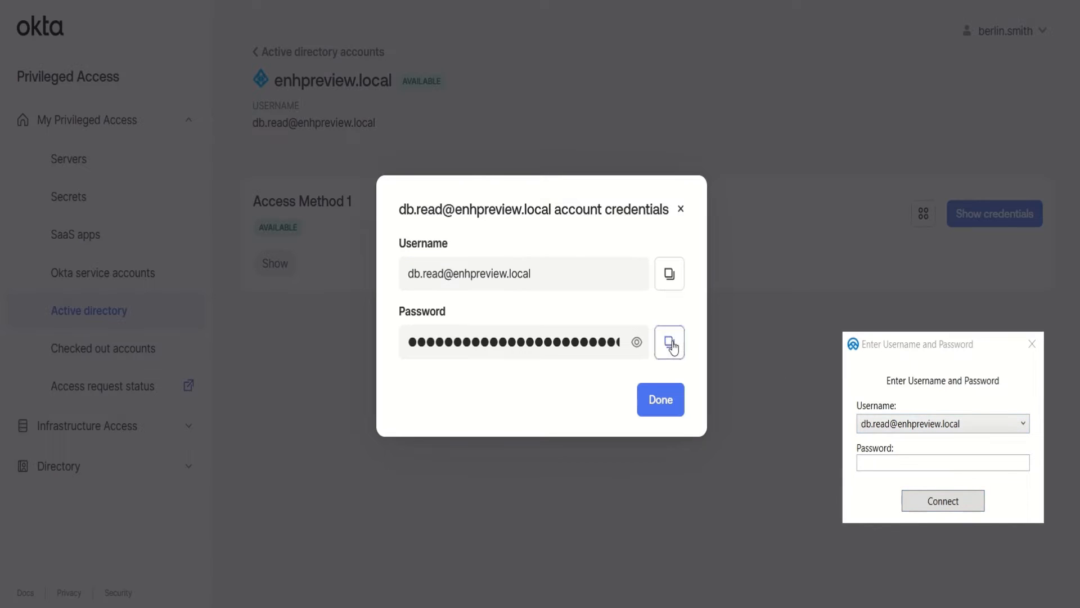
left_click(893, 465)
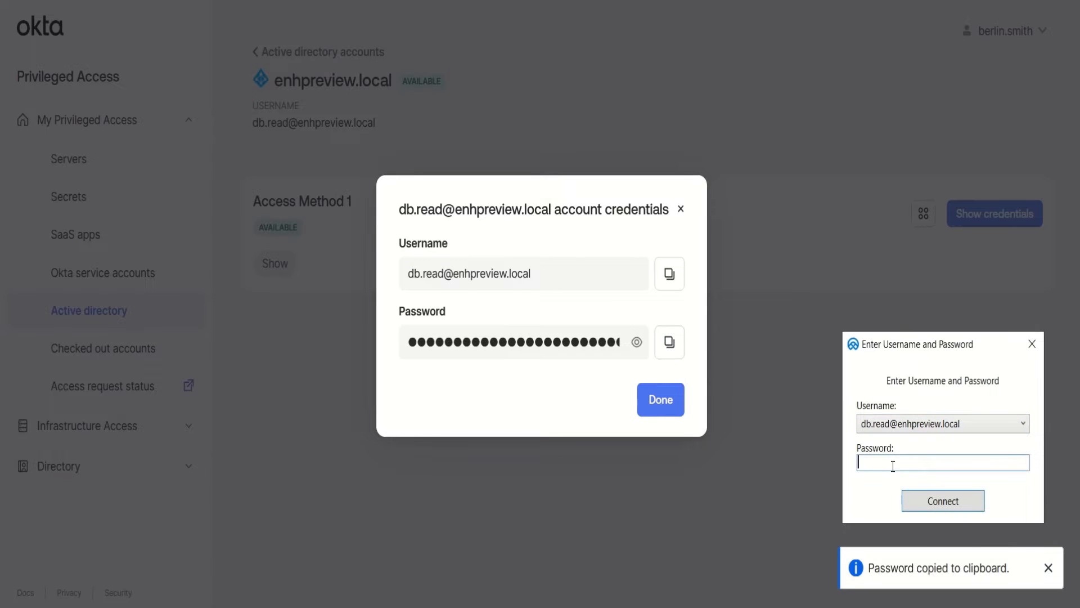
key("ctrl+v")
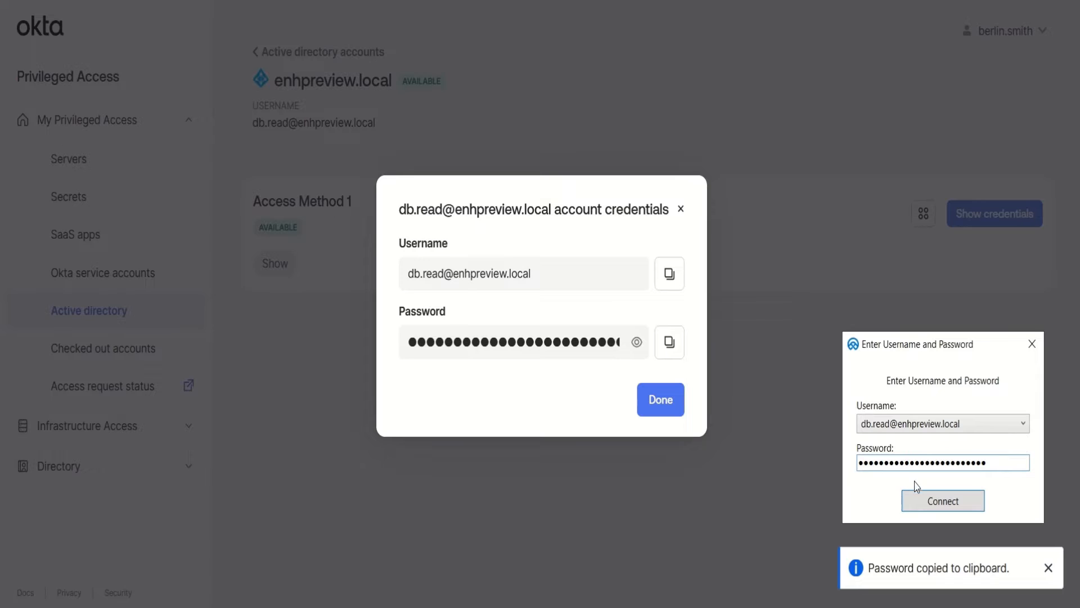
left_click(935, 502)
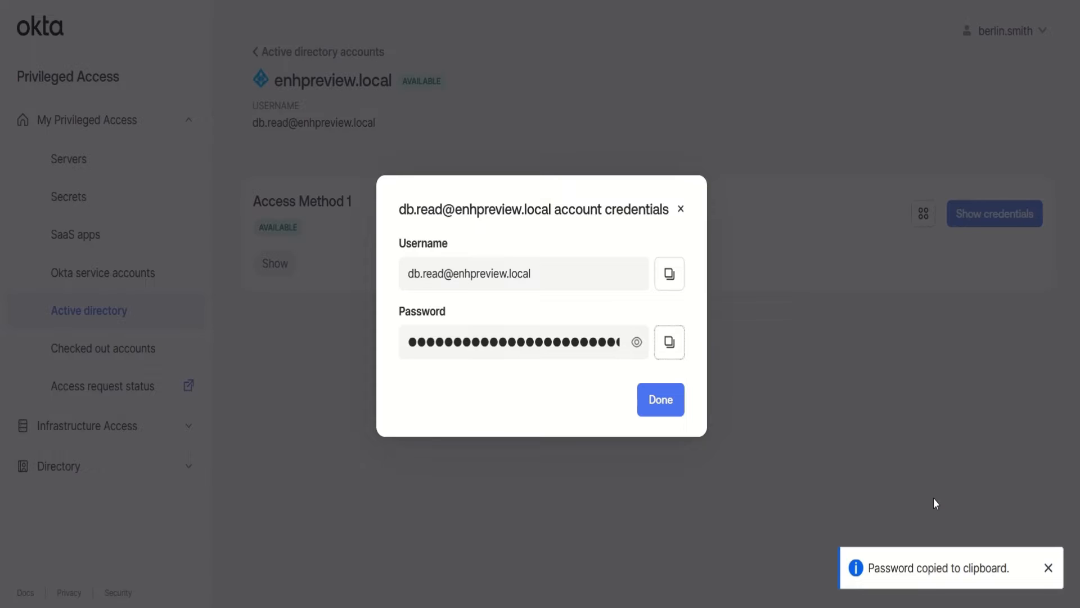
left_click(676, 401)
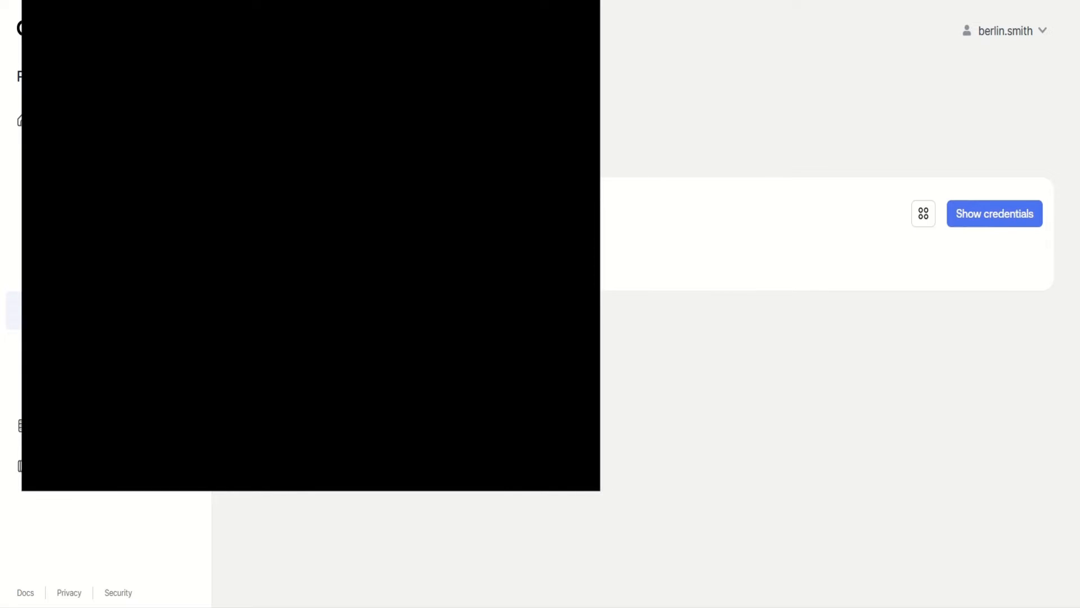
left_click_drag(375, 7, 386, 52)
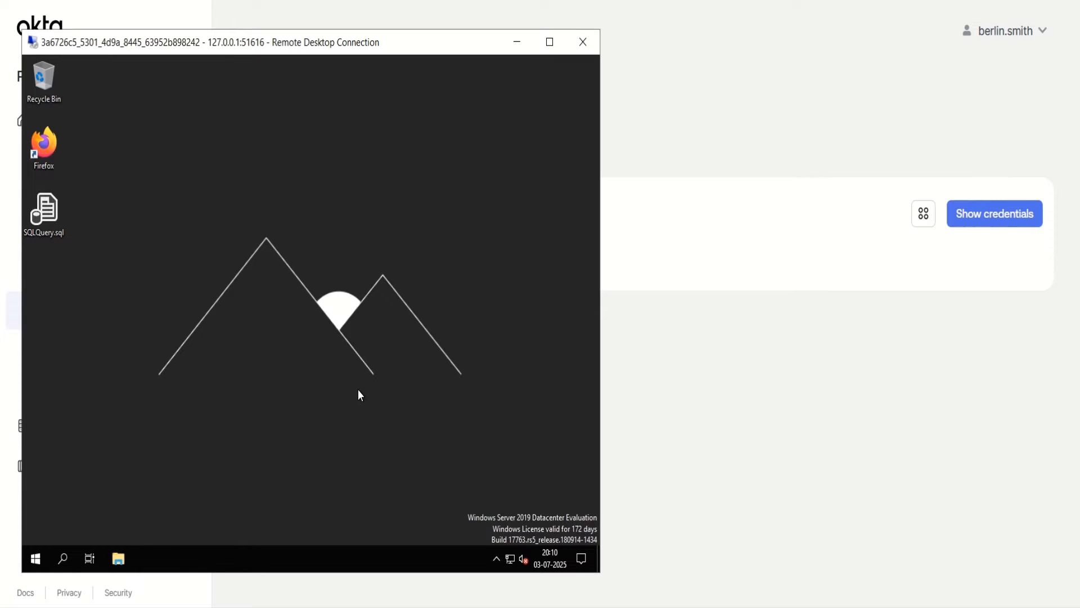
Start SQL Server Management Studio 21 on the remote server and connect to DB-SRV's OKTADEMO database with Windows Authentication
left_click(35, 559)
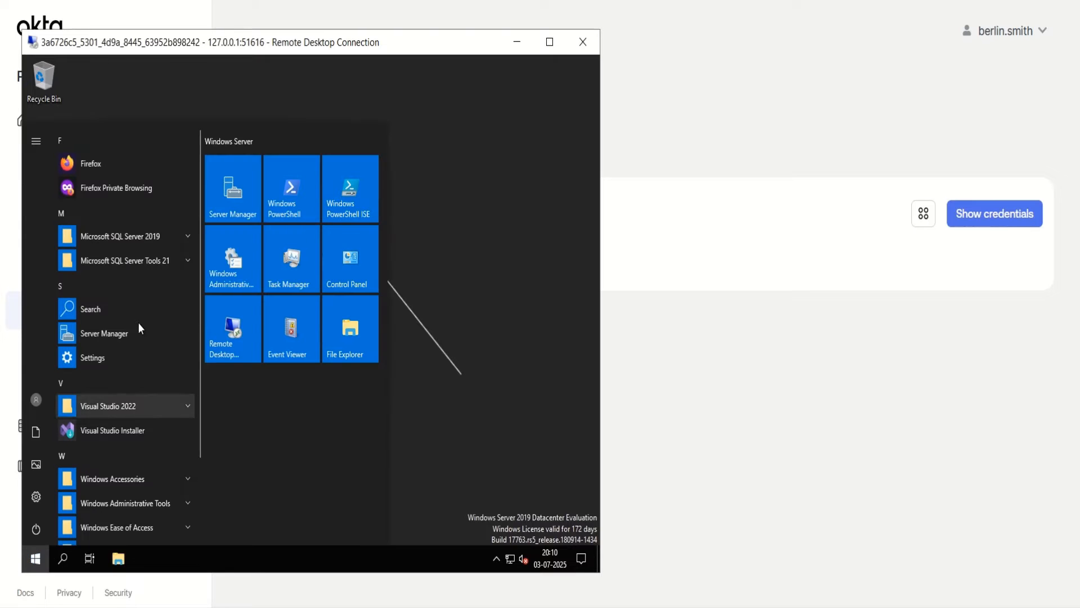
left_click(146, 261)
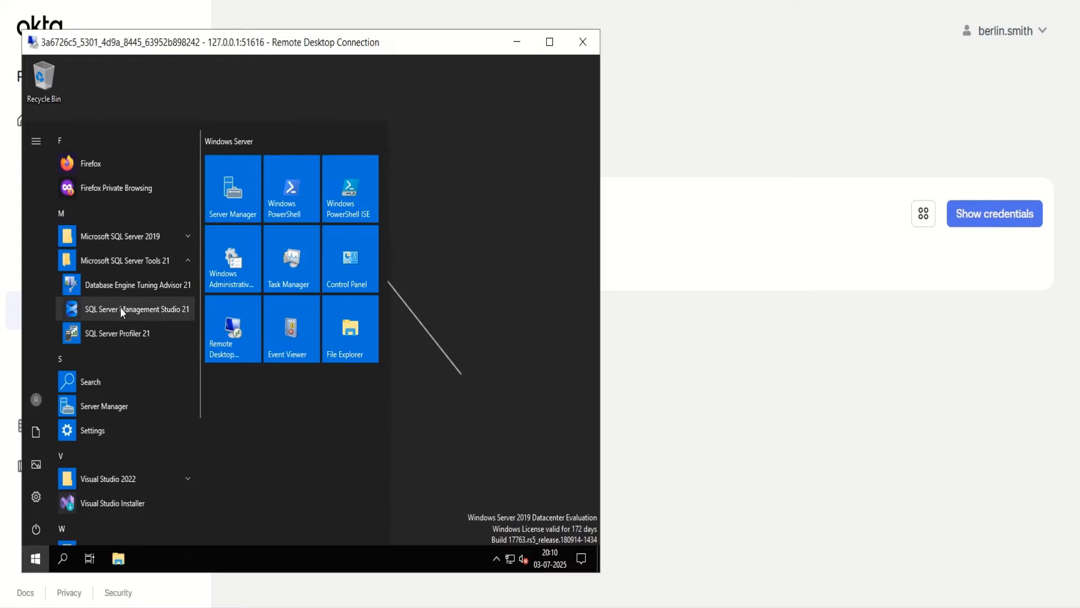
left_click(120, 308)
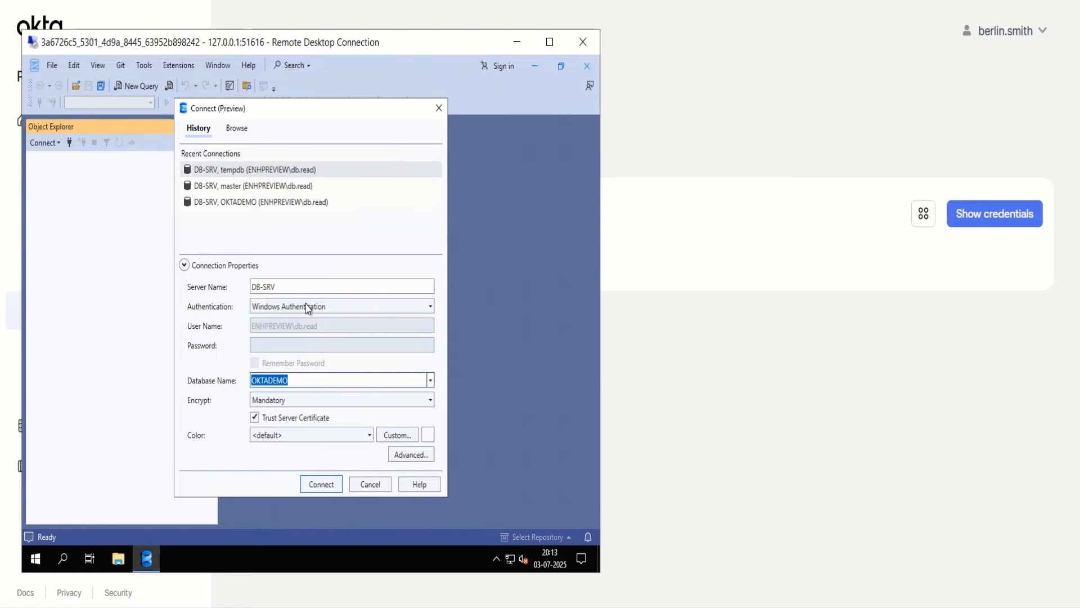
left_click(281, 285)
double_click(264, 281)
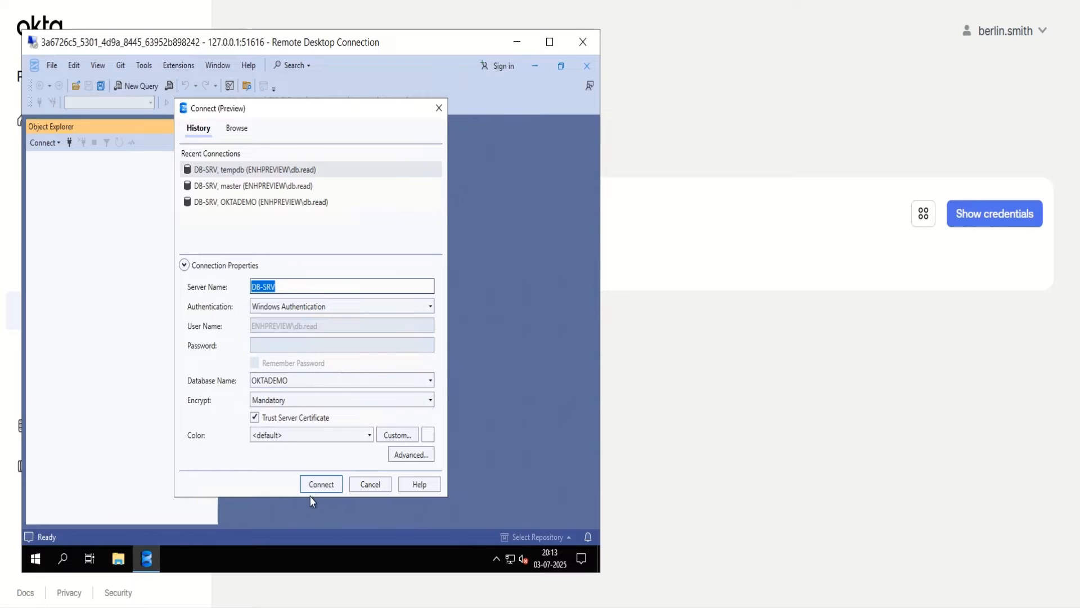
left_click(324, 491)
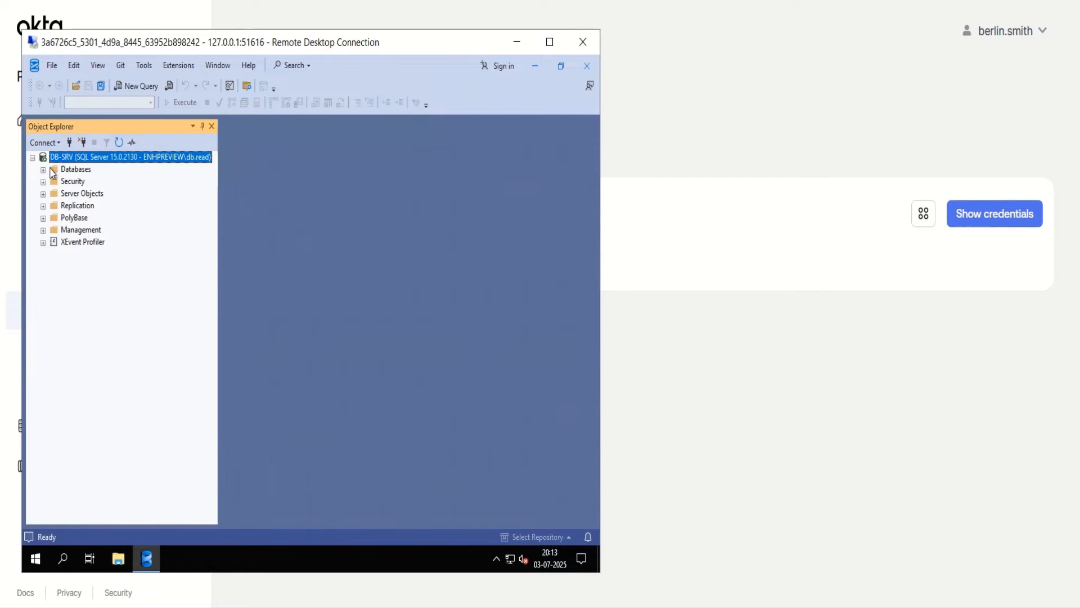
Paste the dbo.Employees SELECT and UPDATE statements into a new query and execute only the SELECT statement with its GO
left_click(135, 86)
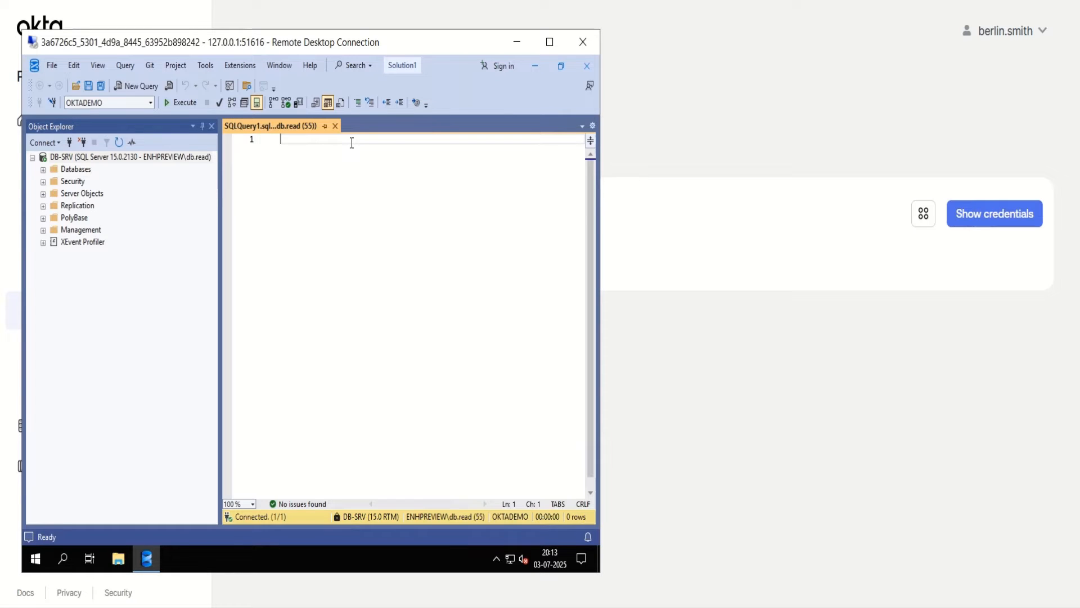
key("ctrl+v")
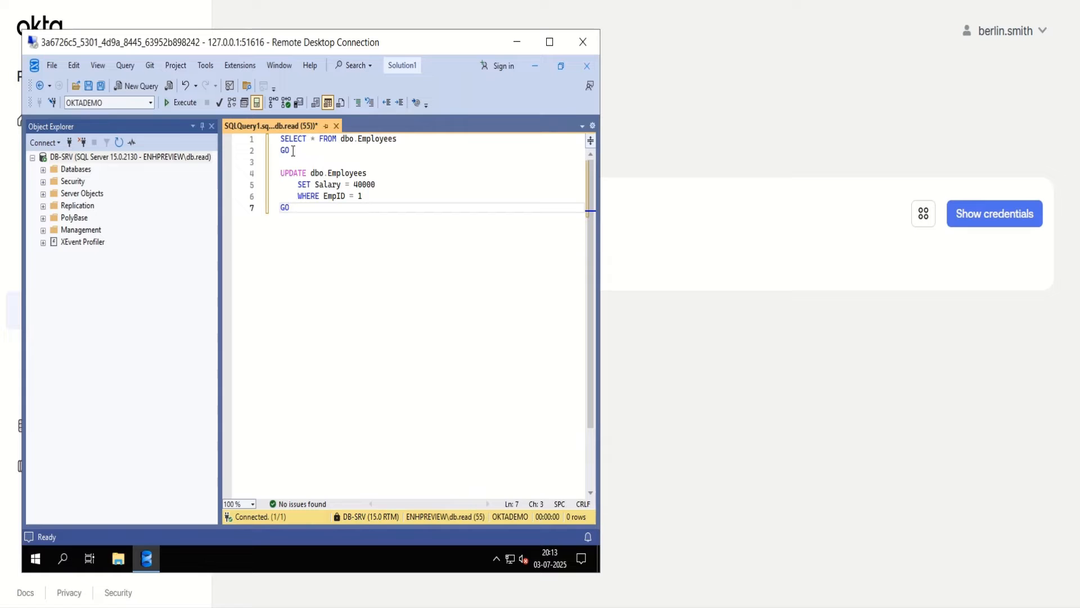
left_click_drag(293, 150, 278, 138)
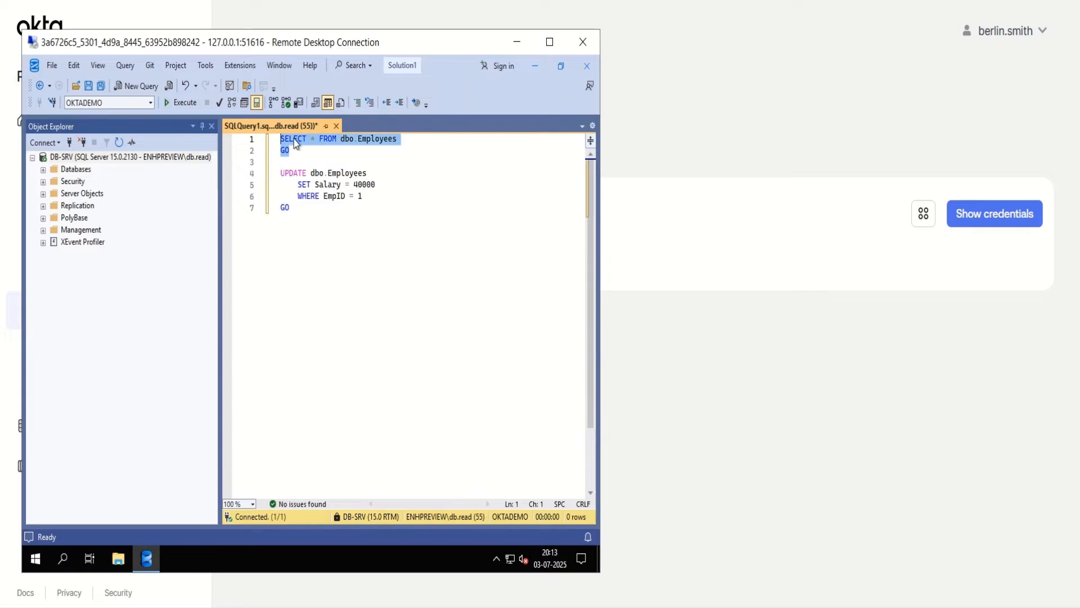
right_click(293, 139)
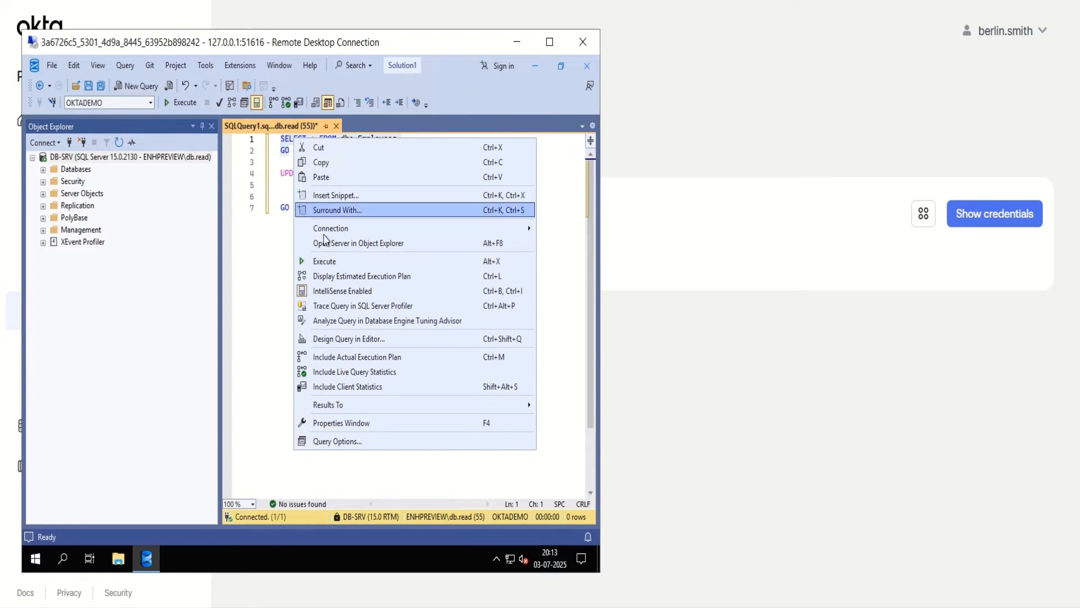
left_click(333, 261)
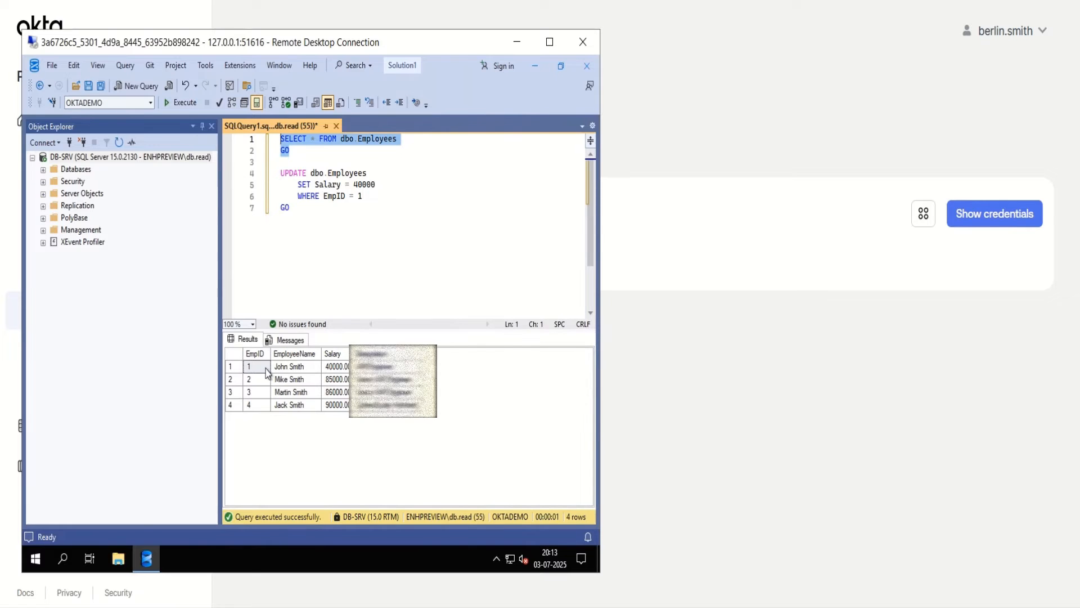
left_click(262, 368)
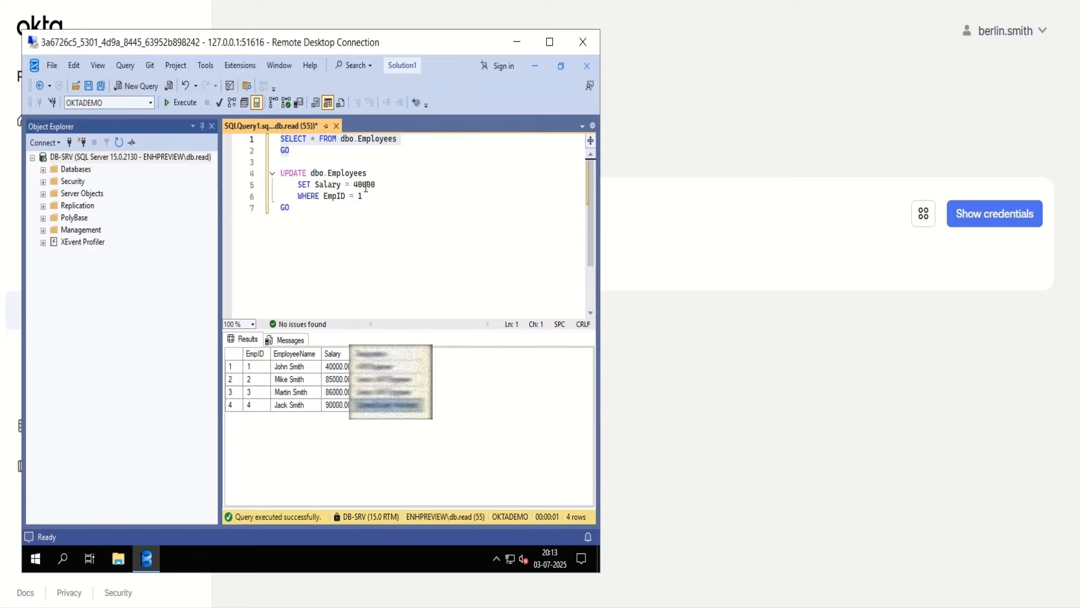
Set the salary in the UPDATE statement to 45000, try to execute that statement for EmpID 1 and read the resulting message
left_click(366, 184)
key("BackSpace")
type("5")
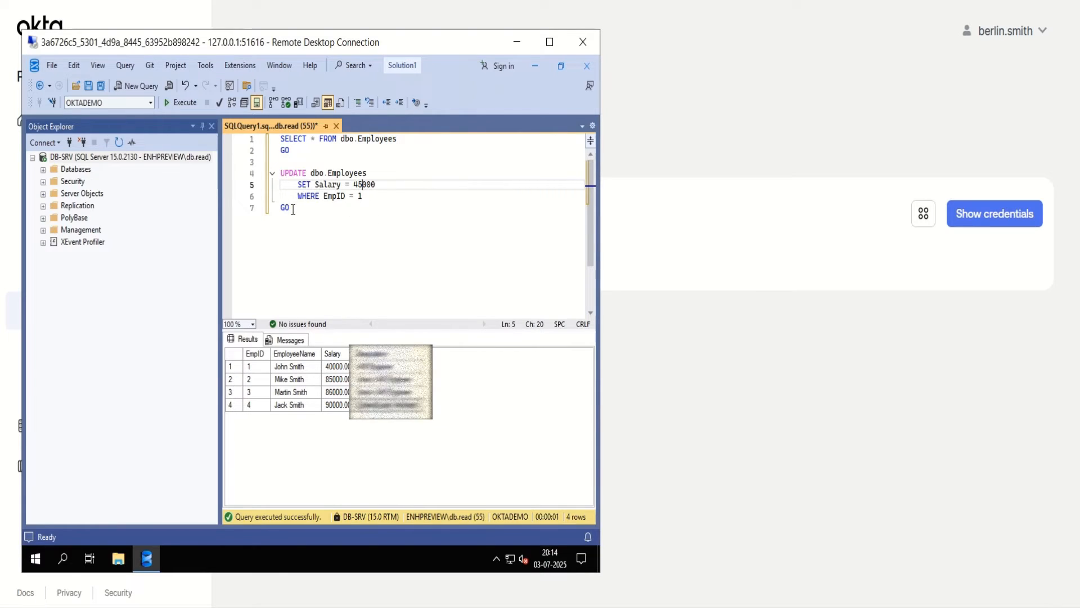
left_click_drag(293, 208, 293, 163)
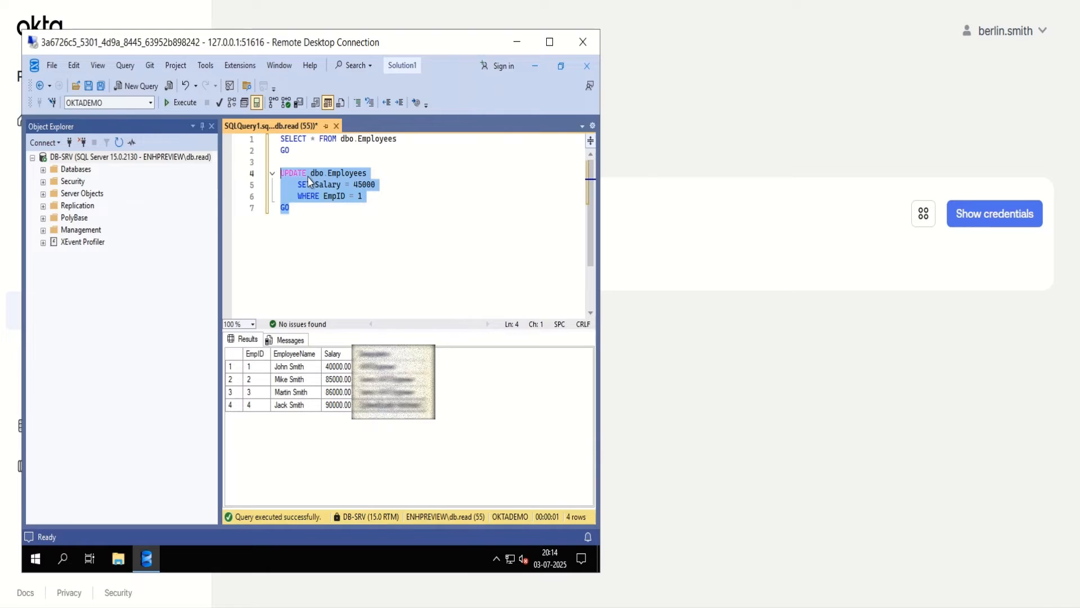
right_click(308, 178)
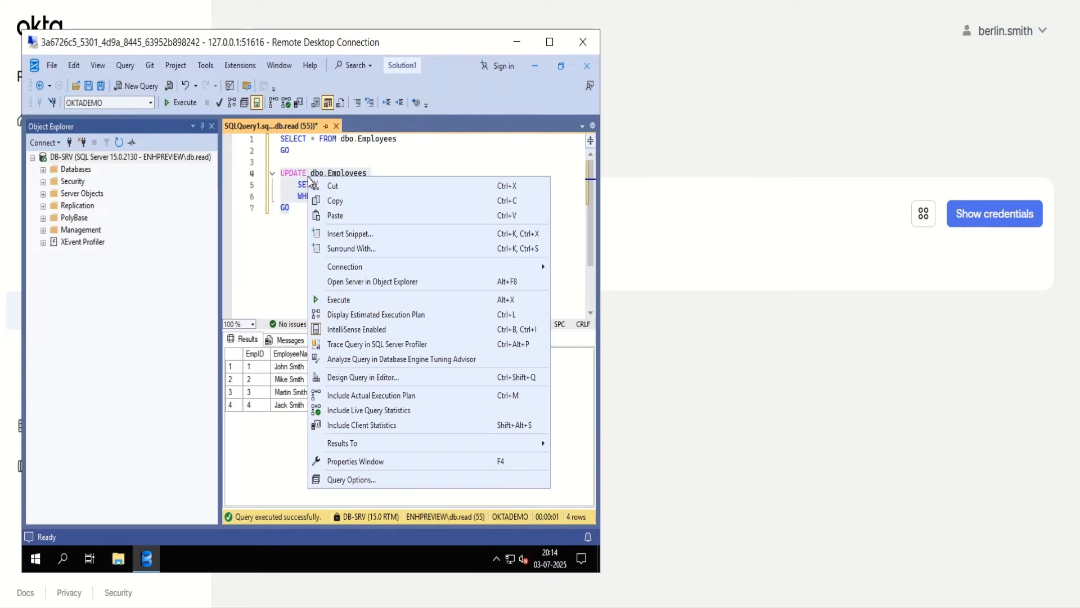
left_click(353, 301)
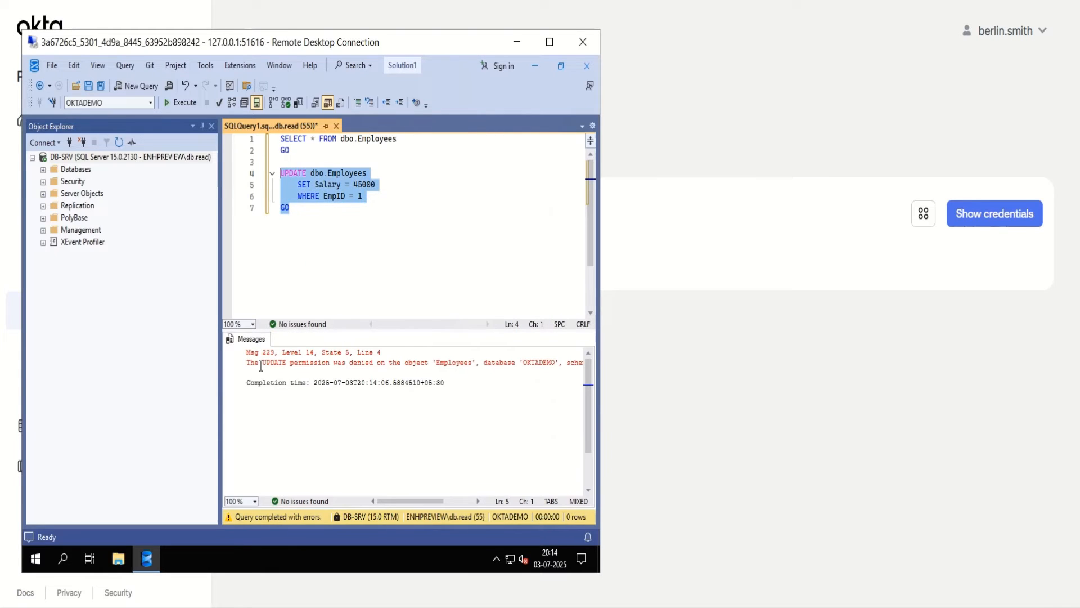
left_click_drag(248, 362, 592, 368)
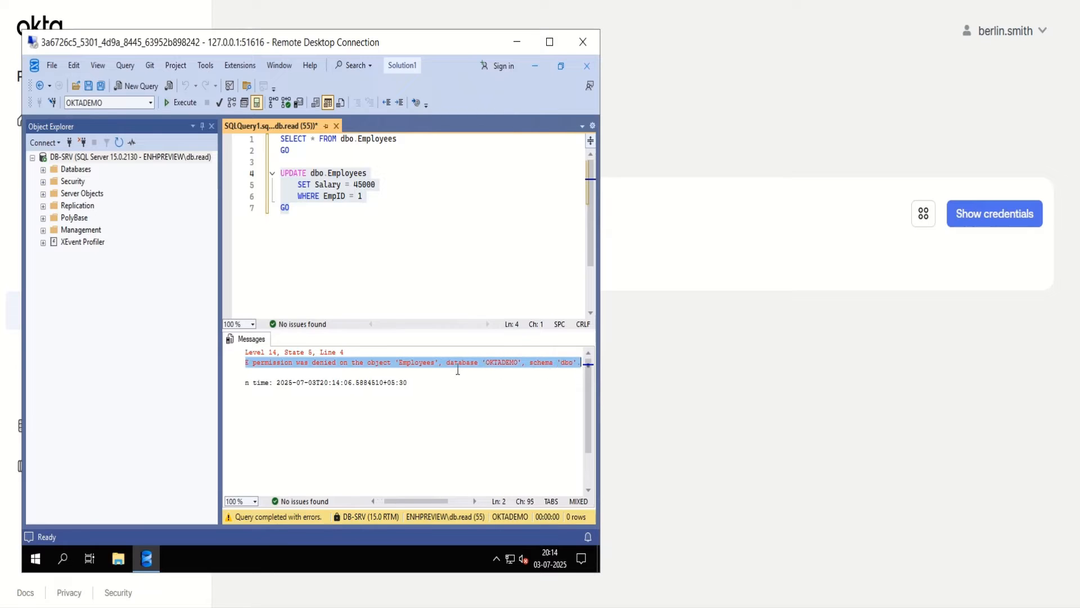
left_click(450, 370)
left_click_drag(412, 506, 406, 507)
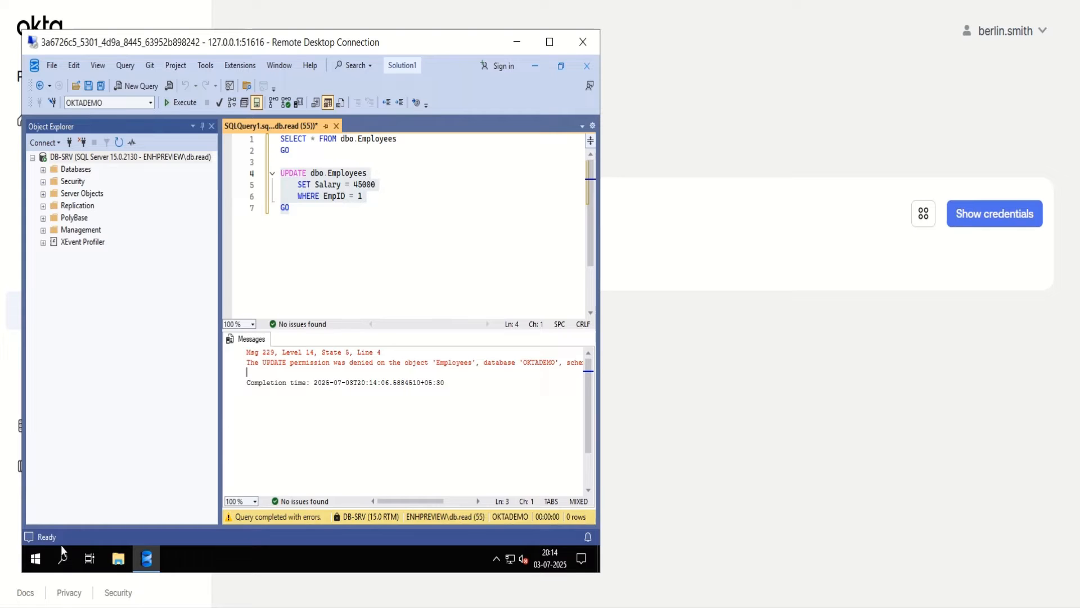
Disconnect the remote desktop session from the database server
left_click(40, 560)
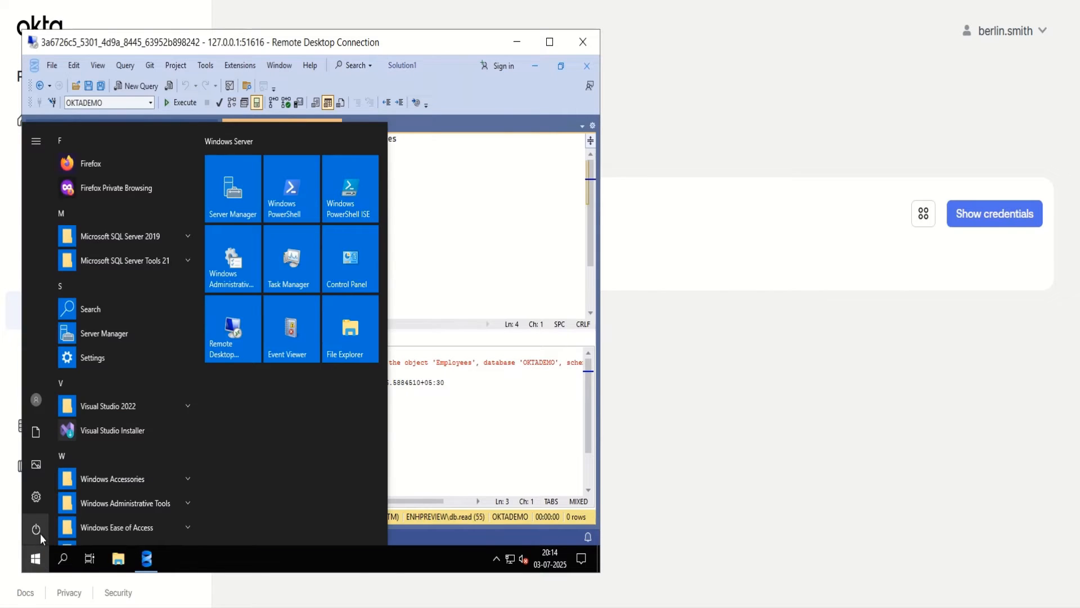
left_click(39, 533)
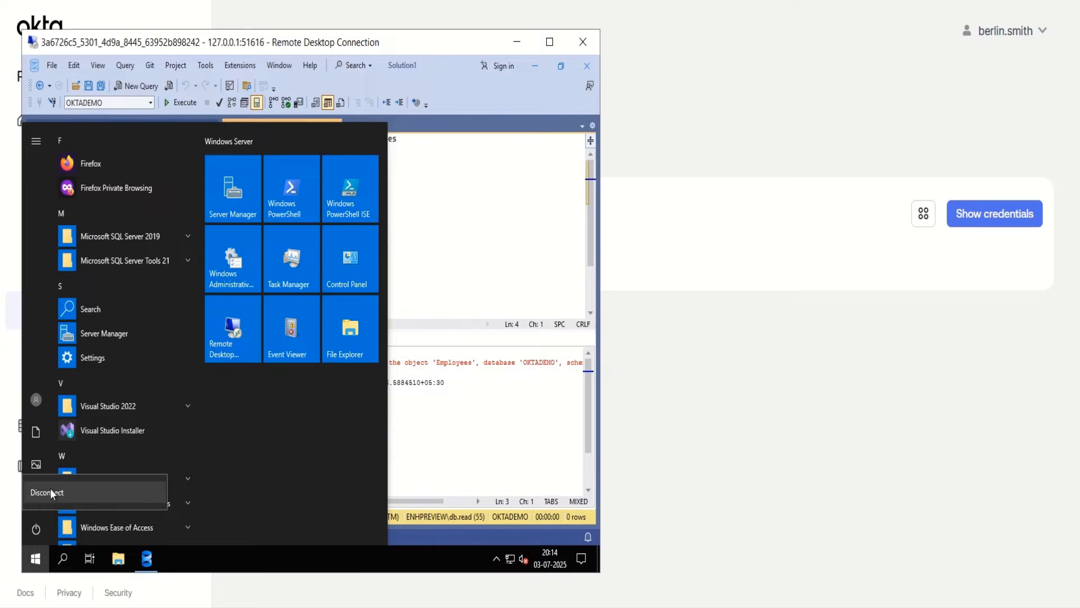
left_click(50, 488)
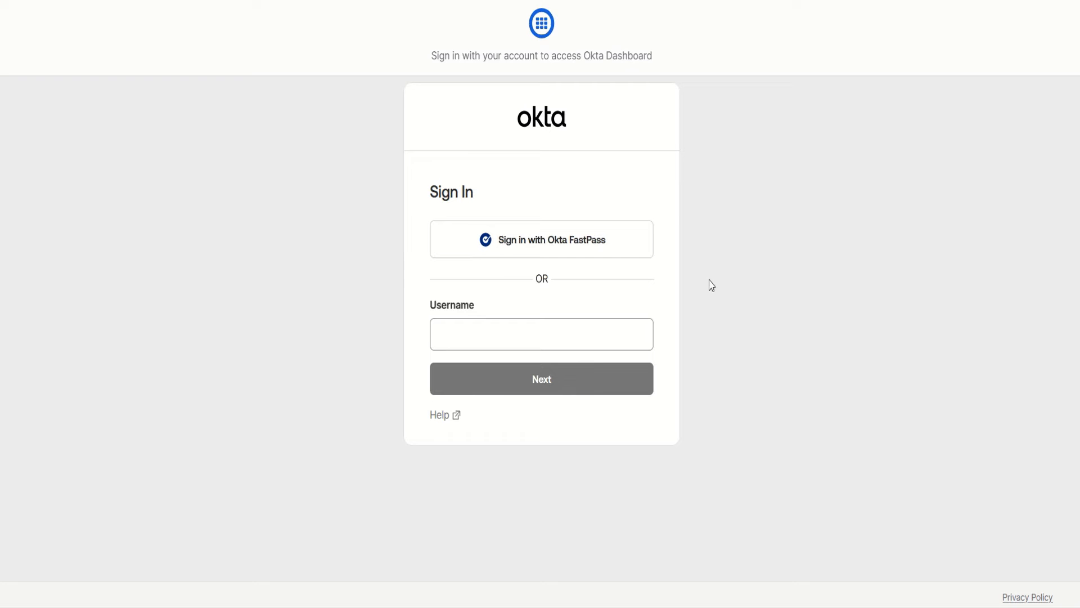
Sign in to the Okta Dashboard as the second user with the saved username and the account password
left_click(619, 327)
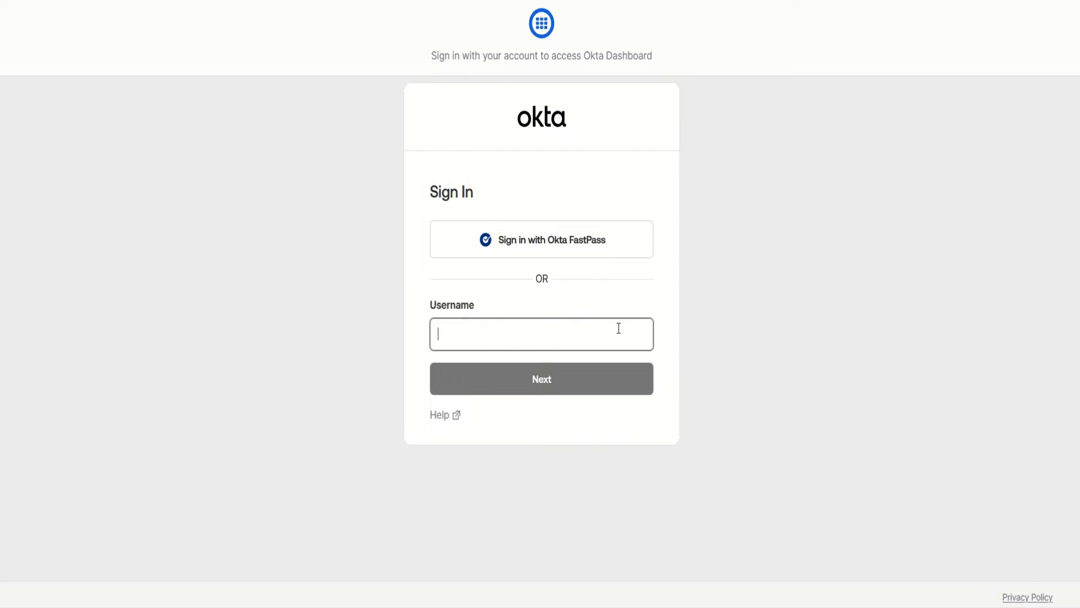
key("Down")
key("Down")
key("Return")
left_click(596, 369)
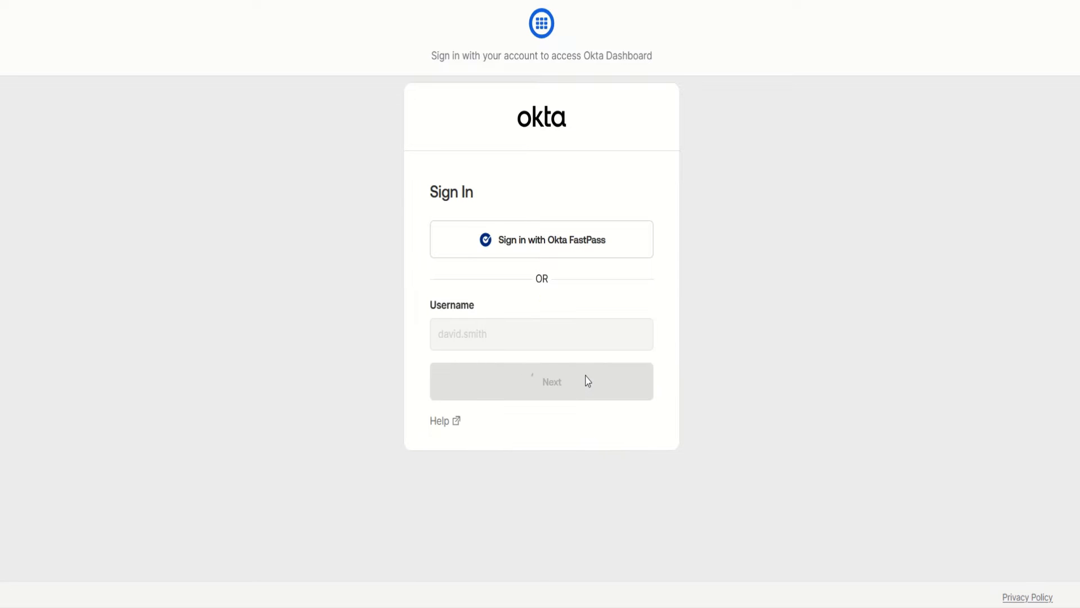
left_click(497, 325)
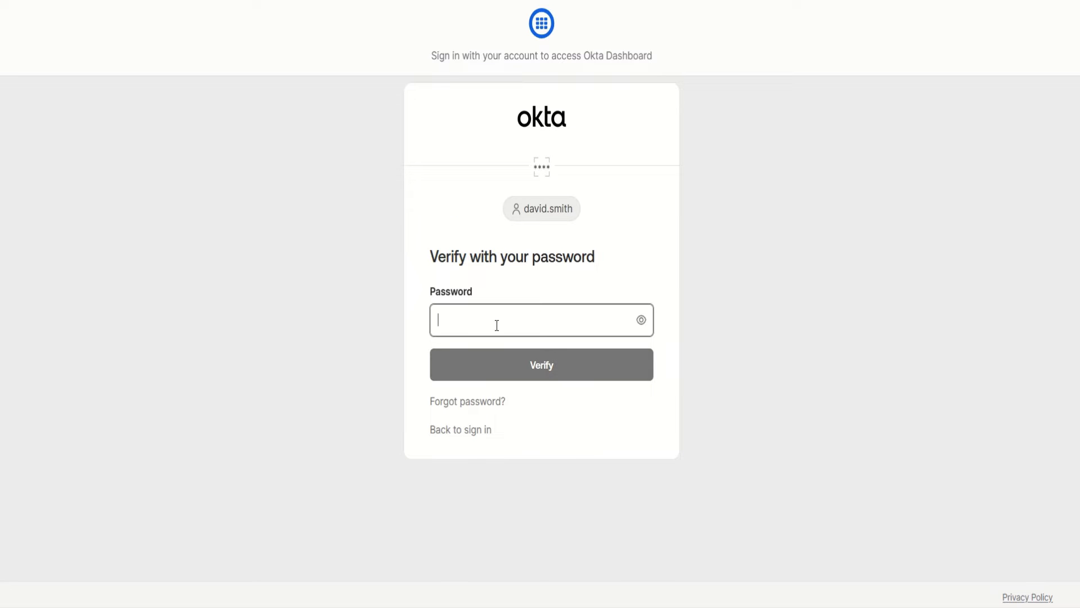
type("••••••••")
key("Return")
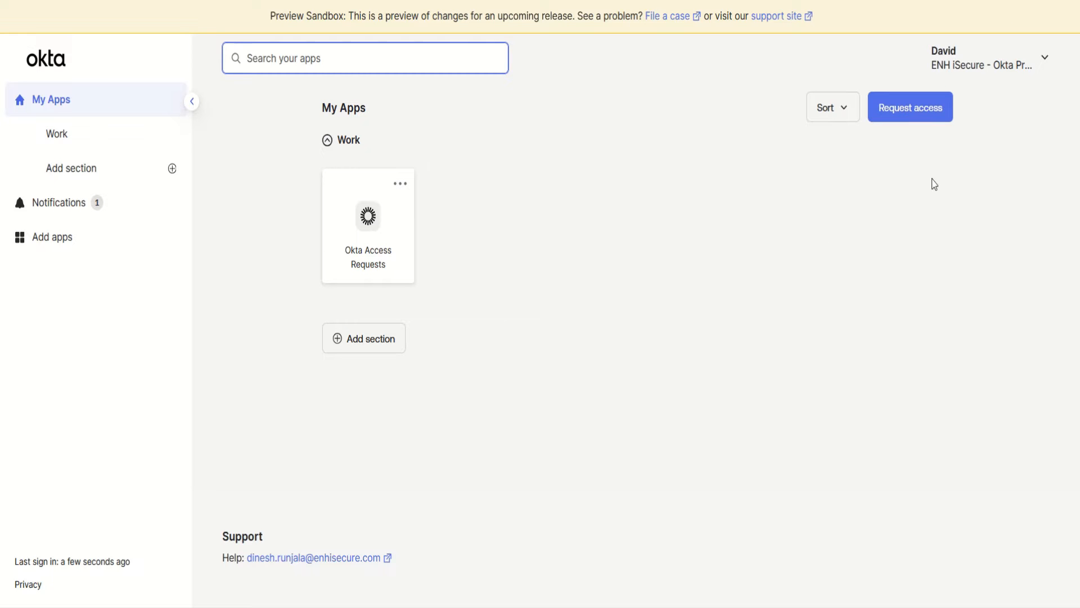
Check the signed-in account's details, open Okta Access Requests and highlight the title of the App Development - DB-SRV access request
left_click(1025, 64)
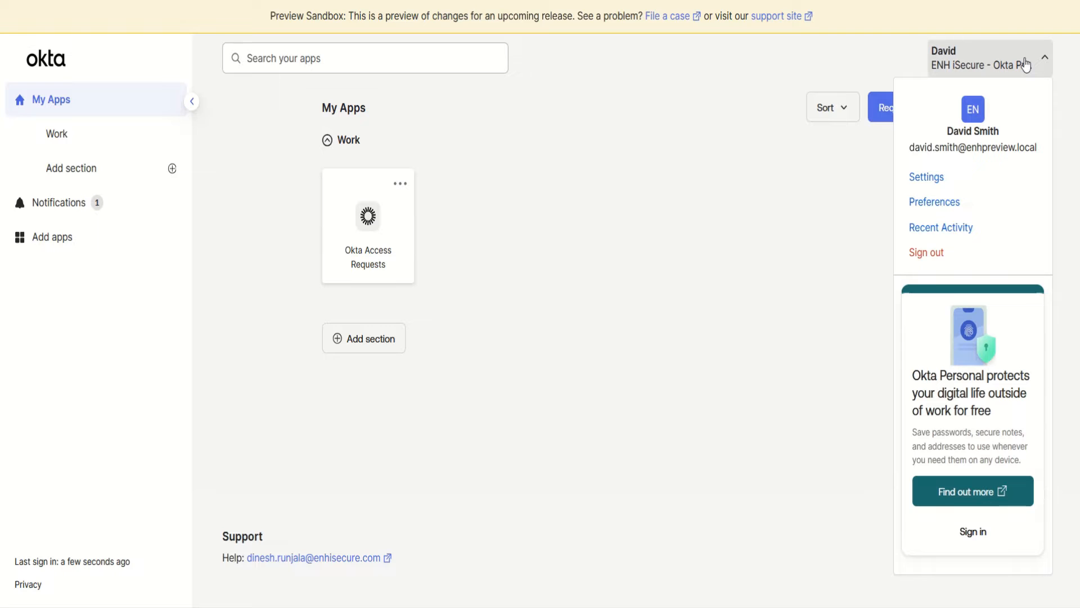
left_click(1025, 63)
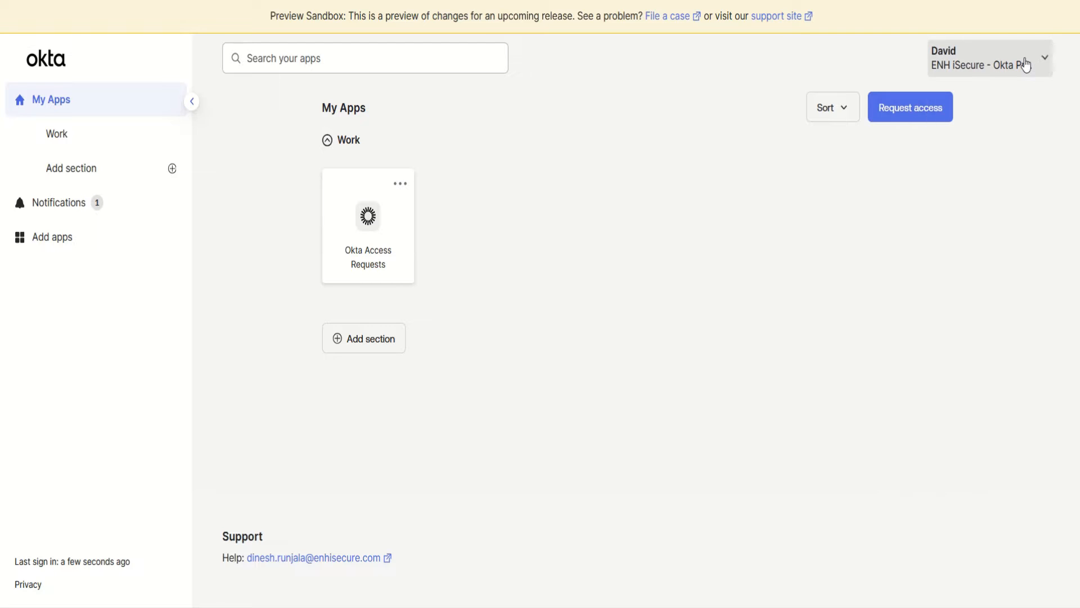
left_click(381, 236)
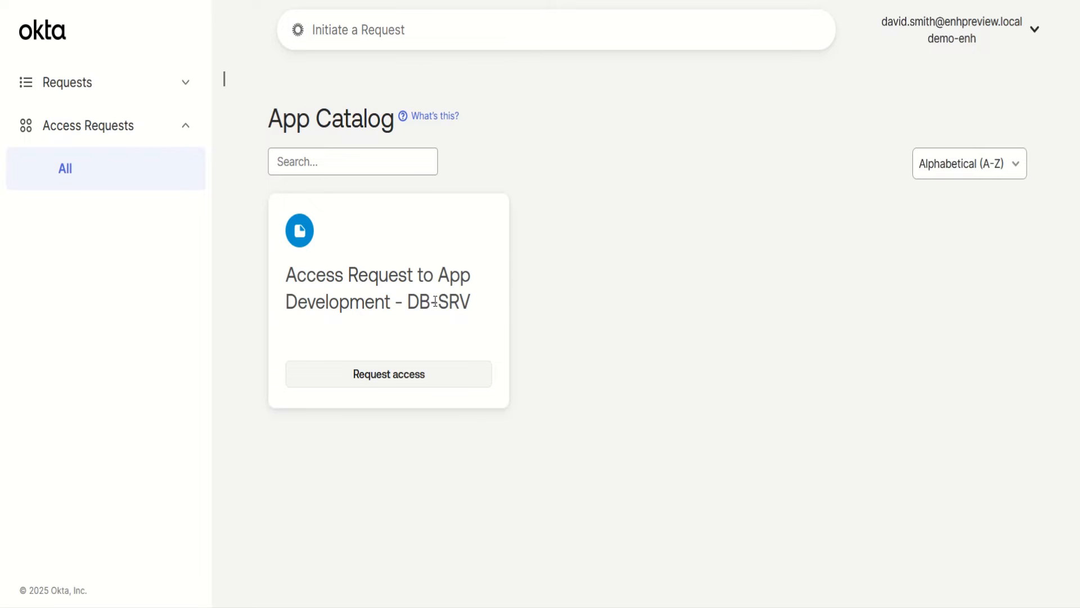
left_click_drag(474, 310, 267, 288)
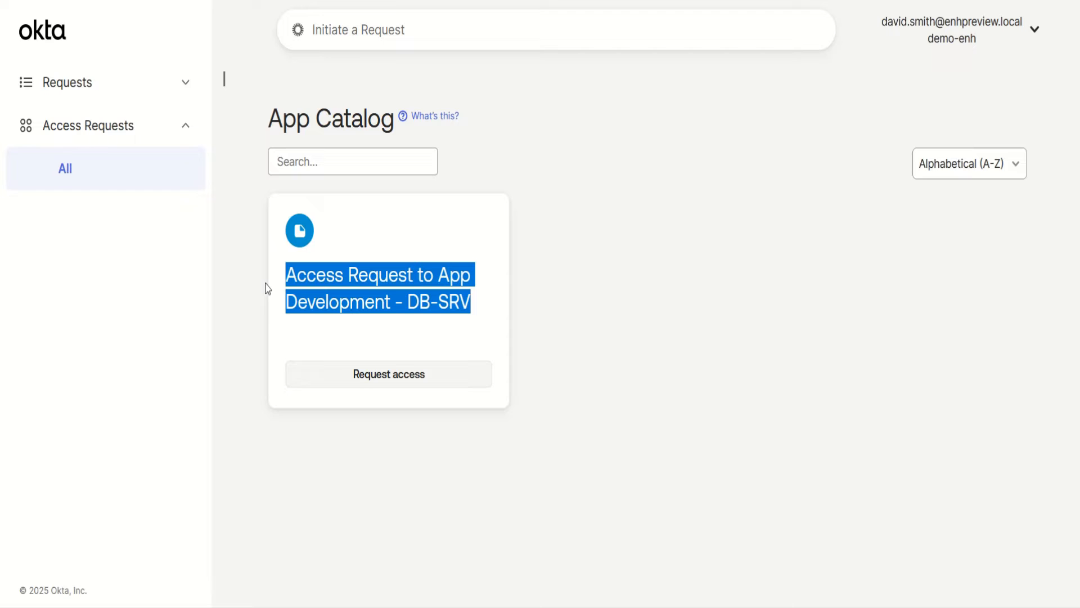
Start the App Development - DB-SRV access request with the justification "I need DB-SRV Admin Role for 5 days to fix problems and make changes in database."
left_click(346, 337)
left_click(373, 378)
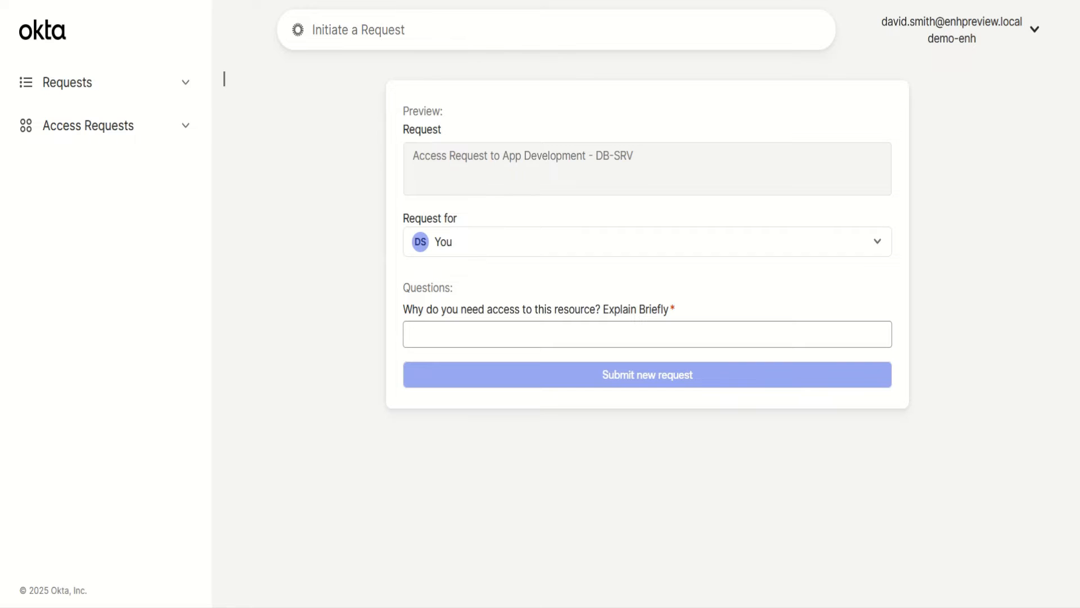
left_click(472, 333)
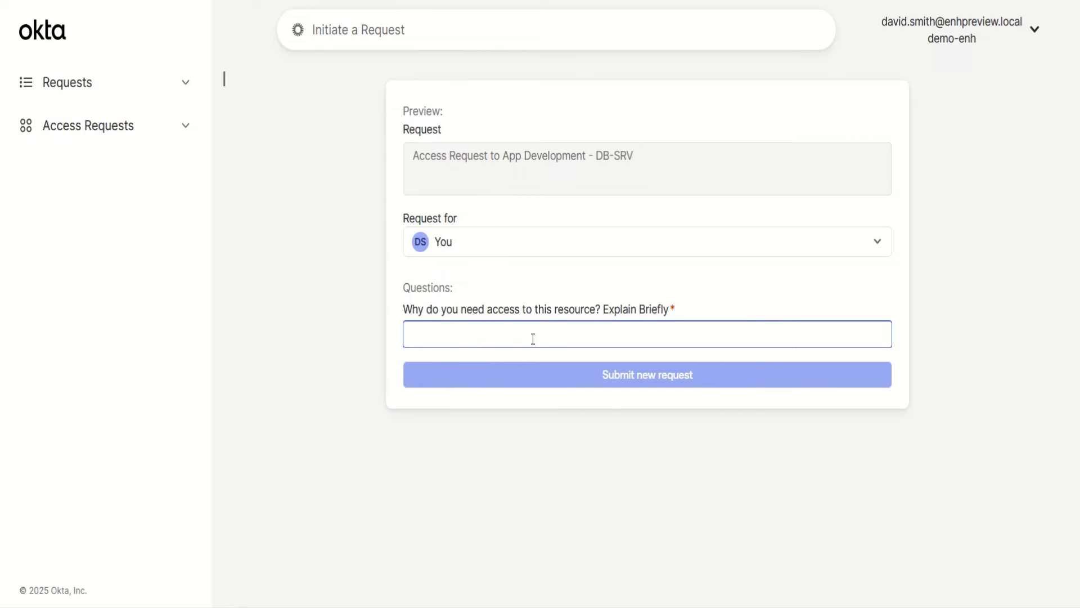
type("I need DB-SRV Admin Role for 5 days to fix problems and make changes in database.")
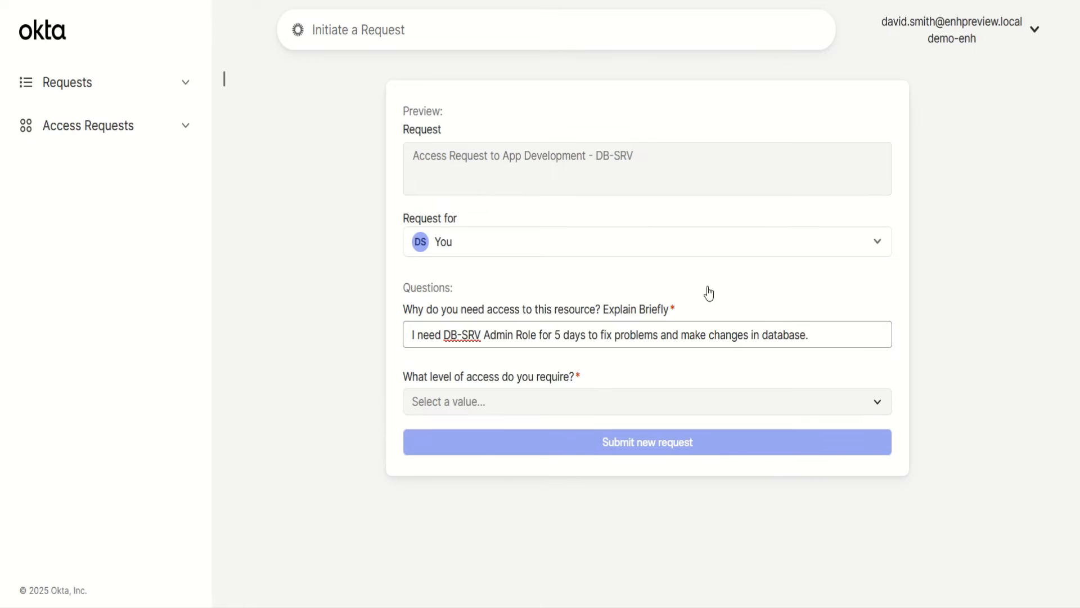
Request the OPA-ASA - App Development - DB-SRV - Database Admin Role until 2025-07-08 and submit the request
left_click(715, 413)
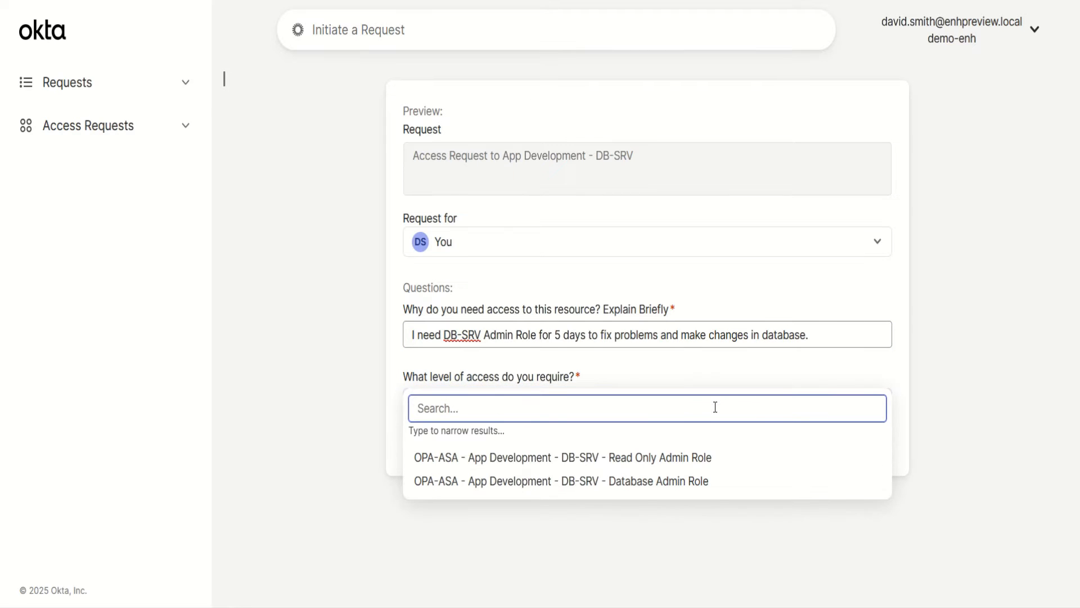
left_click(690, 489)
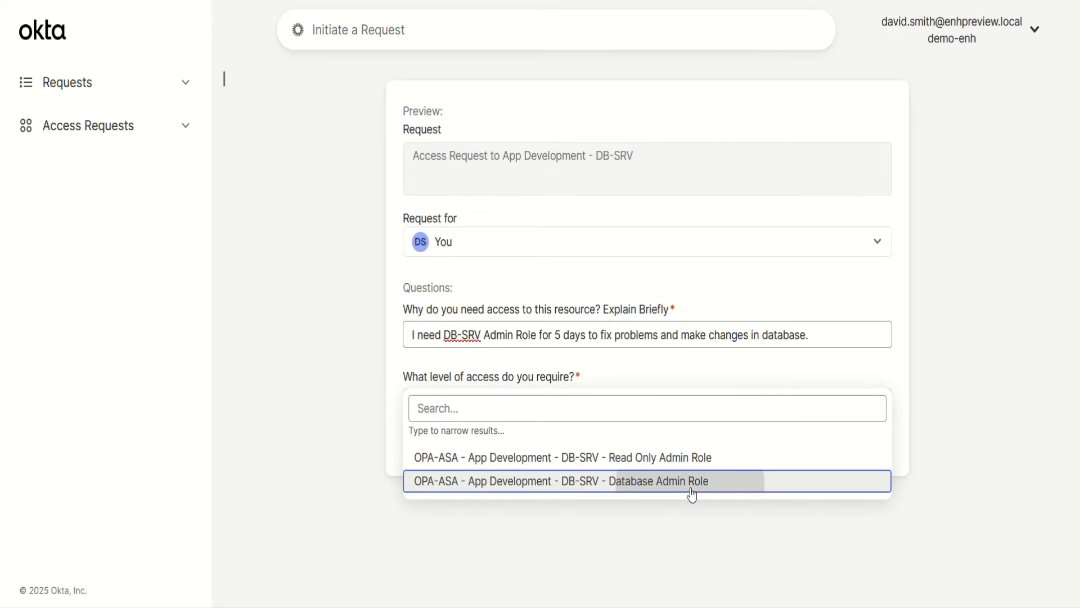
left_click(663, 470)
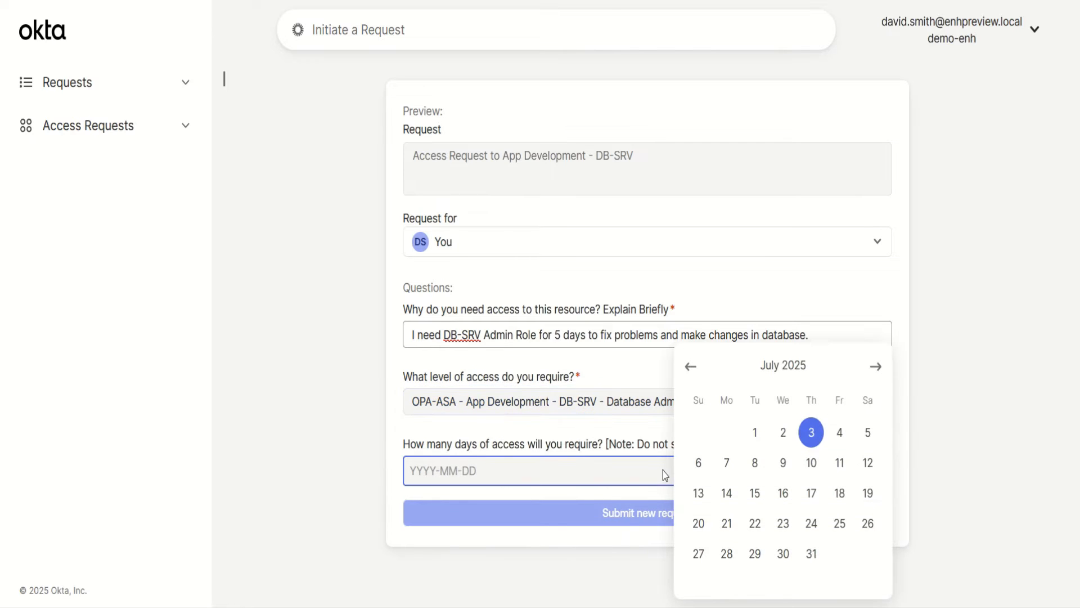
left_click(754, 463)
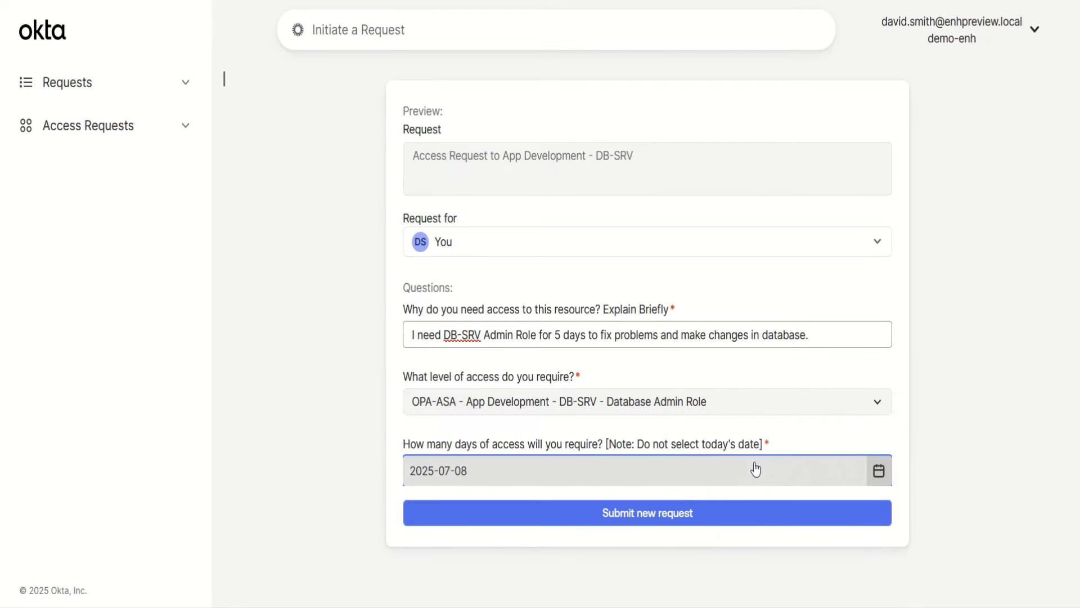
left_click(691, 518)
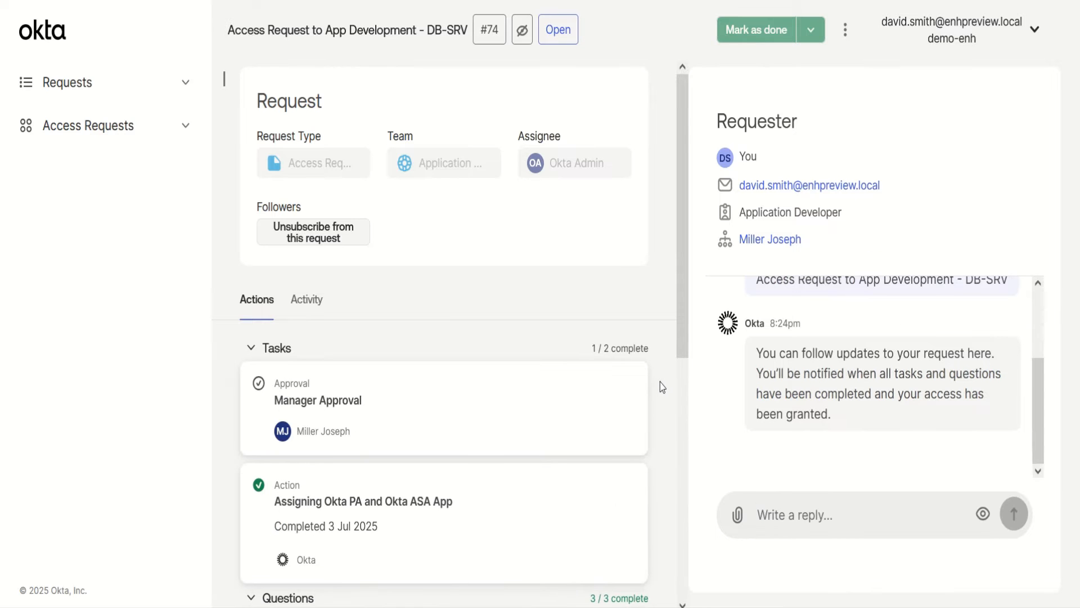
Review the submitted request's tasks and answers, and check who is assigned to the Manager Approval task
scroll(660, 383, "down", 7)
scroll(660, 382, "up", 3)
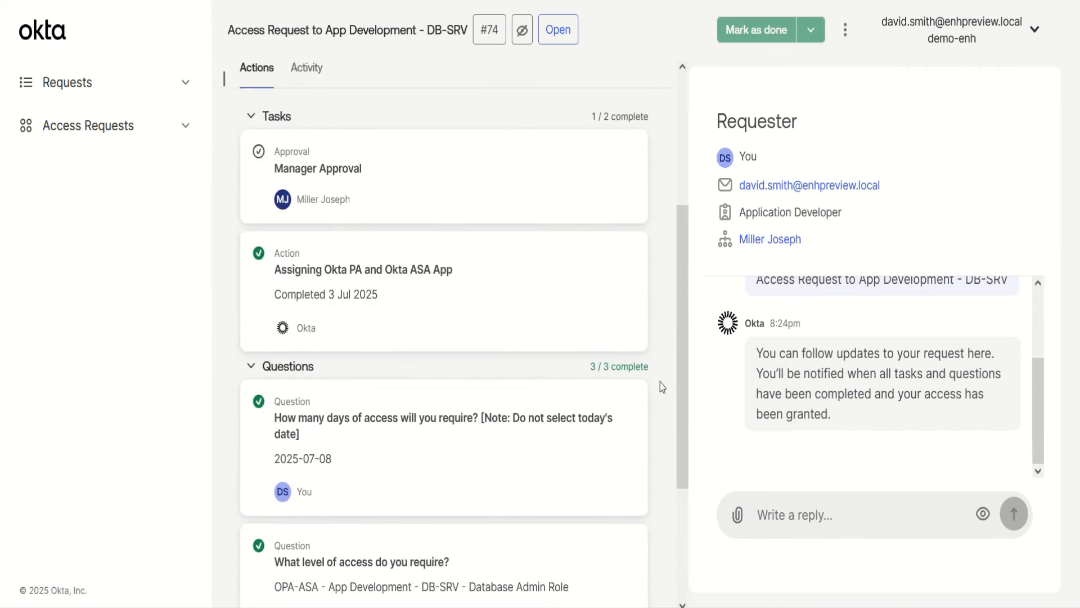
scroll(660, 383, "up", 4)
mouse_move(285, 437)
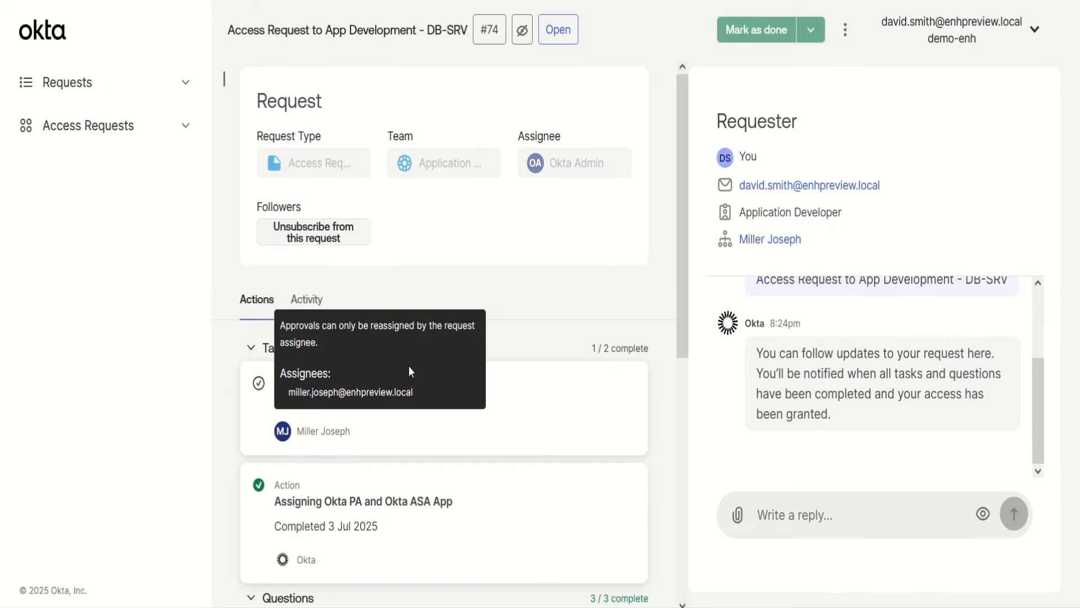
left_click_drag(418, 390, 284, 391)
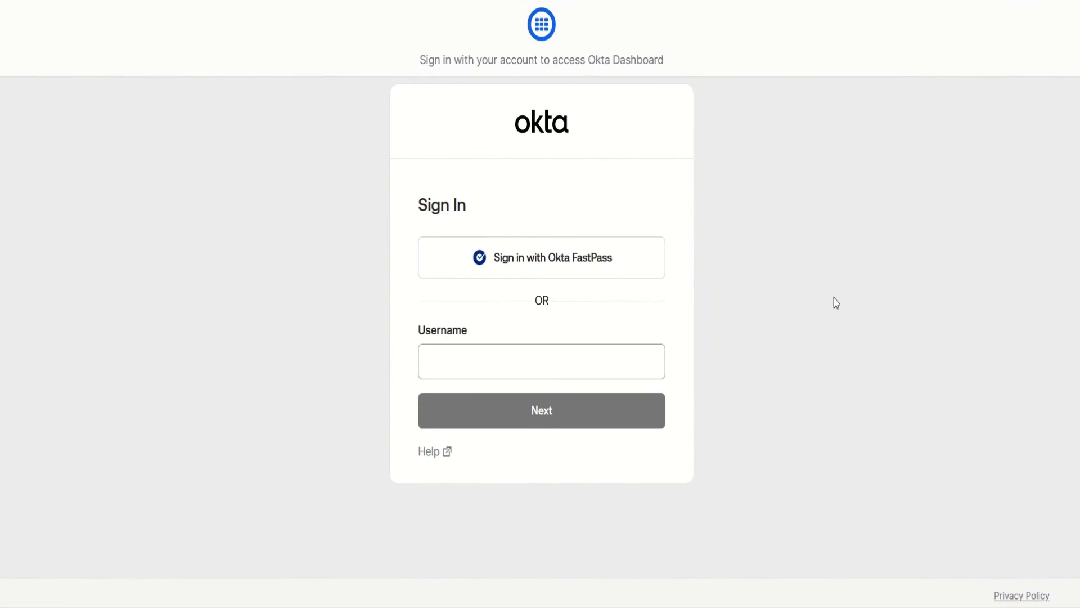
Sign in to the Okta Dashboard as the approving manager with the saved username and the account password
left_click(599, 366)
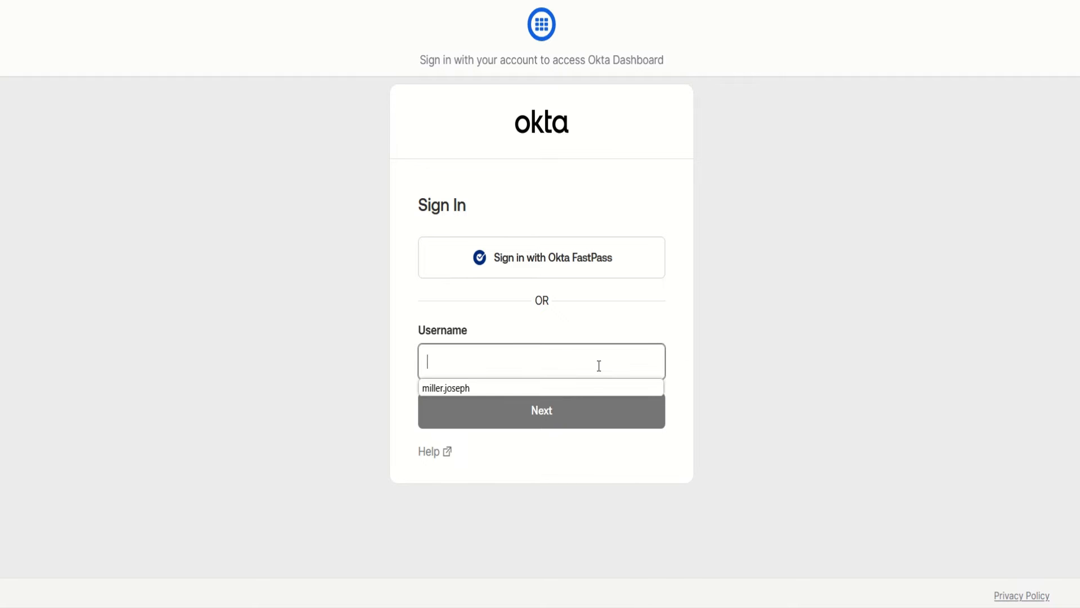
left_click(586, 389)
left_click(577, 415)
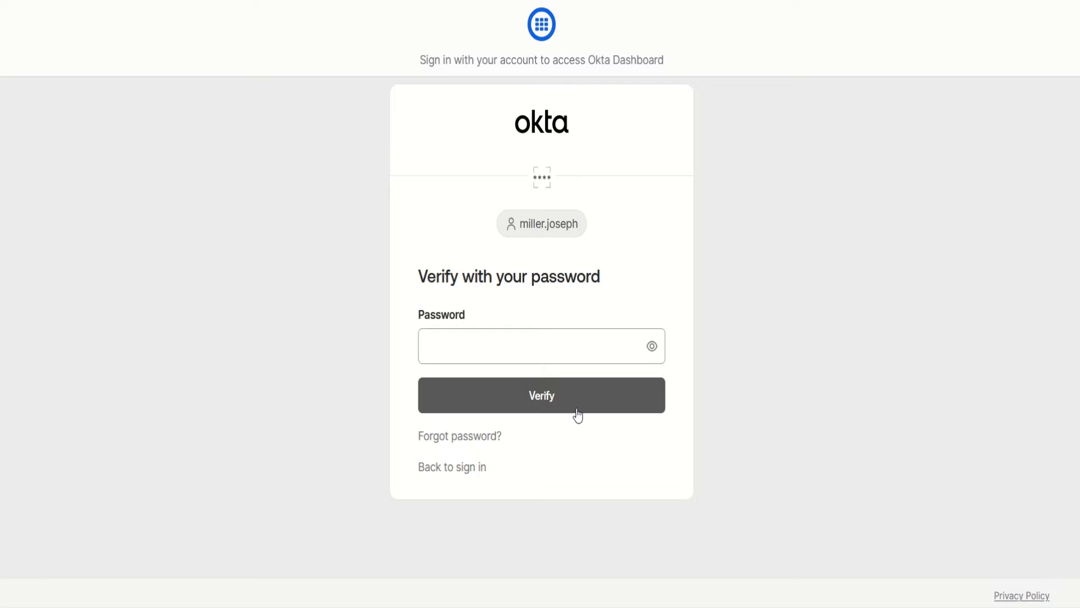
left_click(533, 357)
type("••••••••")
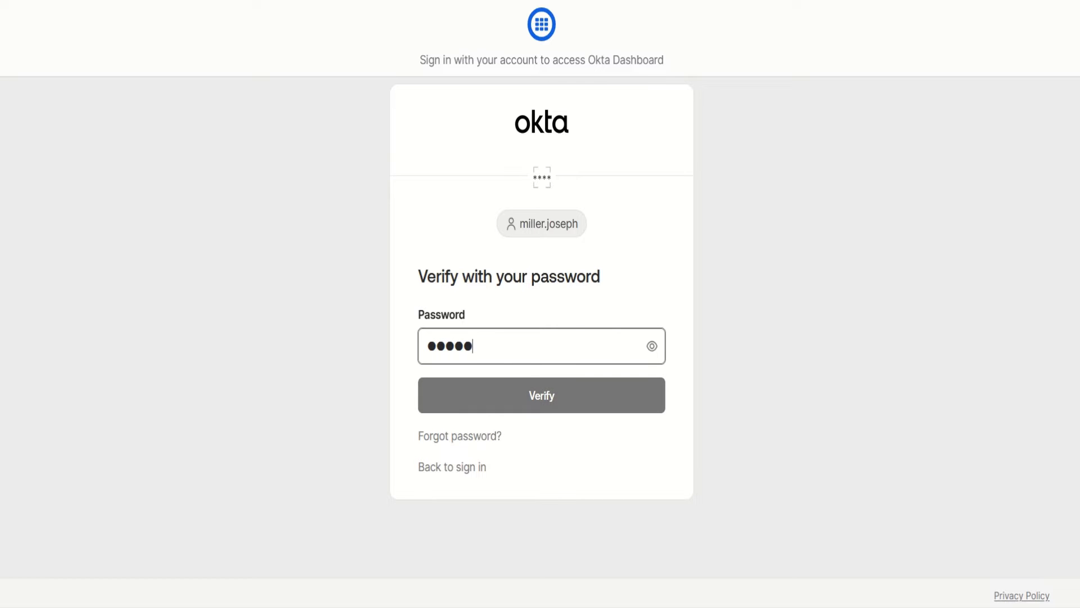
key("Return")
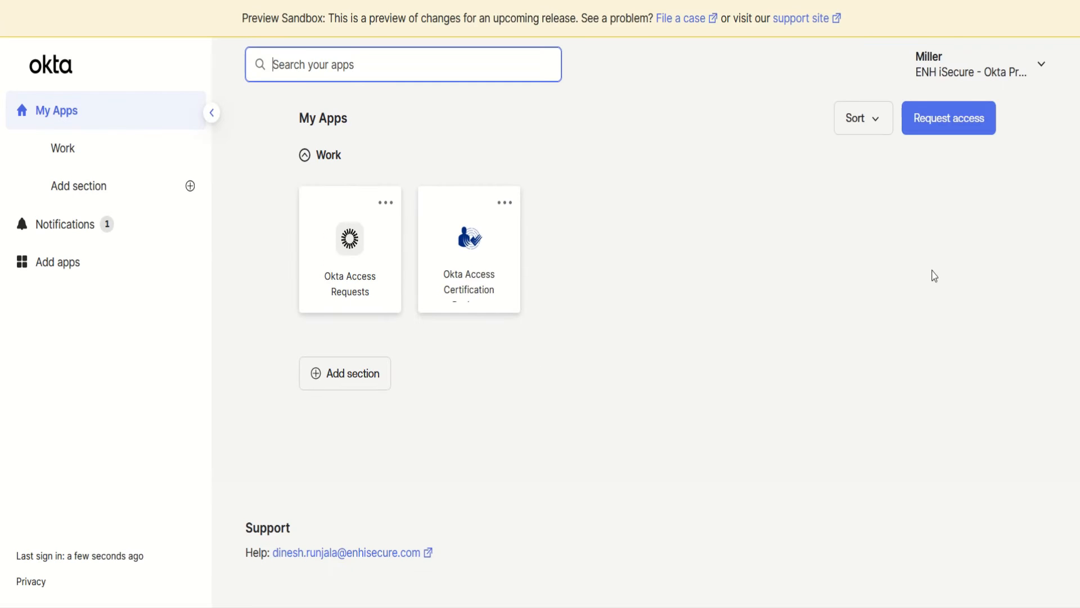
Check the signed-in manager's account details and open the DB-SRV access request from the Okta Access Requests inbox
left_click(1029, 74)
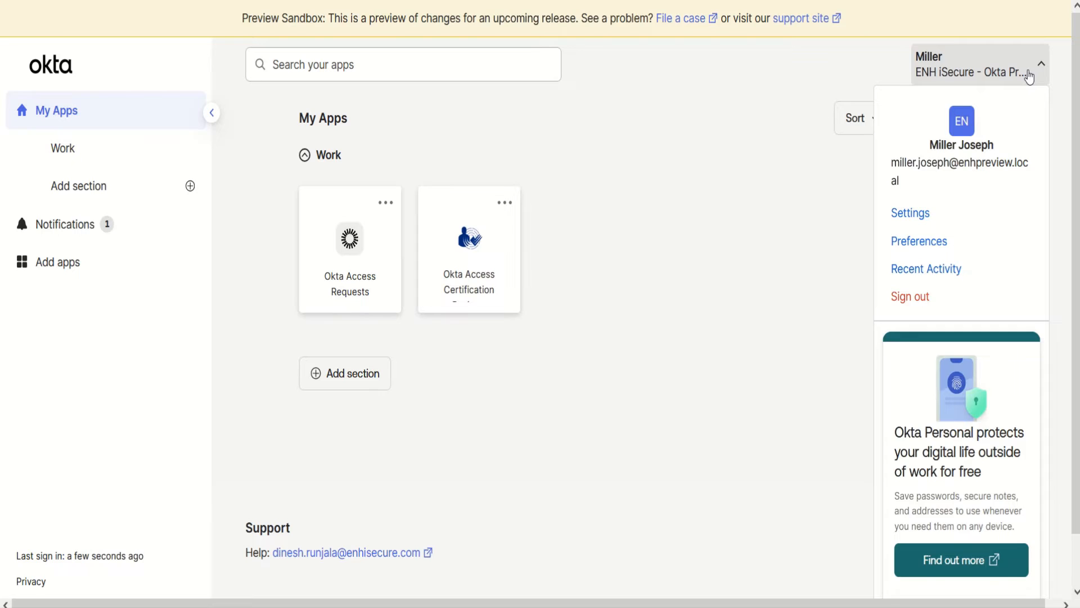
left_click(1029, 75)
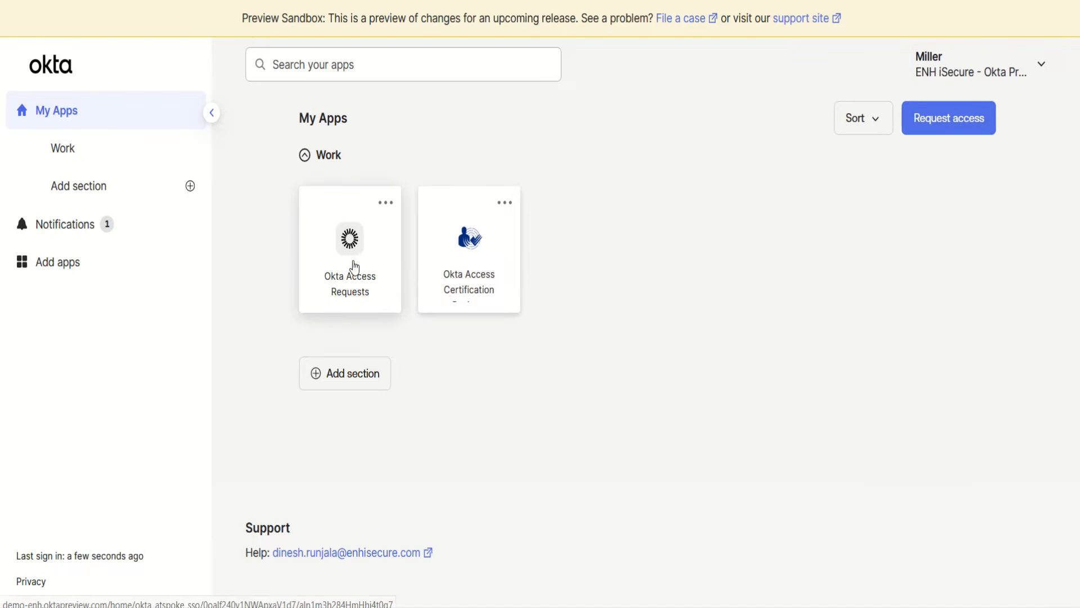
left_click(355, 267)
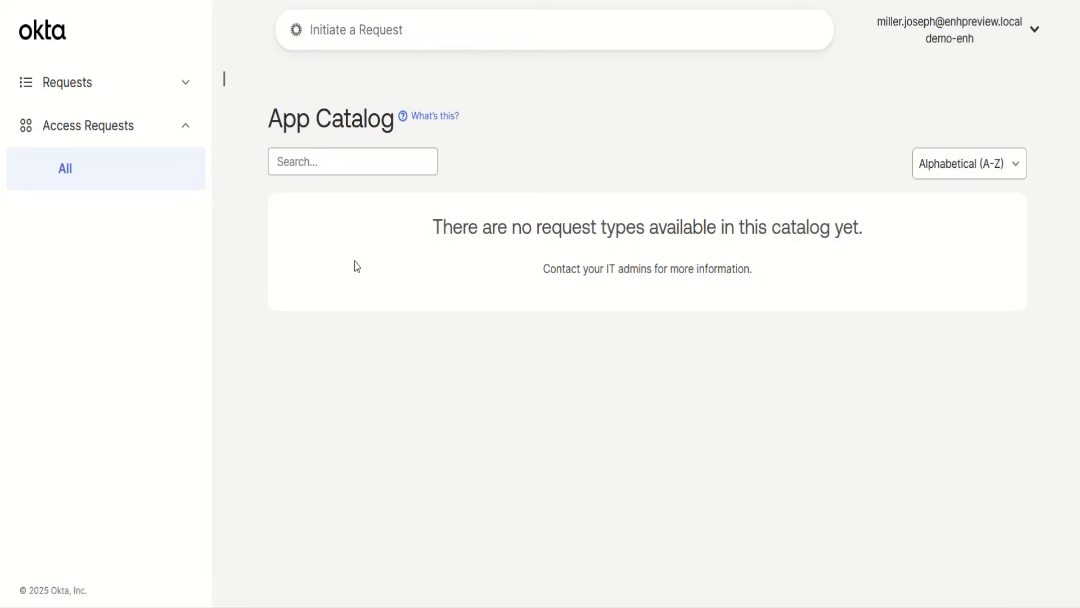
left_click(151, 96)
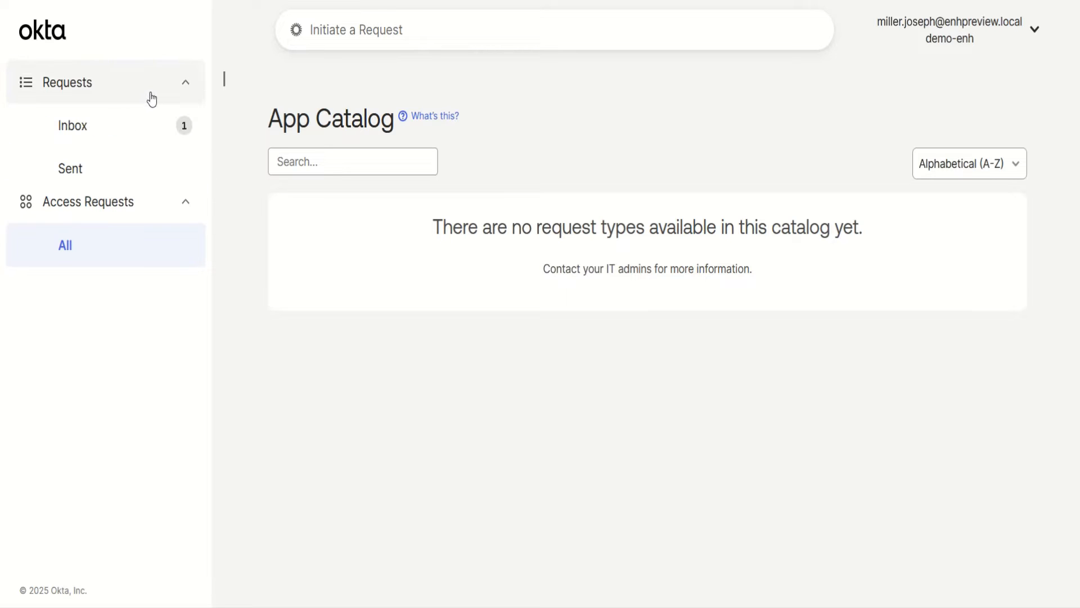
left_click(127, 124)
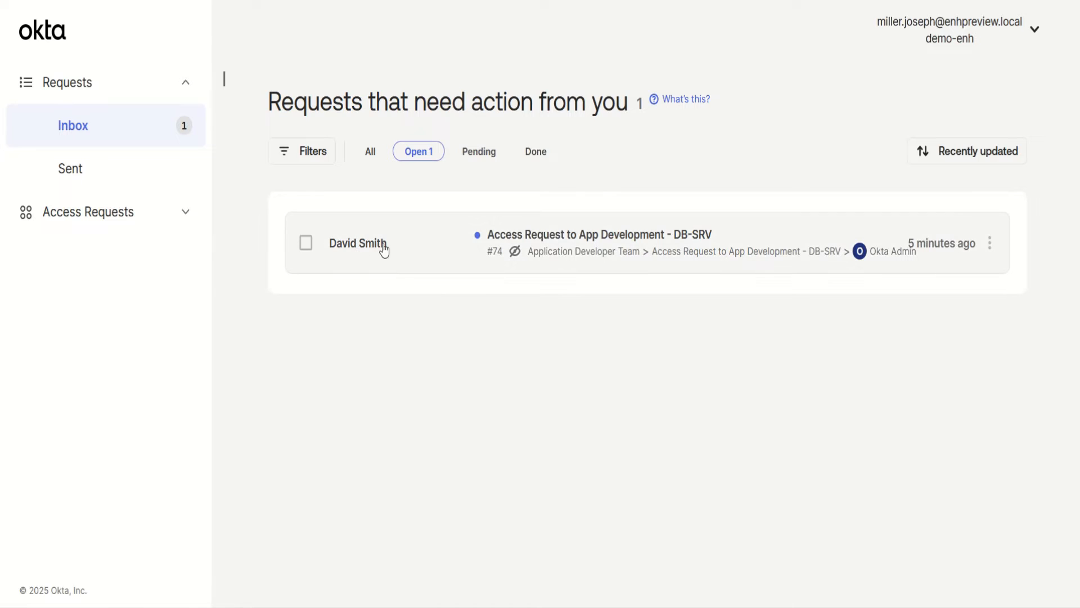
left_click(621, 248)
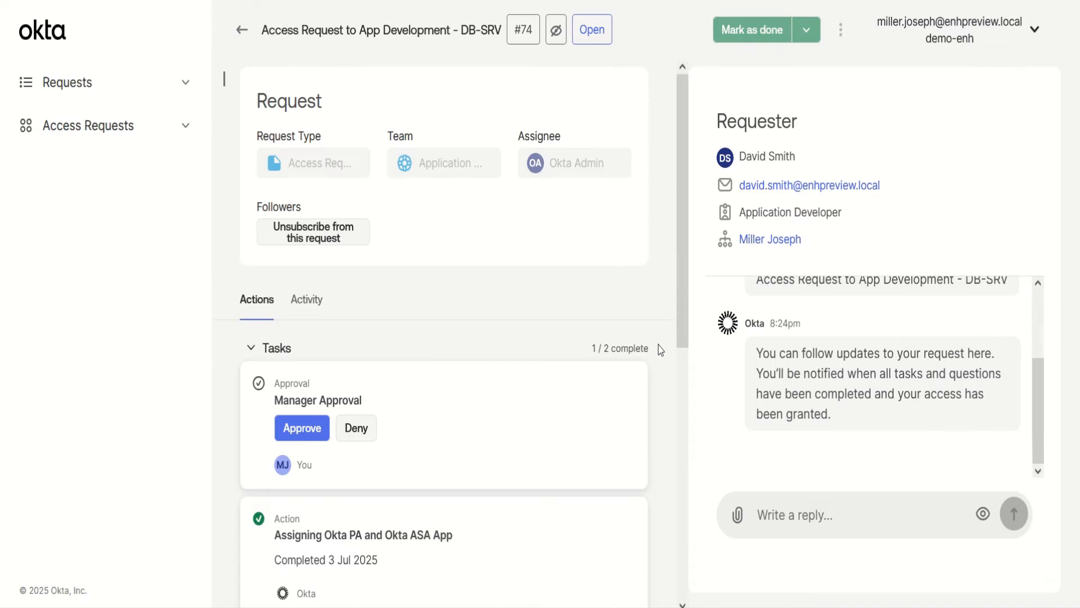
Examine the request's tasks and highlight the answers for the justification, the access level and the access end date
scroll(659, 346, "down", 8)
scroll(658, 345, "up", 8)
scroll(519, 383, "down", 7)
scroll(518, 385, "down", 1)
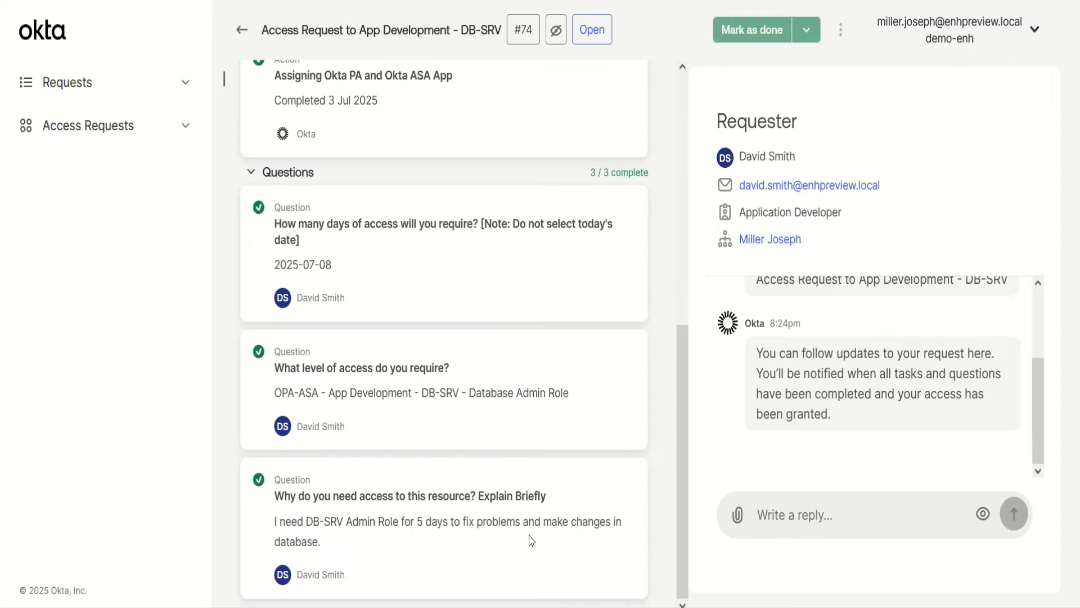
triple_click(304, 538)
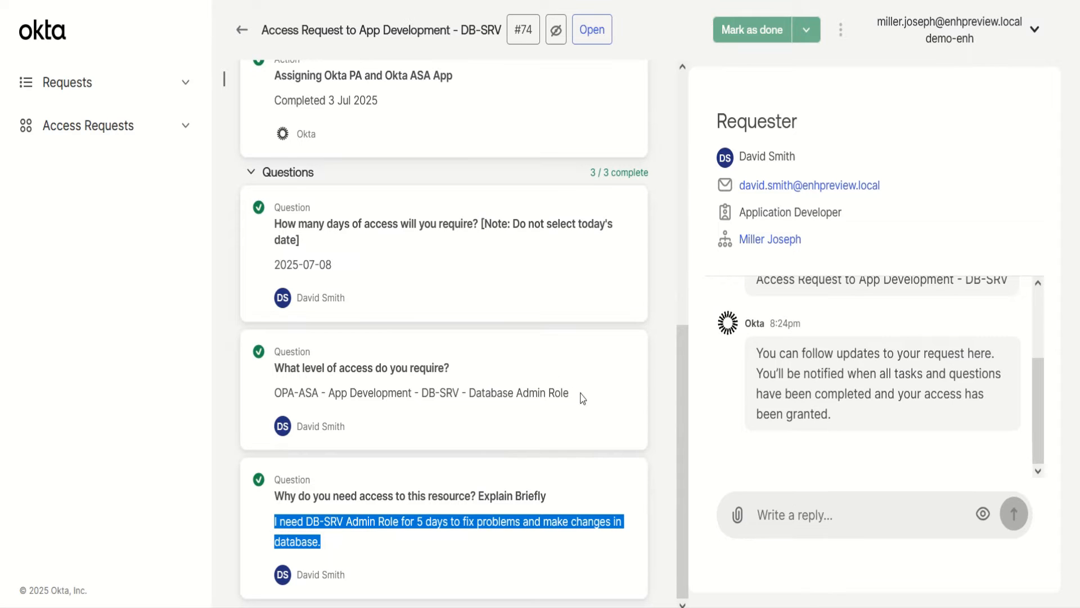
left_click_drag(579, 395, 262, 380)
left_click_drag(339, 267, 273, 271)
Approve the Manager Approval task of the App Development - DB-SRV access request
scroll(506, 272, "up", 7)
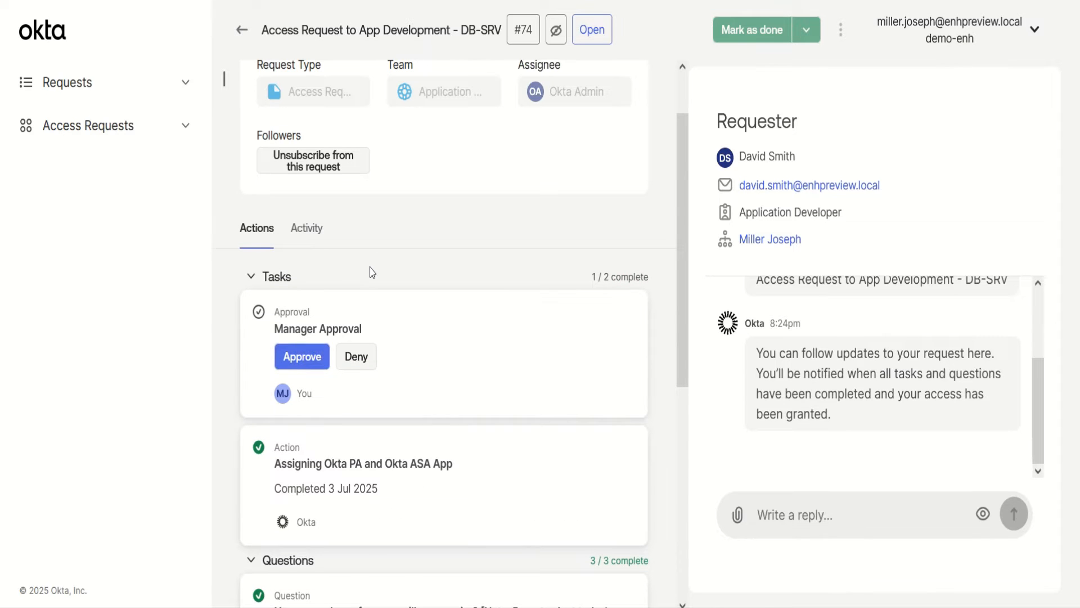
scroll(370, 271, "up", 1)
left_click(299, 429)
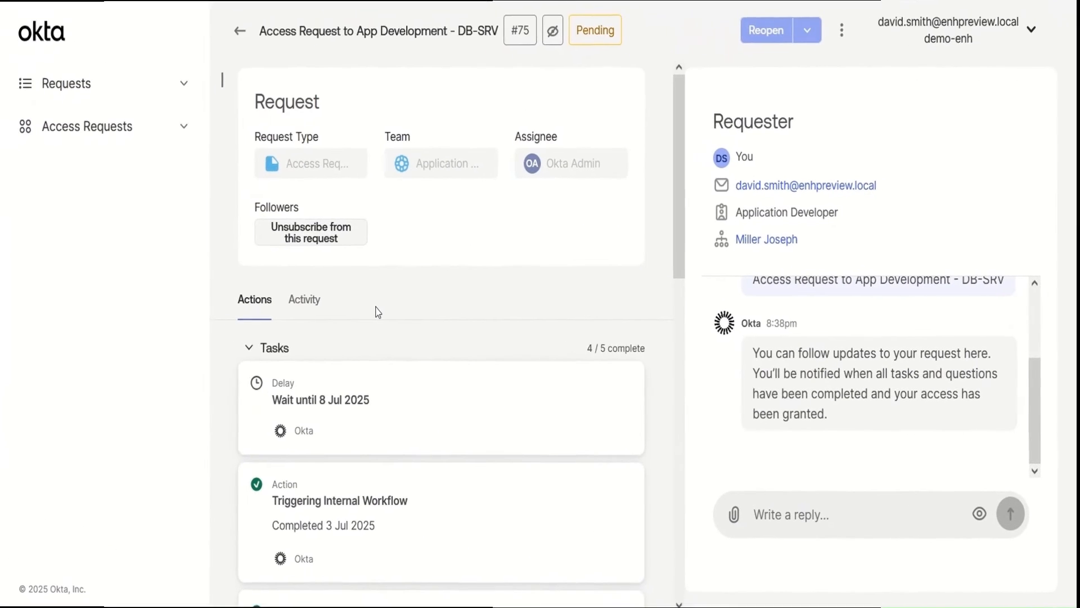
Review the task list of the requester's DB-SRV access request and highlight the Manager Approval task and its status
scroll(666, 361, "down", 7)
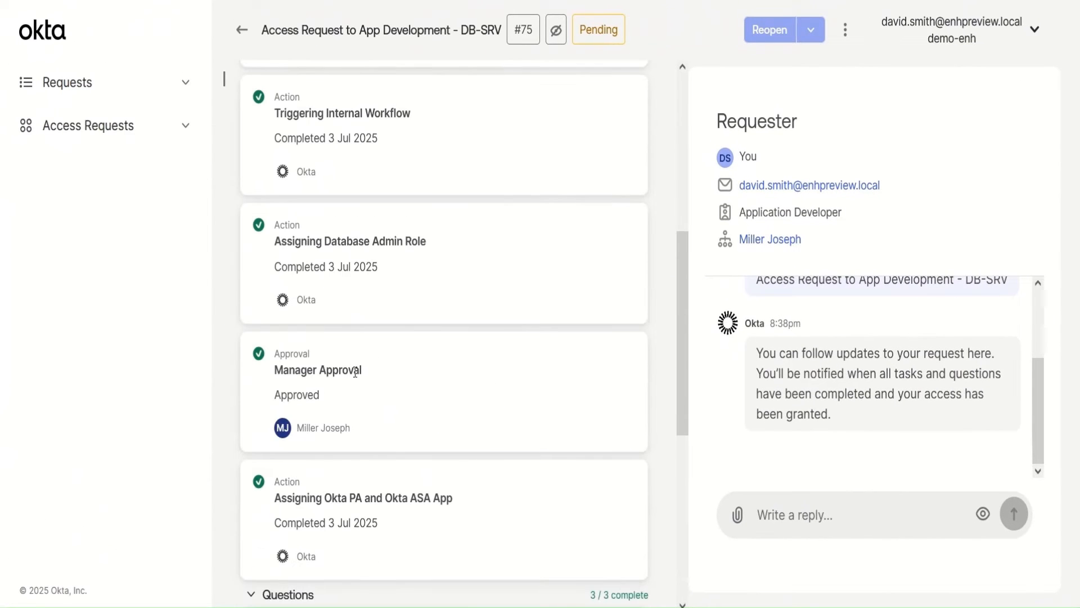
left_click_drag(355, 372, 258, 371)
left_click_drag(320, 392, 258, 398)
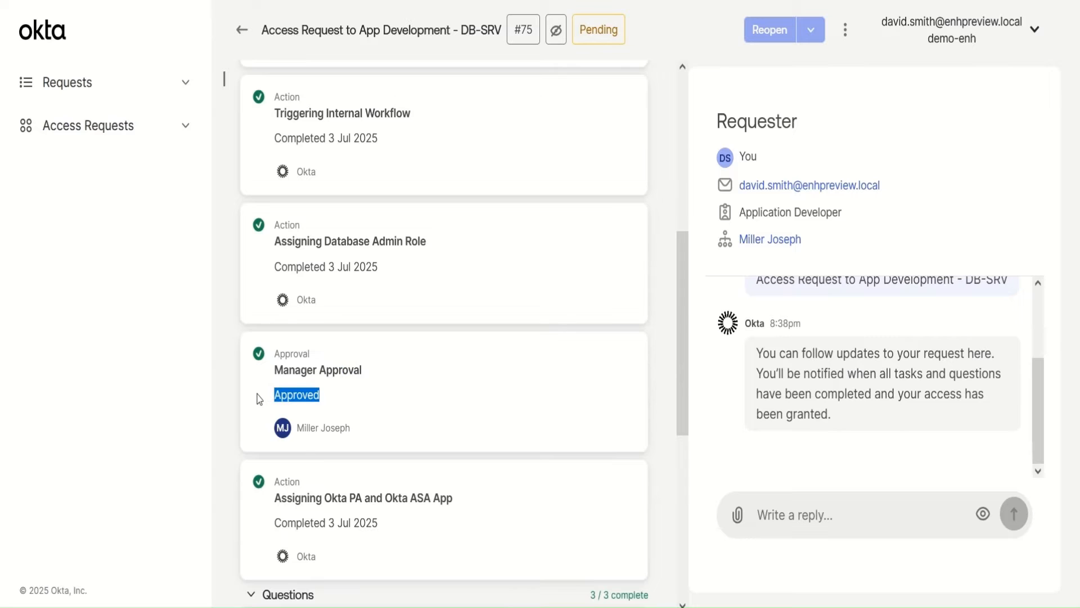
left_click(672, 337)
scroll(672, 336, "up", 7)
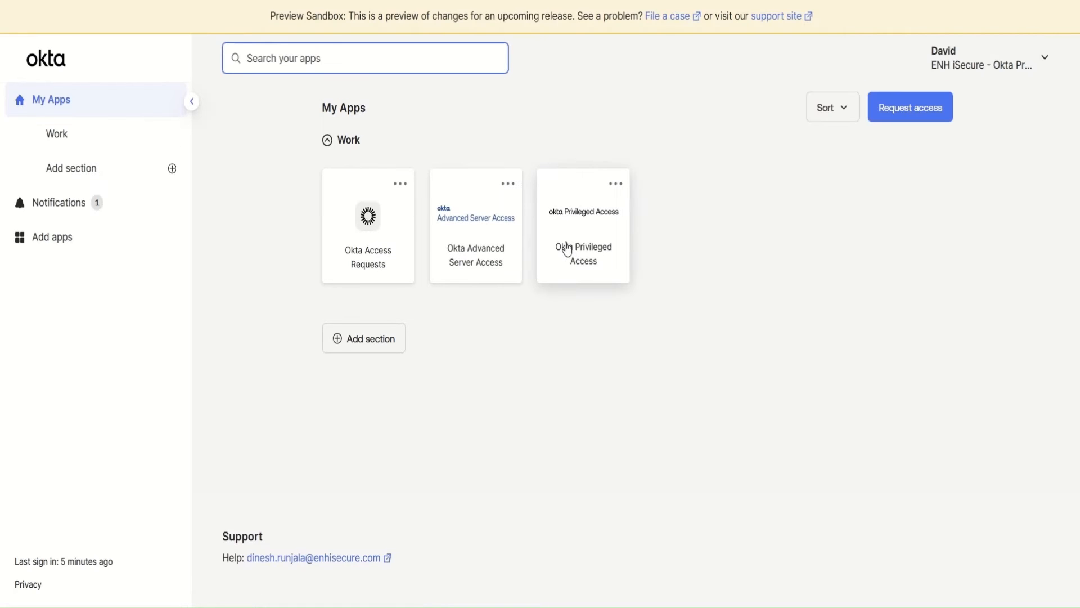
Open Okta Privileged Access from the requester's dashboard and open the database admin account in the enhpreview.local Active Directory domain
left_click(613, 261)
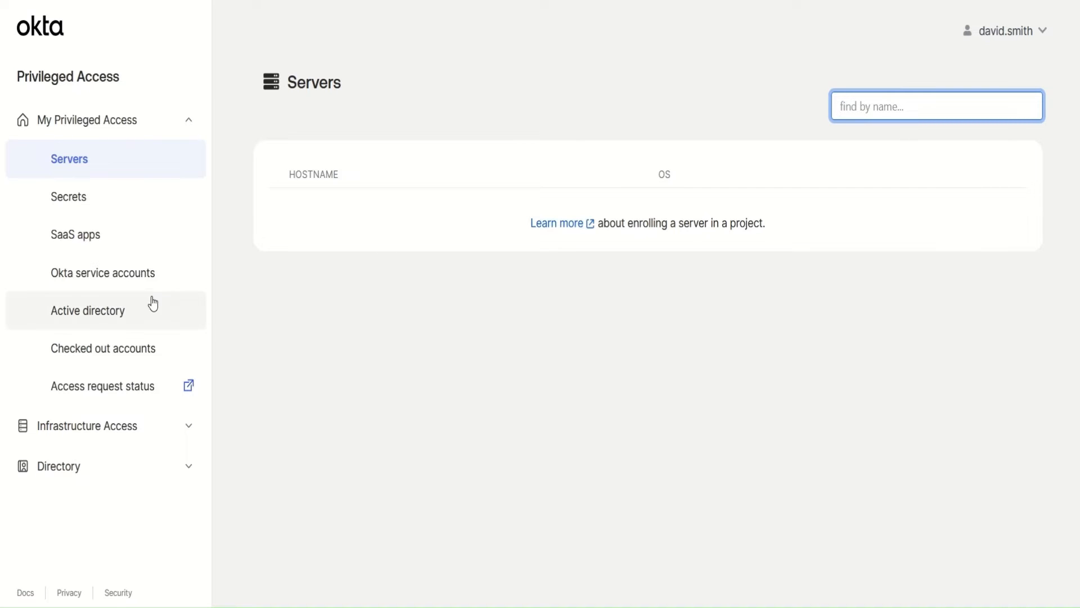
left_click(136, 314)
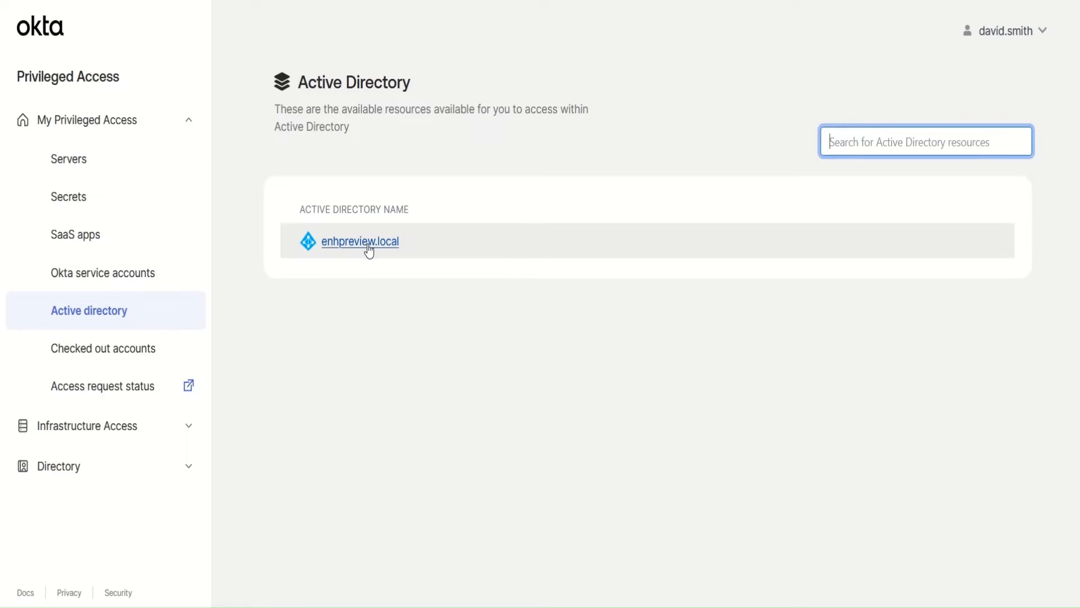
left_click(372, 245)
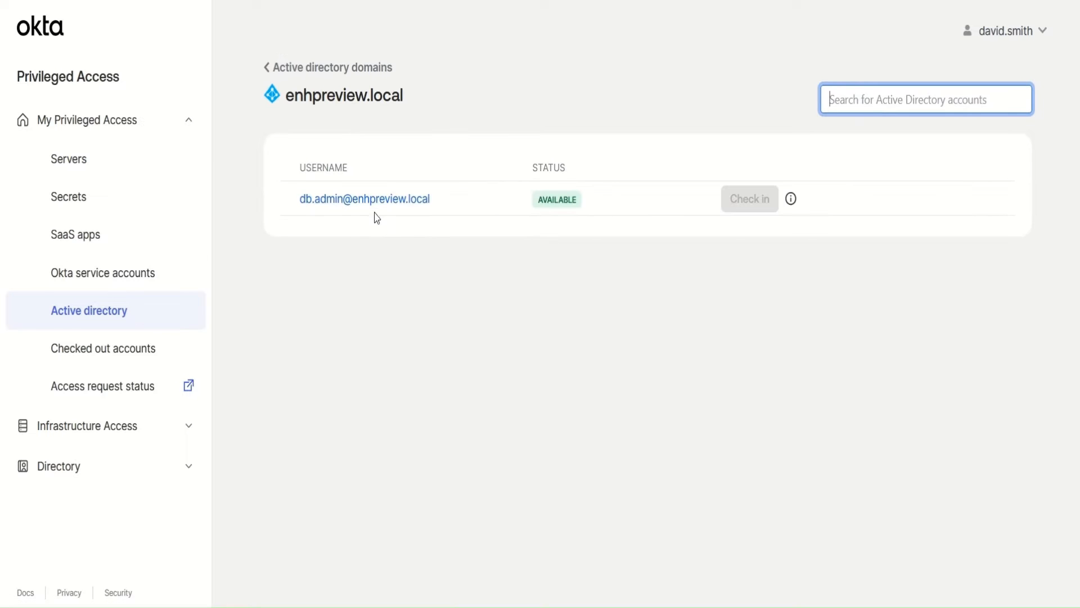
left_click(407, 204)
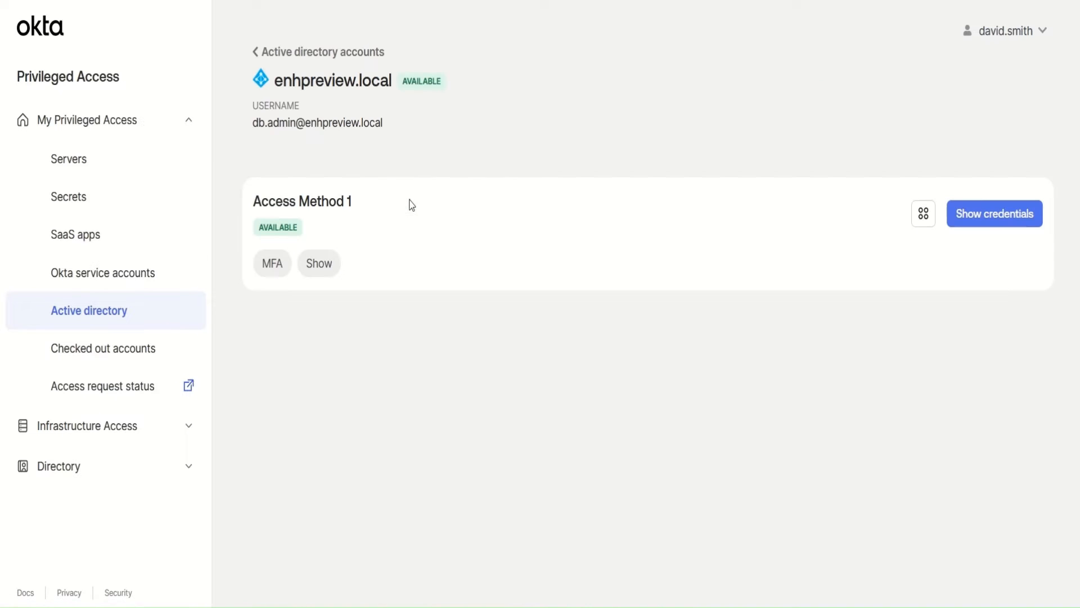
Highlight the database admin account's username and the MFA requirement of Access Method 1
left_click_drag(386, 125, 253, 123)
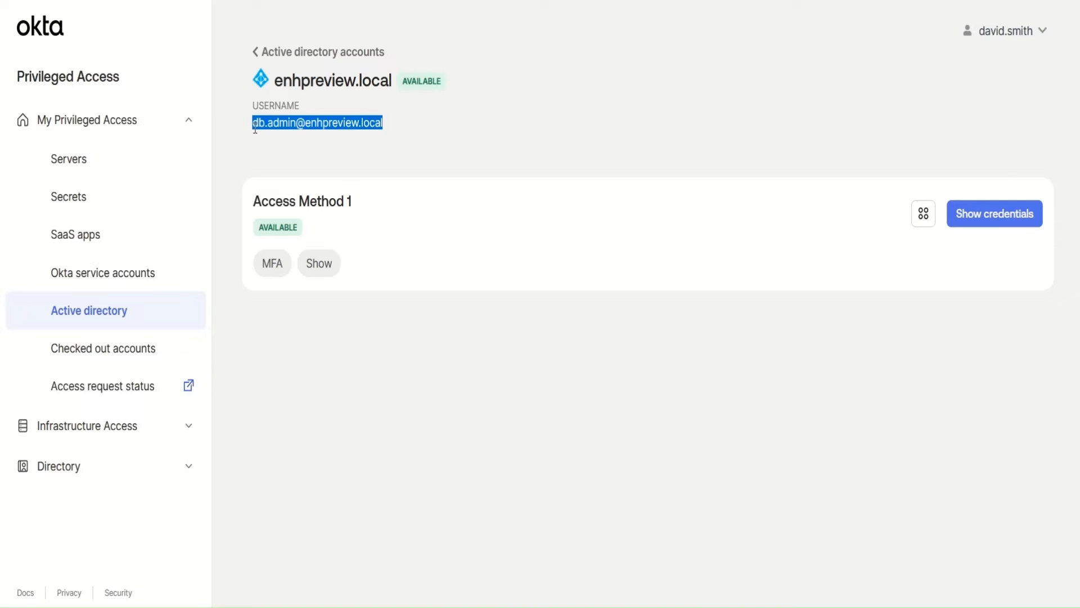
left_click(445, 320)
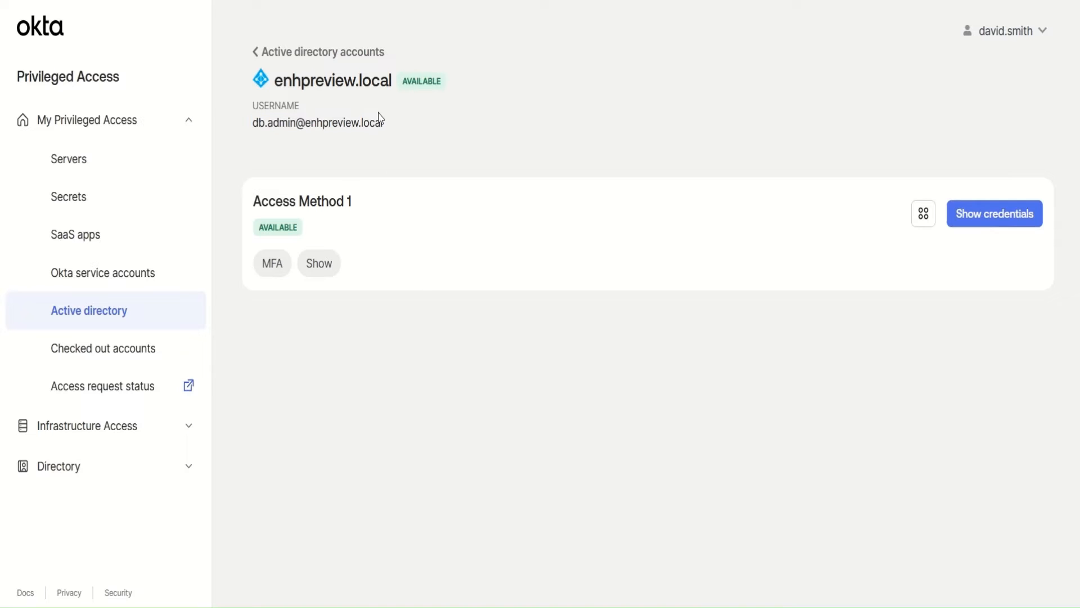
left_click_drag(282, 268, 260, 274)
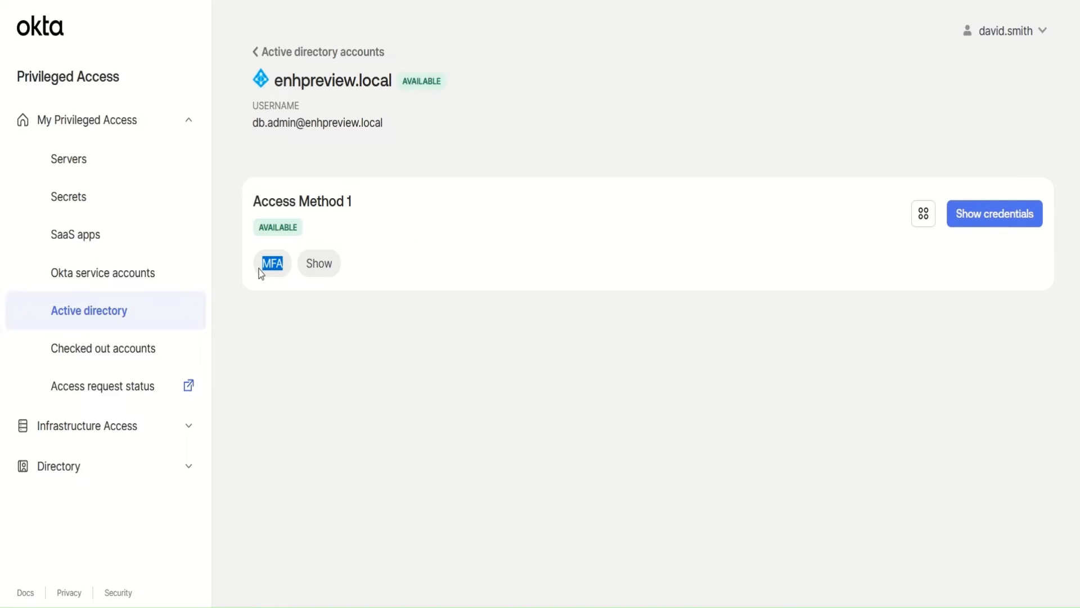
Open Okta Advanced Server Access from the requester's dashboard and start a connection to DB-SRV.enhpreview.local, moving its credential prompt clear of the server list
left_click(322, 327)
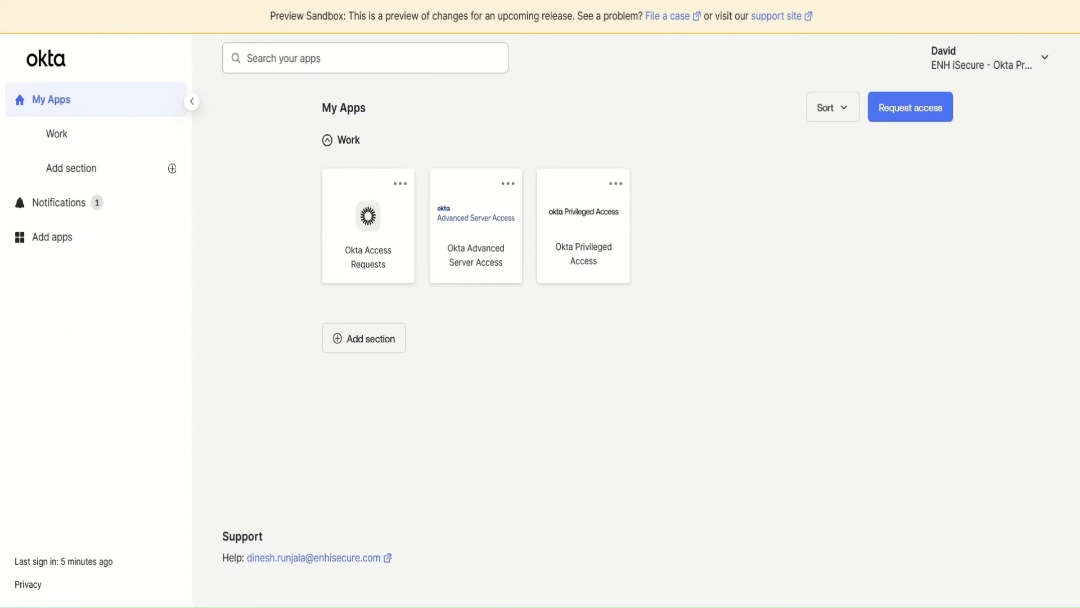
left_click(481, 237)
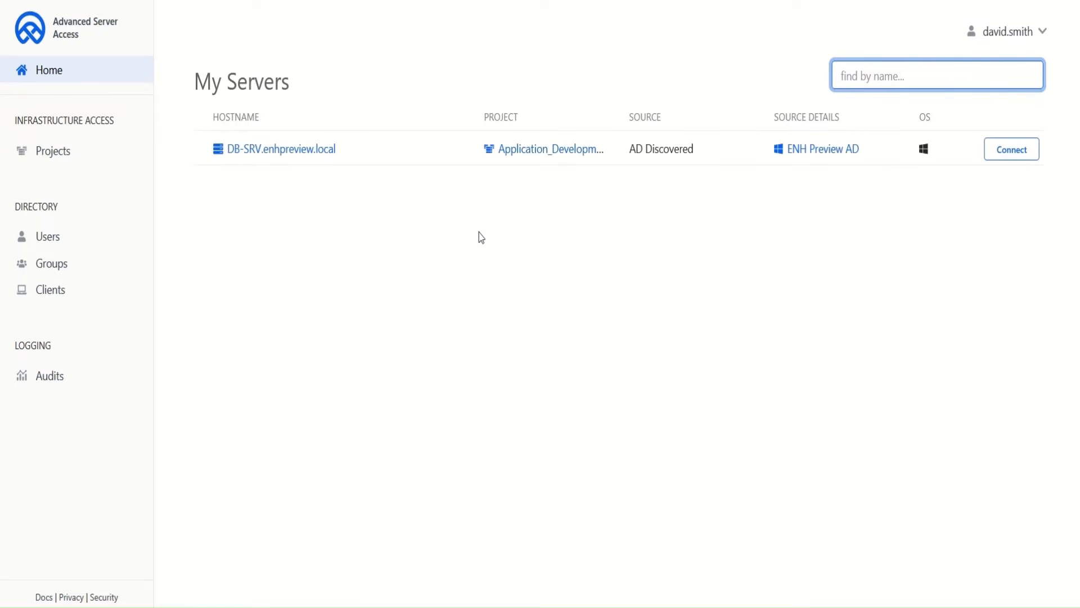
left_click_drag(343, 150, 216, 148)
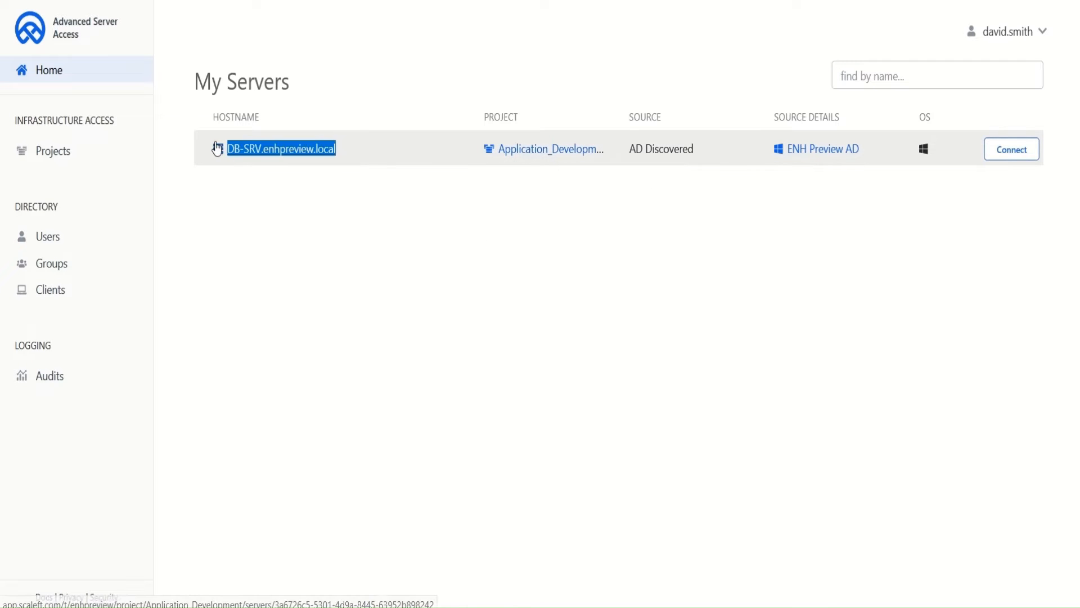
left_click(735, 261)
left_click(1020, 150)
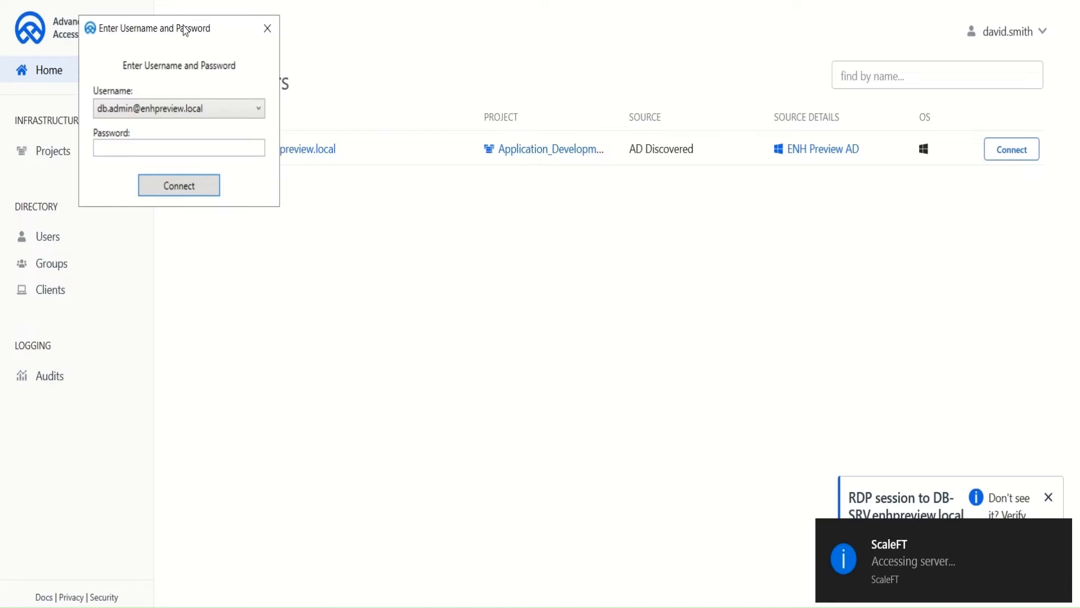
left_click_drag(185, 31, 949, 330)
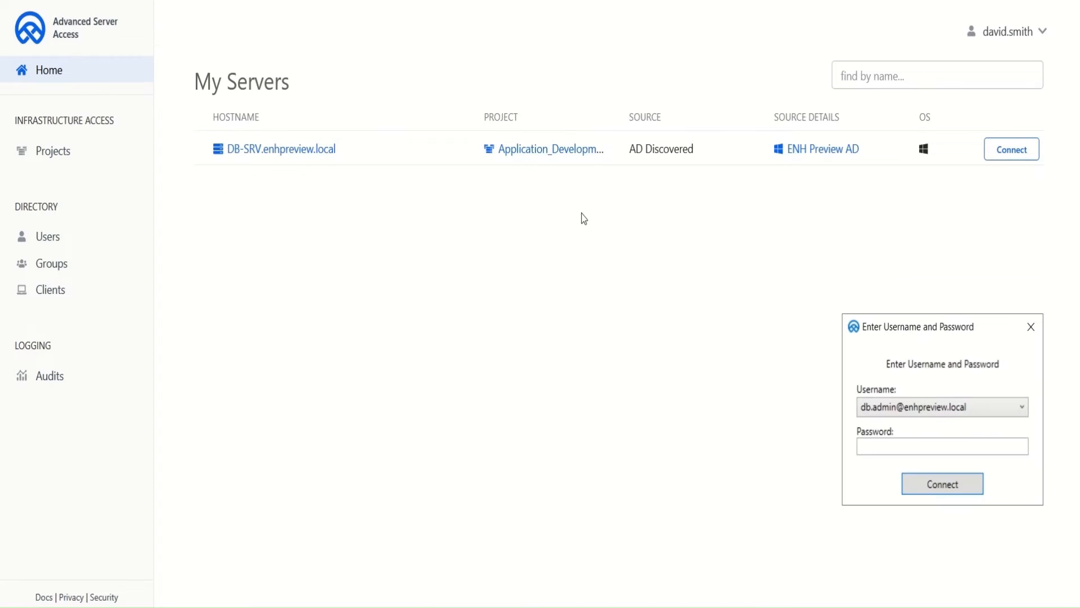
Return to Okta Privileged Access and show the database admin account's credentials, verifying with the requester's account password
key("alt+Tab")
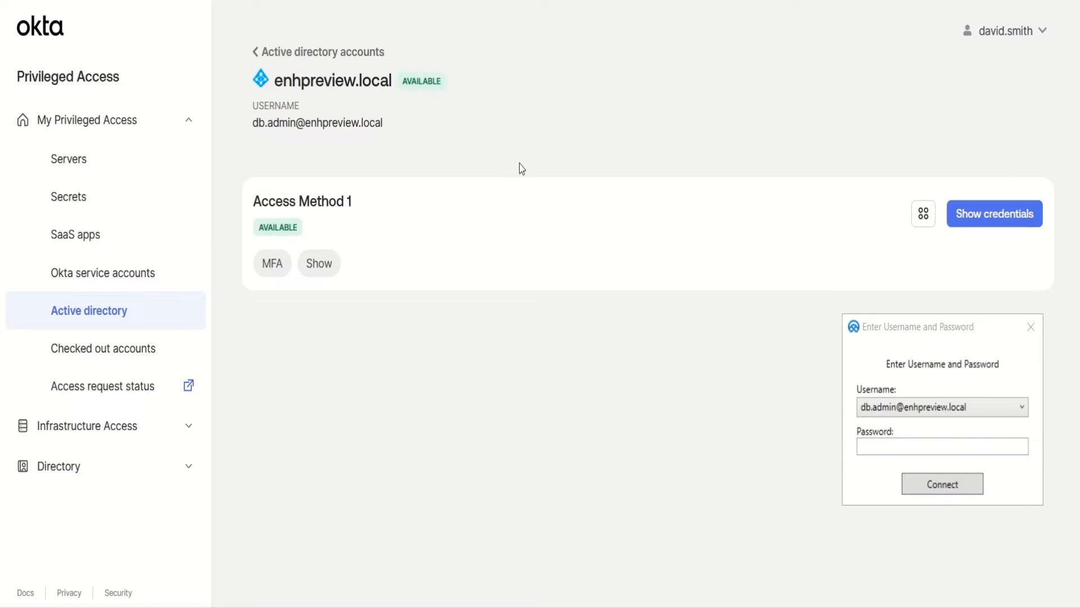
left_click(972, 228)
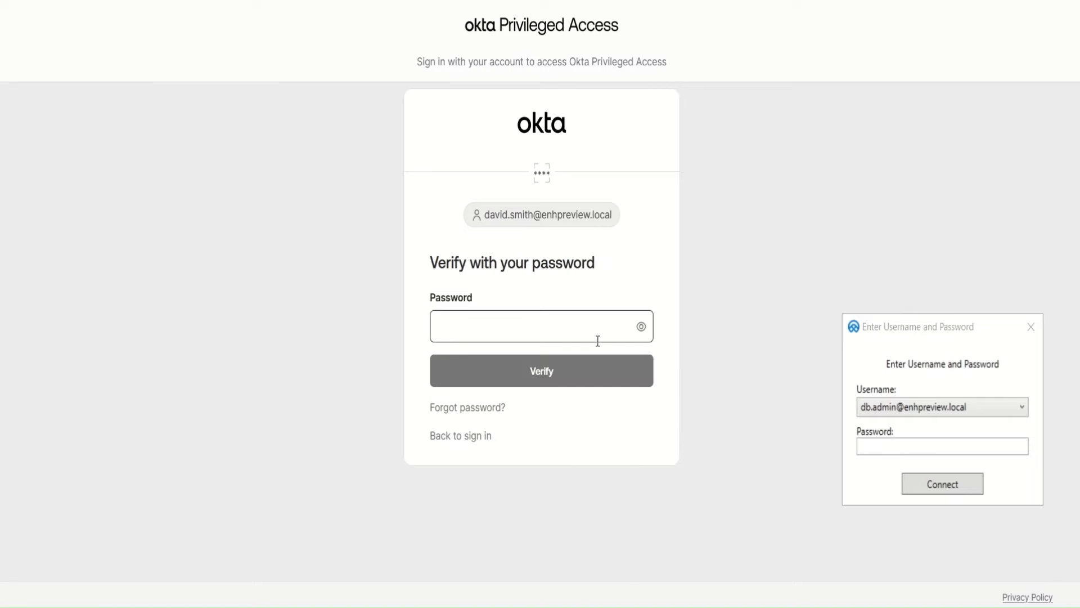
left_click(562, 324)
type("****")
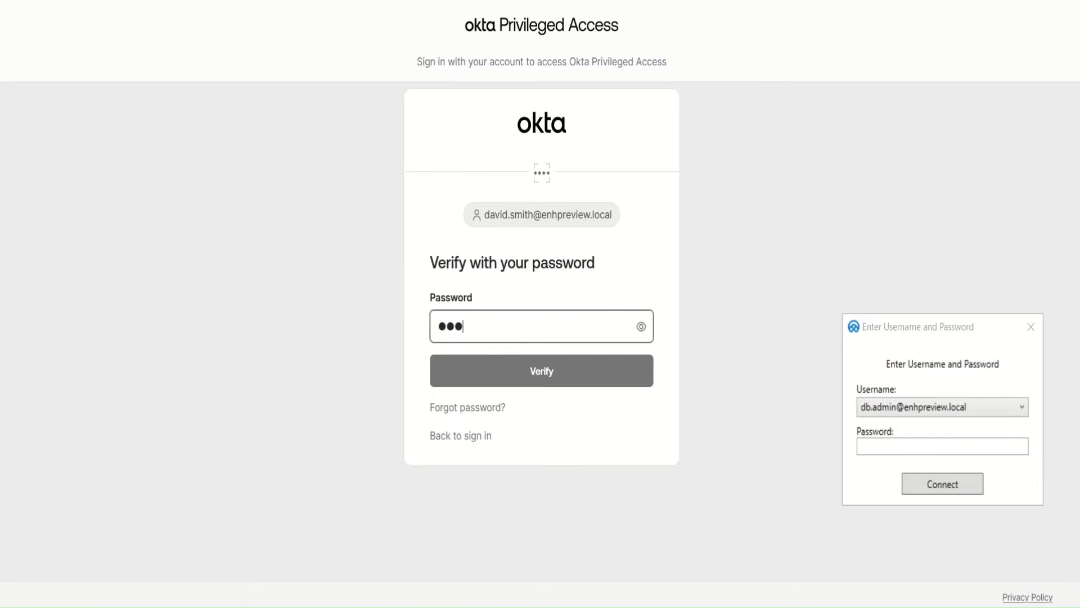
type("****")
left_click(552, 378)
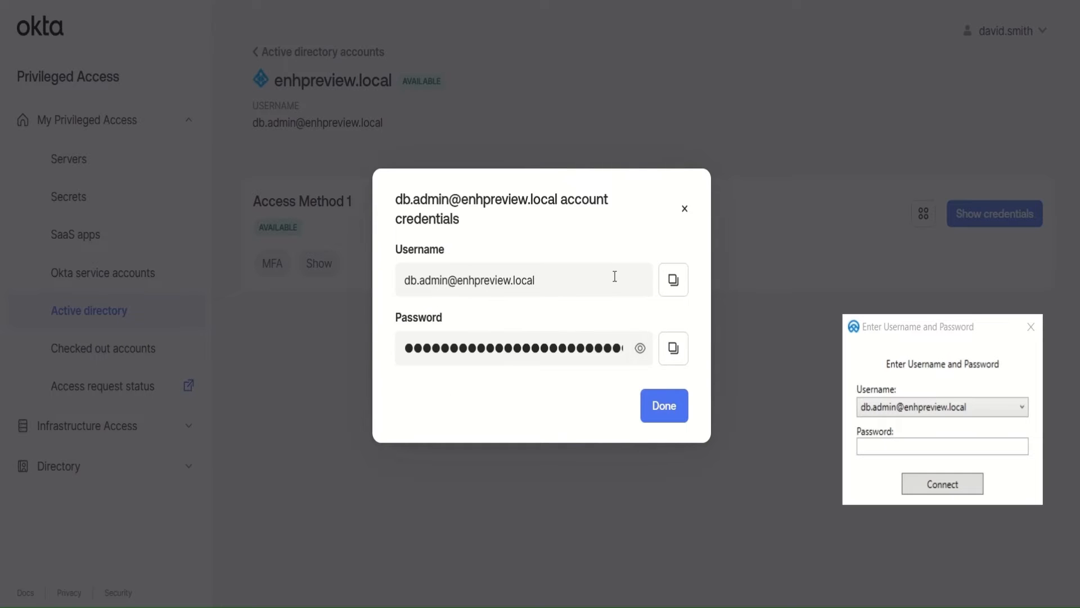
Copy the database admin account's password into the DB-SRV connection prompt, connect, and close the account credentials dialog
left_click_drag(615, 276, 389, 281)
left_click(948, 405)
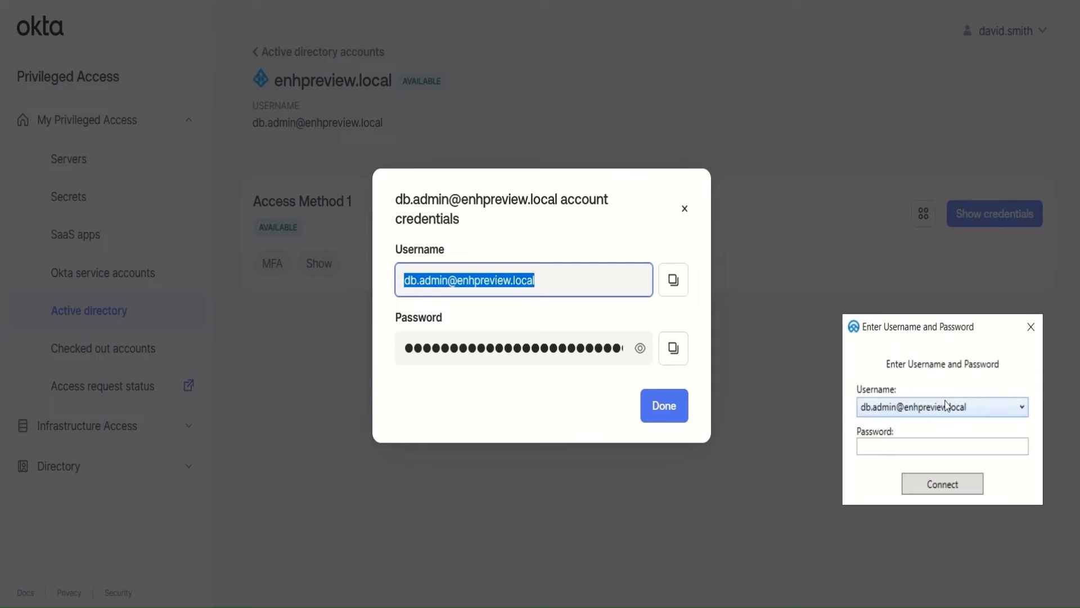
left_click(676, 356)
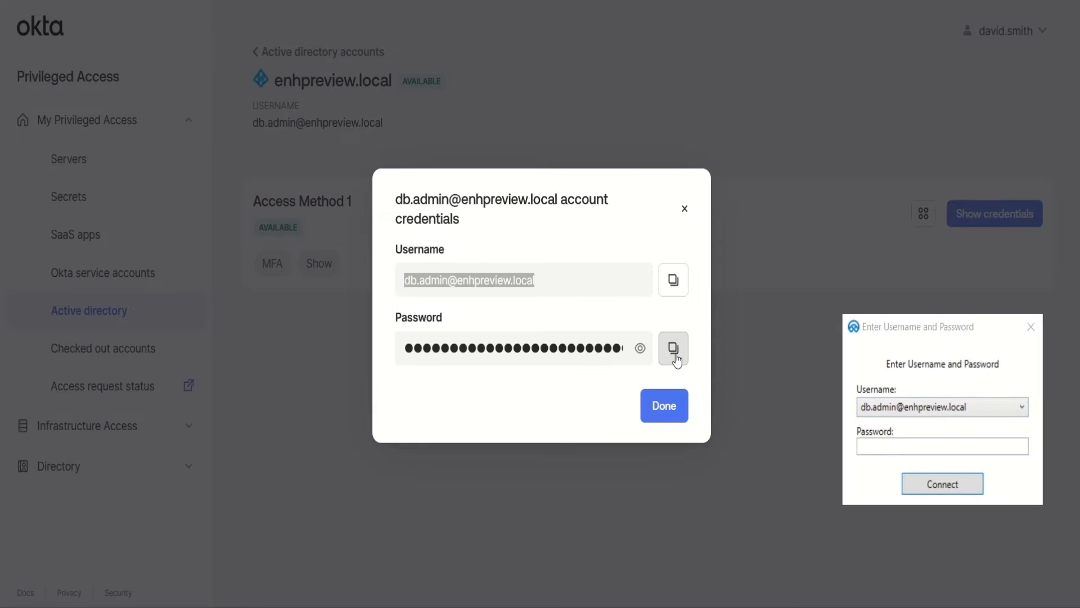
left_click(913, 448)
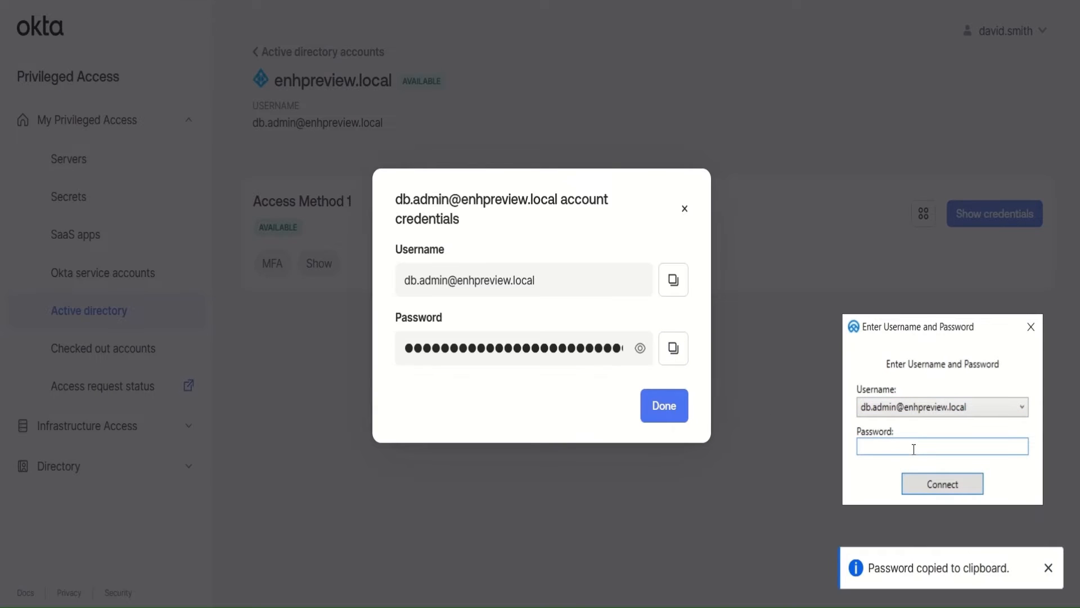
key("ctrl+v")
left_click(929, 486)
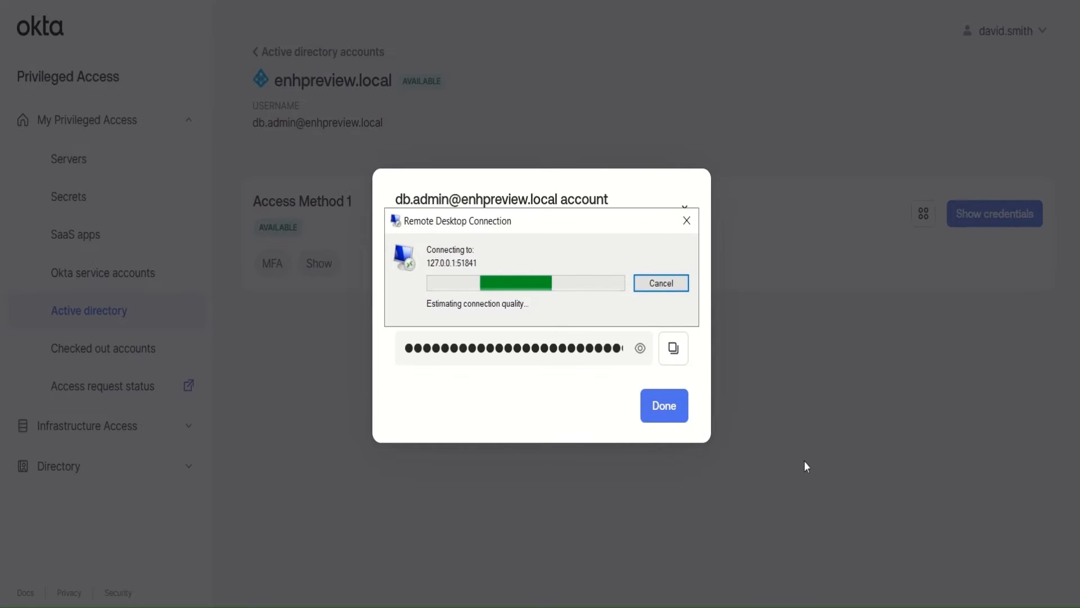
left_click(679, 414)
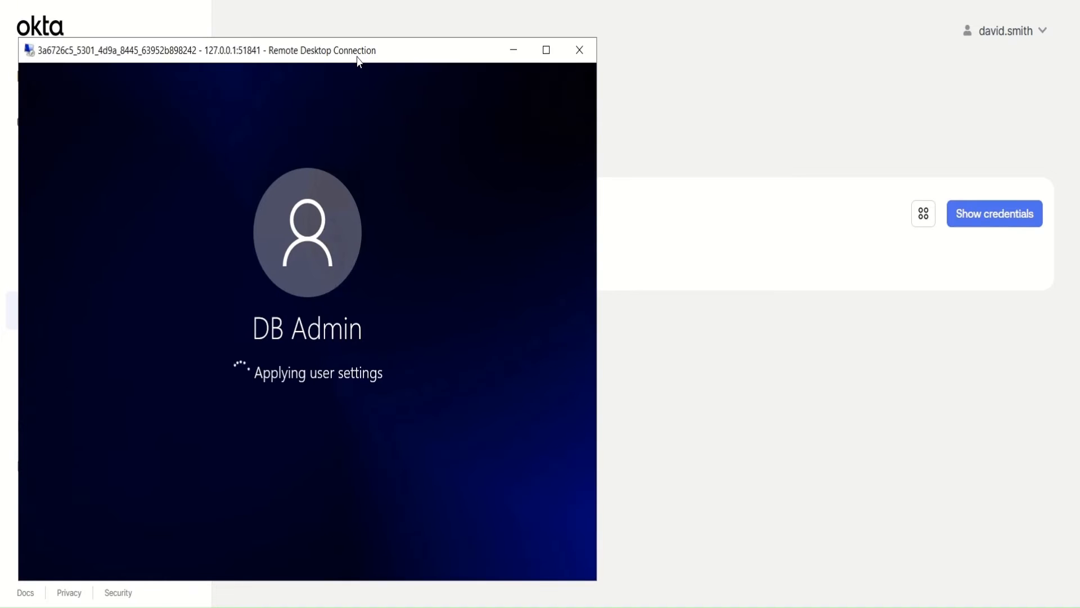
Launch SQL Server Management Studio 21 in the remote session and connect to the OKTADEMO database on DB-SRV
left_click_drag(357, 59, 356, 47)
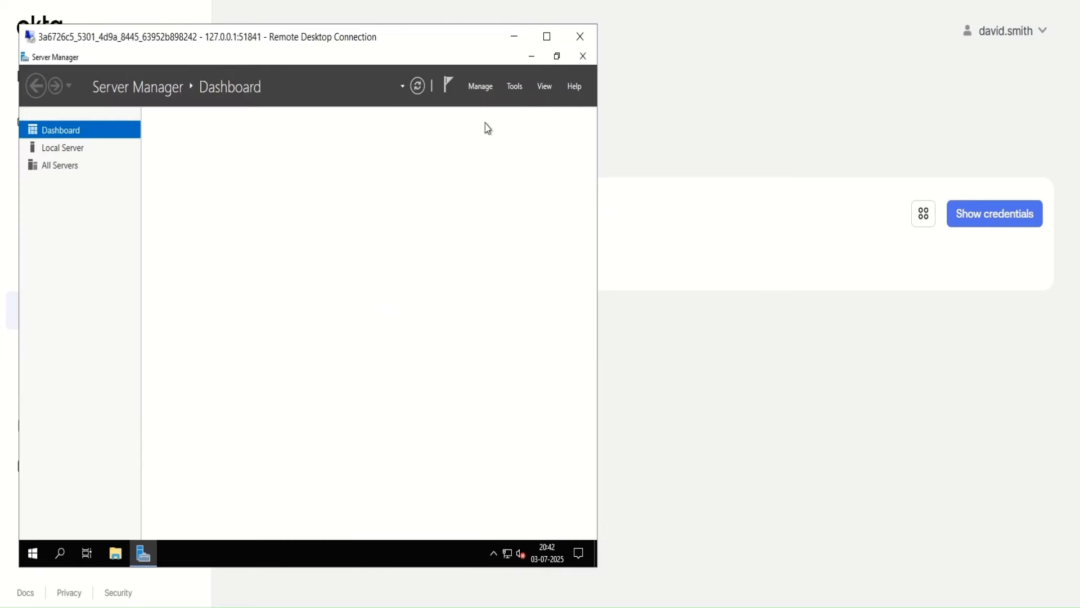
left_click(583, 57)
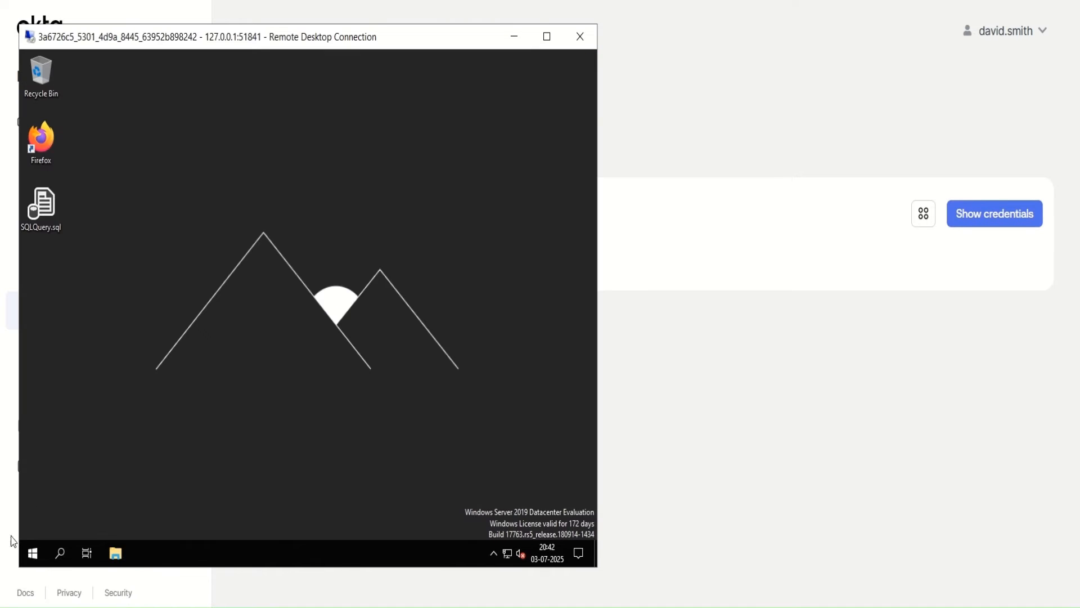
left_click(30, 556)
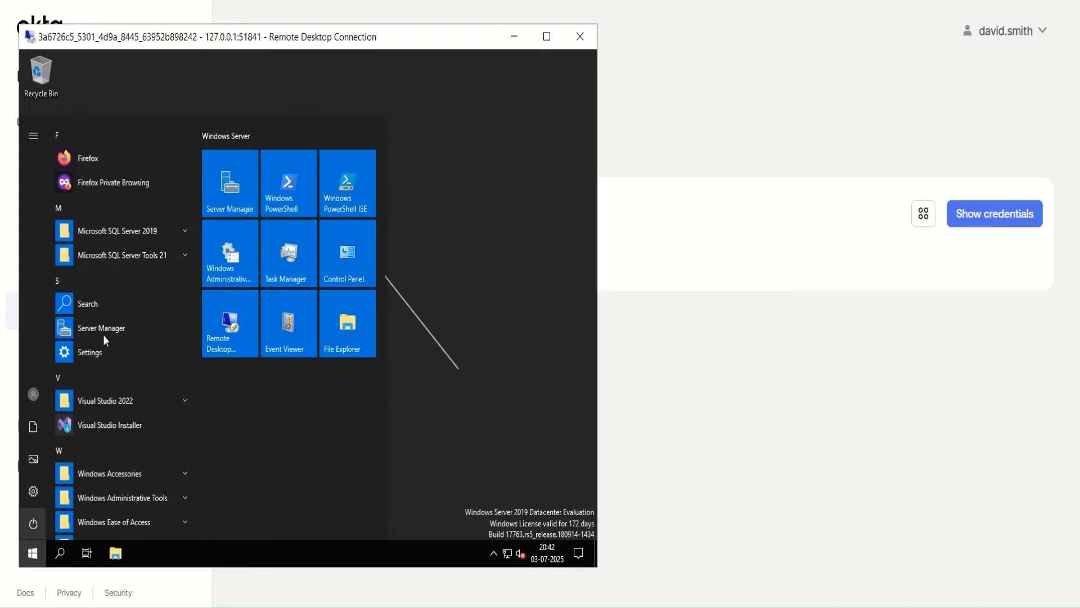
left_click(142, 261)
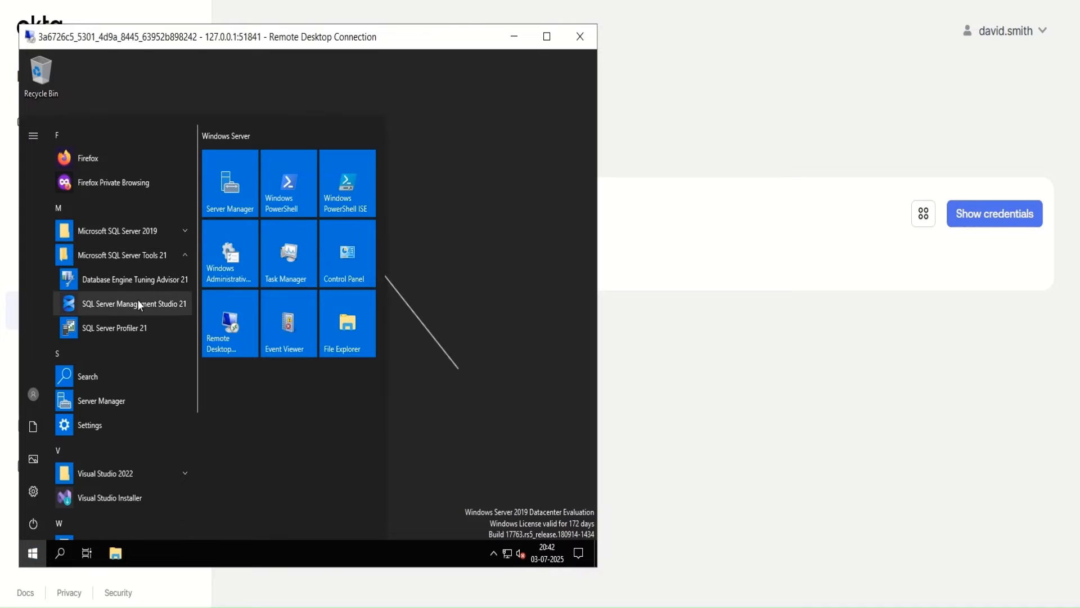
left_click(136, 302)
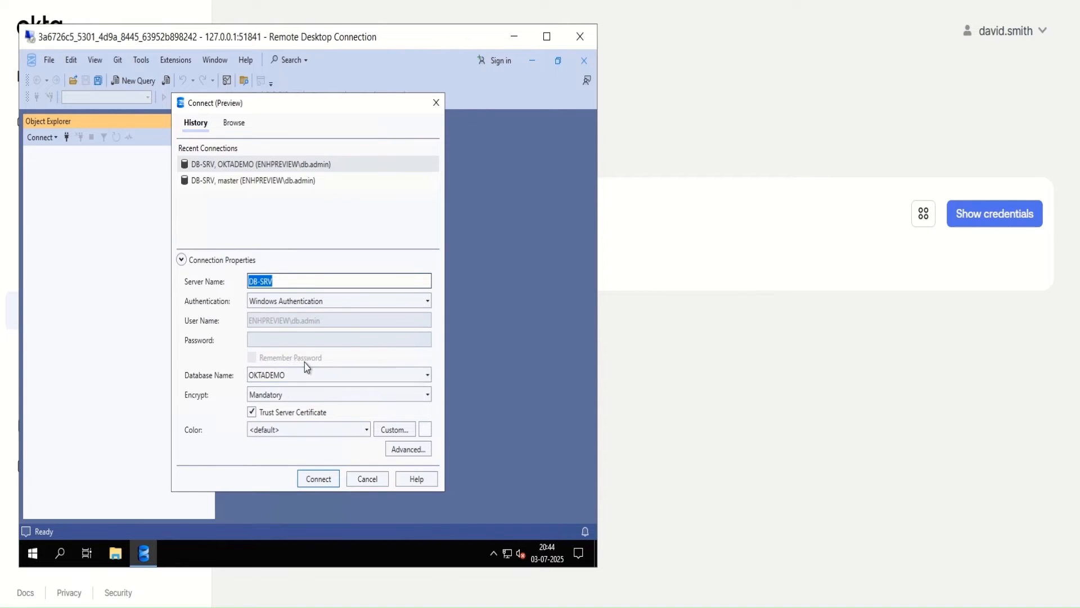
left_click_drag(286, 379, 243, 378)
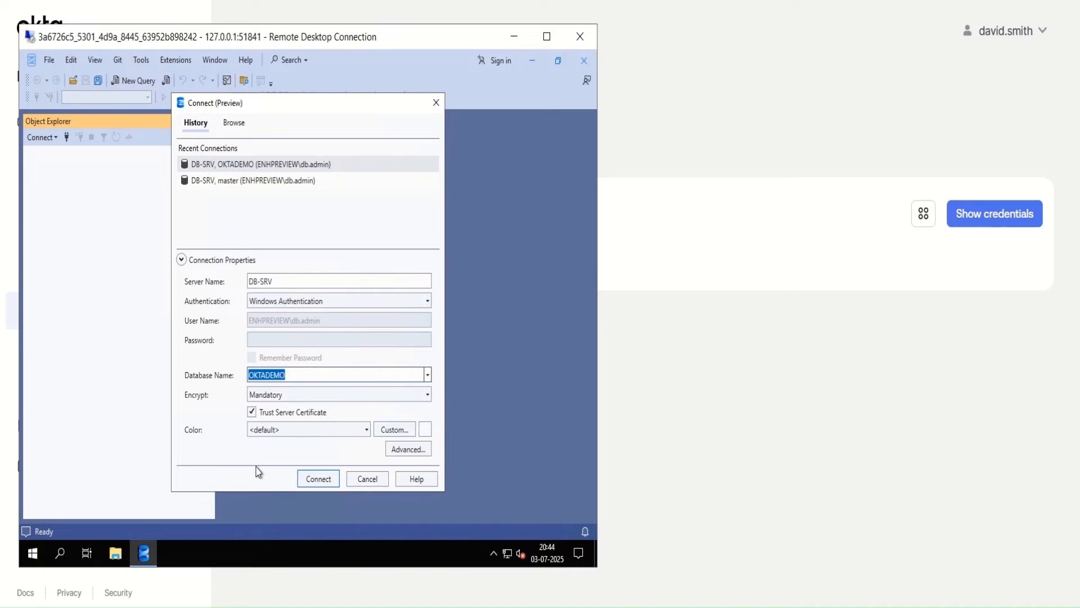
left_click(316, 479)
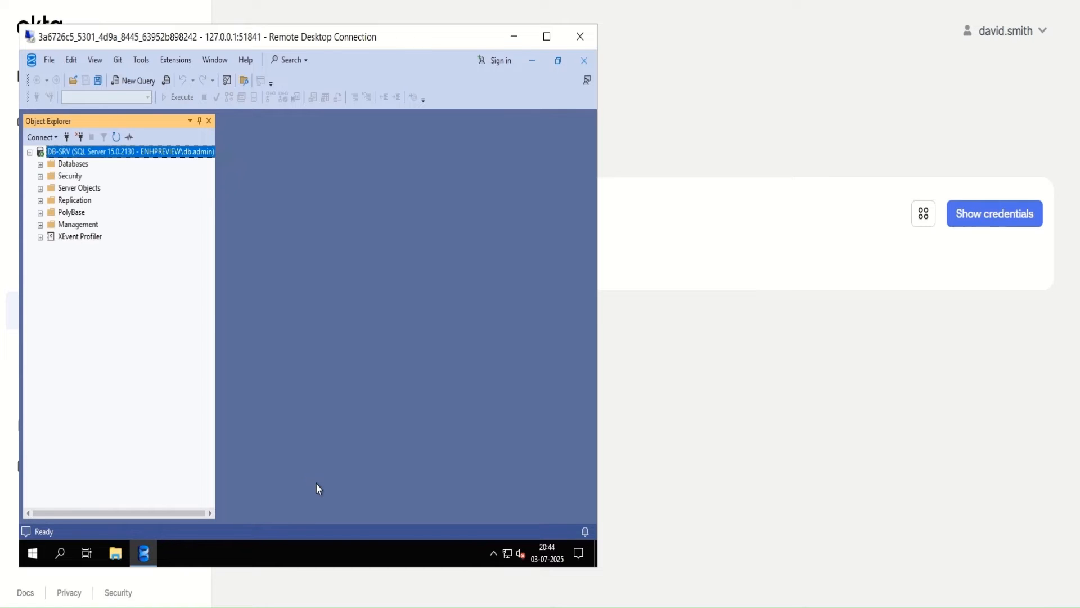
Paste the Employees SELECT and UPDATE statements into a new query and execute only SELECT * FROM Employees
left_click(137, 81)
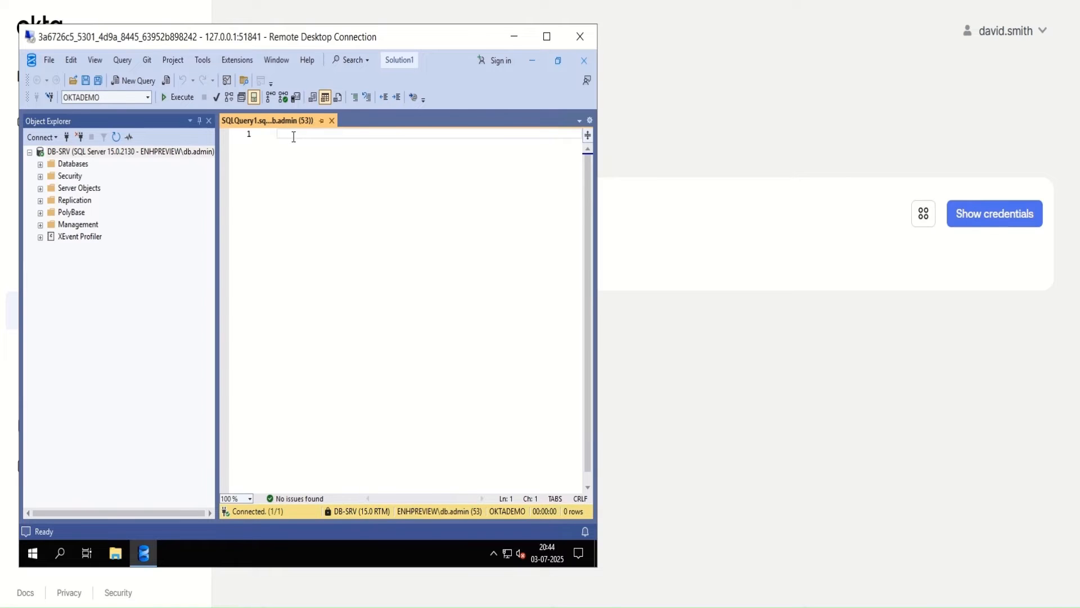
key("ctrl+v")
left_click_drag(295, 145, 271, 138)
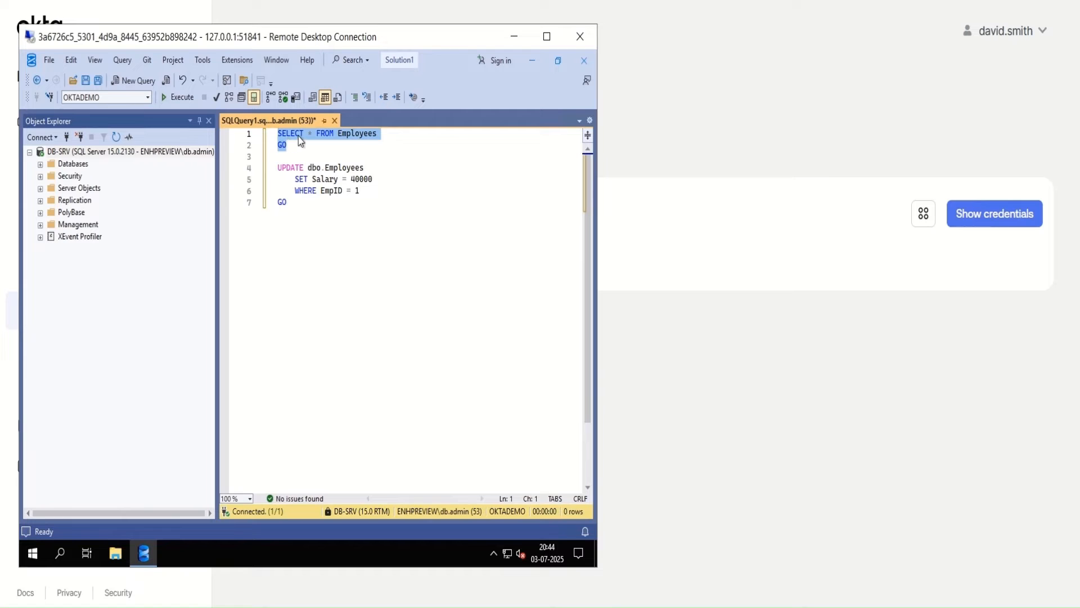
key("shift+F10")
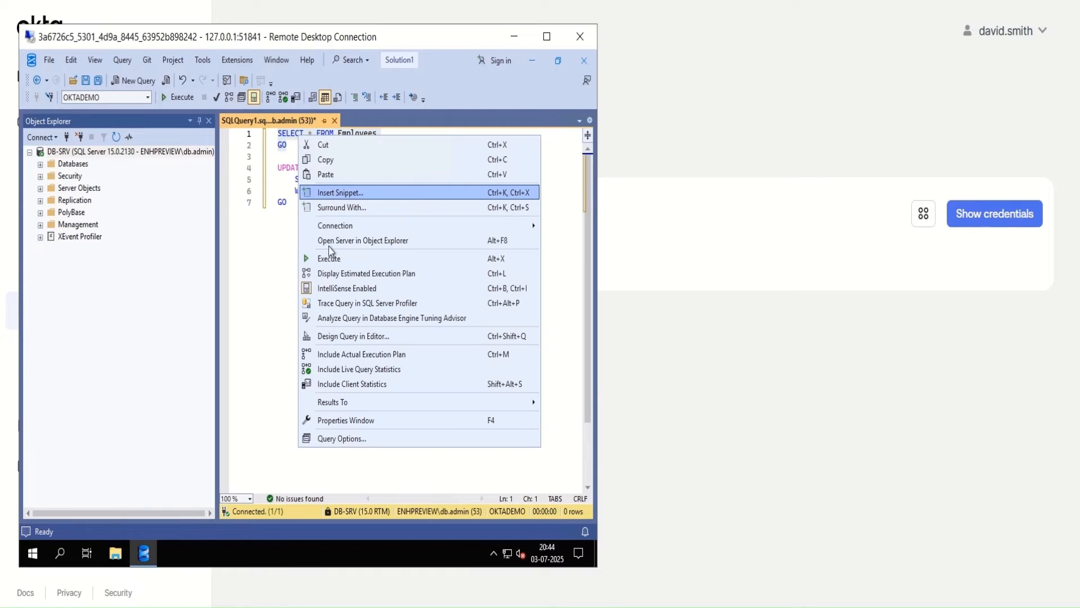
left_click(338, 258)
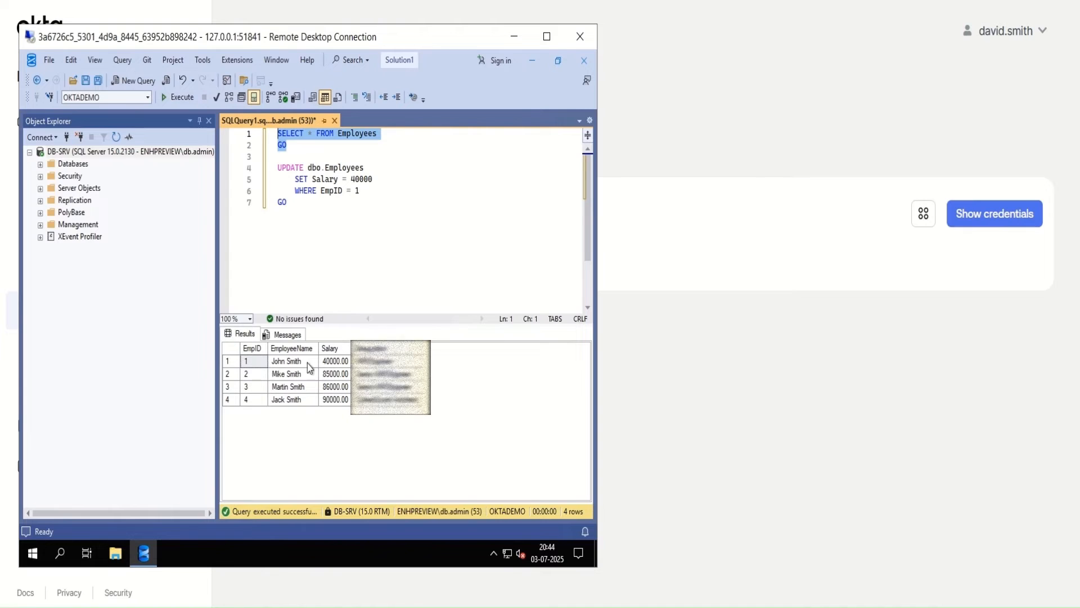
left_click(388, 401)
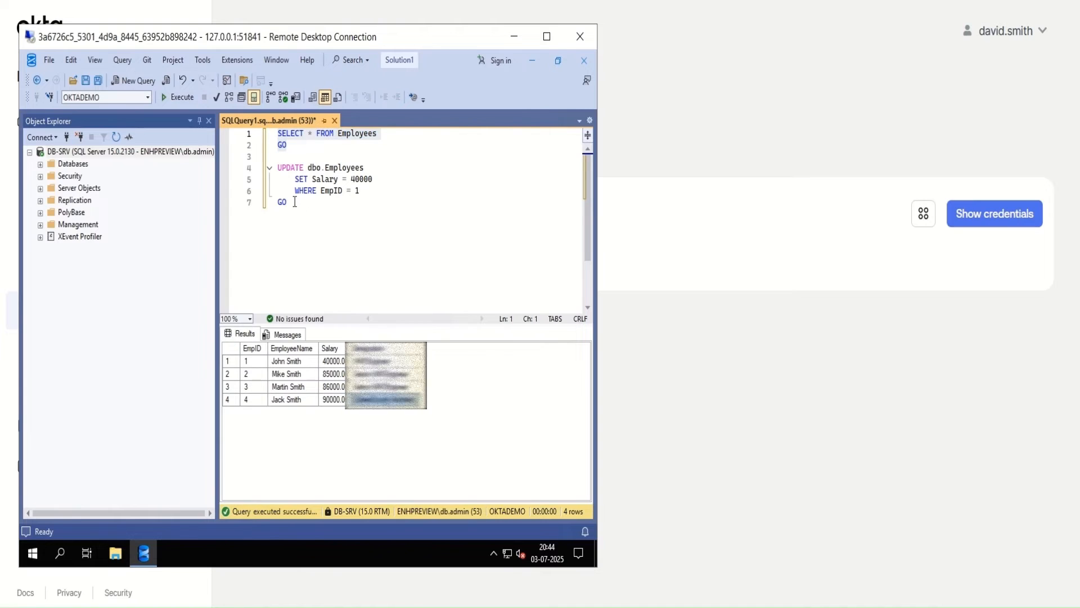
Set Salary to 45000 in the UPDATE statement for EmpID 1 and execute only that statement
left_click_drag(295, 202, 275, 167)
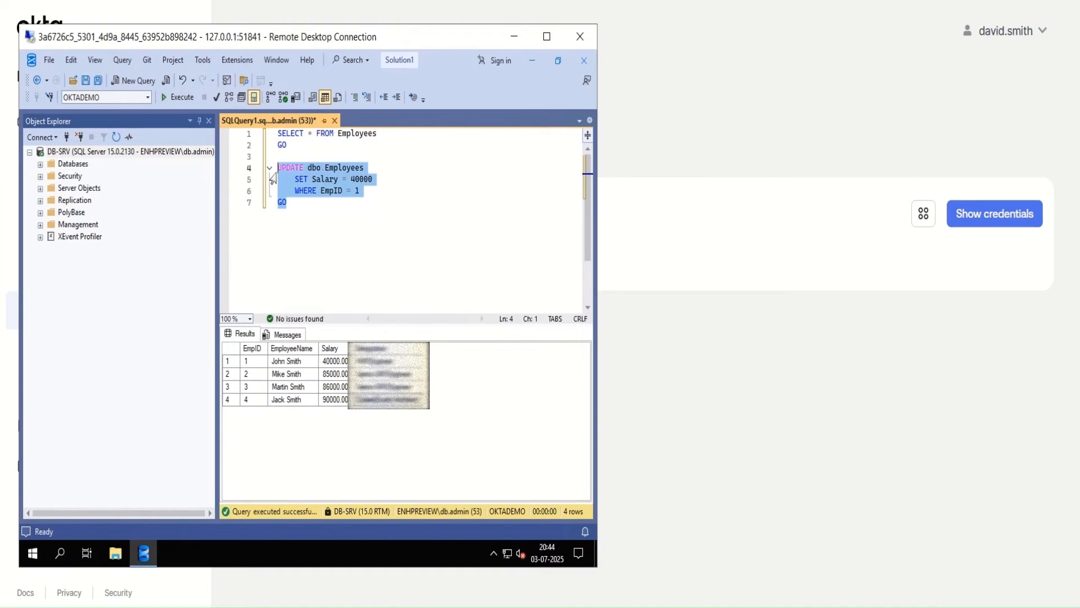
left_click(359, 179)
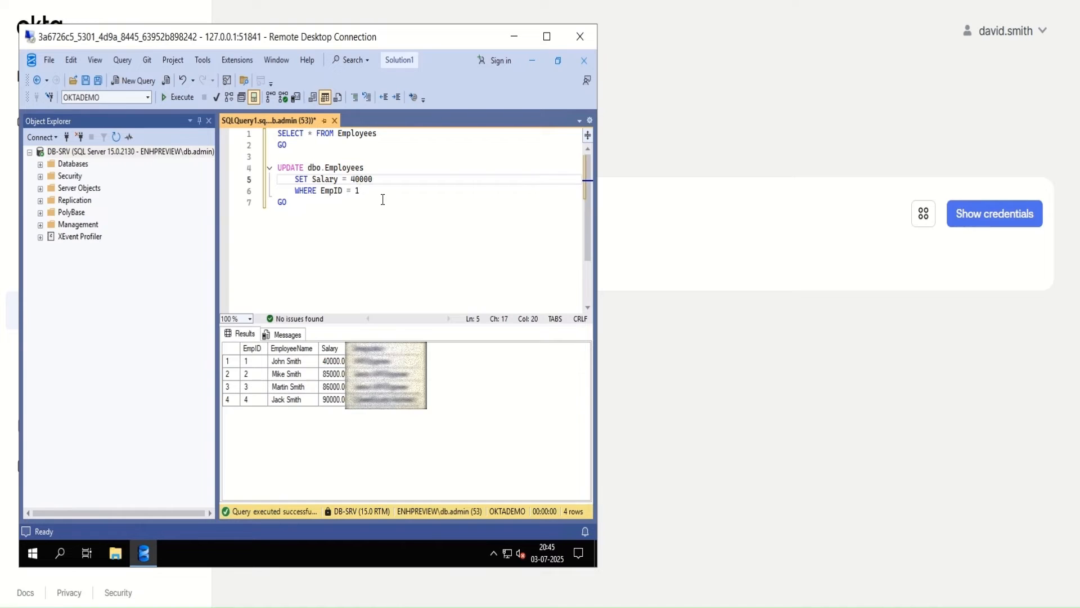
key("Delete")
type("5")
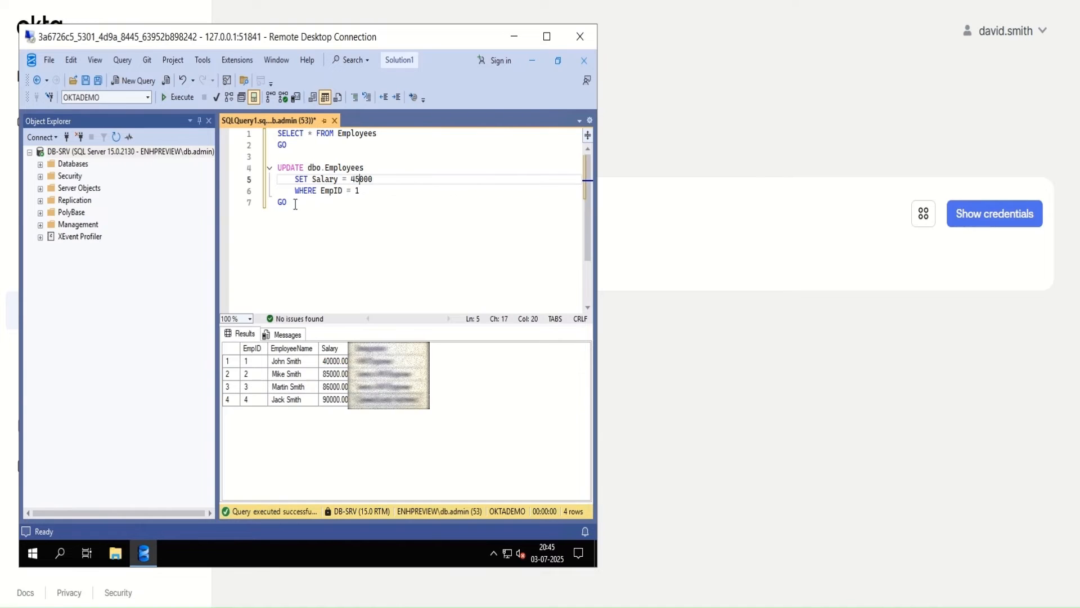
left_click_drag(295, 202, 278, 172)
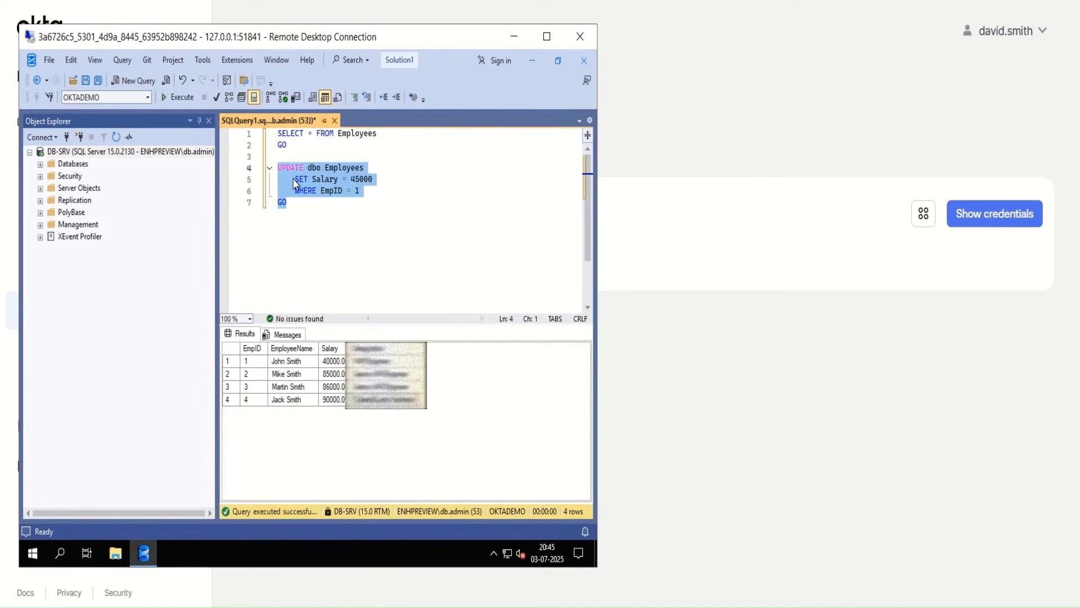
right_click(292, 180)
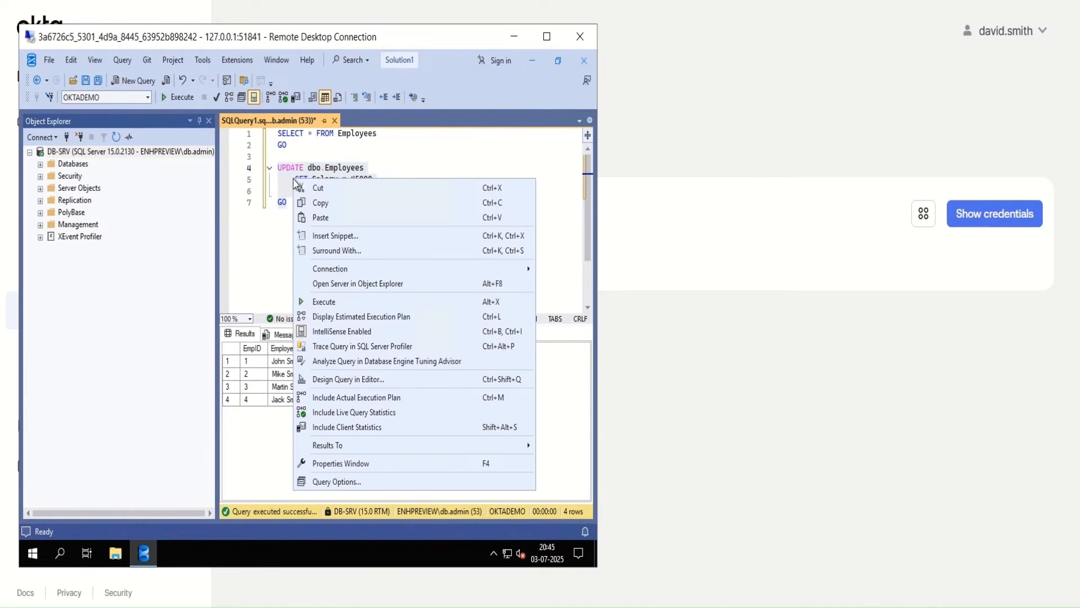
left_click(333, 298)
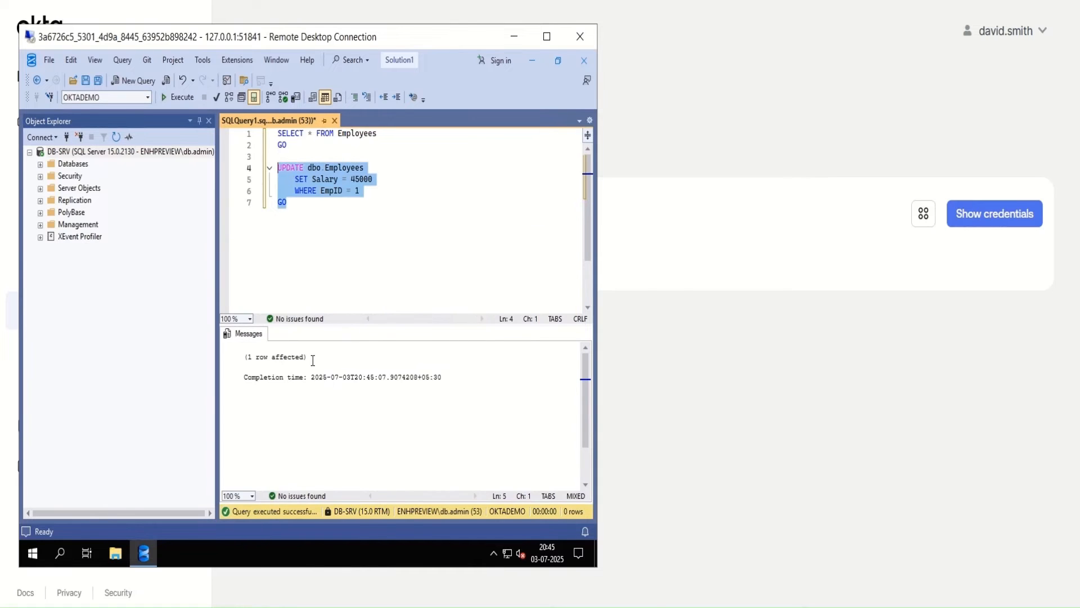
Highlight the affected-rows message and the completion time of the executed UPDATE statement
left_click_drag(313, 360, 248, 358)
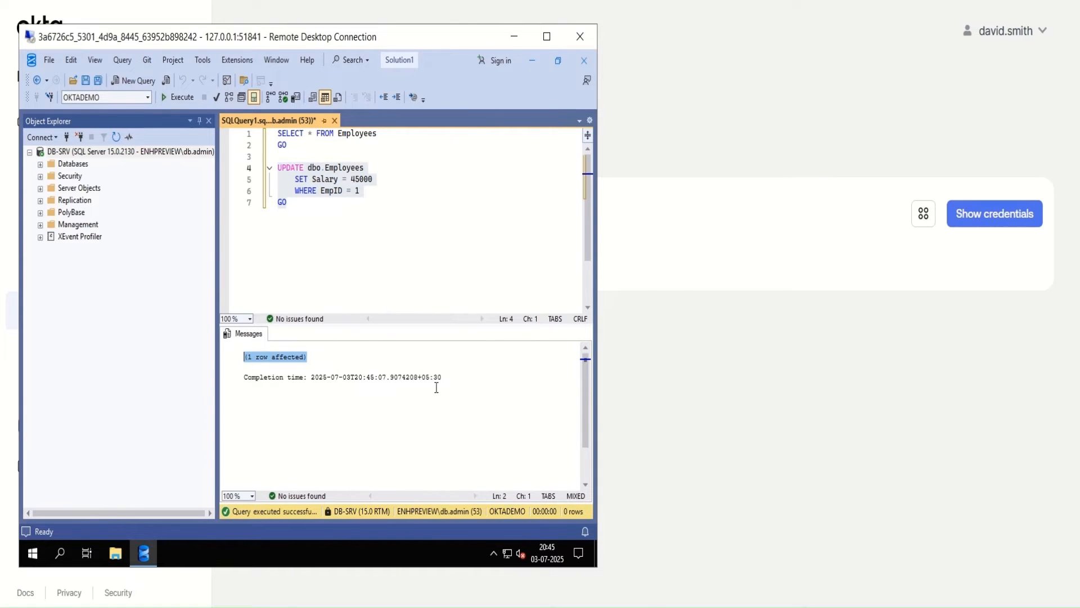
left_click_drag(450, 380, 241, 367)
left_click(292, 393)
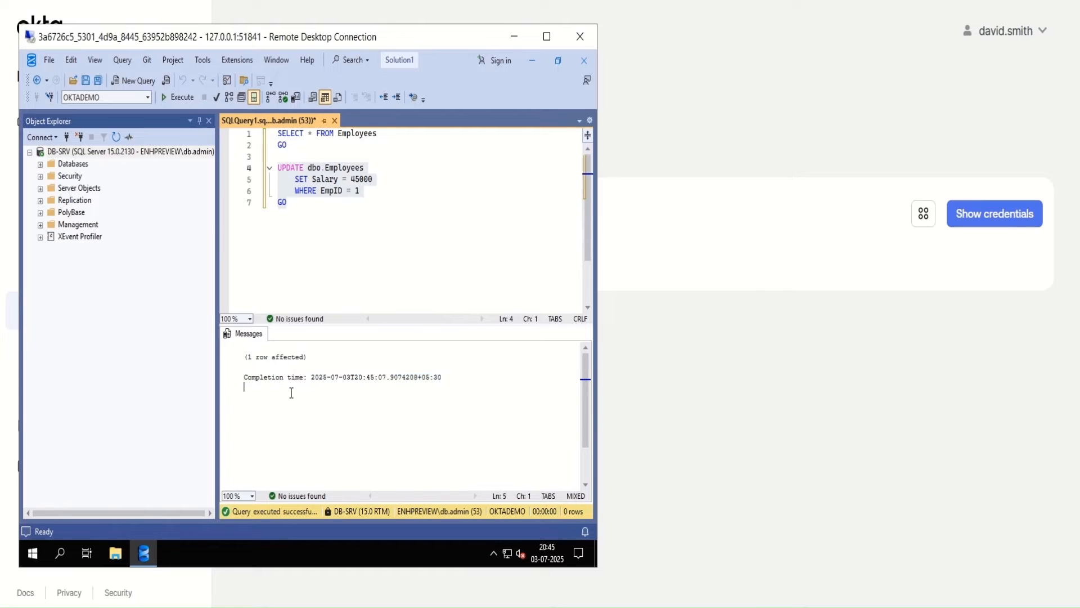
Execute only the SELECT * FROM Employees statement again and check the Salary value and row of EmpID 1 in the results
left_click_drag(292, 146, 279, 135)
right_click(292, 138)
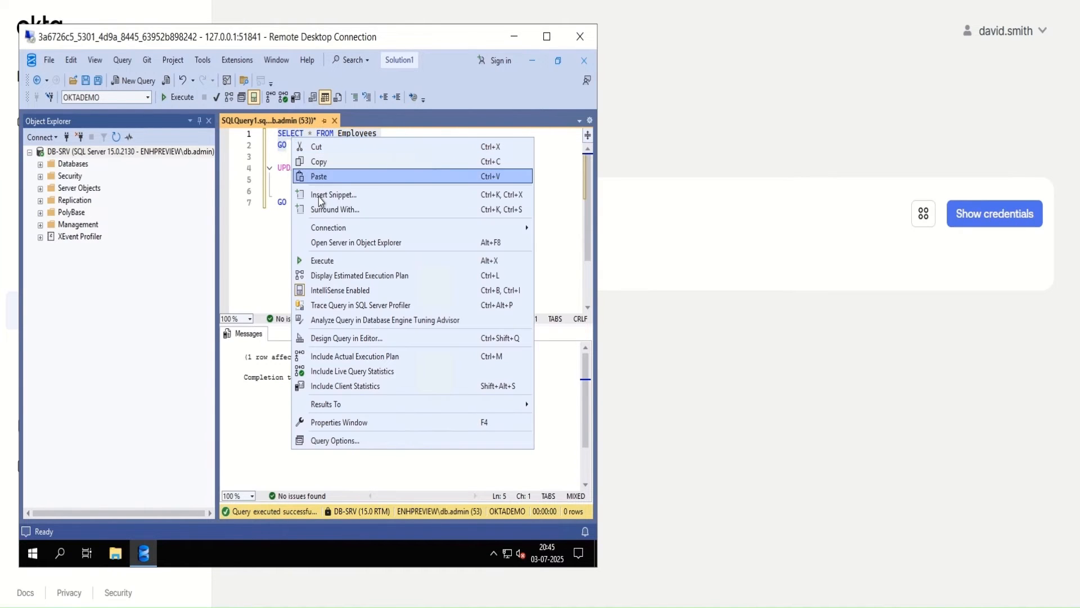
left_click(333, 261)
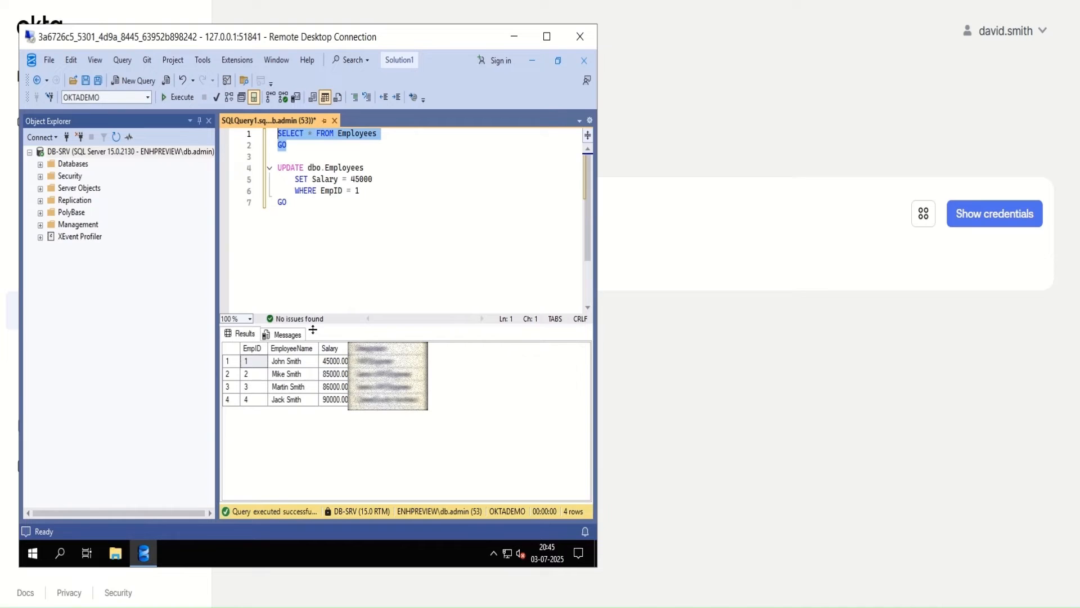
left_click(327, 363)
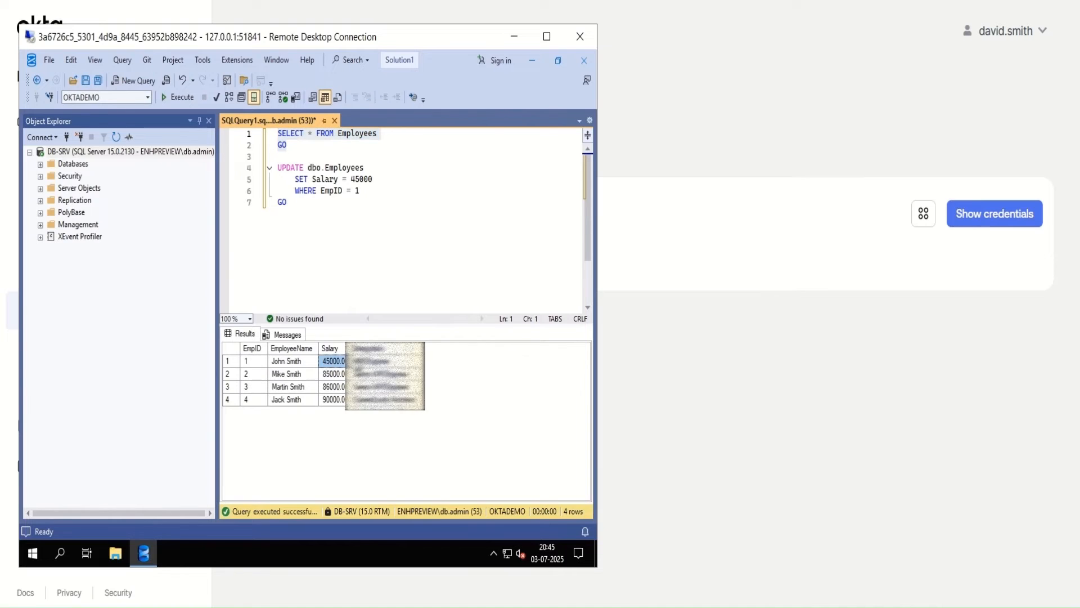
left_click(227, 361)
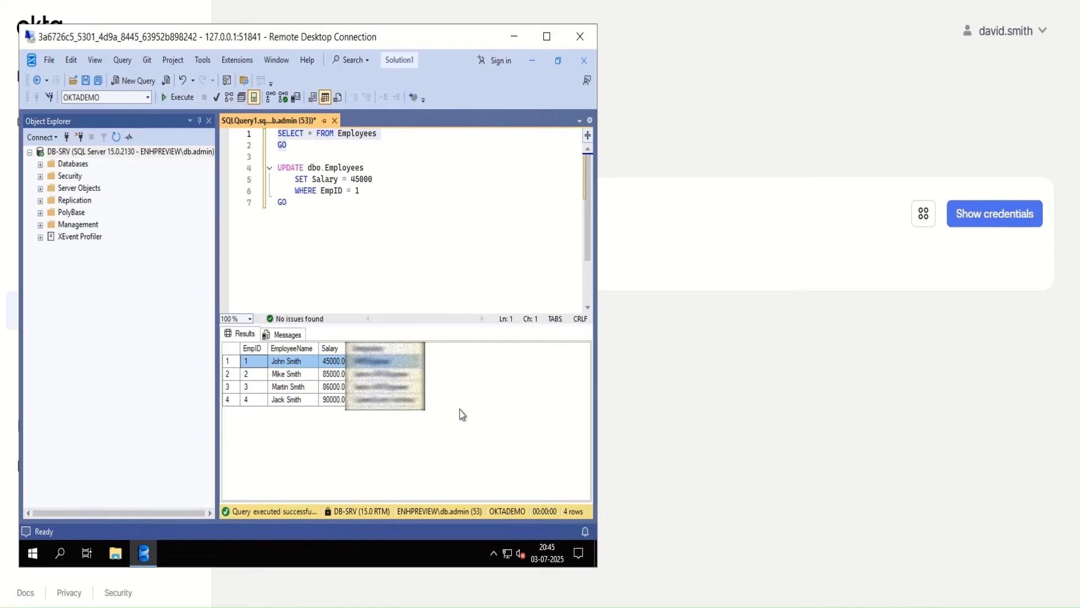
Disconnect from the remote DB-SRV session and dismiss the notice that the session has ended
left_click(32, 554)
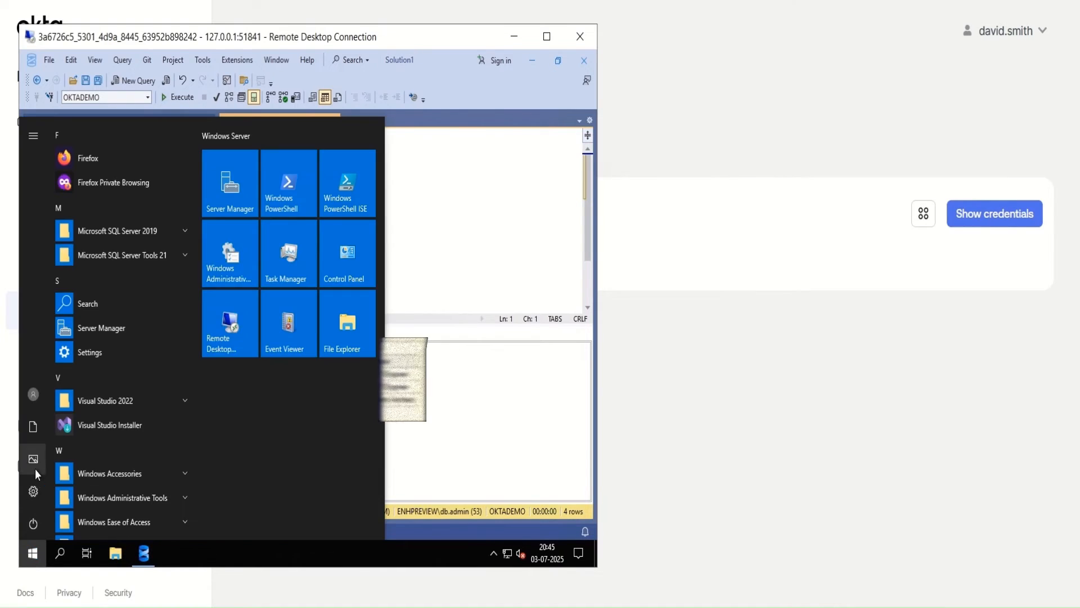
left_click(34, 522)
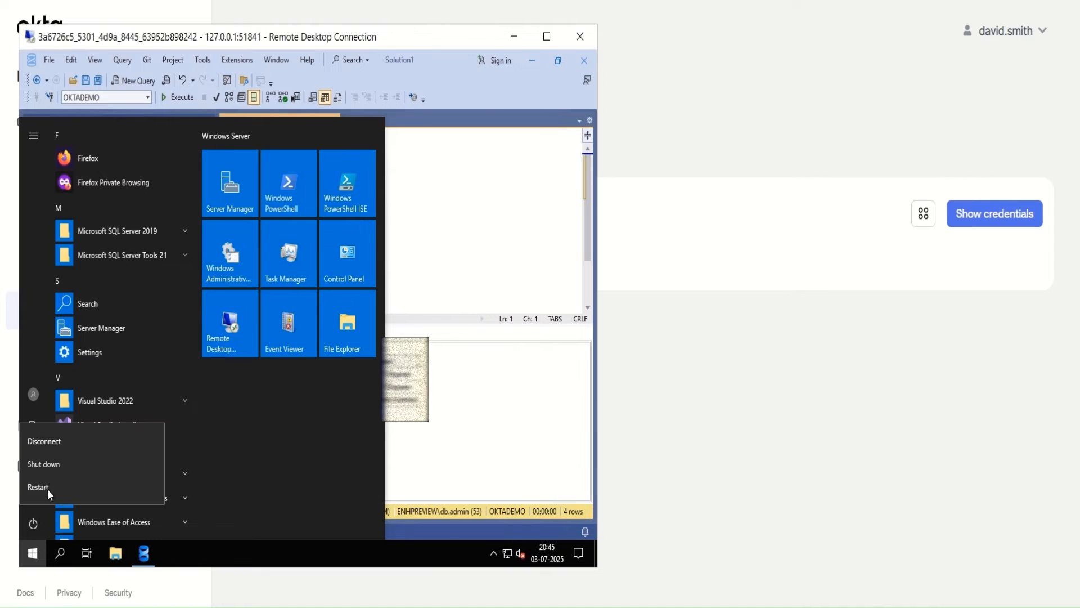
left_click(65, 442)
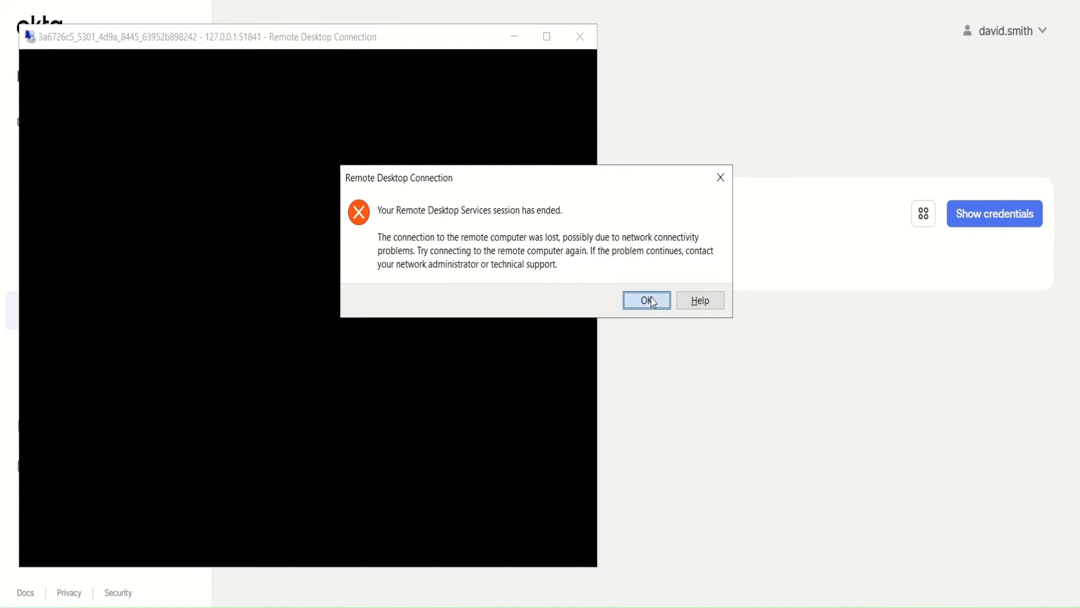
left_click(647, 300)
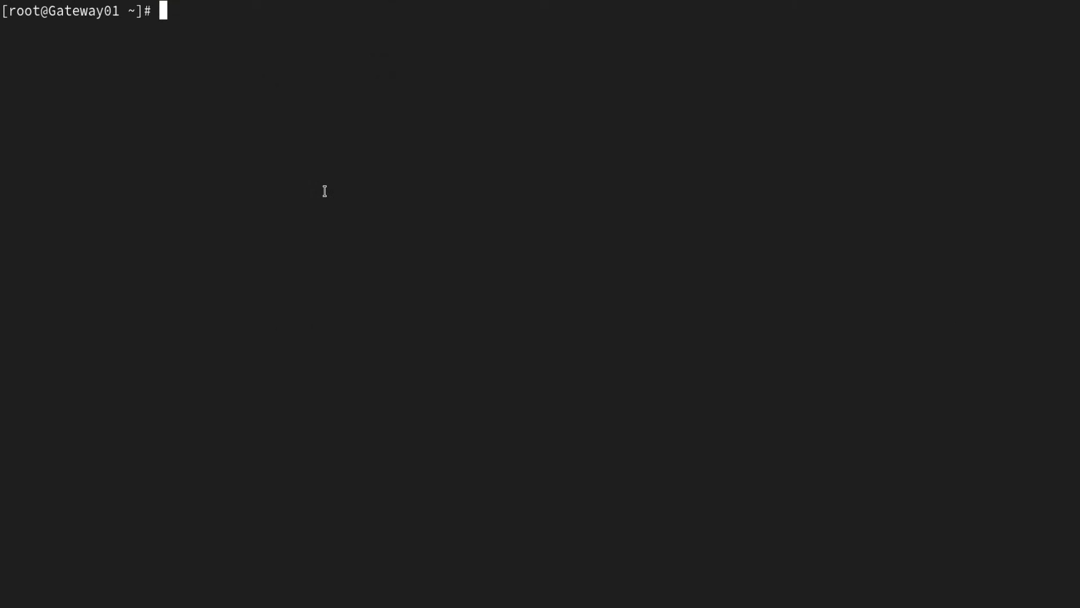
In the Gateway01 terminal, change to the /var/log/sft/sessions/ directory and list its files
type("cd /var/")
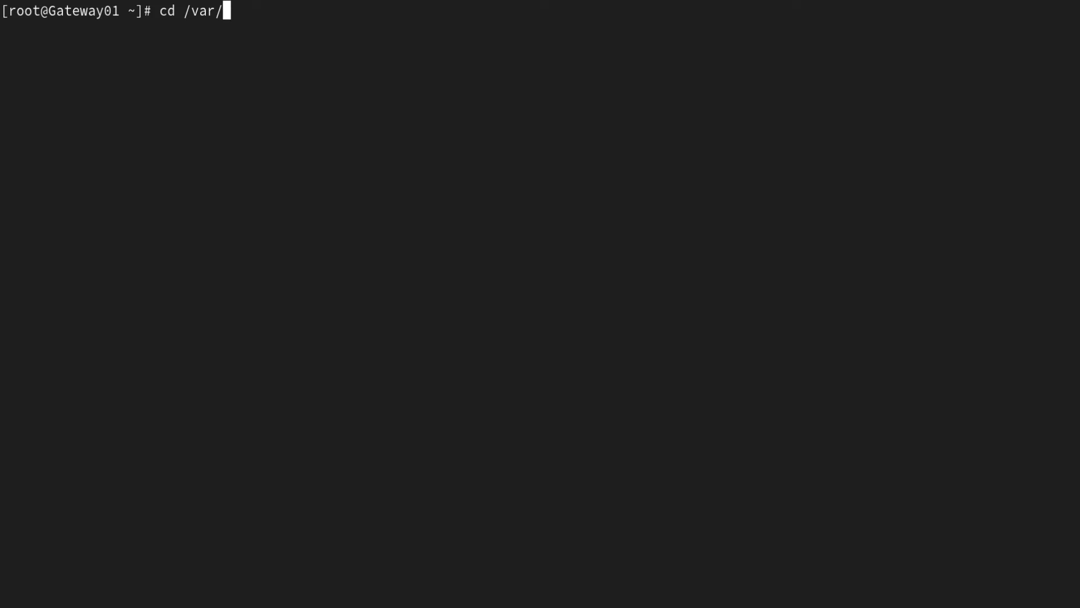
type("log/sft/ses")
key("Tab")
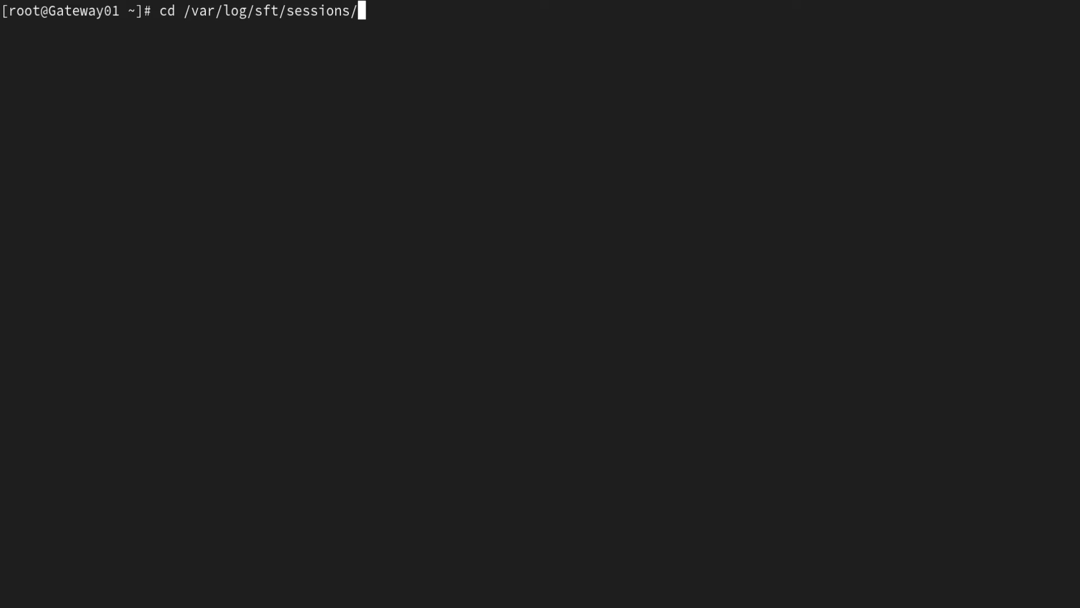
key("Return")
type("ls")
key("Return")
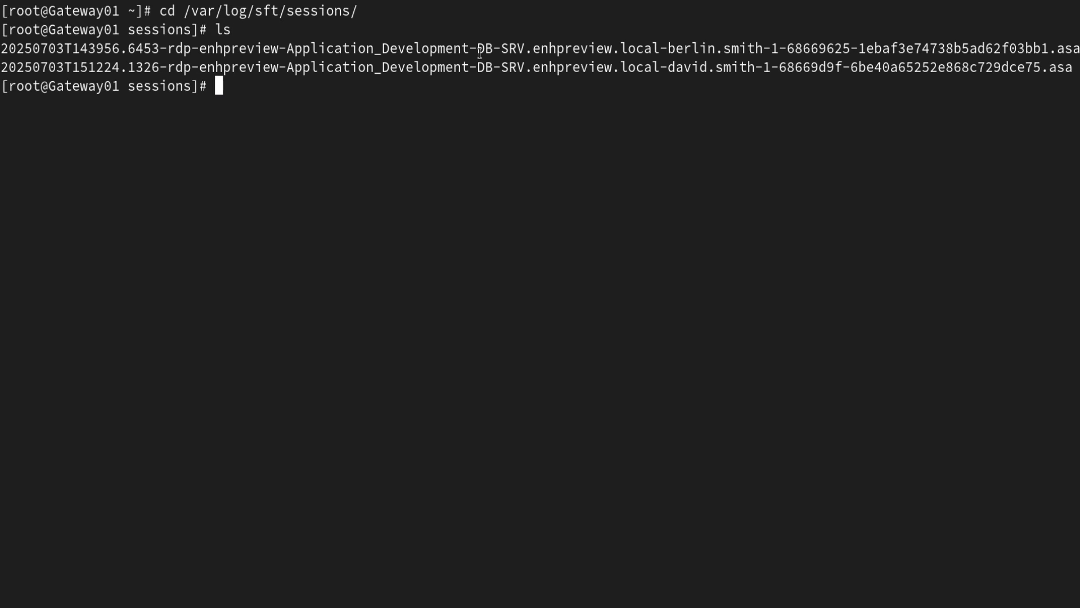
Highlight the server name and username portion in each of the two .asa session recording file names
left_click_drag(479, 53, 765, 51)
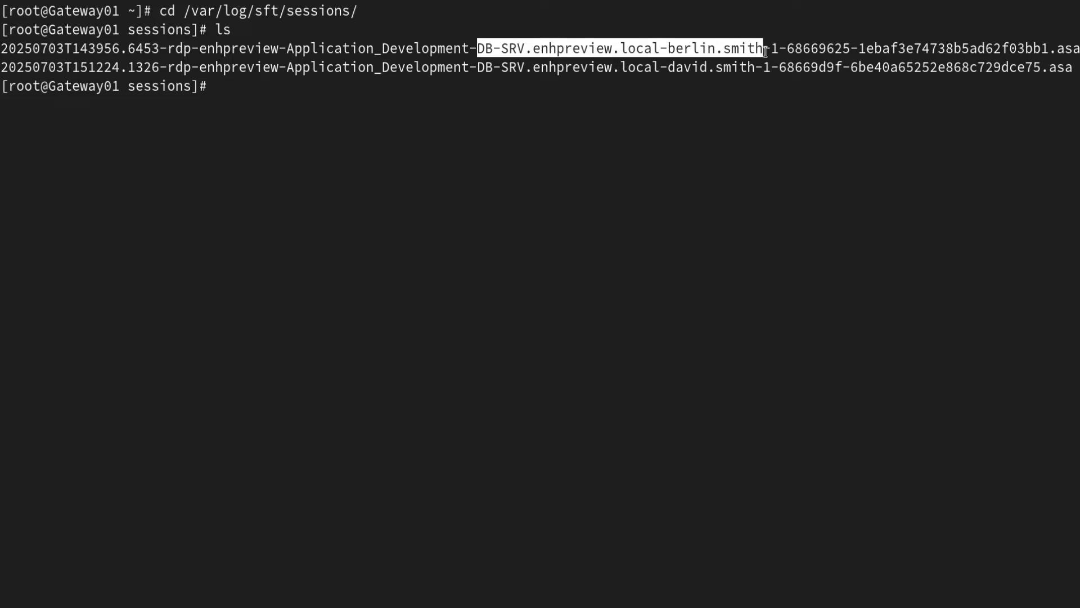
left_click_drag(477, 68, 755, 69)
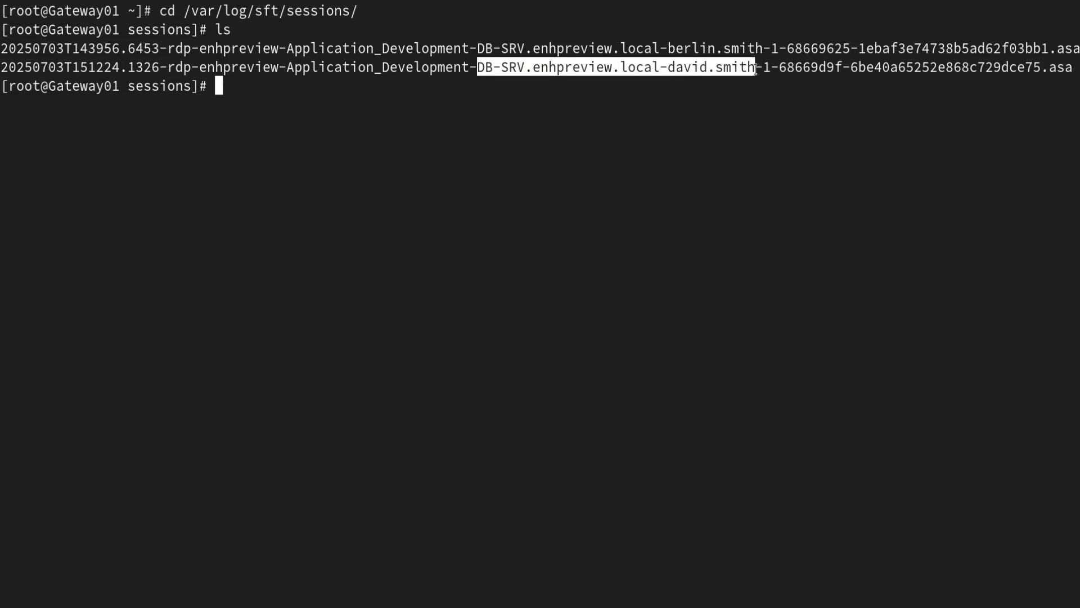
left_click(590, 123)
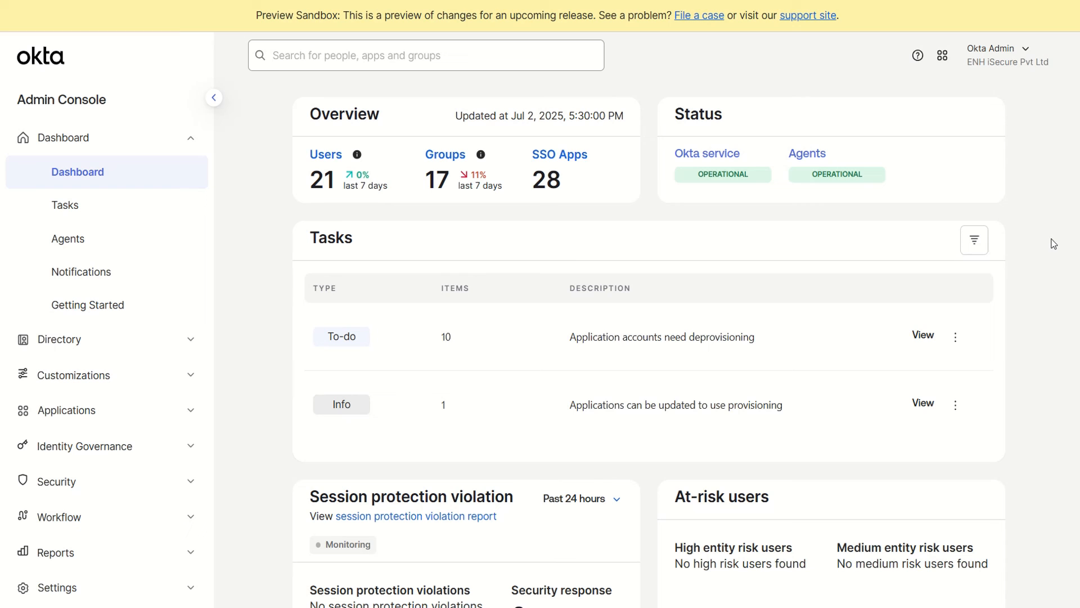
In the Okta Admin Console, show the signed-in administrator's account details and highlight the account name
left_click(1004, 55)
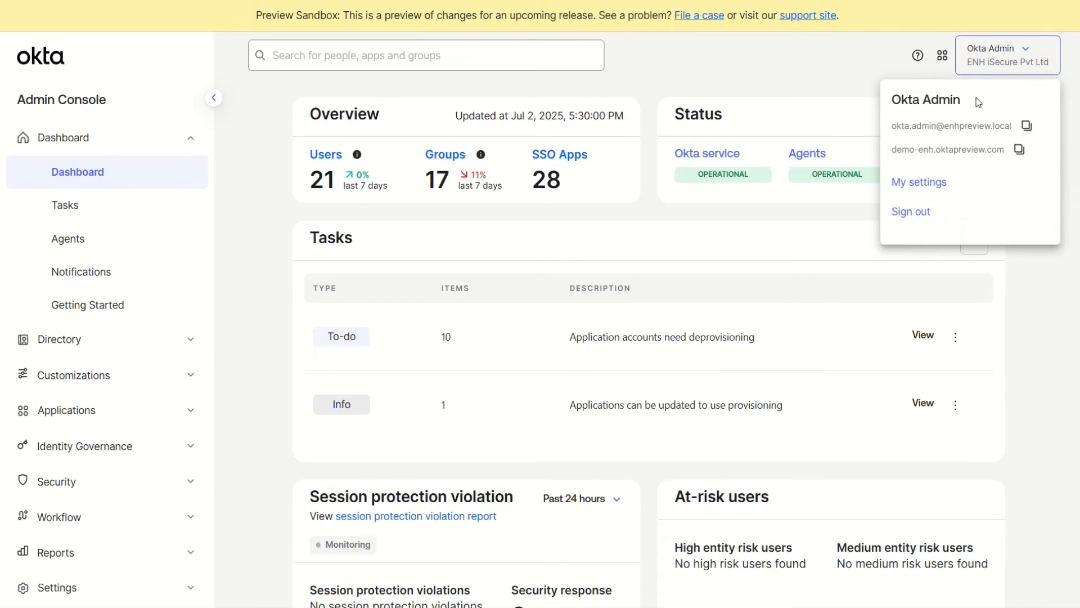
left_click_drag(978, 101, 882, 108)
left_click(845, 84)
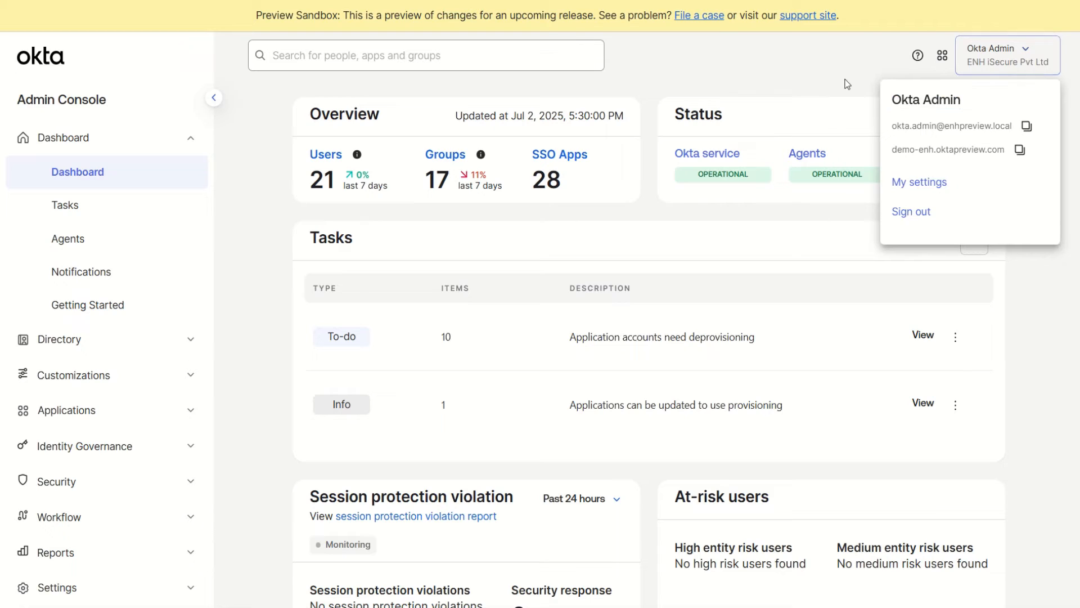
Search for "App", open the App Developers group, and highlight its name and description
left_click(567, 50)
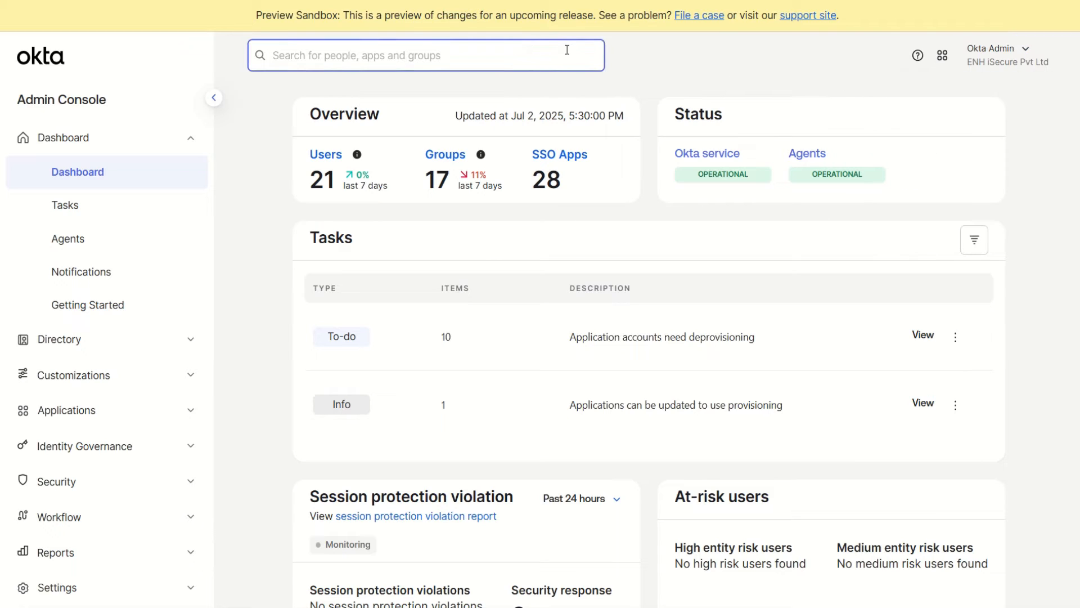
type("App")
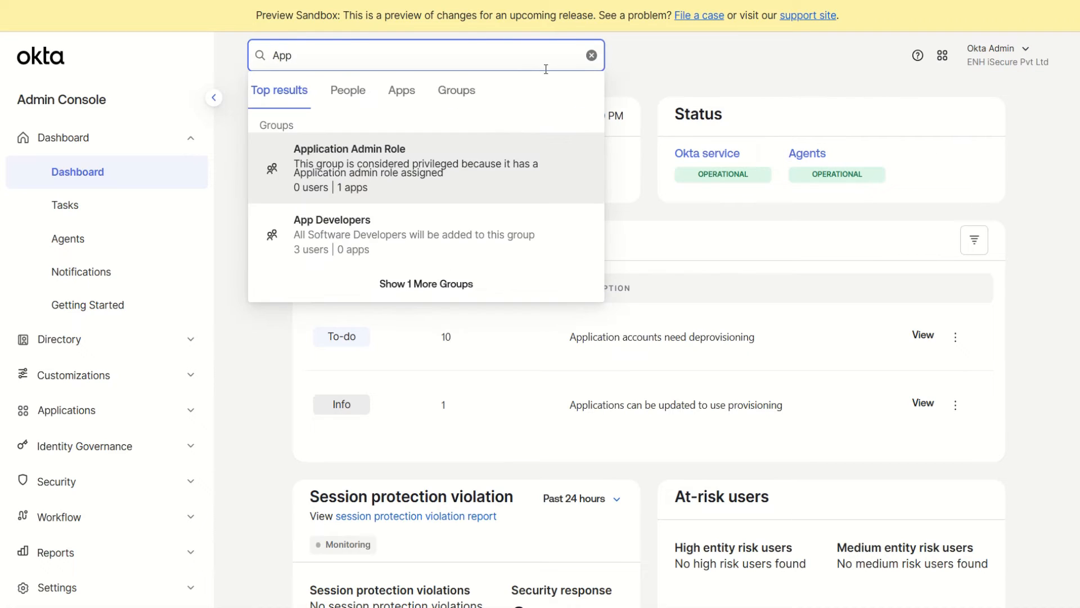
left_click(362, 234)
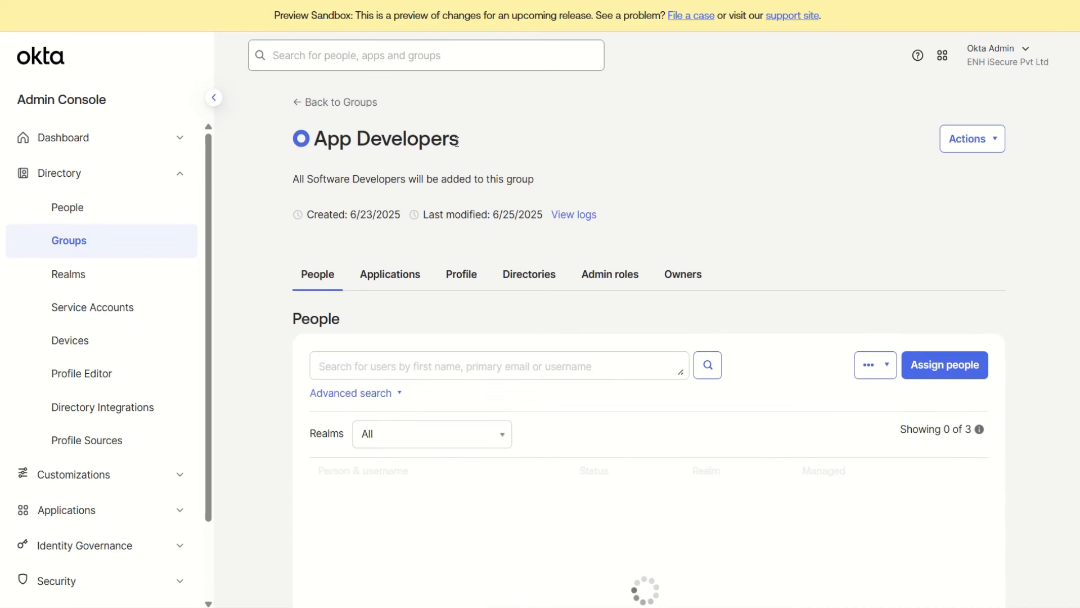
triple_click(318, 150)
left_click_drag(542, 178, 292, 185)
left_click(609, 153)
Review the people in the App Developers group, highlighting the two members who are assigned by rule
scroll(610, 153, "down", 3)
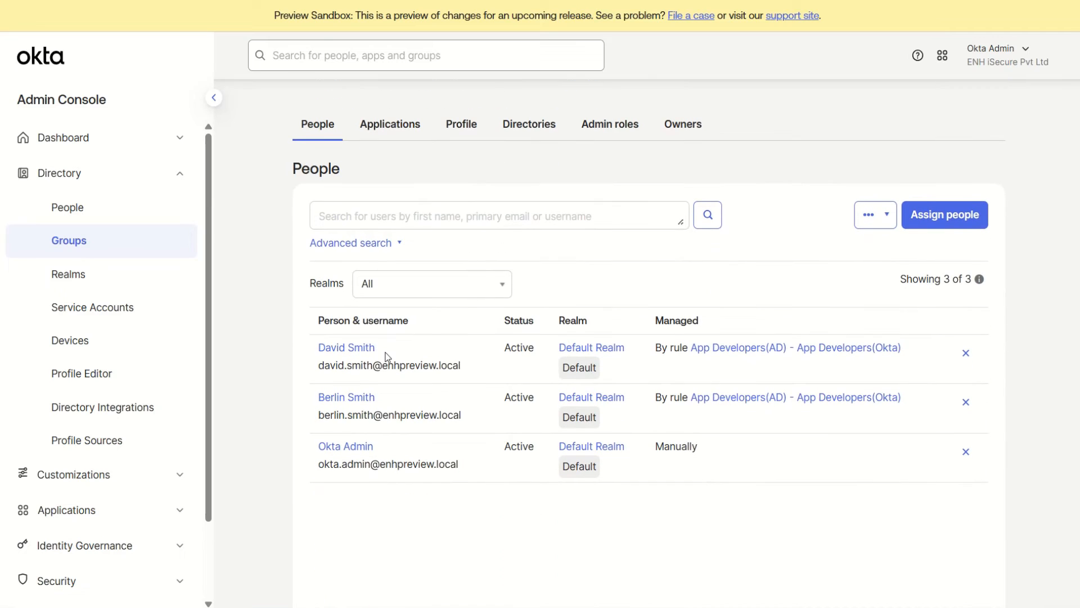
left_click_drag(387, 356, 310, 361)
left_click_drag(403, 401, 315, 406)
left_click(531, 529)
Check the App Developers group's assigned applications and its profile attributes
scroll(787, 440, "up", 3)
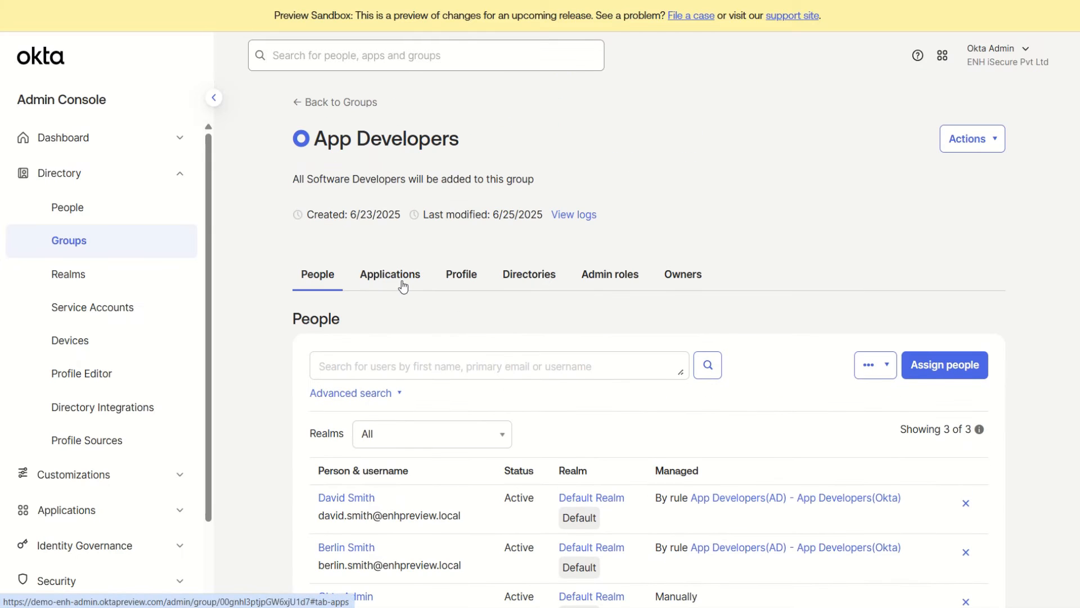
left_click(402, 283)
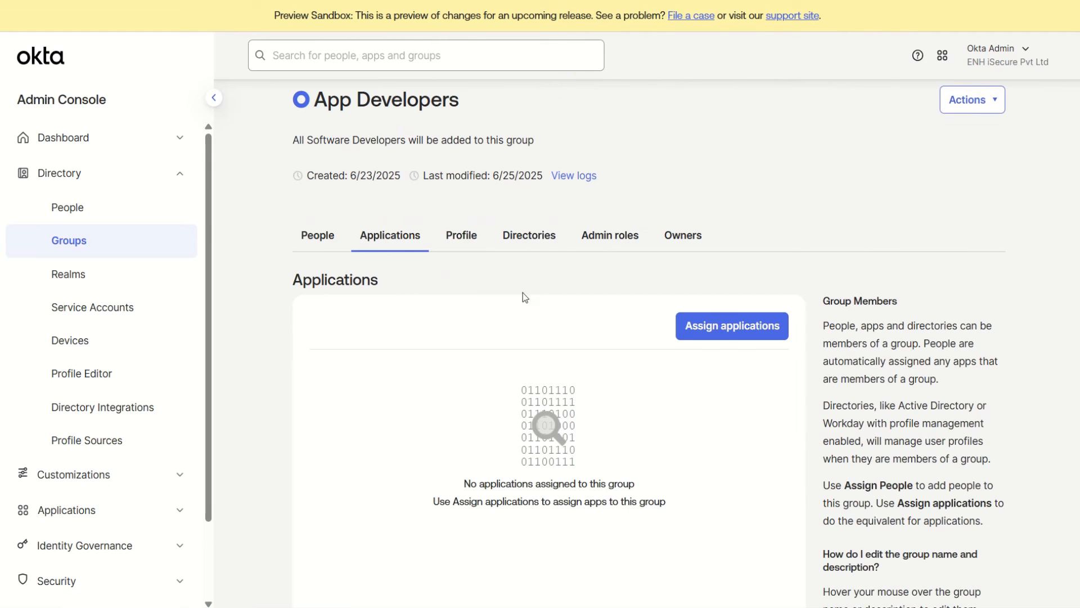
left_click(467, 239)
scroll(557, 405, "down", 2)
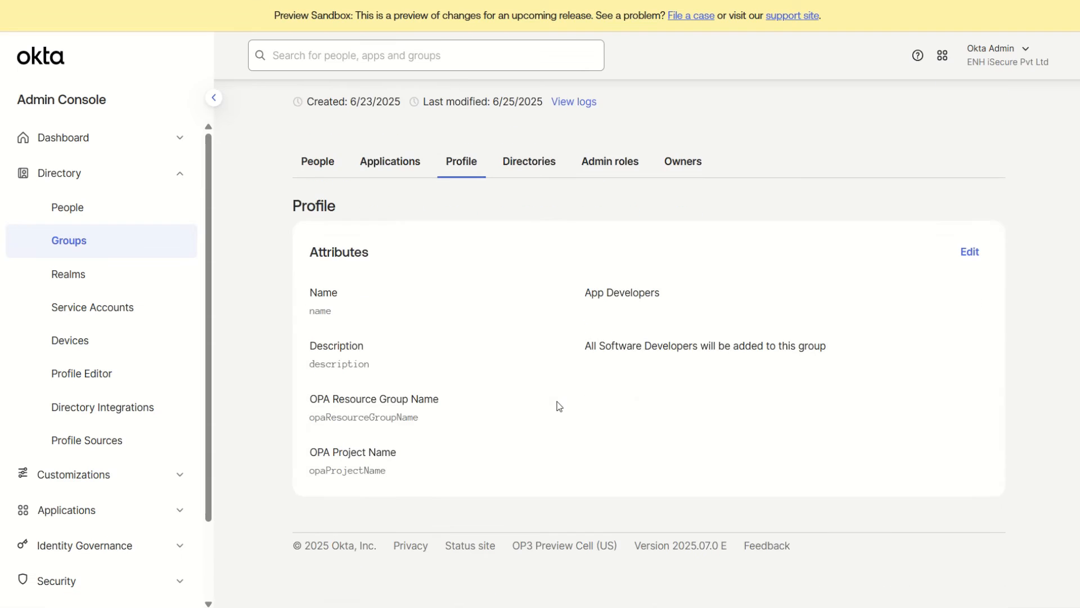
scroll(559, 406, "up", 3)
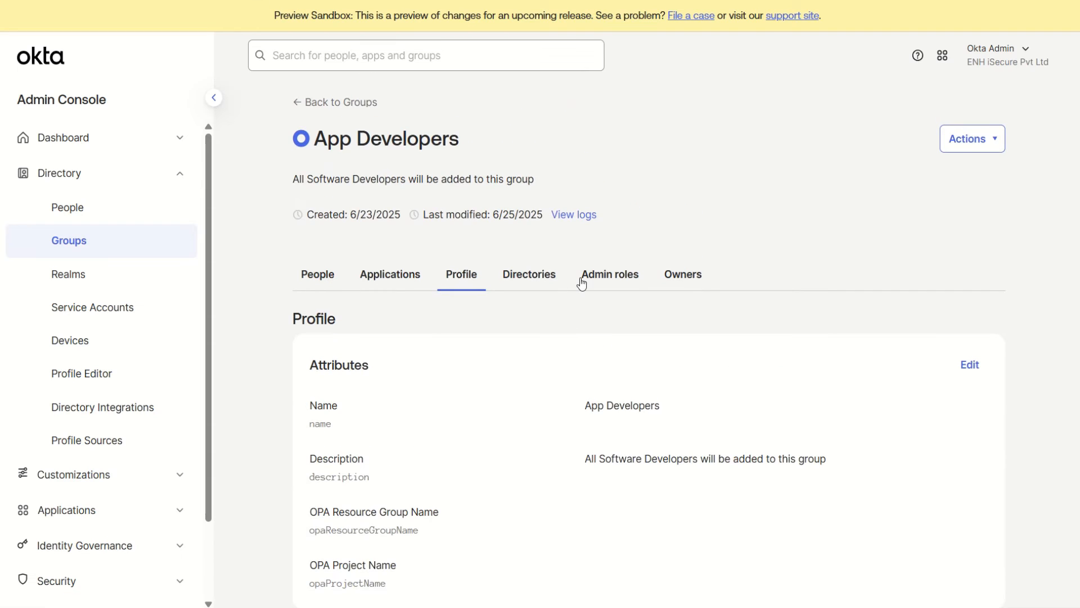
Show the owners of the App Developers group and highlight the listed owner's name
left_click(668, 284)
scroll(631, 383, "down", 1)
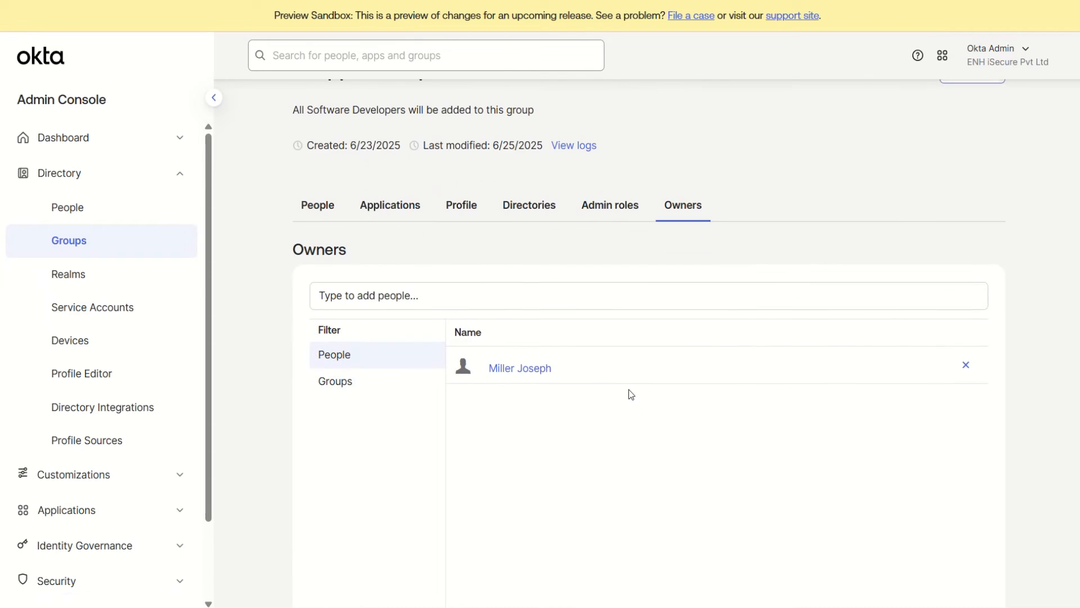
left_click_drag(569, 384, 479, 375)
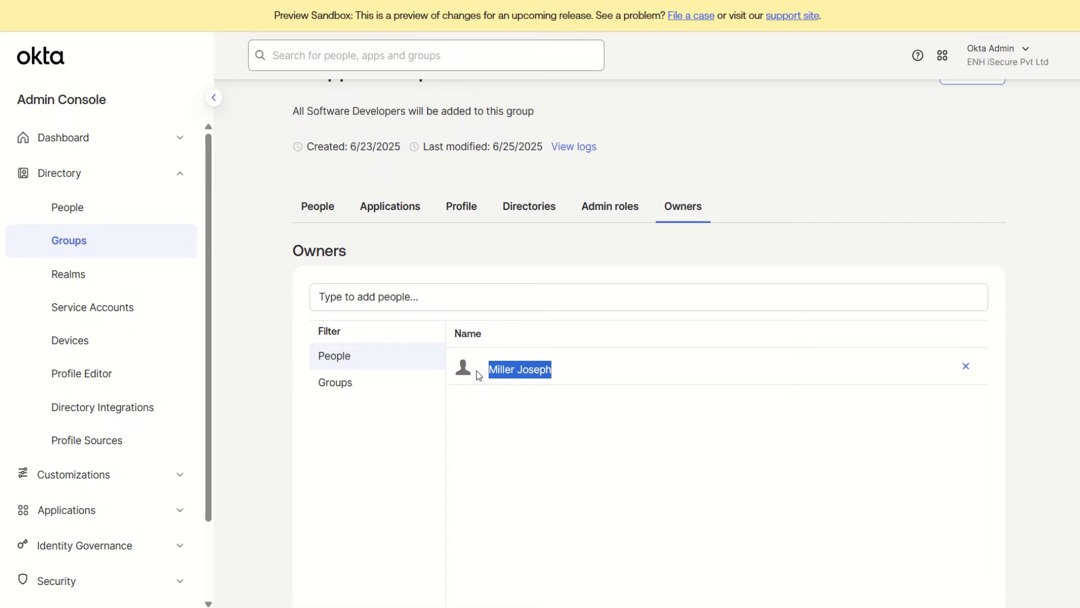
left_click(550, 437)
Search for "OPA", open the OPA-ASA Users group, and highlight the group name
scroll(549, 436, "up", 2)
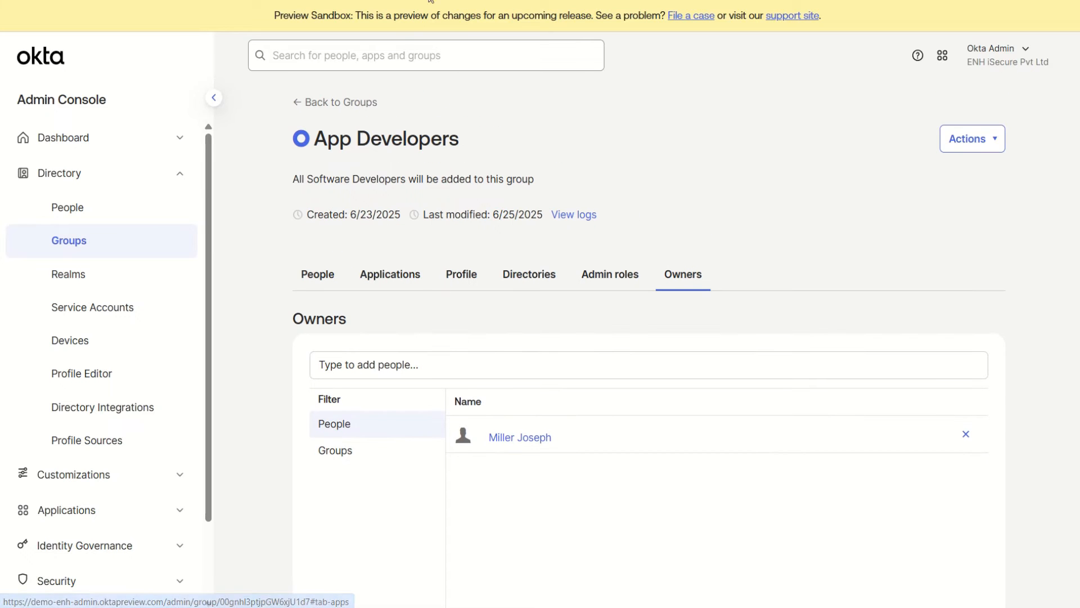
left_click(457, 45)
type("OPA")
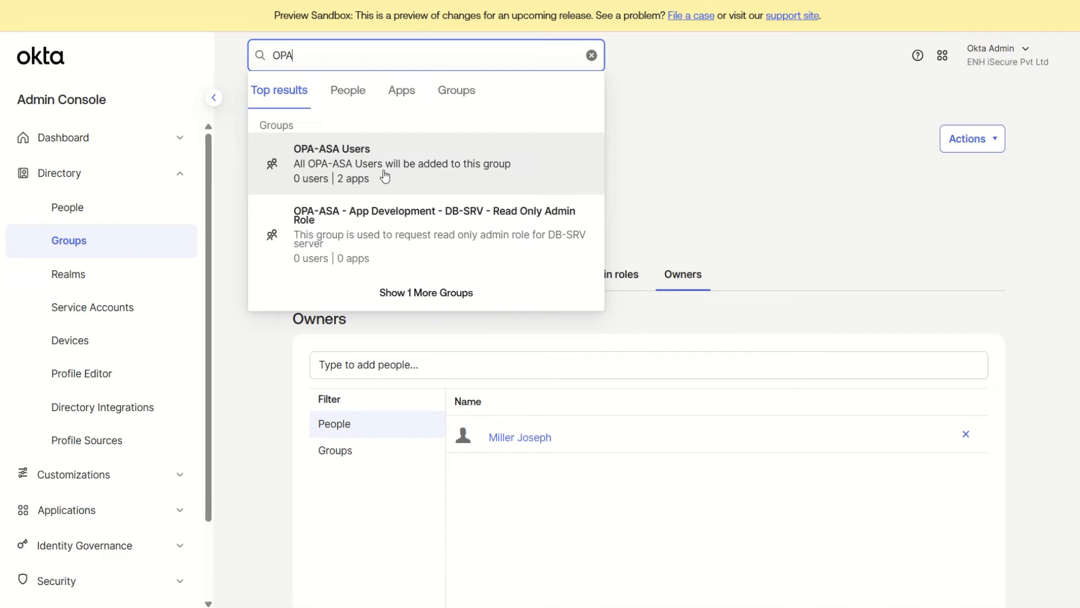
left_click(390, 177)
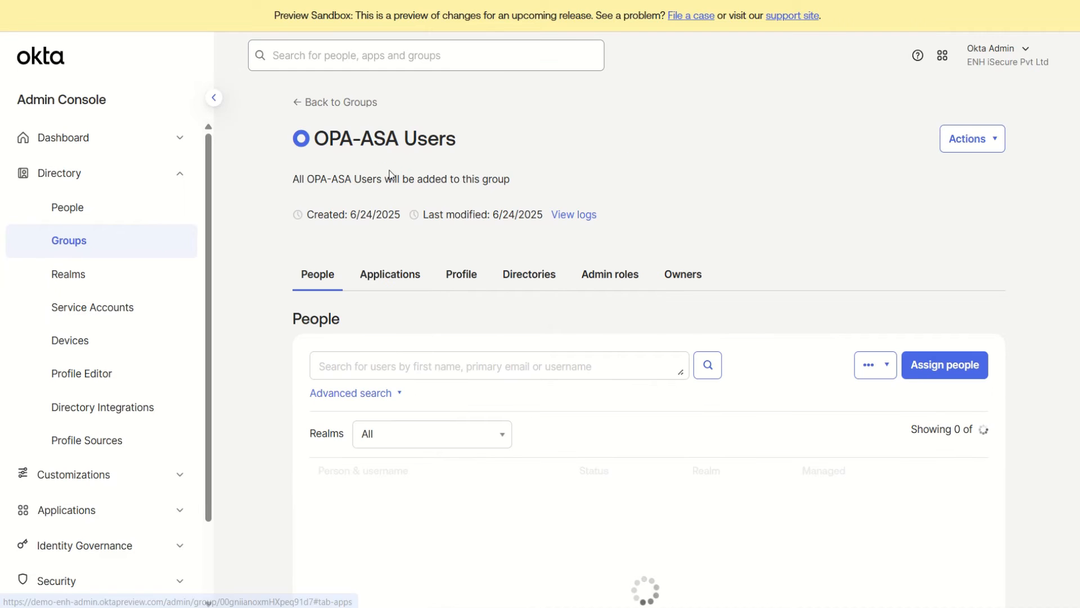
double_click(430, 140)
left_click_drag(383, 147, 312, 141)
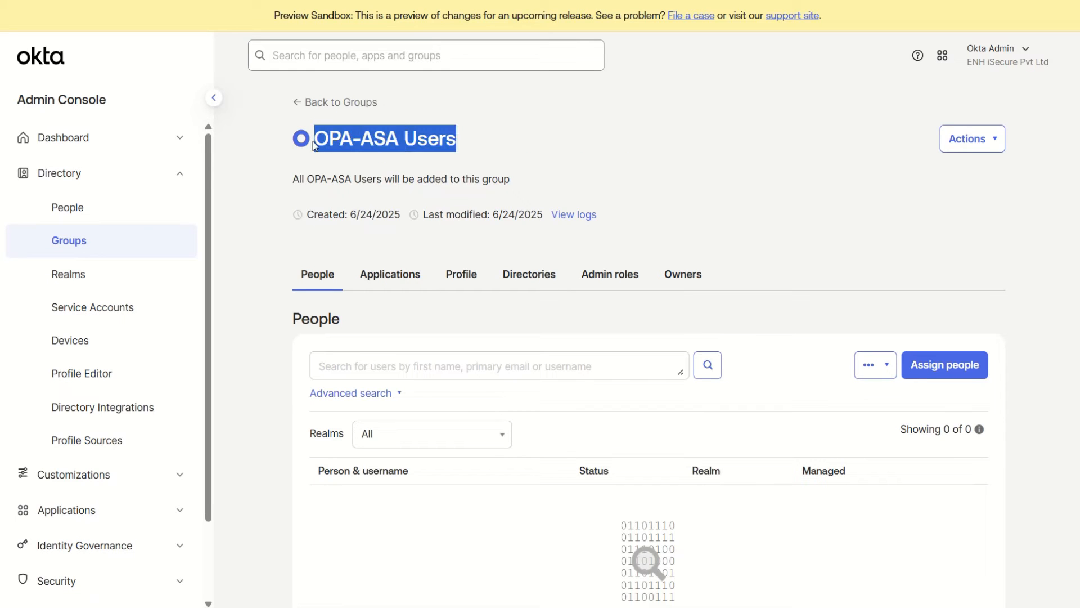
left_click(498, 170)
Review the OPA-ASA Users group's members and assigned applications, highlighting Okta Advanced Server Access and Okta Privileged Access
scroll(471, 338, "down", 5)
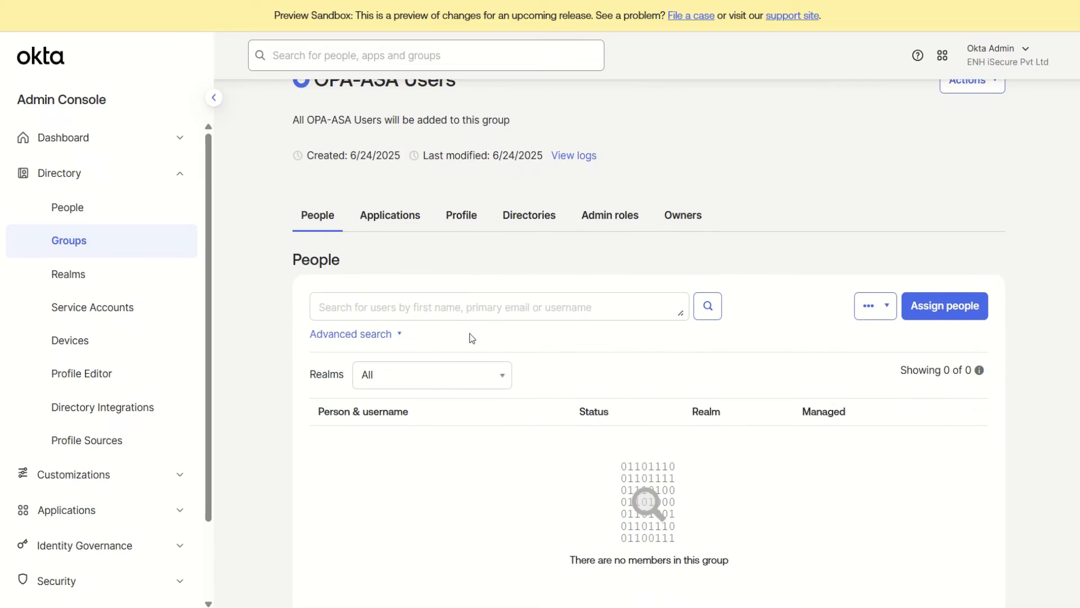
scroll(467, 334, "up", 5)
left_click(399, 279)
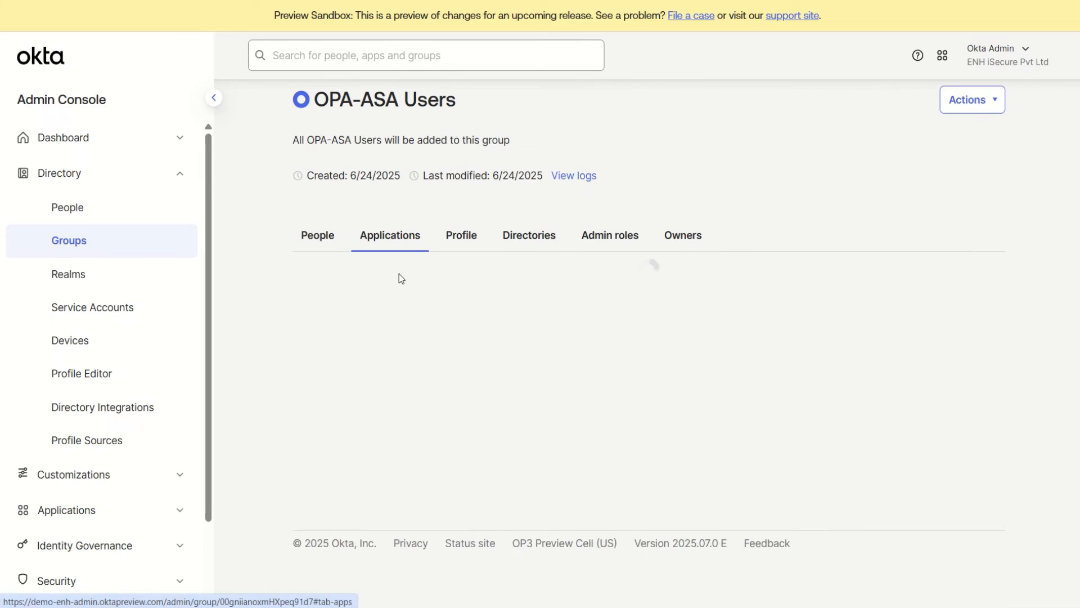
left_click_drag(557, 393, 403, 377)
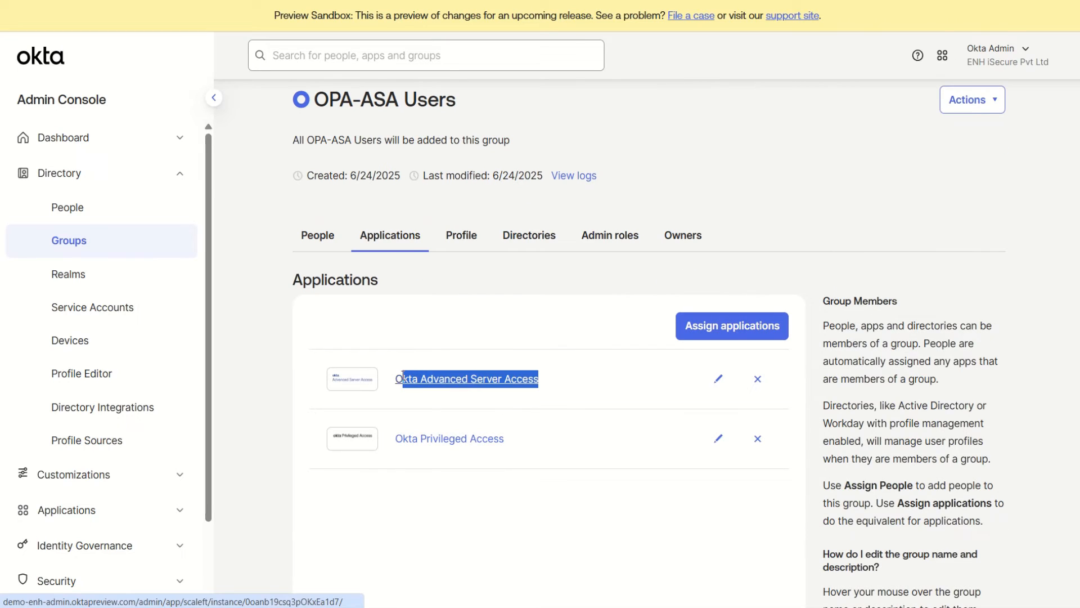
left_click_drag(546, 442, 394, 445)
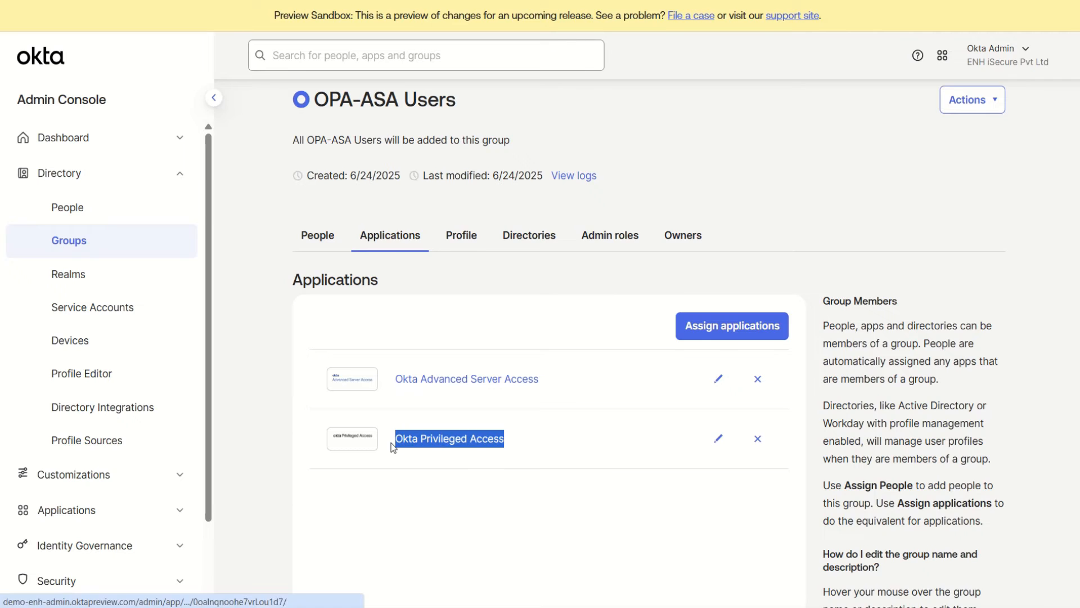
left_click(450, 512)
scroll(451, 484, "up", 1)
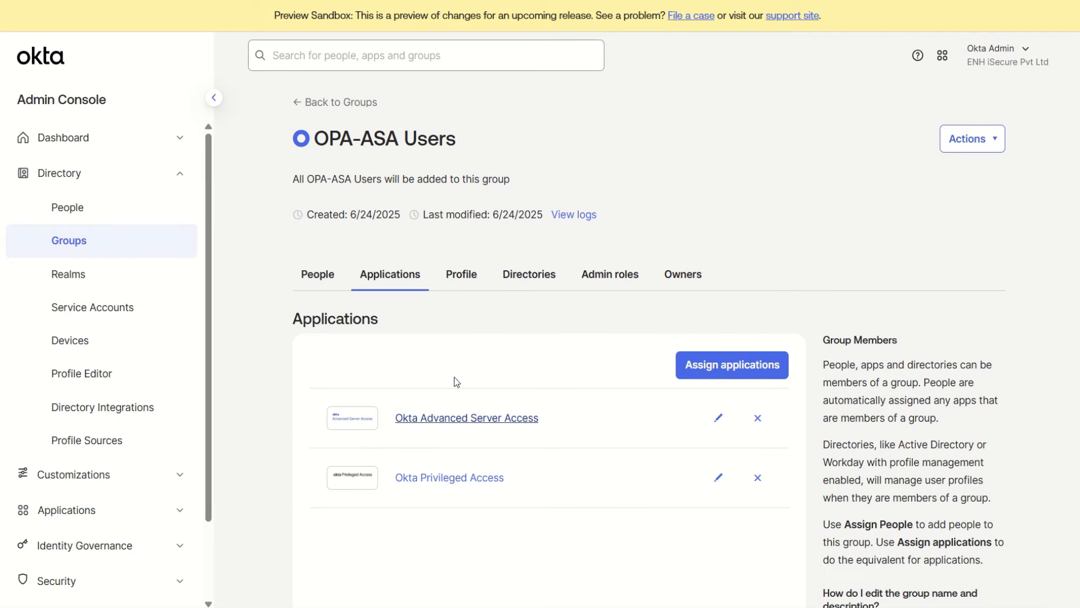
View the OPA-ASA Users profile, search for "OPA" and open the OPA-ASA - App Development - DB-SRV - Read Only Admin Role group, highlighting its name
left_click(465, 281)
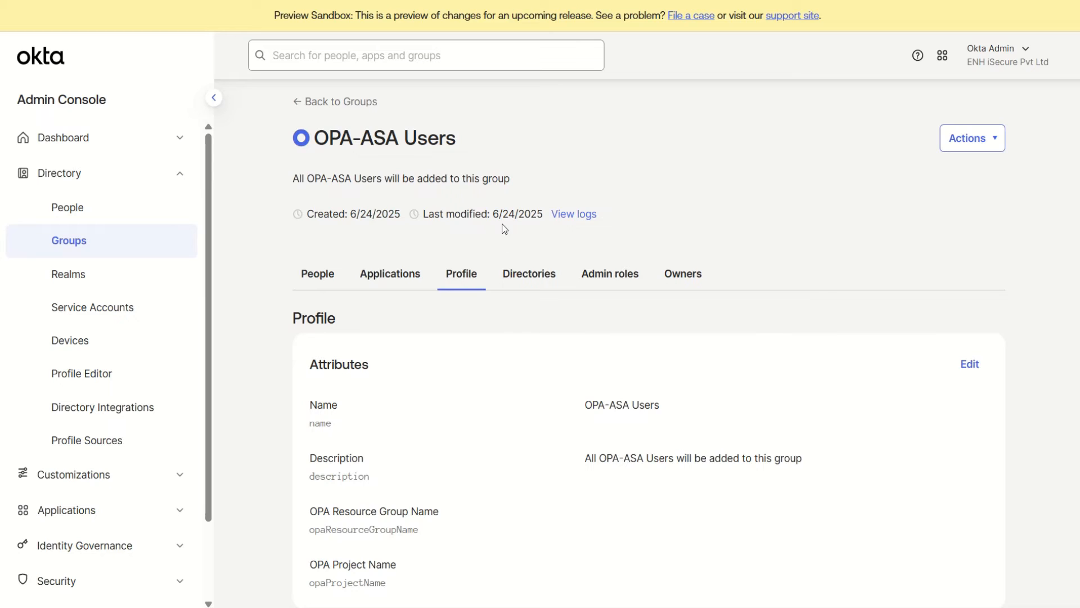
left_click(471, 56)
type("OPA")
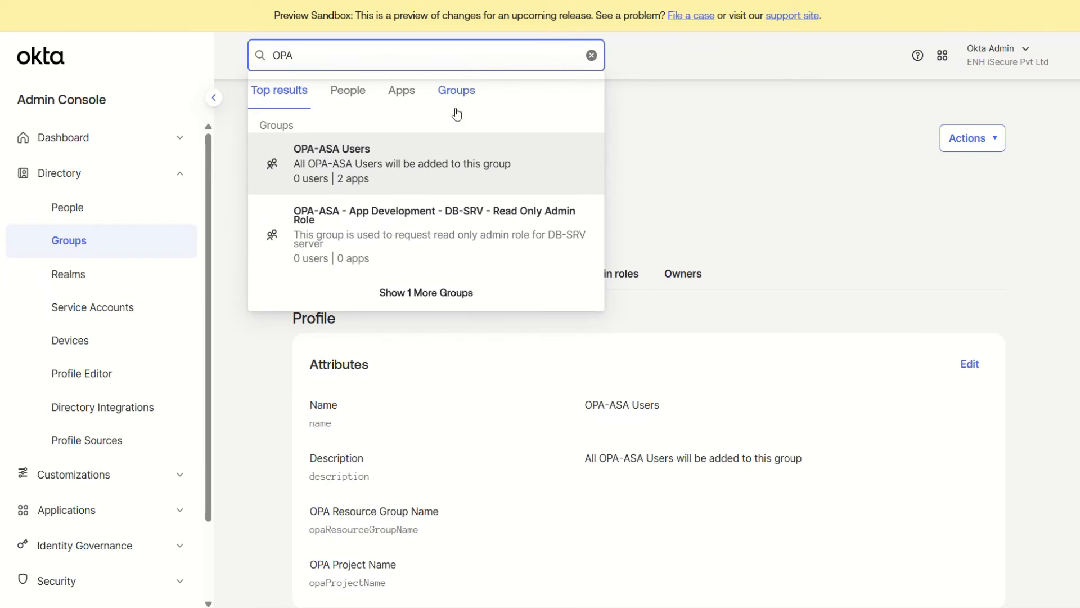
left_click(446, 238)
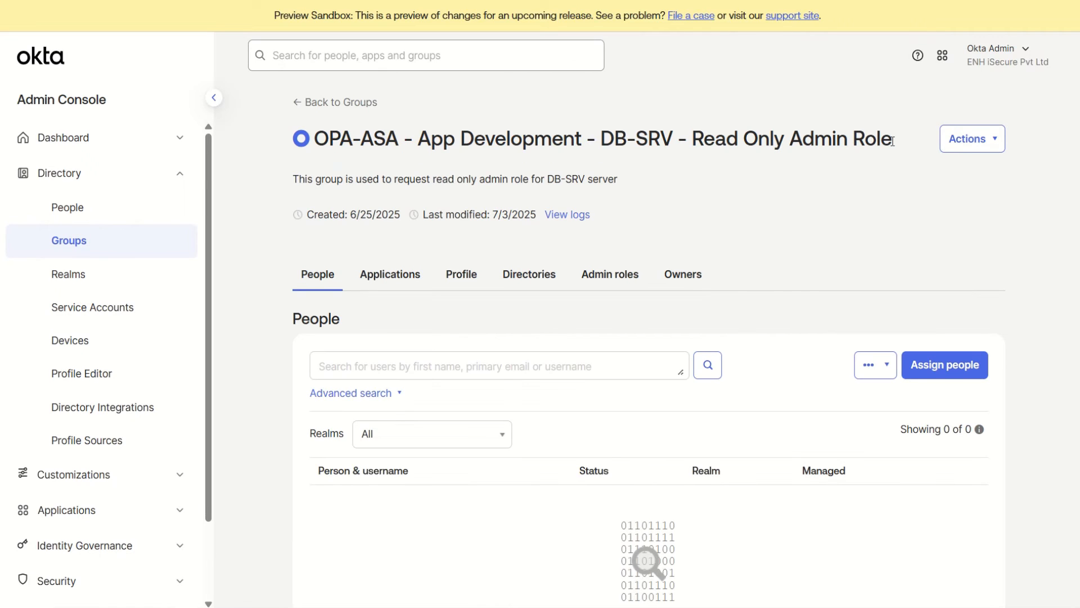
left_click_drag(892, 141, 313, 138)
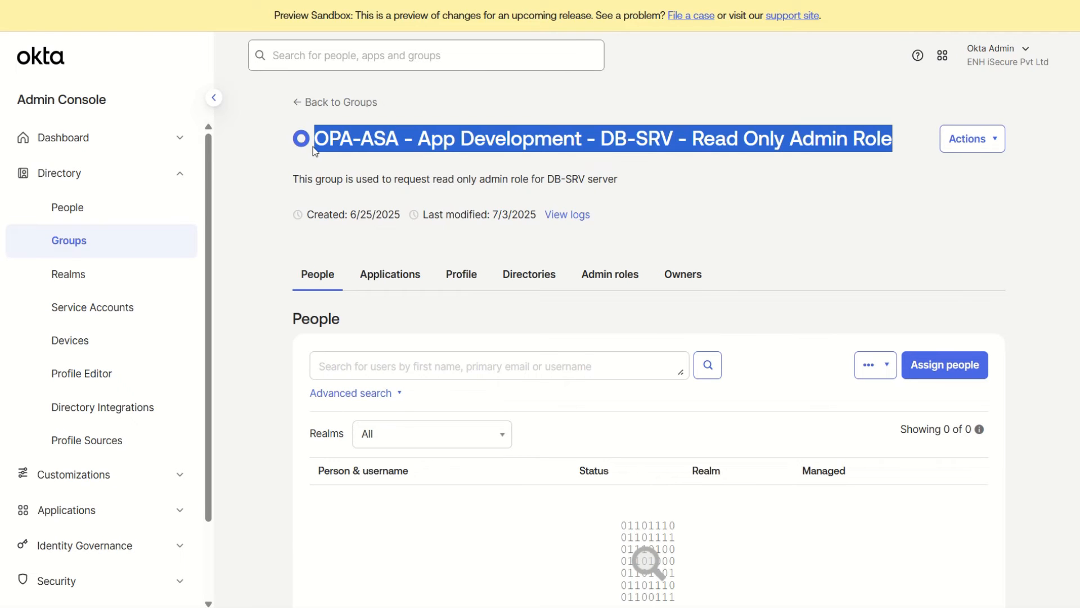
left_click(640, 221)
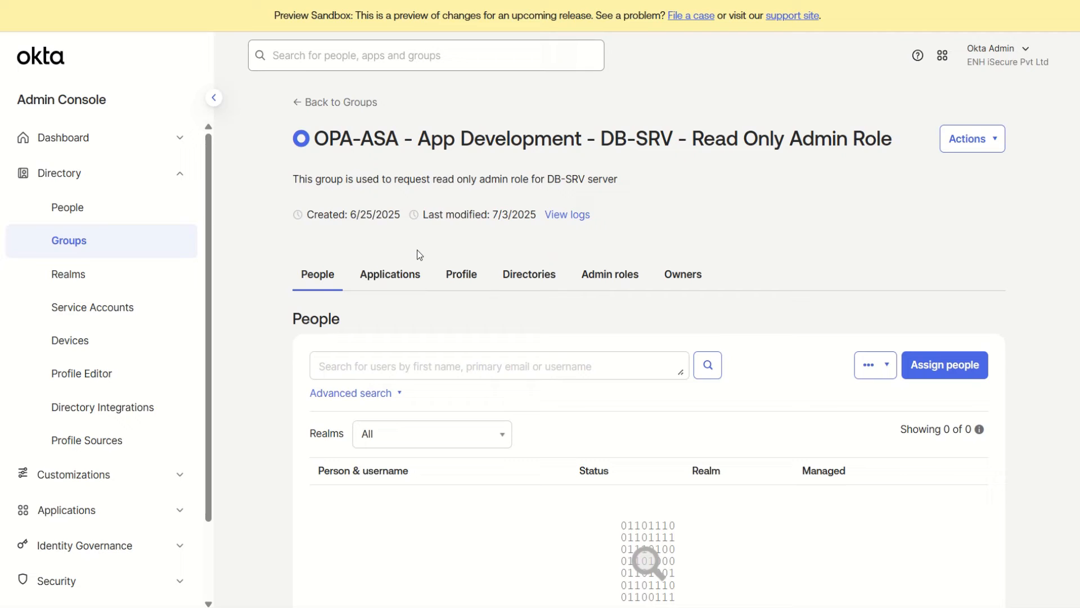
Check the Read Only Admin Role group's applications and profile, highlighting its OPA resource group name and OPA project name
left_click(394, 273)
left_click(473, 245)
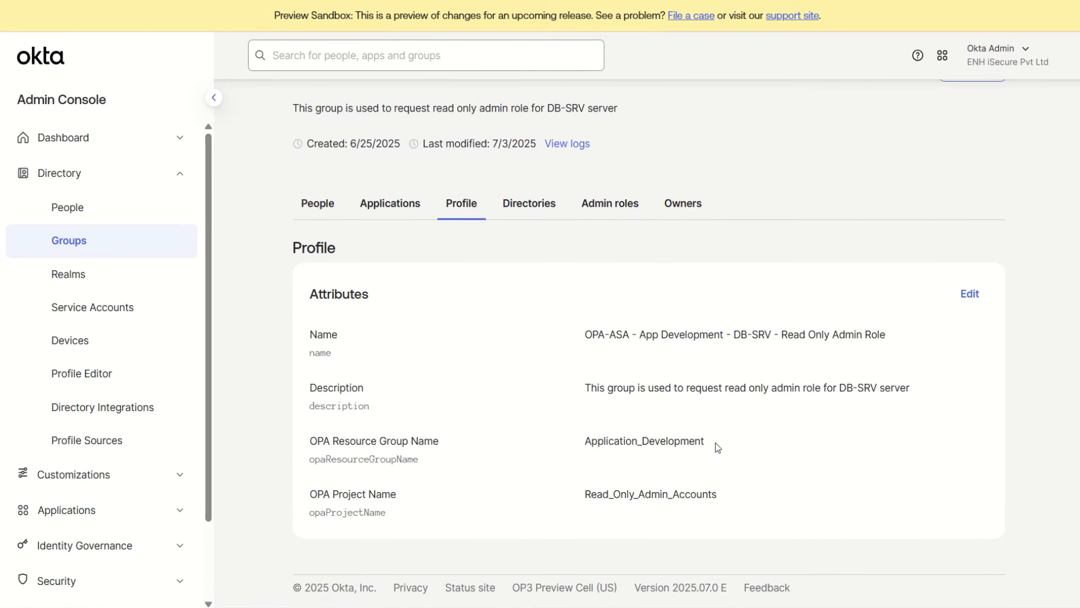
left_click_drag(717, 447, 590, 438)
left_click_drag(726, 498, 586, 508)
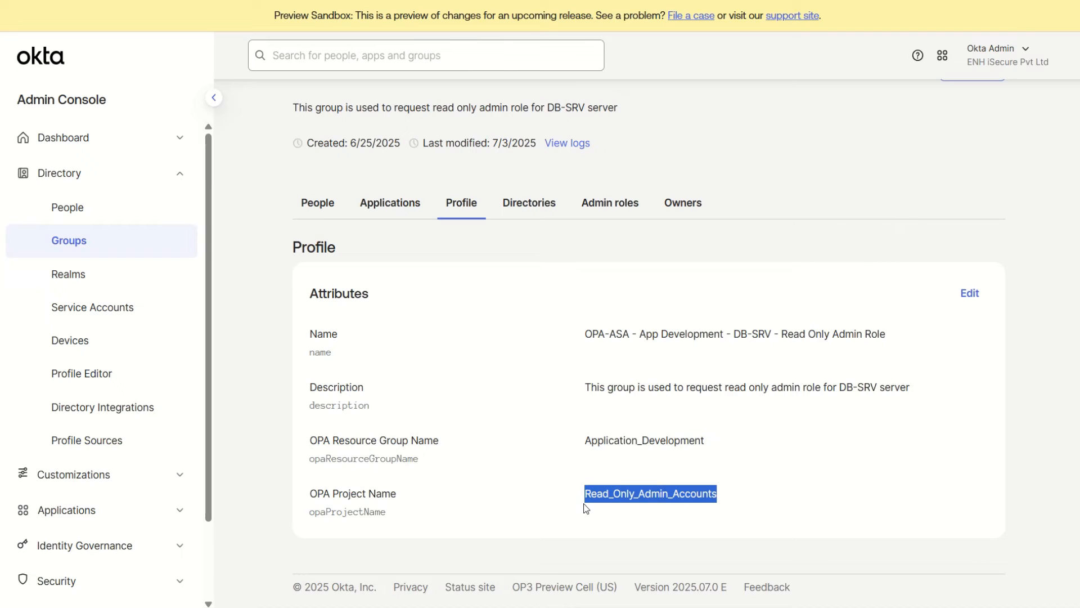
left_click(683, 242)
scroll(682, 242, "up", 2)
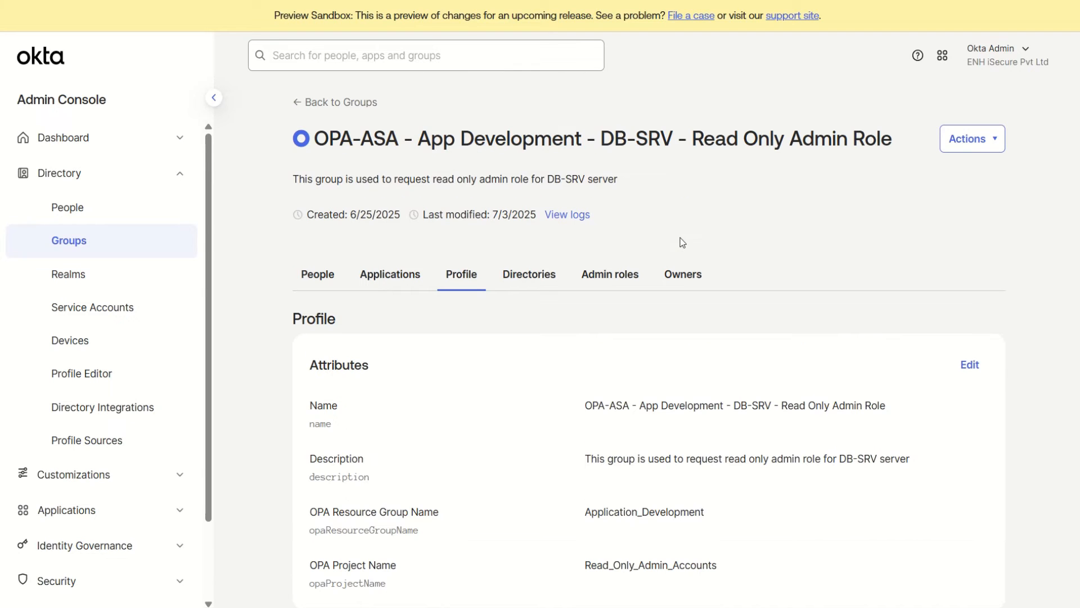
Search for "OPA", expand the group results, and open the OPA-ASA - App Development - DB-SRV - Database Admin Role group
left_click(490, 57)
type("OPA")
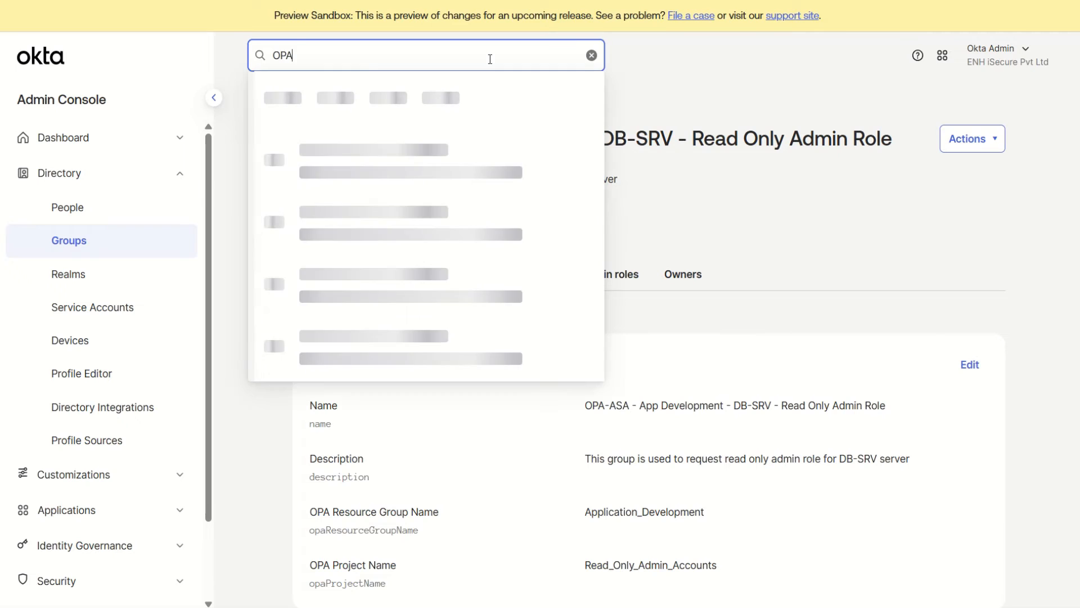
left_click(387, 292)
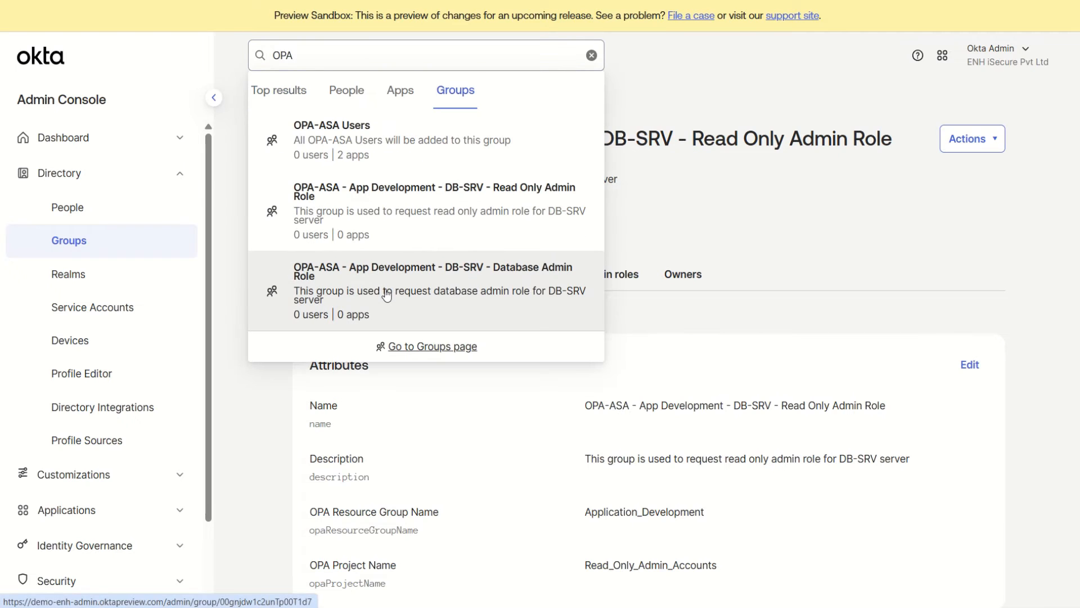
left_click(472, 319)
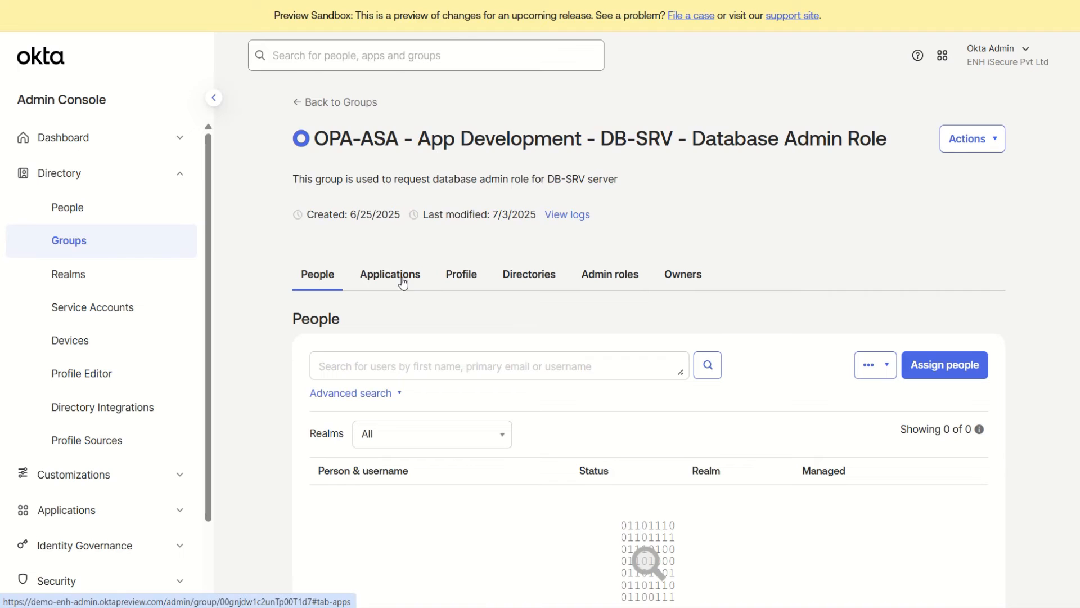
Check the Database Admin Role group's applications and profile, highlighting the OPA resource group name, OPA project name and group title
left_click(403, 276)
left_click(455, 239)
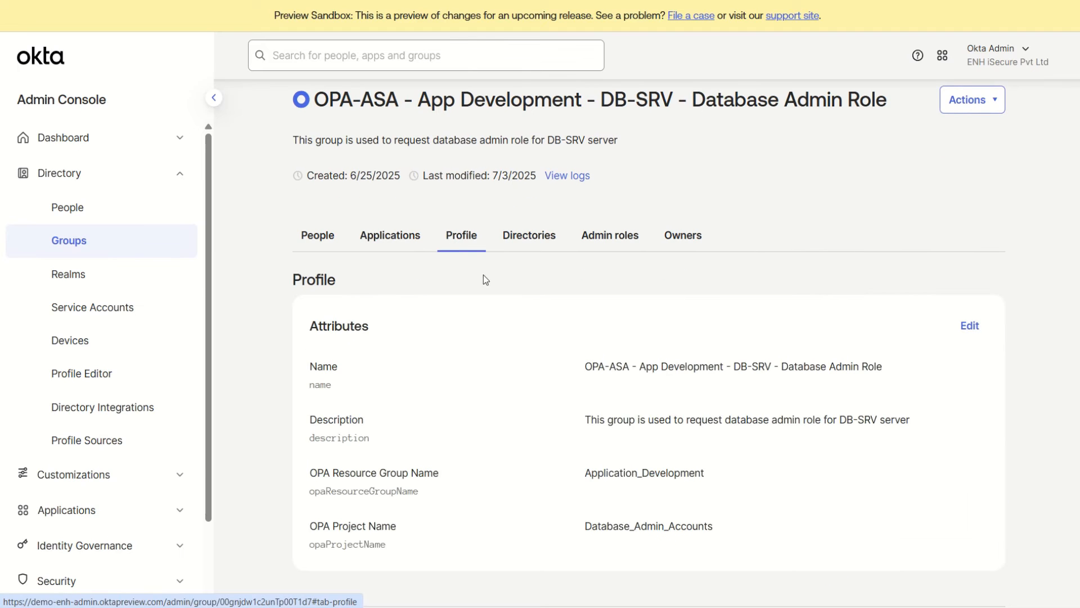
scroll(619, 416, "down", 1)
scroll(619, 416, "up", 2)
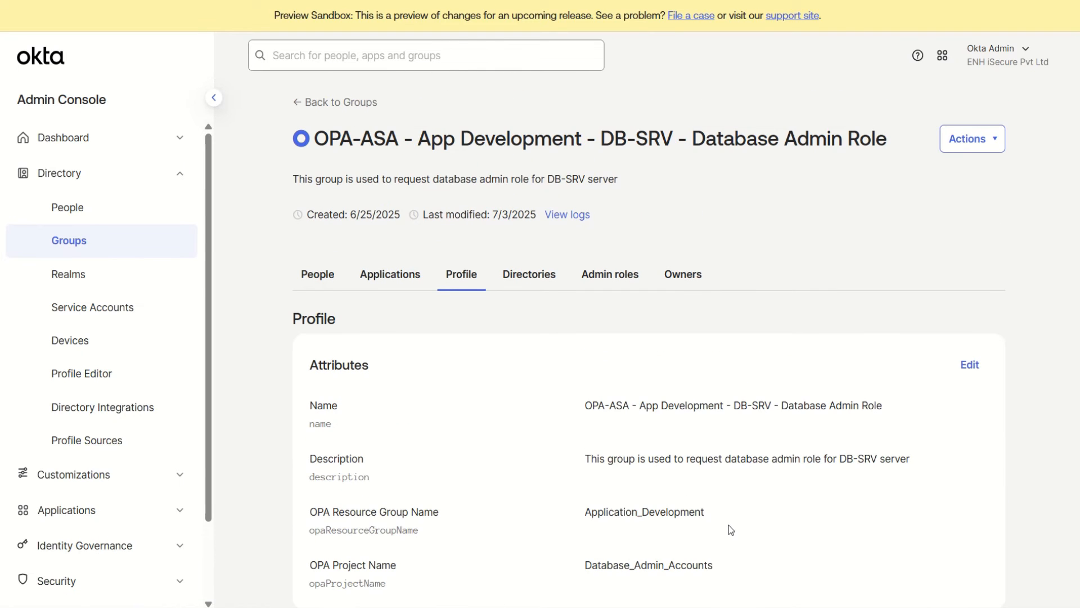
left_click_drag(728, 526, 566, 510)
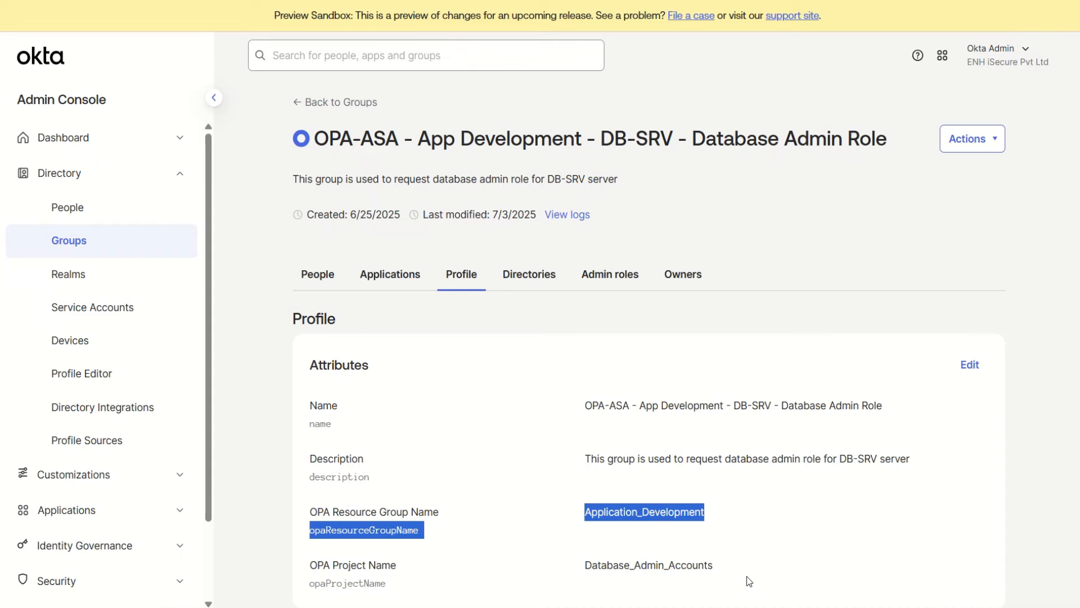
left_click_drag(750, 582, 572, 559)
left_click(745, 241)
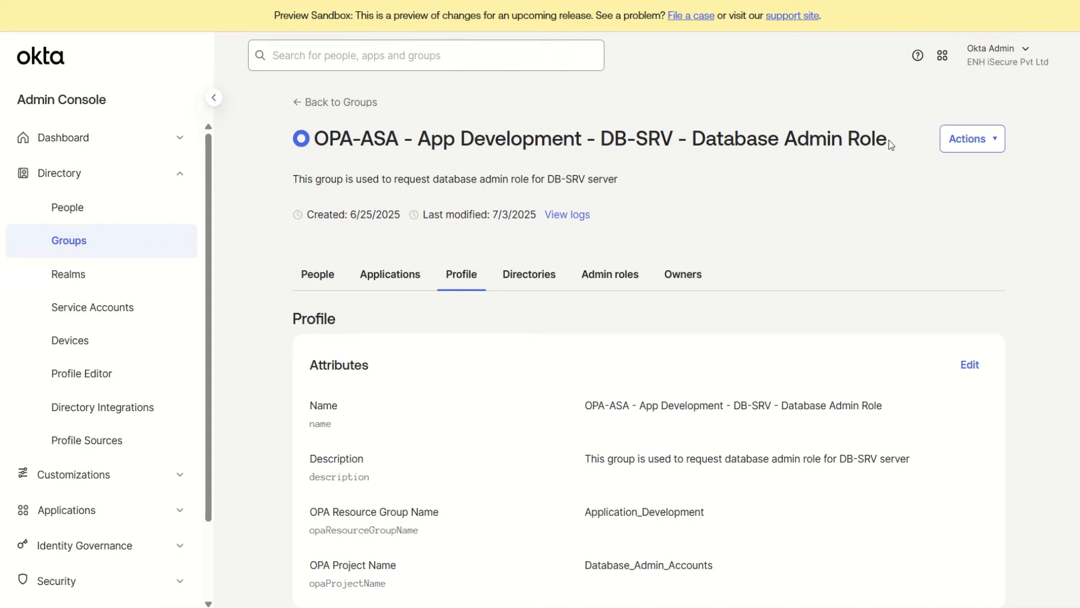
left_click_drag(891, 145, 322, 128)
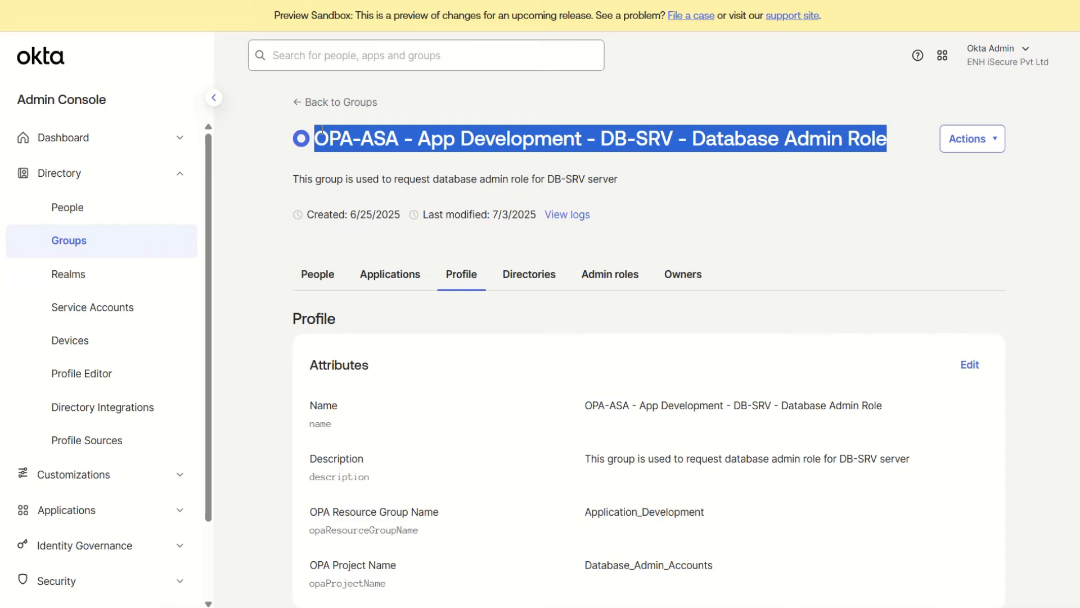
left_click(632, 171)
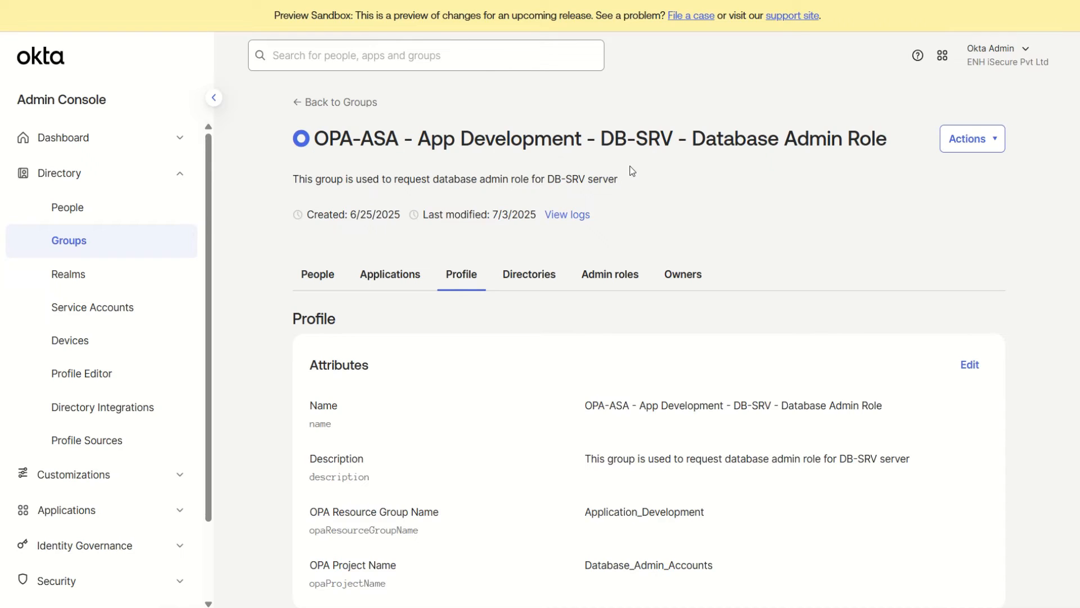
Search for "Okta ad", open the Okta Advanced Server Access application, and review the groups pushed to it
left_click(501, 63)
type("Okta ad")
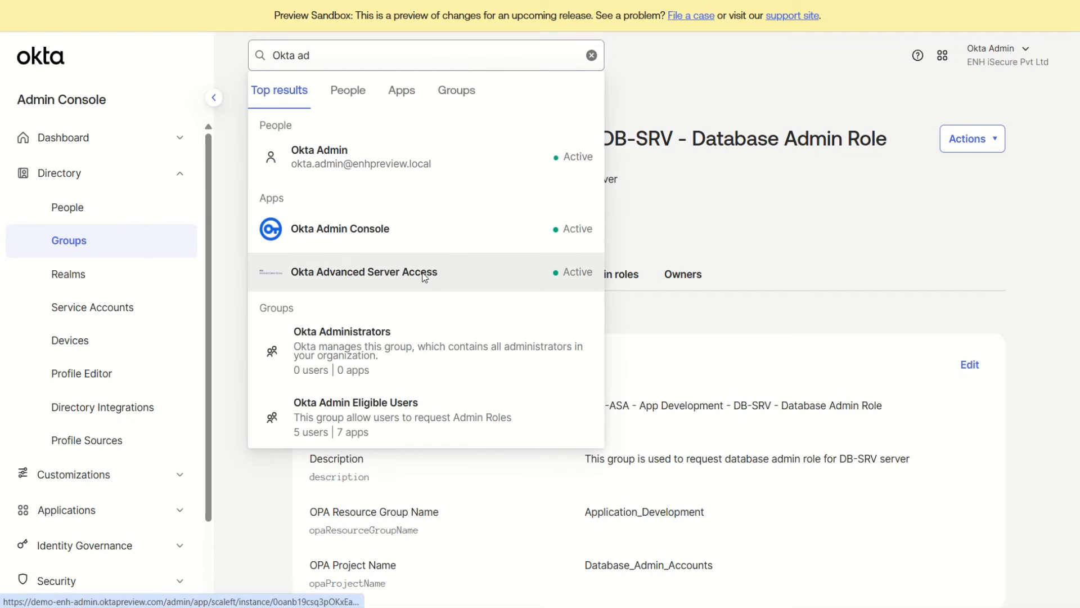
left_click(423, 274)
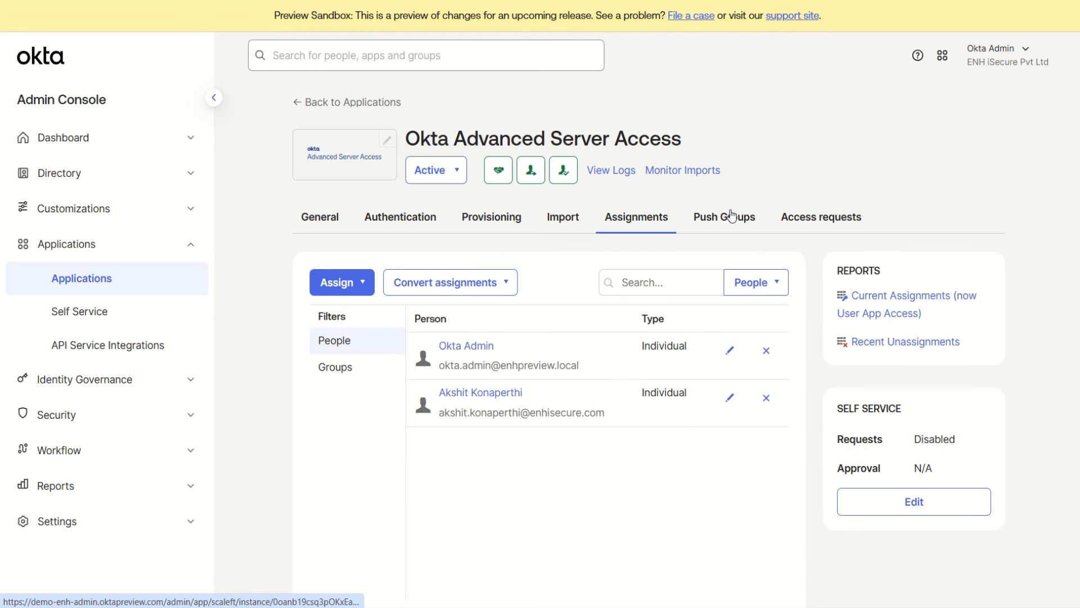
left_click(730, 217)
scroll(734, 390, "down", 3)
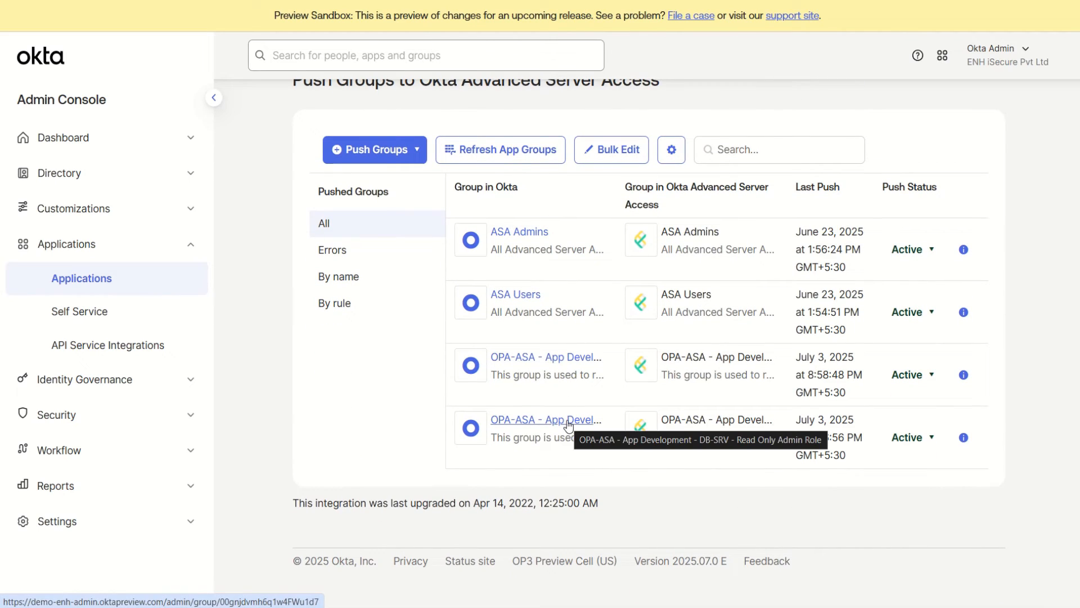
scroll(646, 321, "up", 3)
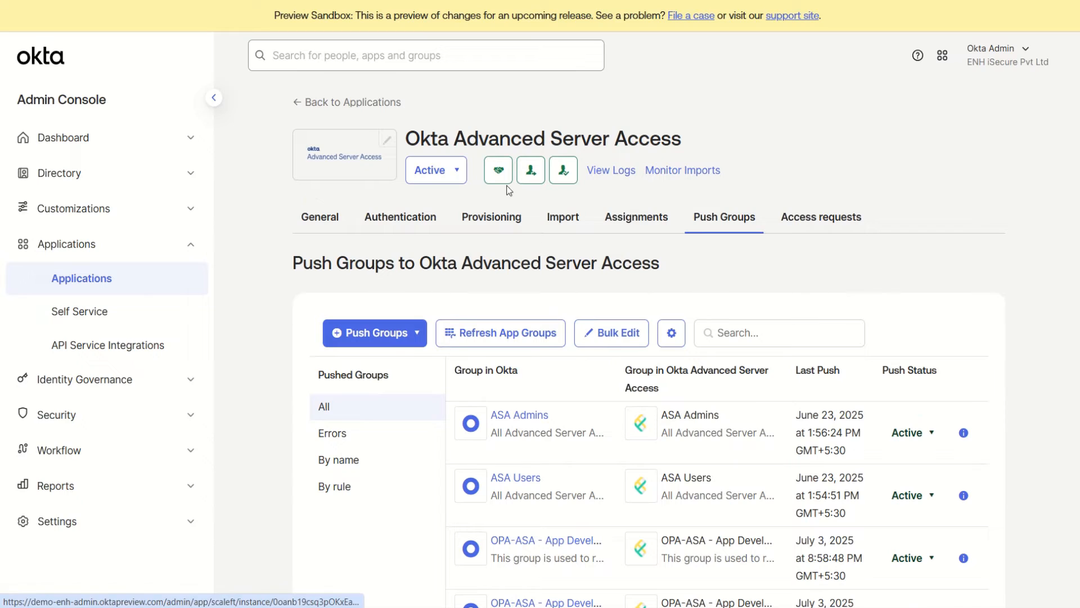
Search for "okta pri", open the Okta Privileged Access application, and review the groups pushed to it
left_click(449, 63)
type("okta pri")
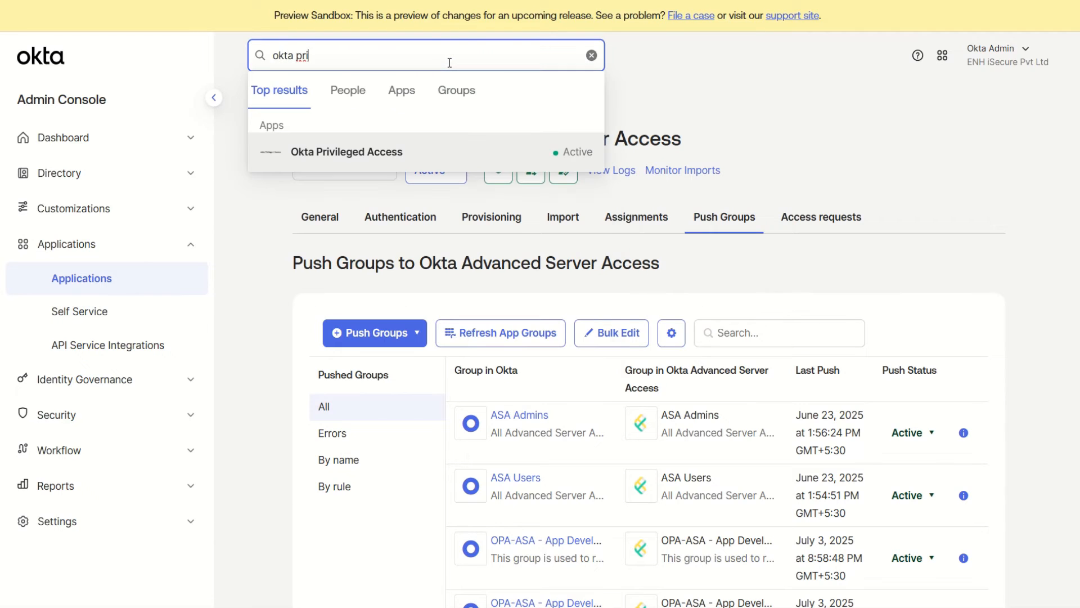
left_click(372, 157)
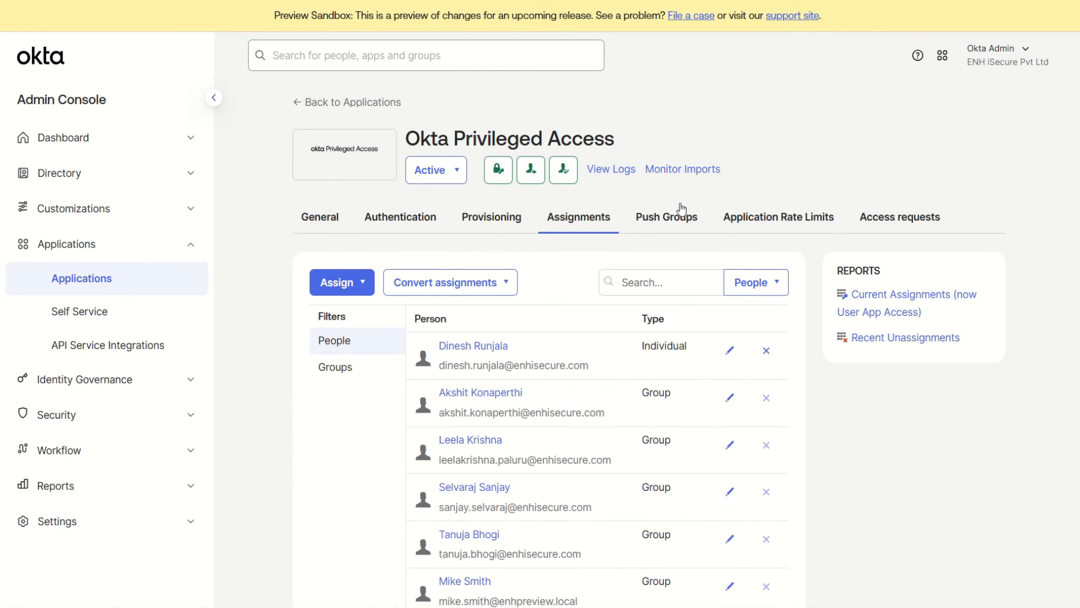
left_click(682, 214)
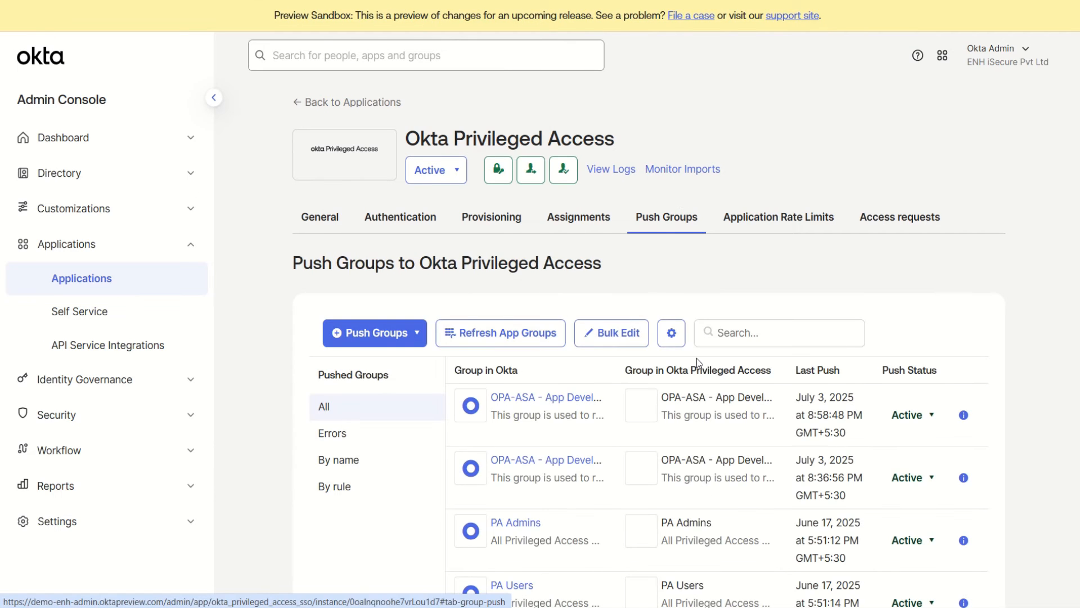
scroll(696, 358, "down", 2)
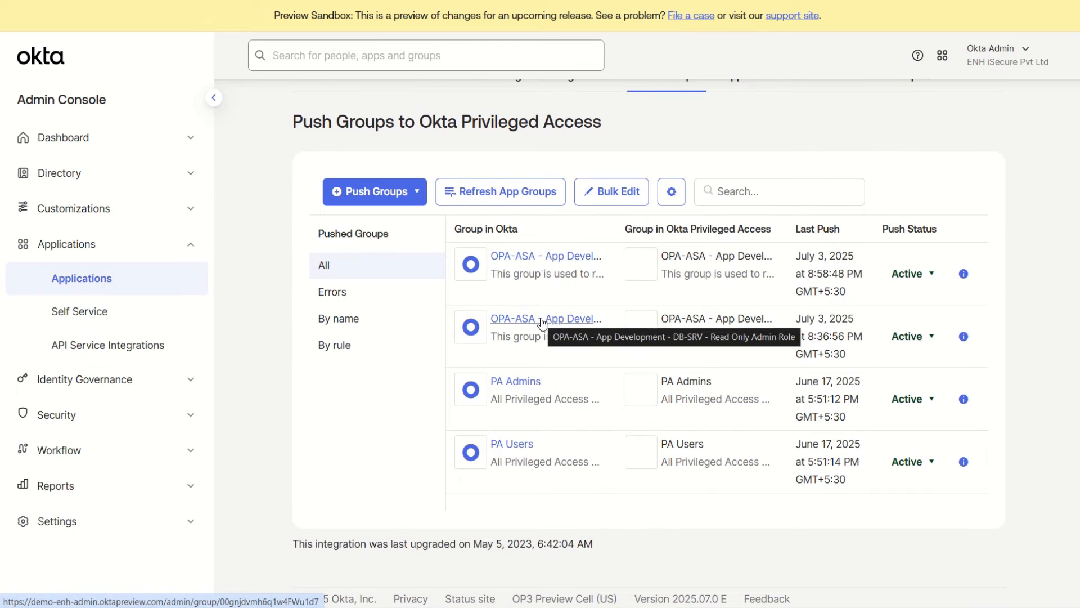
scroll(577, 288, "up", 2)
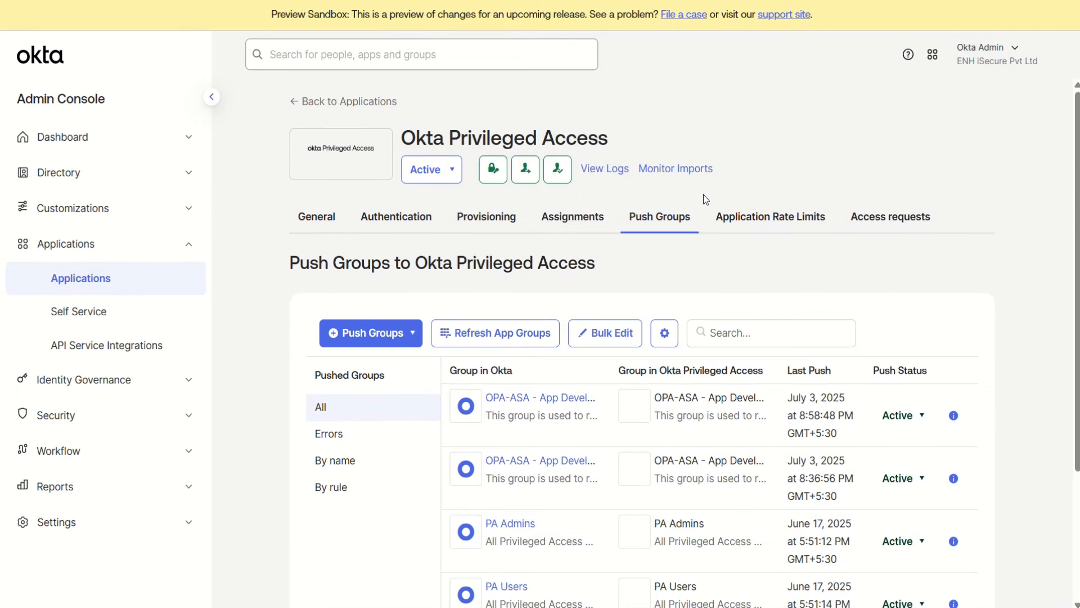
Search for "Okta Access", expand the application results, and open the Okta Access Requests application
left_click(466, 55)
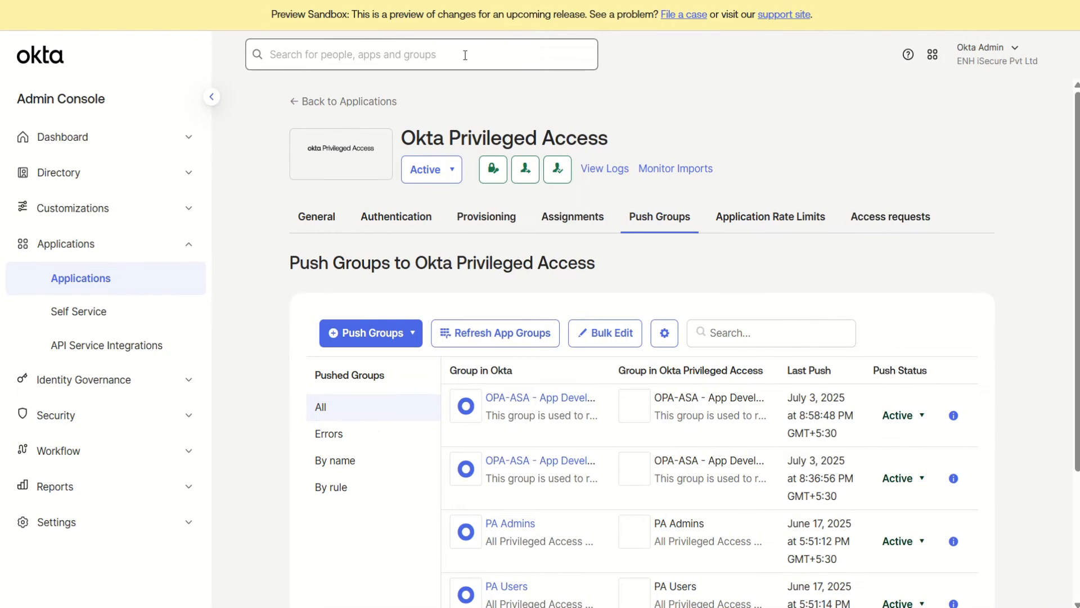
type("Ok")
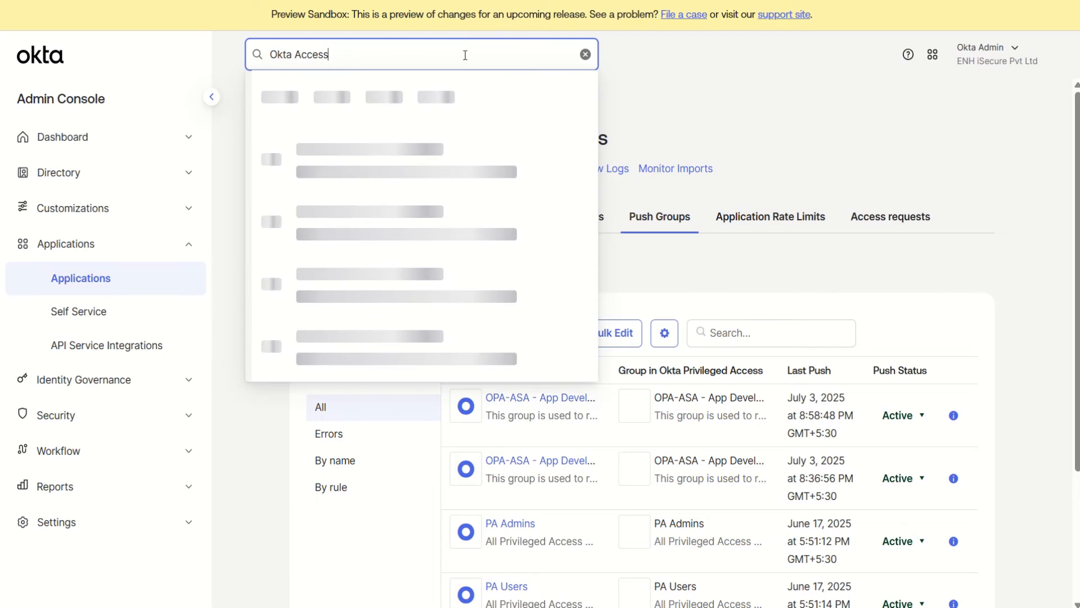
type("ta Access")
left_click(422, 236)
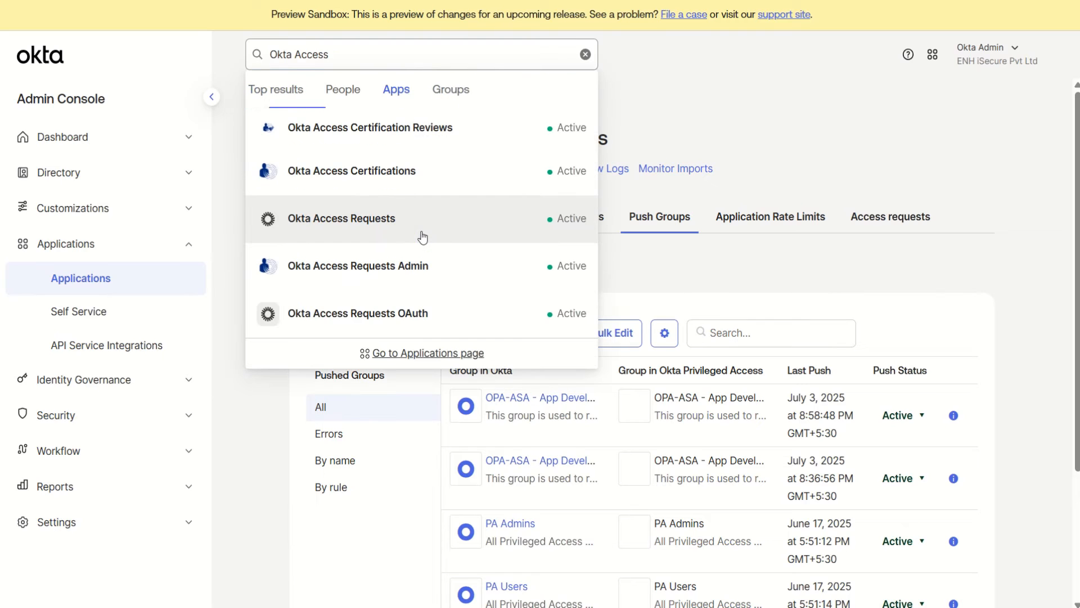
left_click(370, 224)
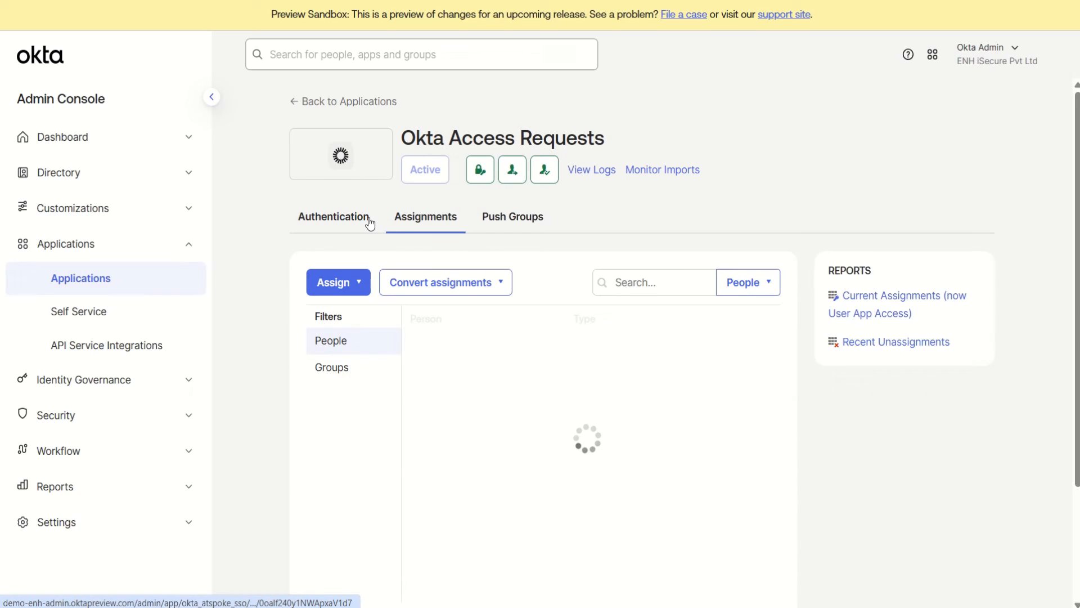
Show the groups pushed to Okta Access Requests and highlight the App Developers group
left_click(511, 216)
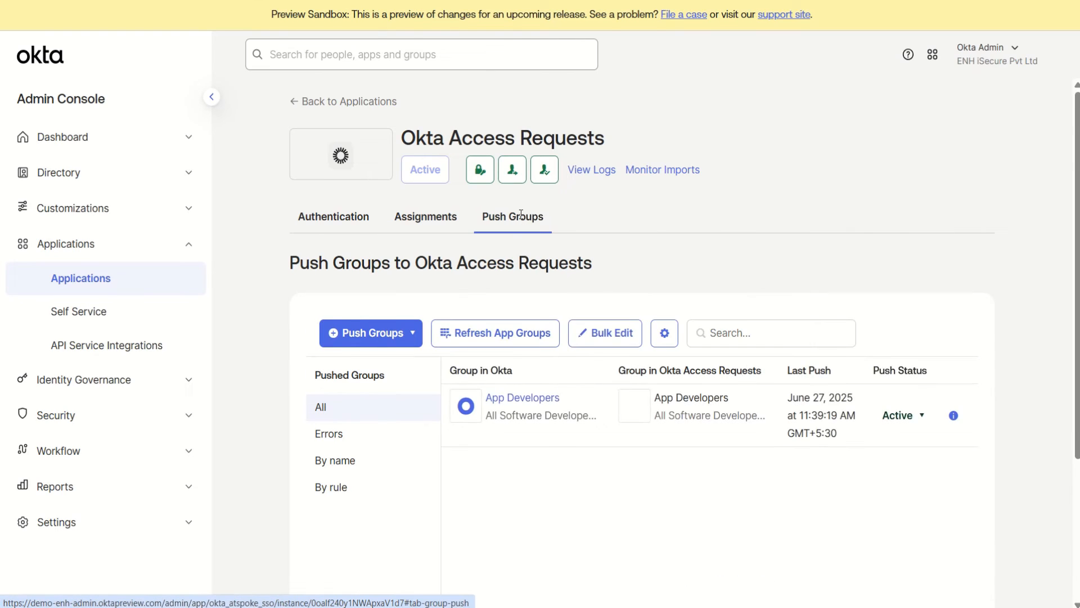
scroll(519, 214, "down", 2)
left_click_drag(576, 303, 487, 293)
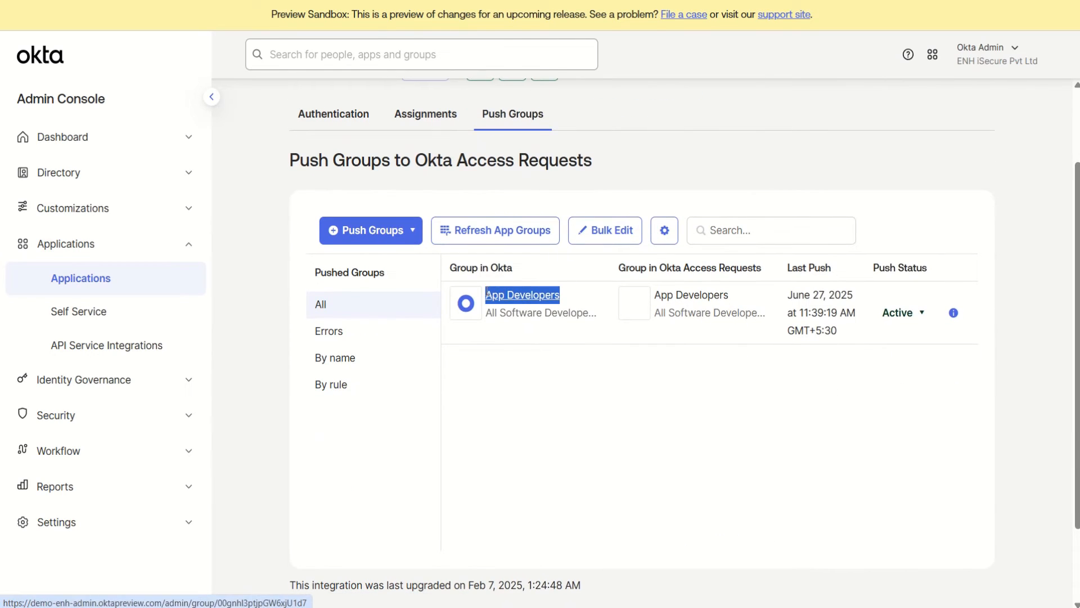
scroll(727, 299, "up", 2)
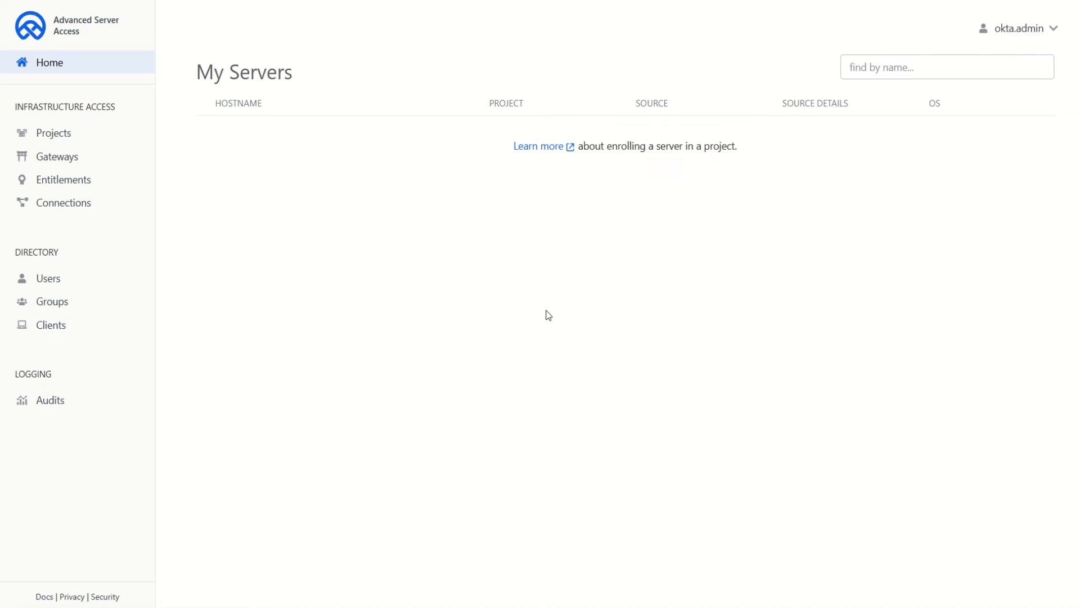
In the Advanced Server Access console, review the list of groups and open the Active Directory connections list
left_click(141, 302)
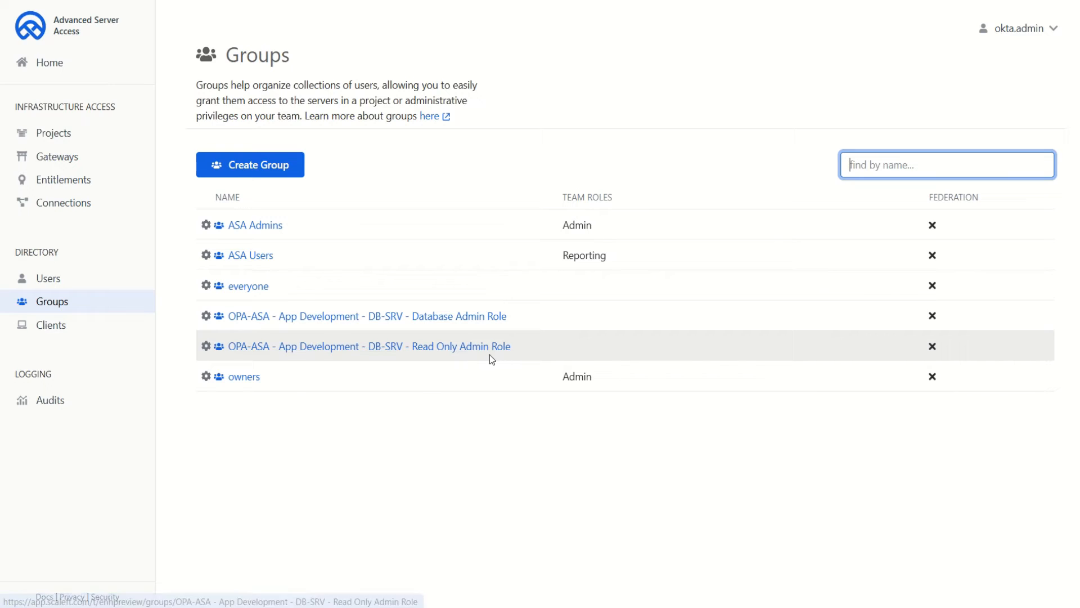
left_click(123, 212)
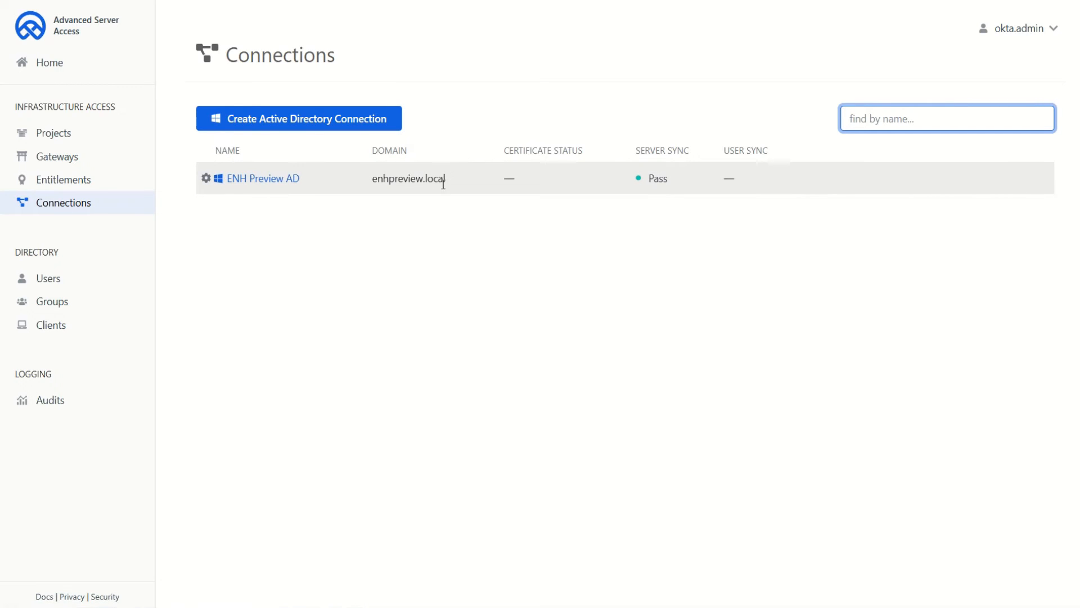
Highlight the domain of the ENH Preview AD connection, and open the gateways list to highlight Gateway01
left_click_drag(444, 178, 369, 181)
left_click(452, 258)
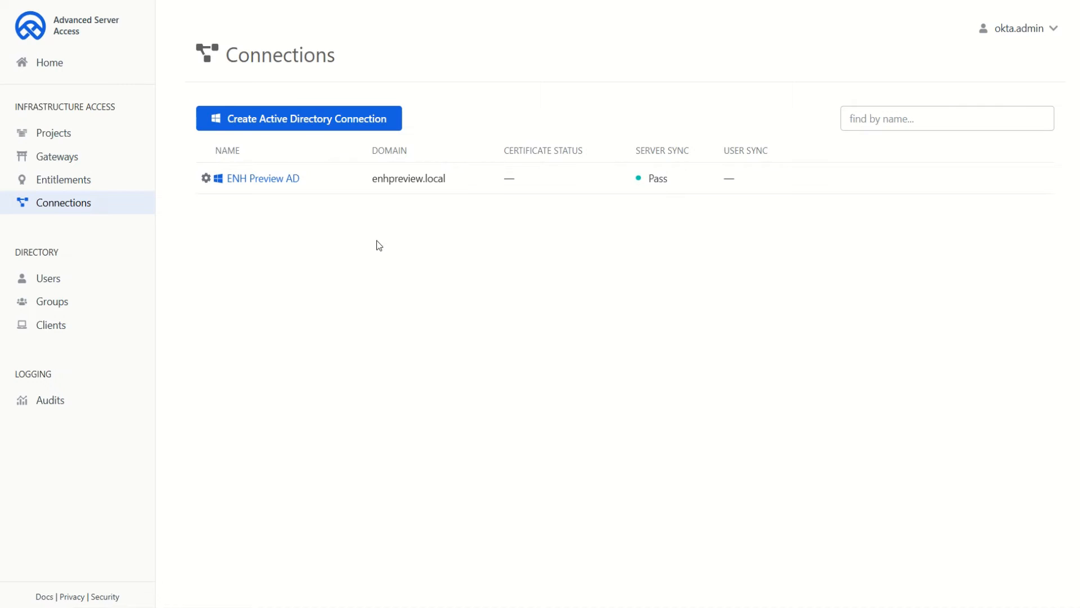
left_click(117, 162)
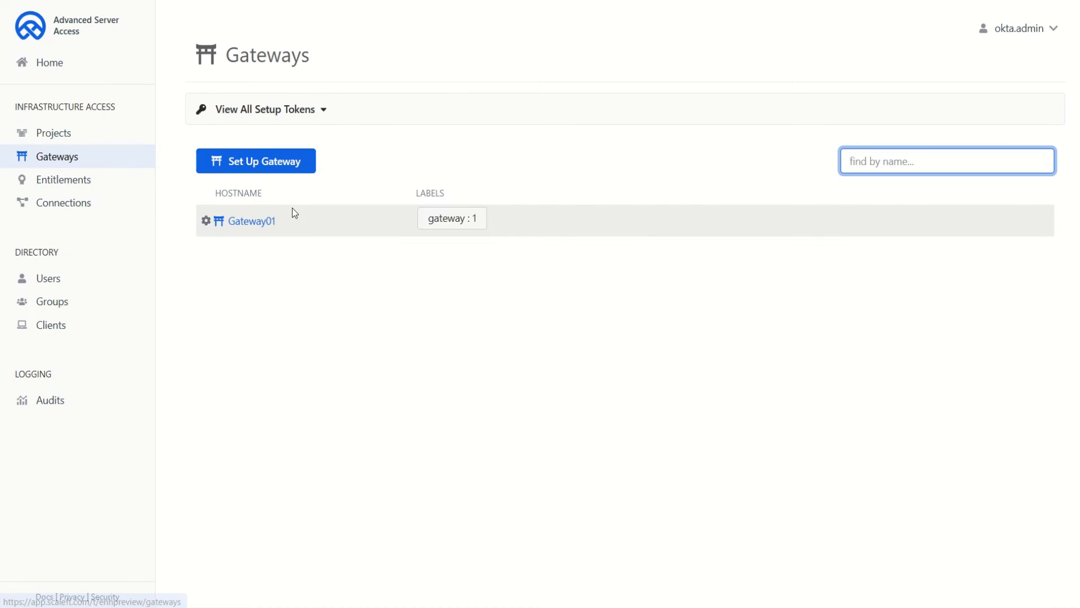
left_click_drag(314, 222, 228, 221)
left_click(268, 272)
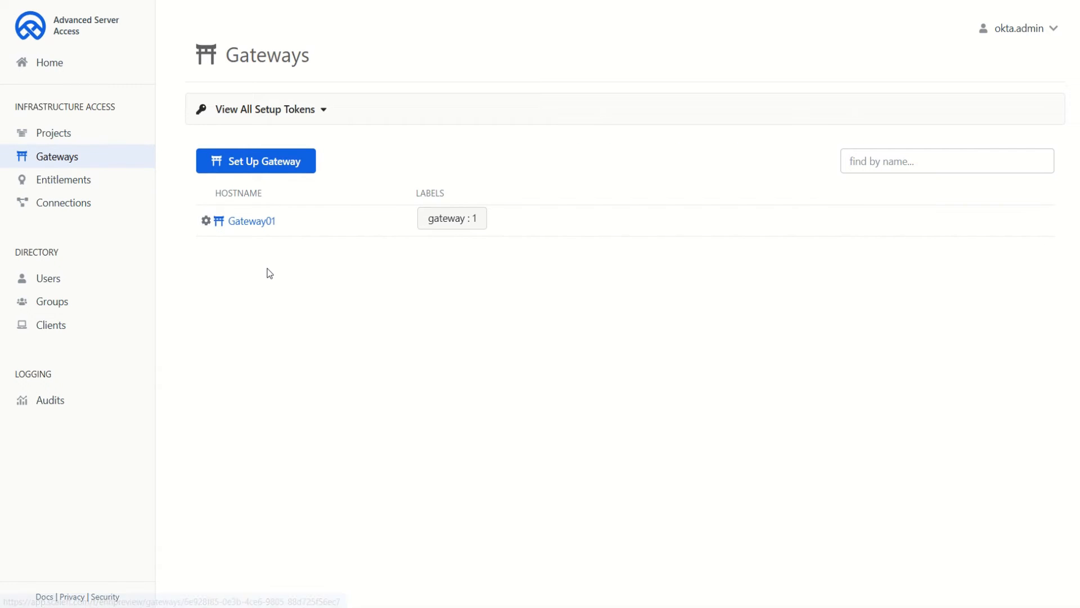
Open the projects list, highlight the Application_Development project, and open its details
left_click(97, 141)
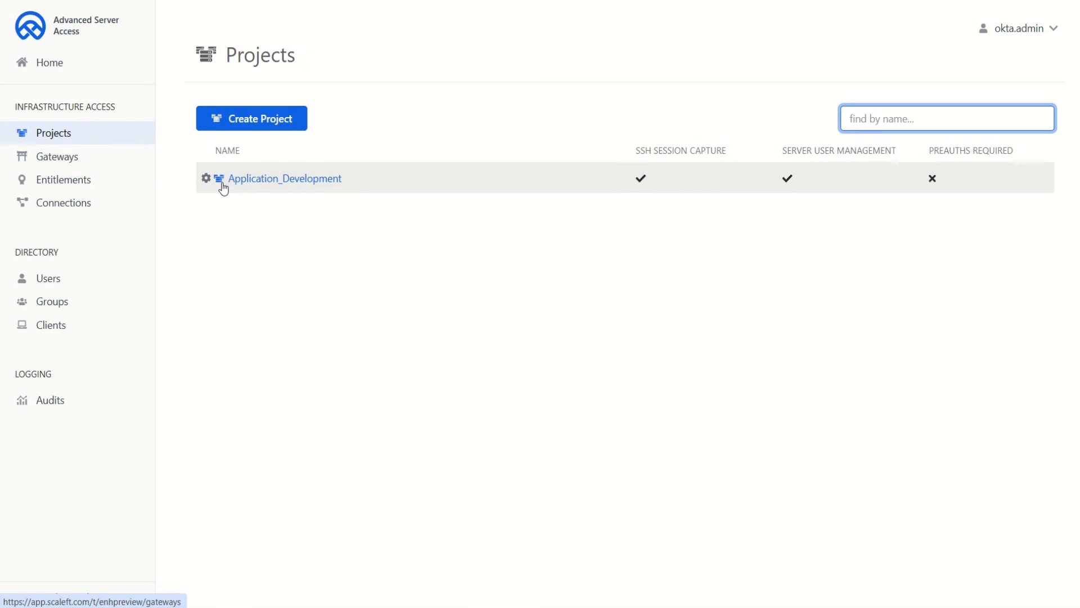
left_click_drag(368, 188, 223, 172)
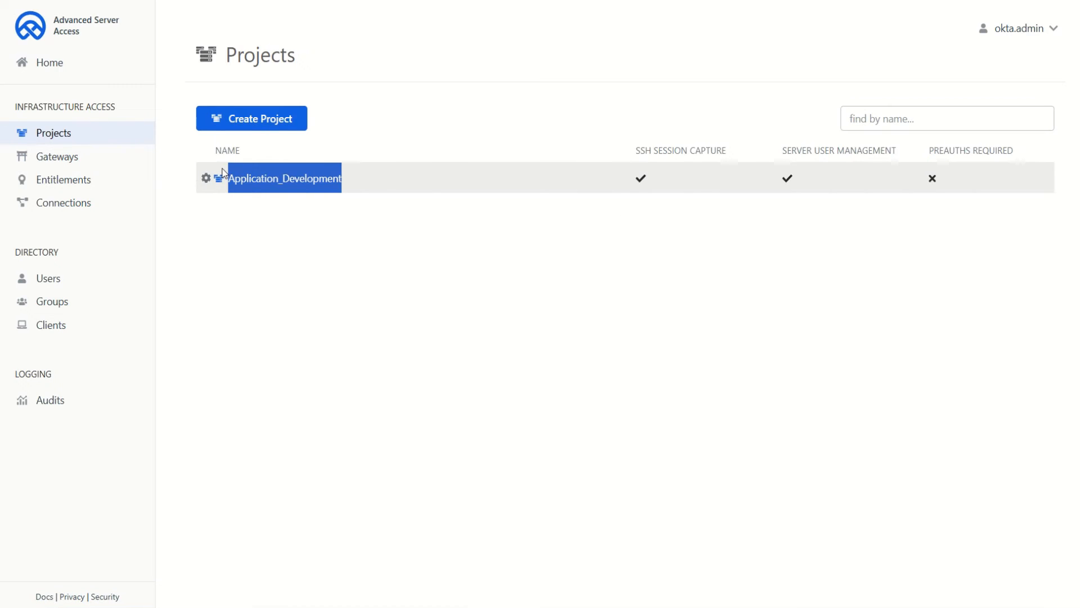
left_click(291, 241)
left_click(313, 182)
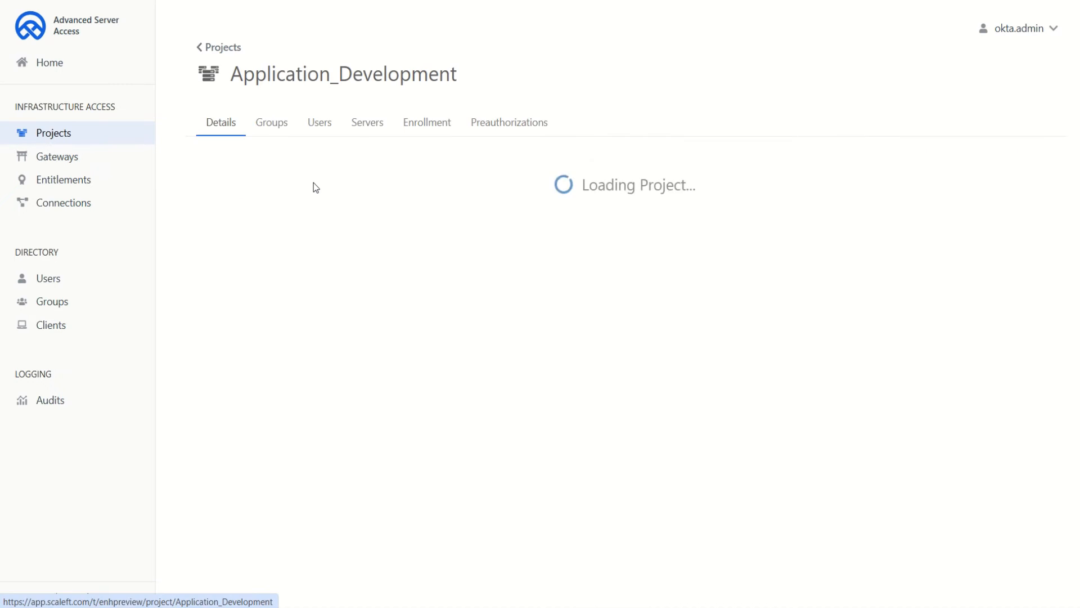
Review the project's gateway settings, highlighting the gateway selector, traffic forwarding, SSH session capture and RDP session capture
scroll(565, 284, "down", 2)
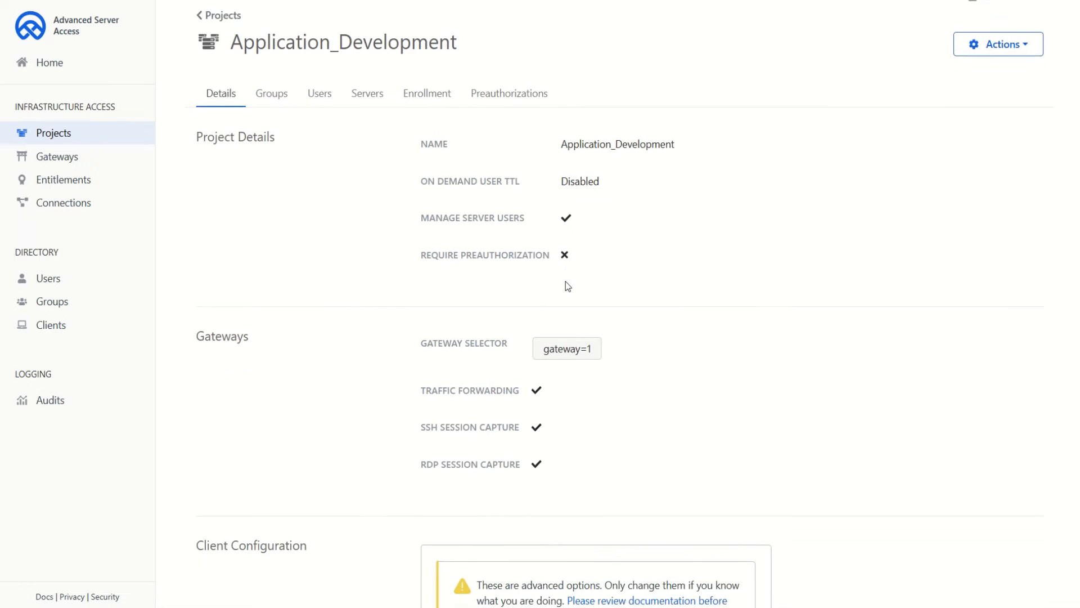
scroll(566, 285, "down", 1)
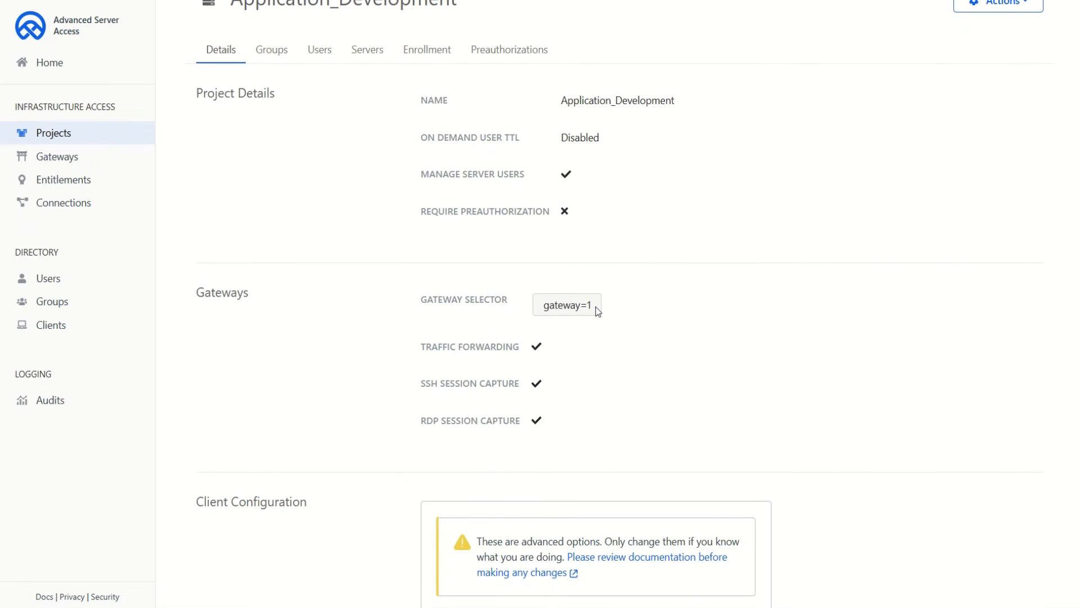
left_click_drag(598, 311, 540, 311)
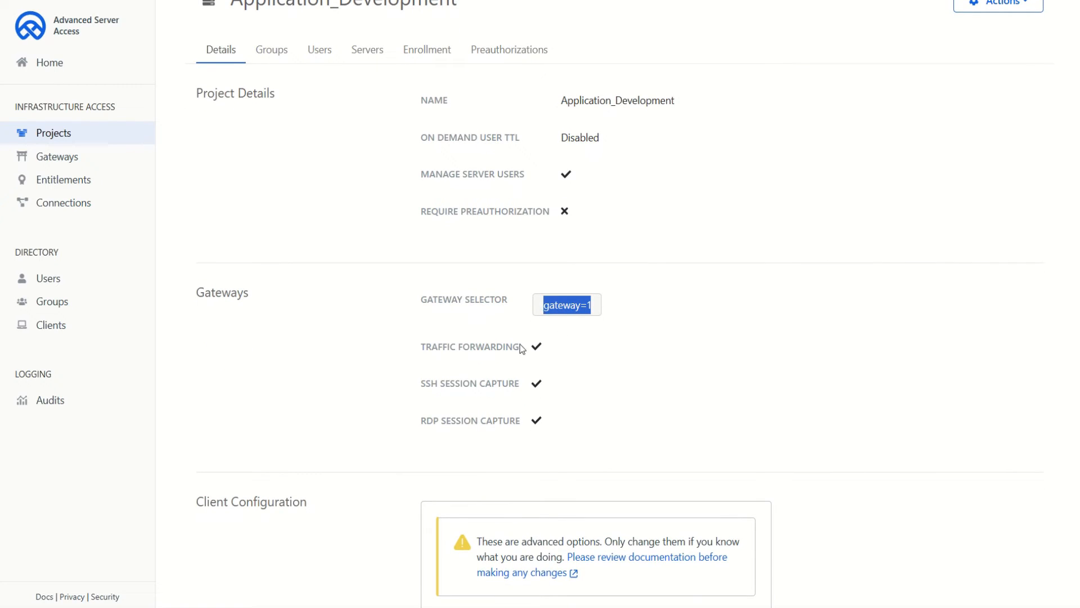
left_click_drag(520, 347, 426, 342)
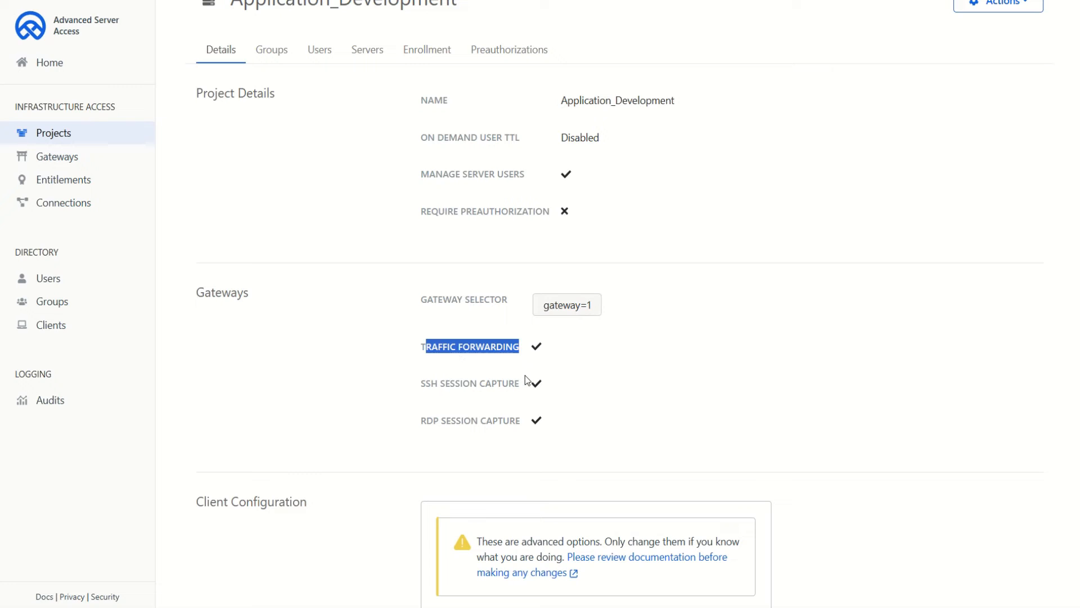
left_click_drag(526, 386, 433, 381)
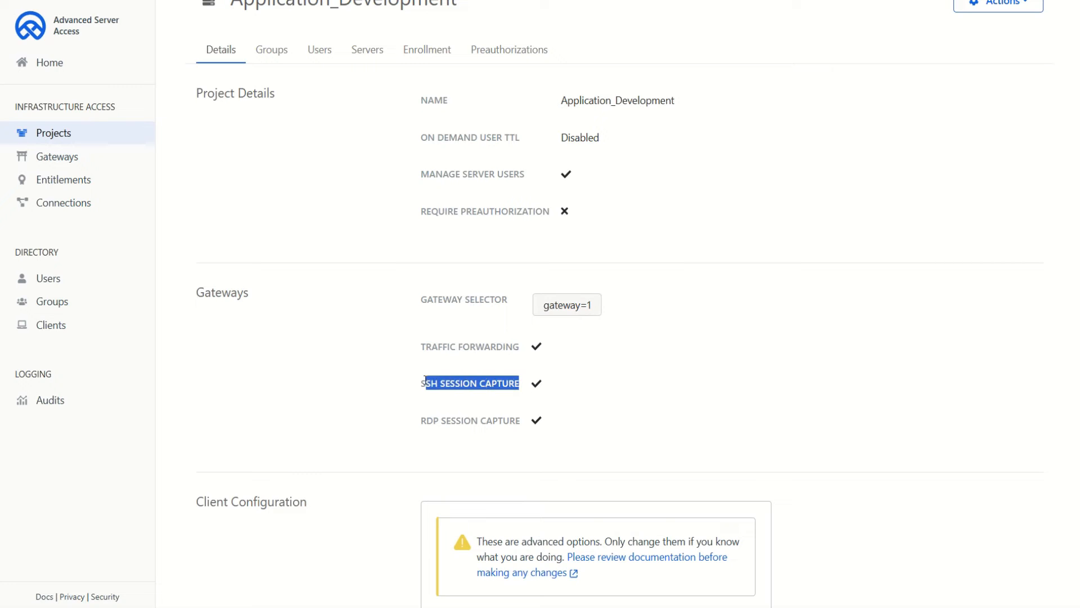
left_click_drag(523, 422, 419, 418)
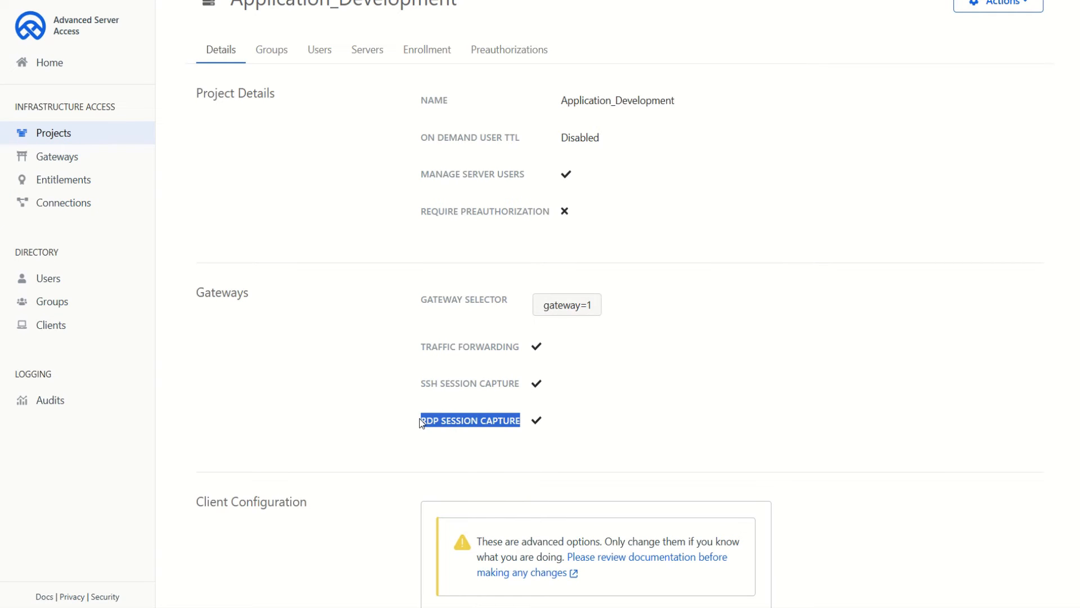
left_click(379, 394)
scroll(379, 394, "down", 4)
scroll(380, 394, "up", 5)
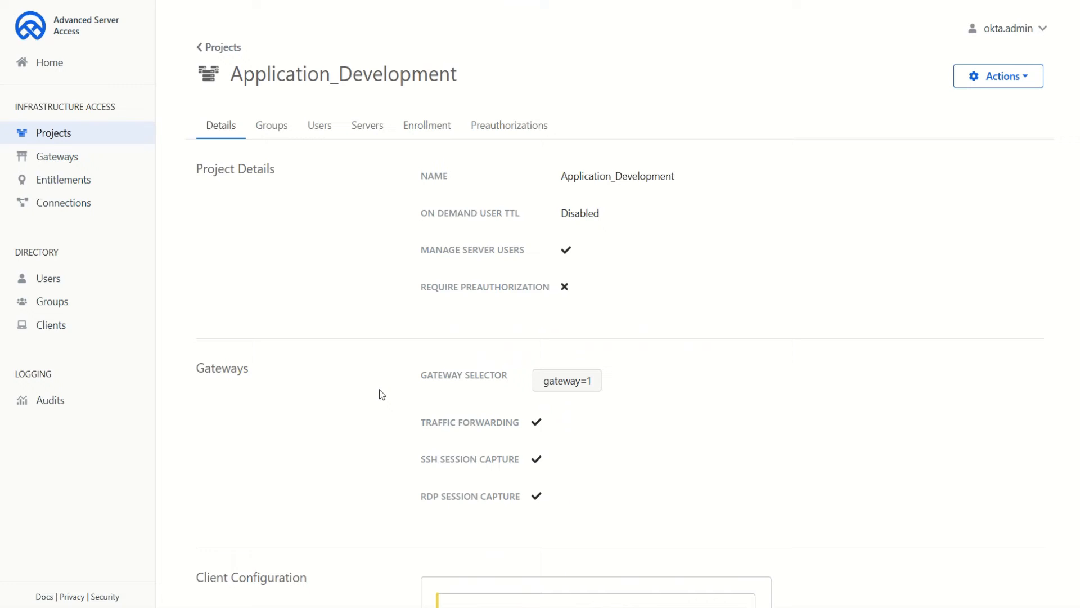
Open the project's DB-SRV Database Admin Role group for editing and highlight its name and the Specific Servers option
left_click(278, 132)
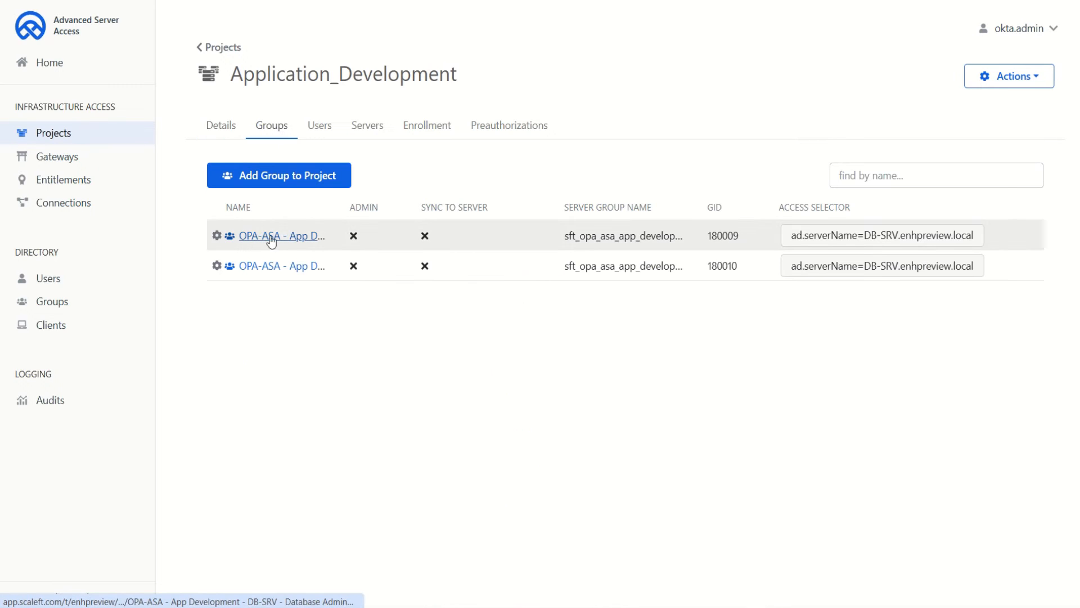
left_click(218, 235)
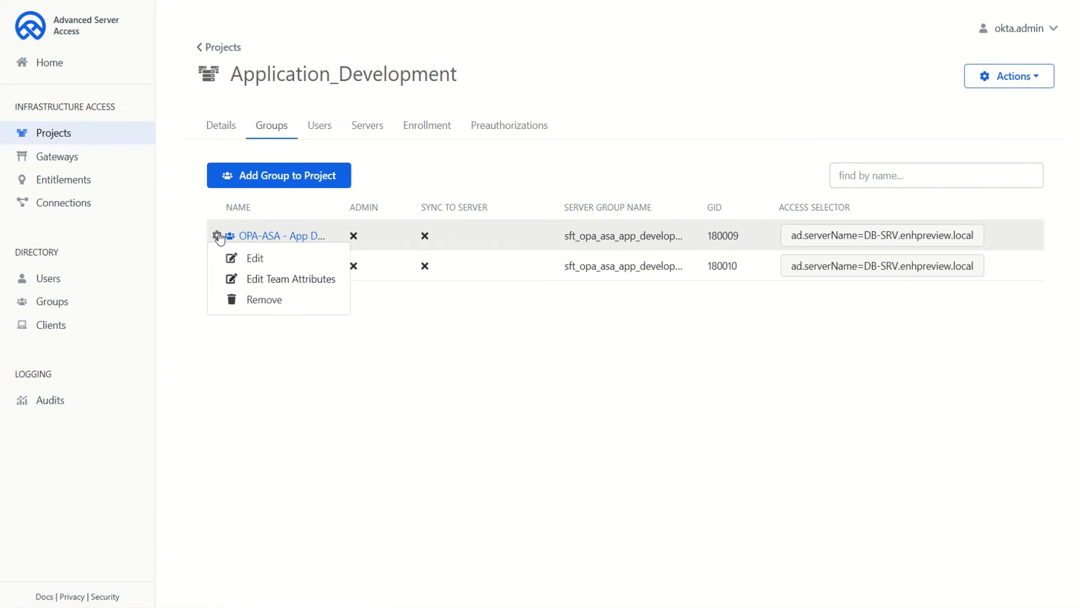
left_click(255, 258)
scroll(293, 258, "down", 1)
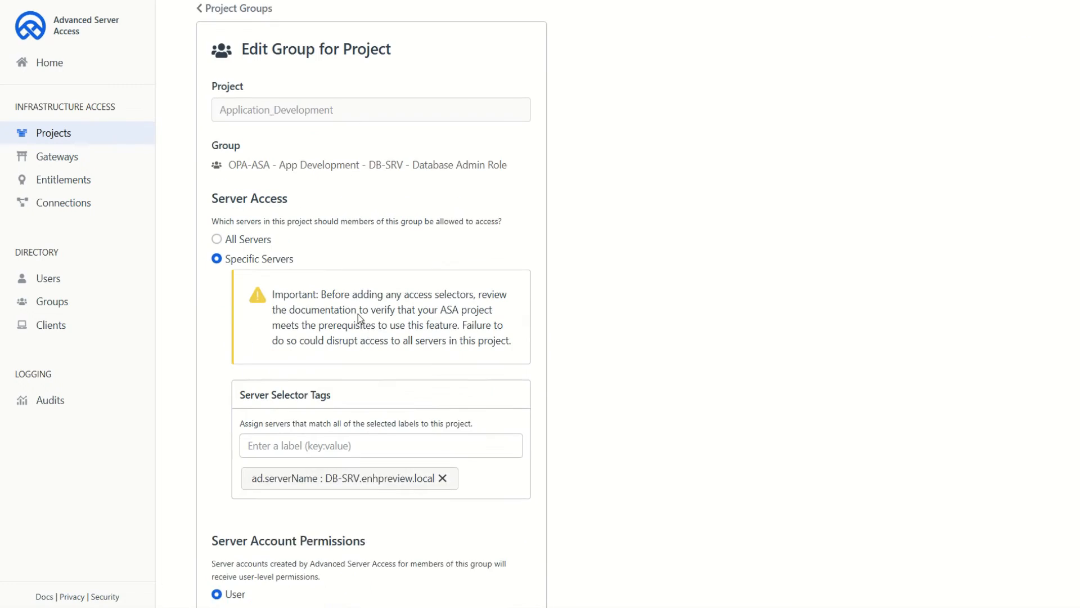
left_click_drag(513, 153, 226, 156)
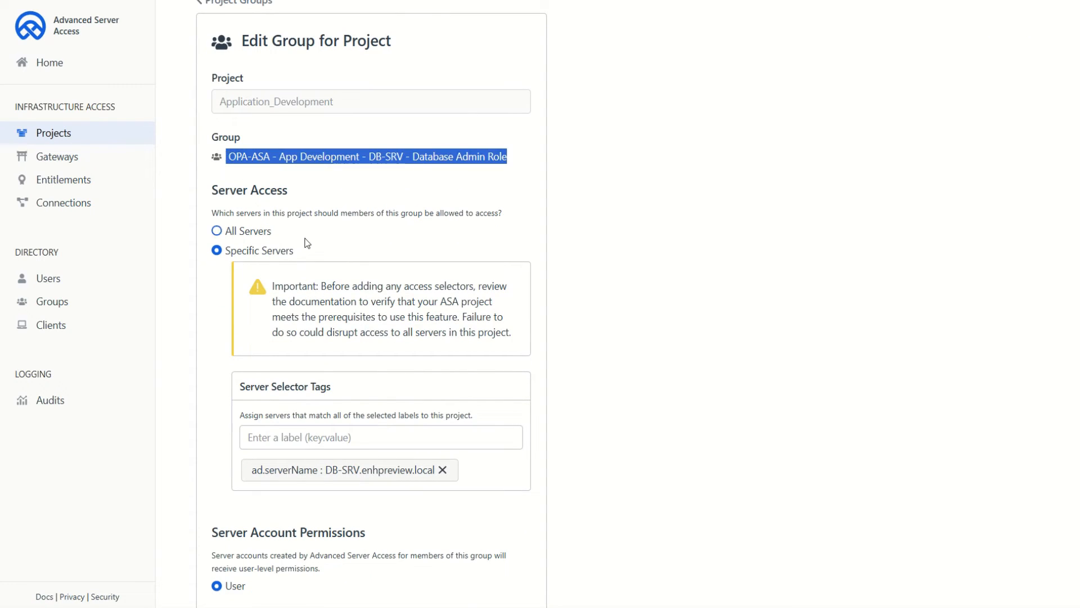
left_click_drag(307, 248, 225, 260)
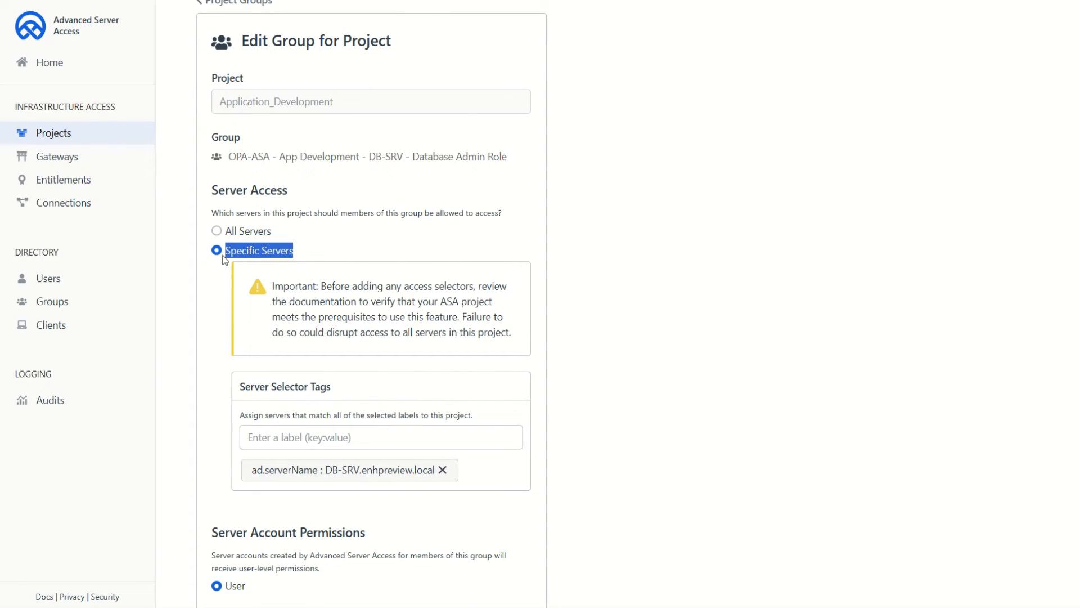
left_click(324, 250)
Highlight the Database Admin Role group's DB-SRV.enhpreview.local selector tag, update the group, and return to the project's groups
scroll(323, 246, "down", 4)
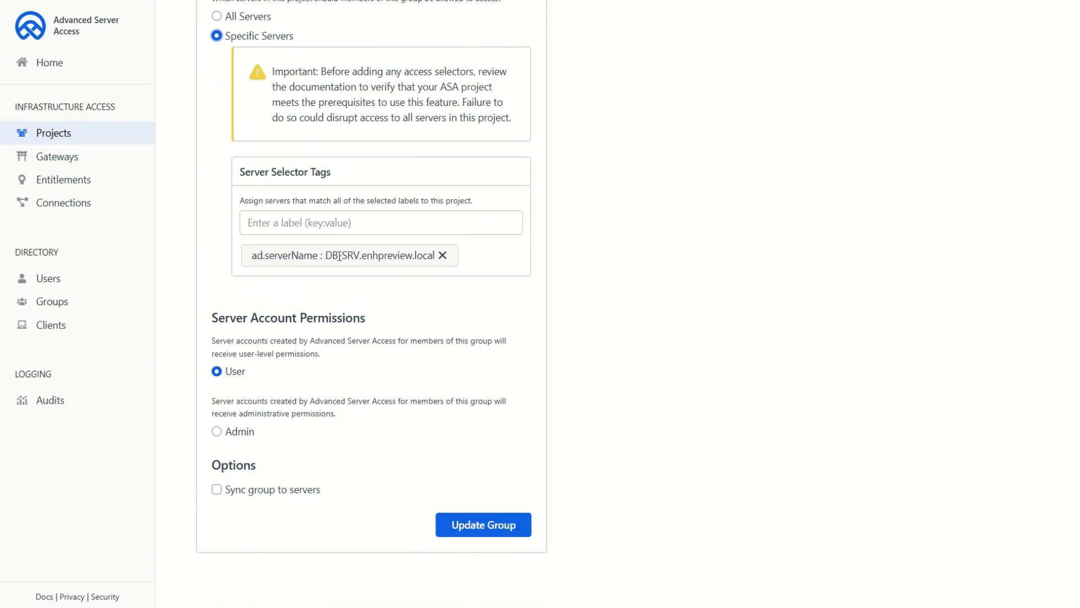
left_click_drag(325, 256, 413, 267)
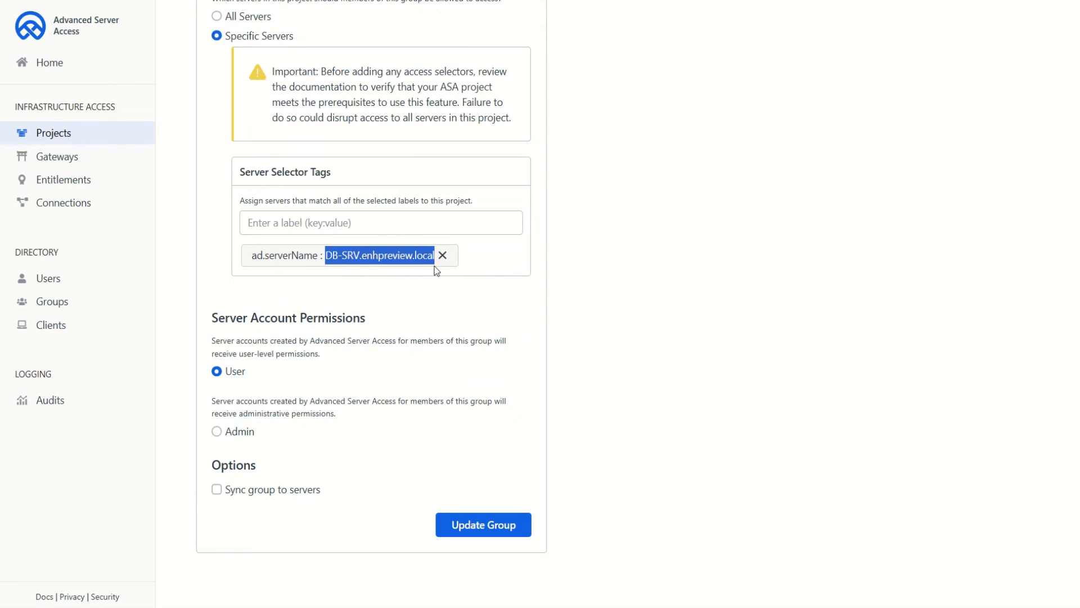
left_click(419, 302)
scroll(420, 301, "up", 5)
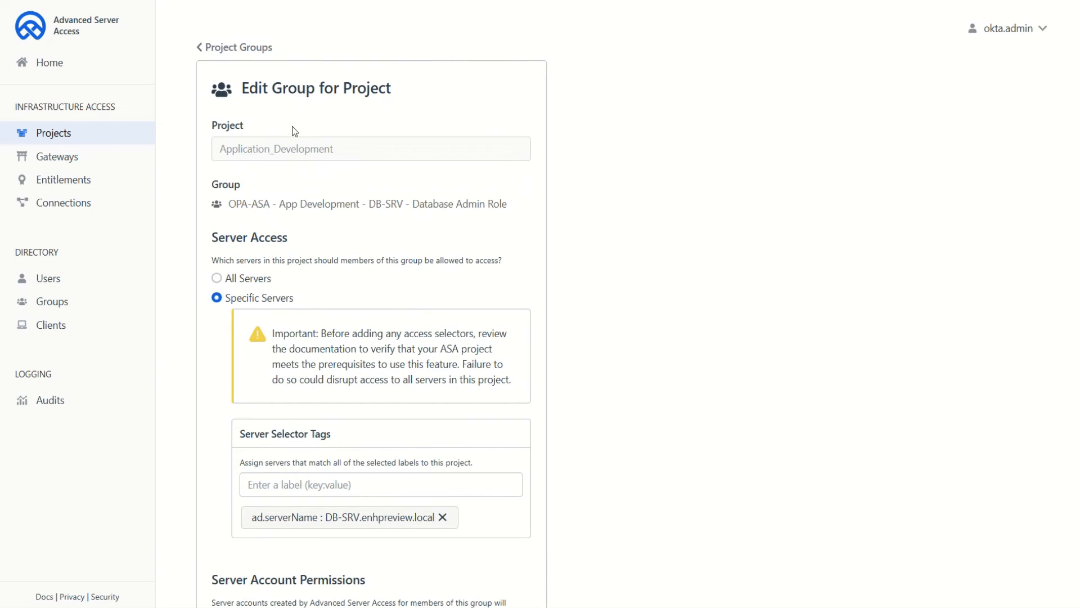
scroll(292, 131, "down", 5)
left_click(507, 540)
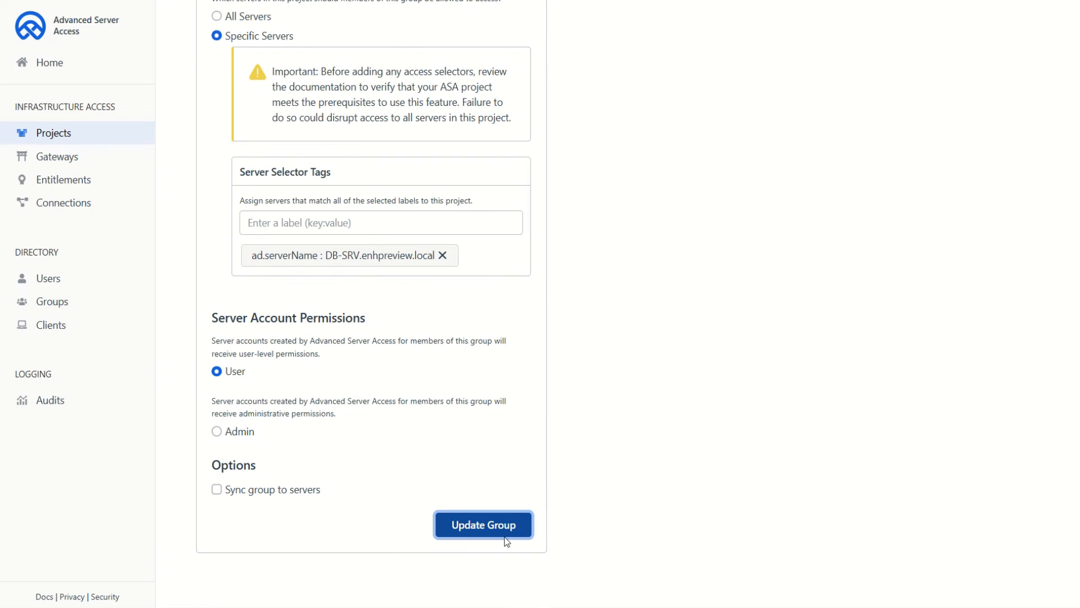
scroll(394, 253, "up", 4)
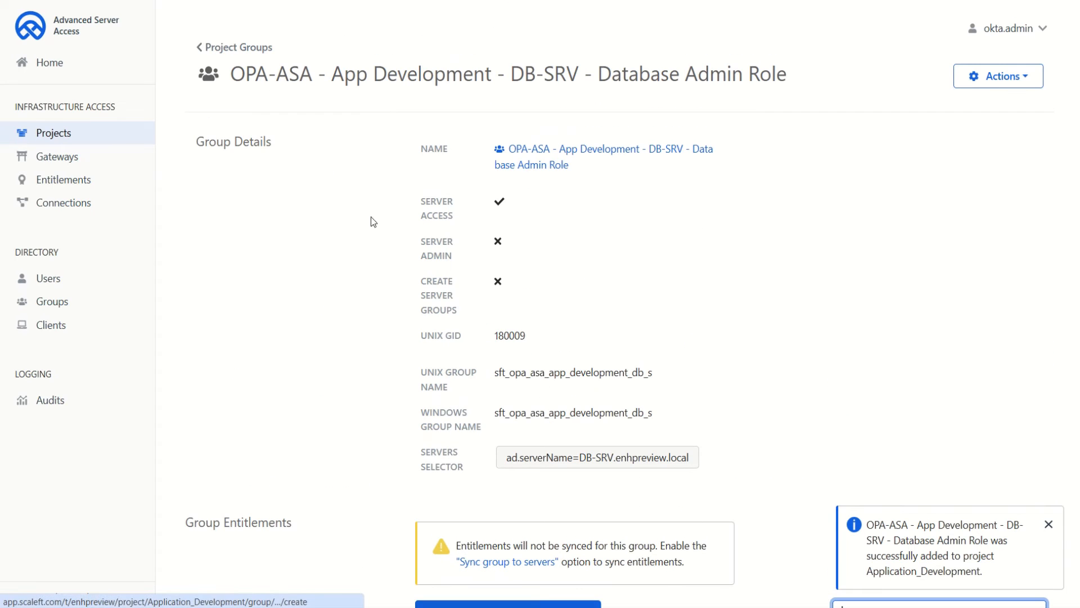
left_click(270, 50)
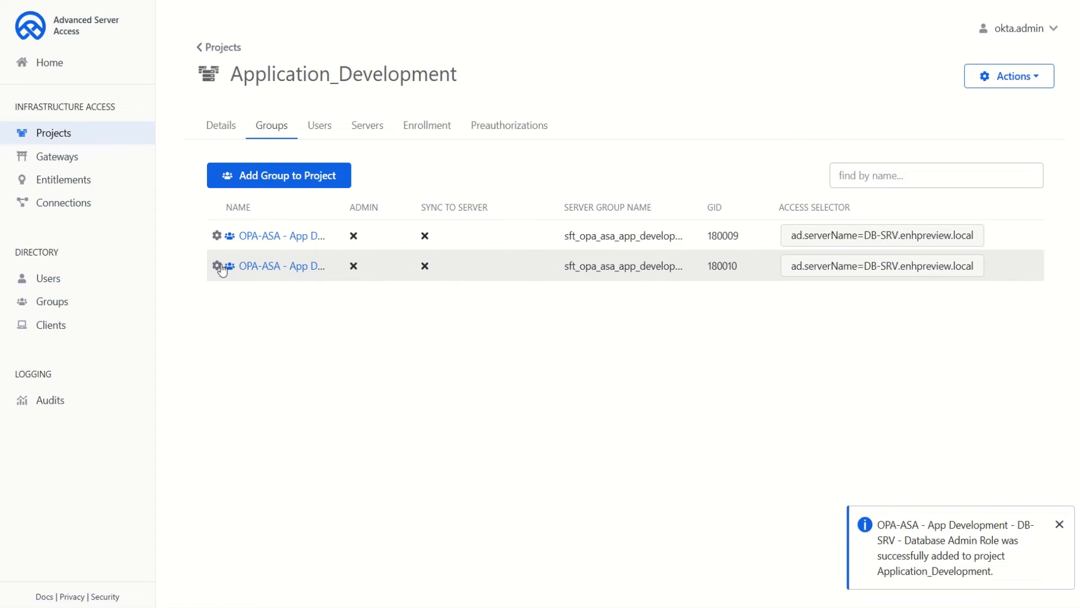
Open the DB-SRV Read Only Admin Role group for editing and highlight its name and the Specific Servers option
left_click(218, 266)
left_click(239, 289)
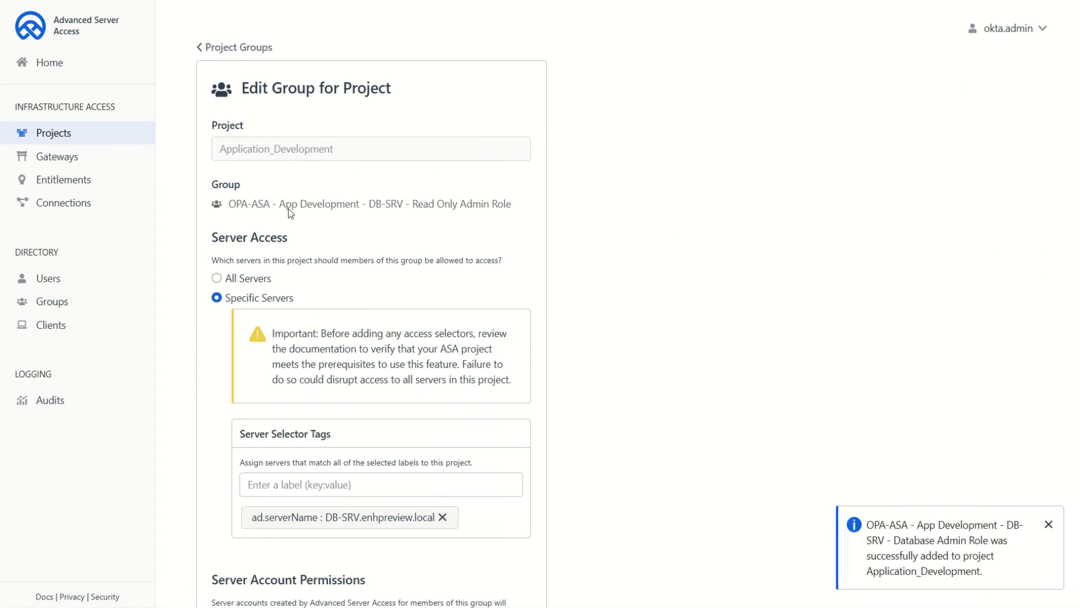
left_click_drag(521, 205, 227, 203)
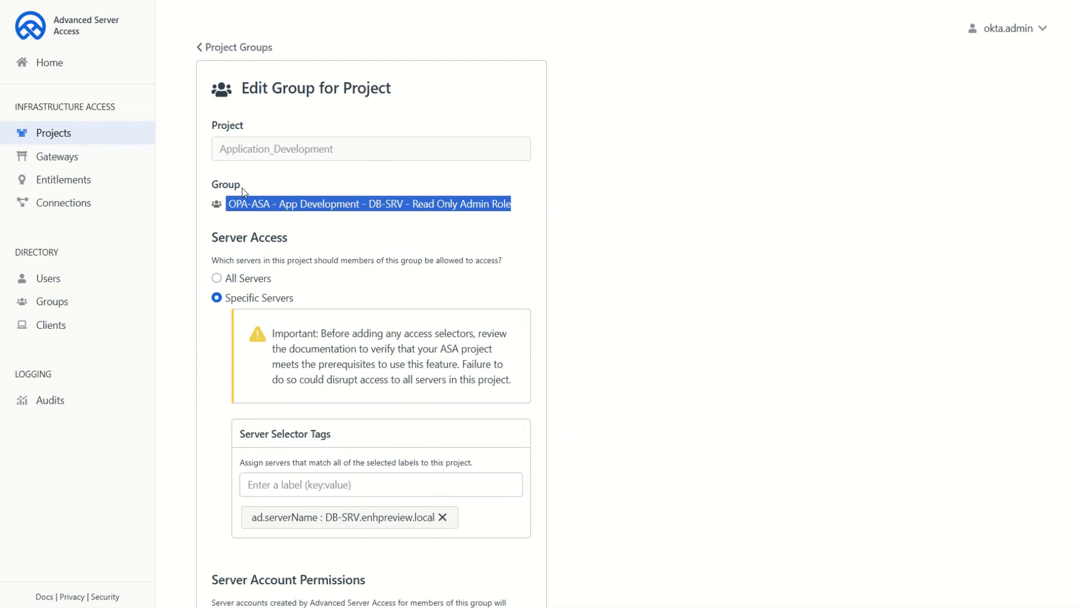
scroll(318, 291, "down", 1)
left_click_drag(302, 272, 234, 269)
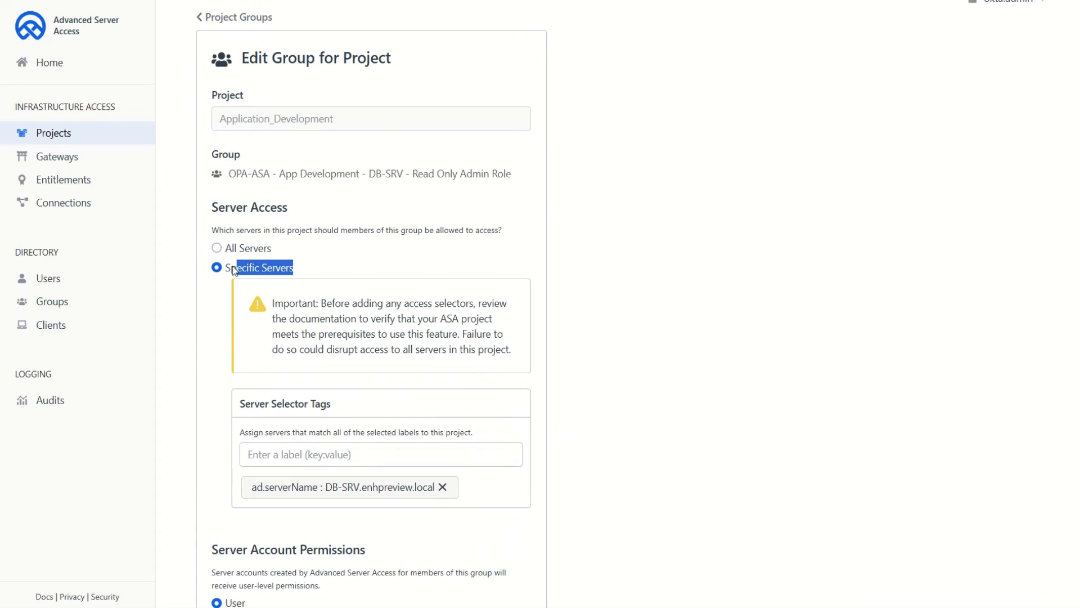
Highlight the Read Only Admin Role group's DB-SRV.enhpreview.local selector tag and return to the project's groups without updating
scroll(347, 293, "down", 3)
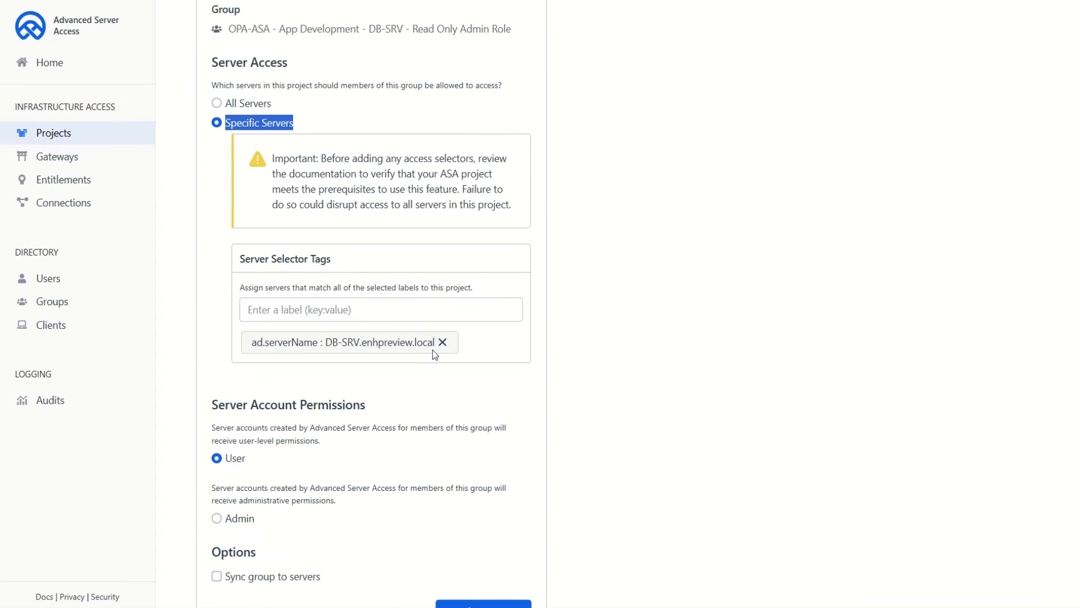
left_click_drag(324, 342, 441, 353)
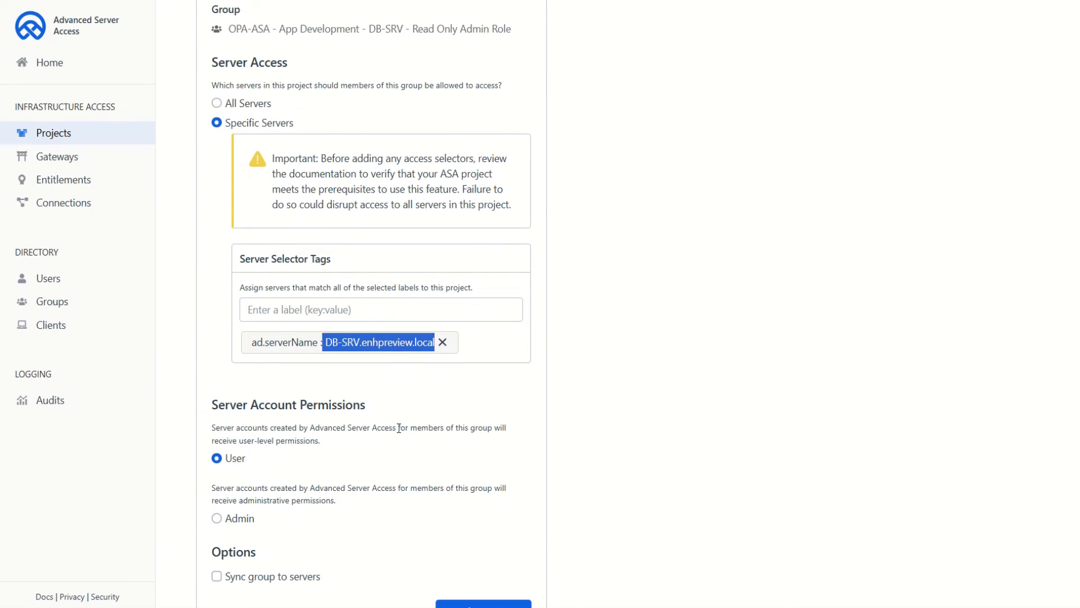
scroll(398, 426, "down", 2)
scroll(401, 439, "up", 5)
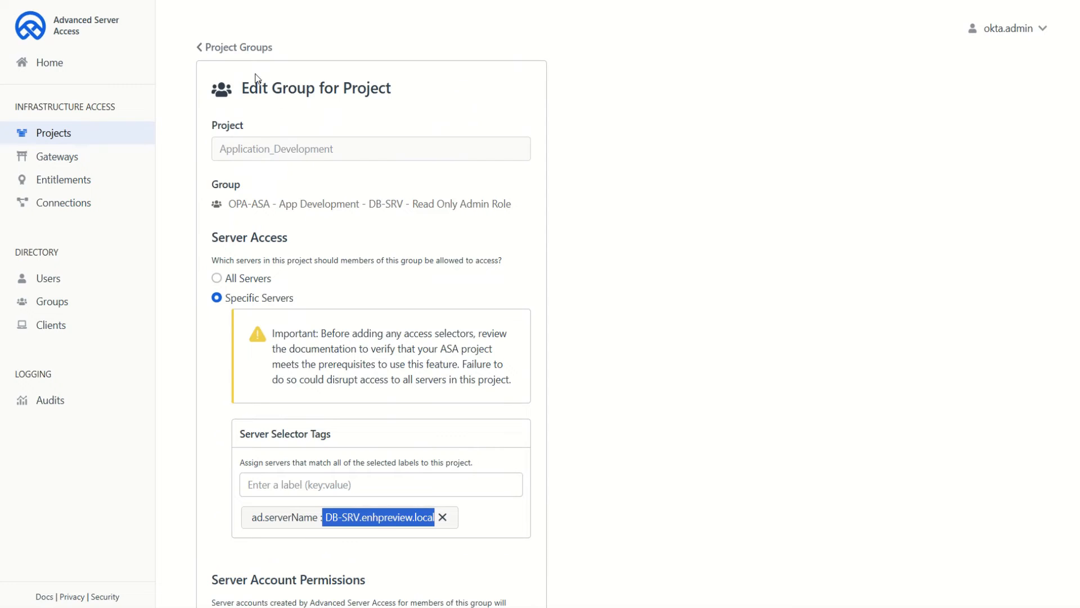
left_click(243, 45)
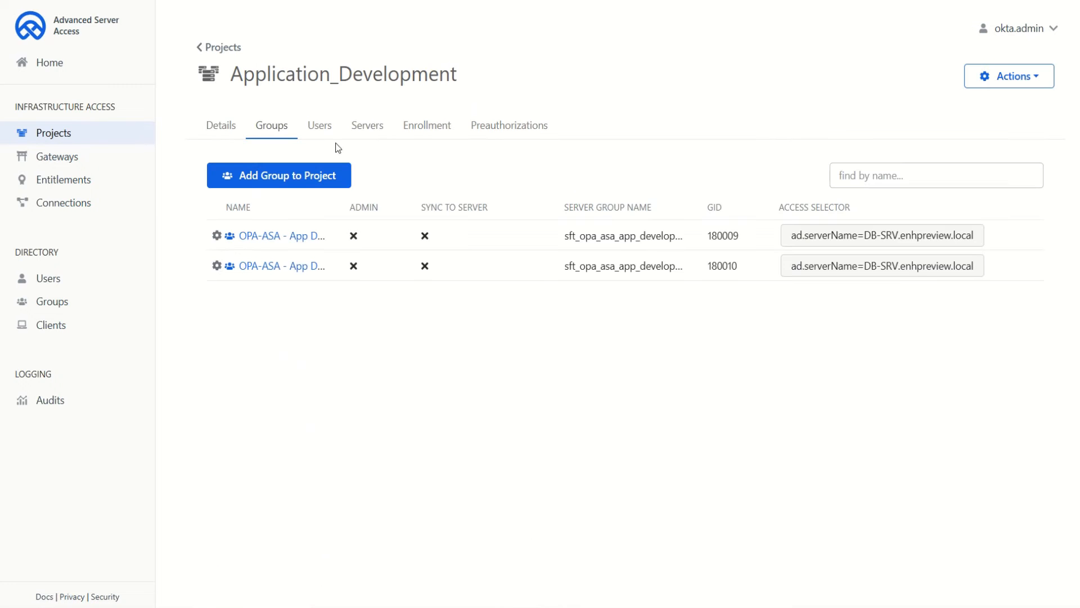
Show the project's servers and highlight the DB-SRV and APP-SRV hostnames and DB-SRV's source
left_click(374, 138)
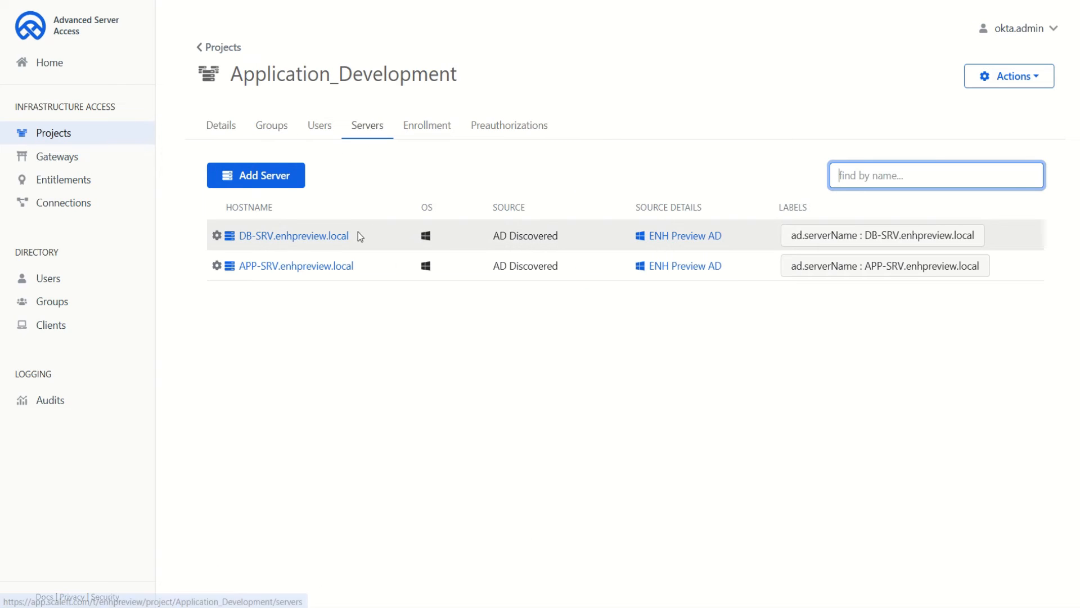
left_click_drag(367, 234, 236, 235)
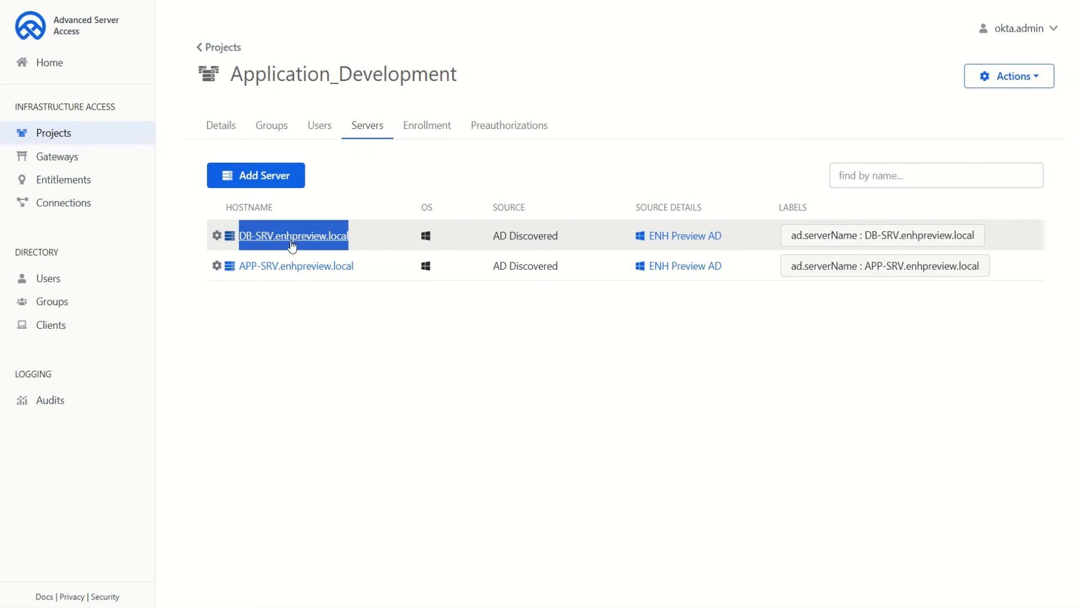
left_click_drag(377, 266, 239, 267)
left_click(335, 312)
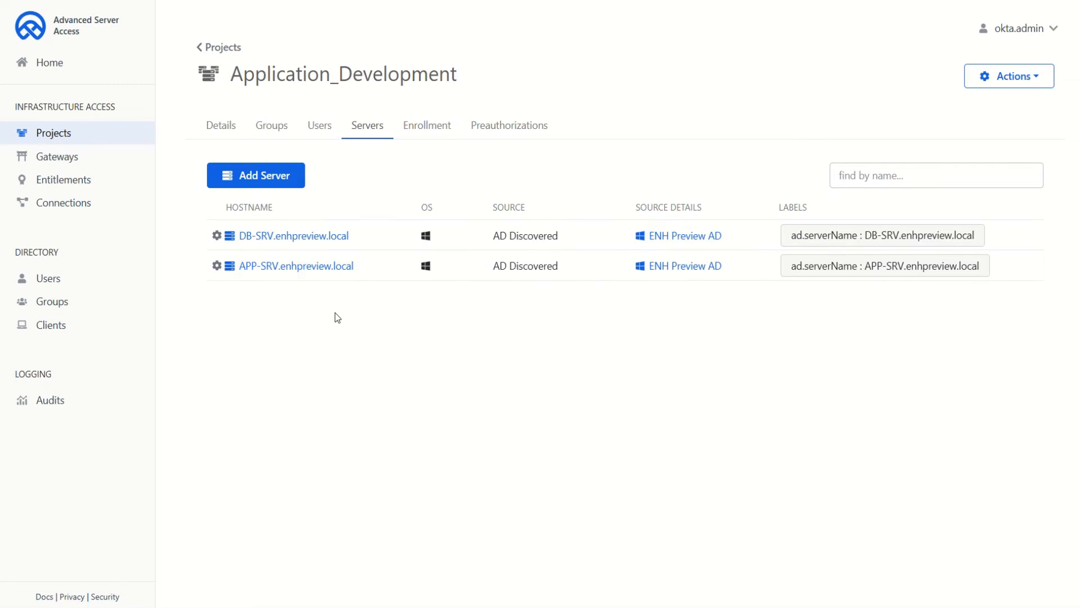
left_click_drag(577, 234, 487, 232)
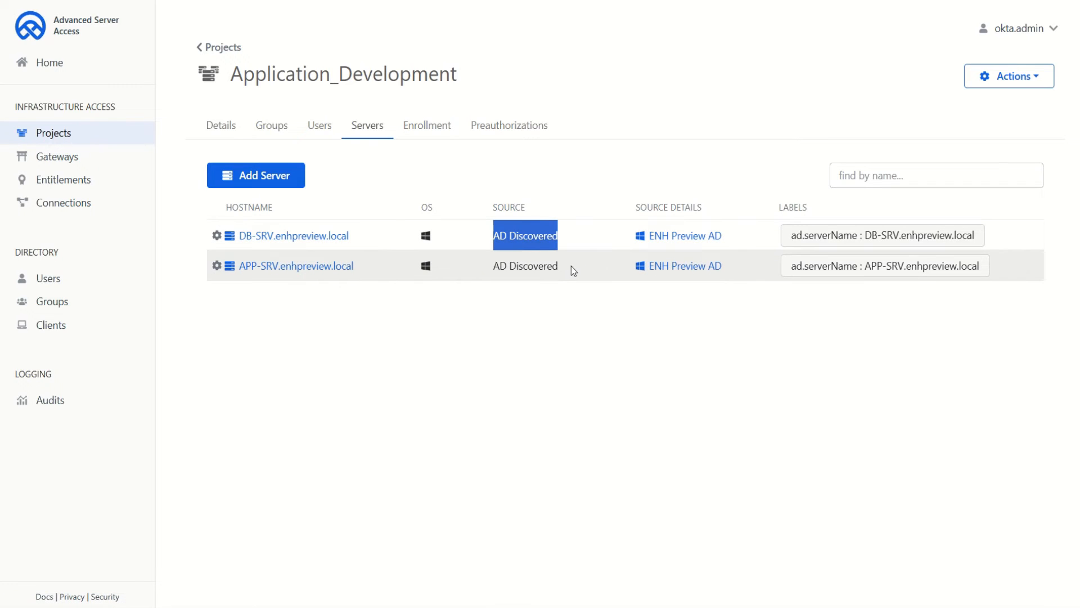
Highlight APP-SRV's AD Discovered source, and switch to Okta Privileged Access to show its directory groups
left_click_drag(571, 265, 485, 269)
left_click(670, 370)
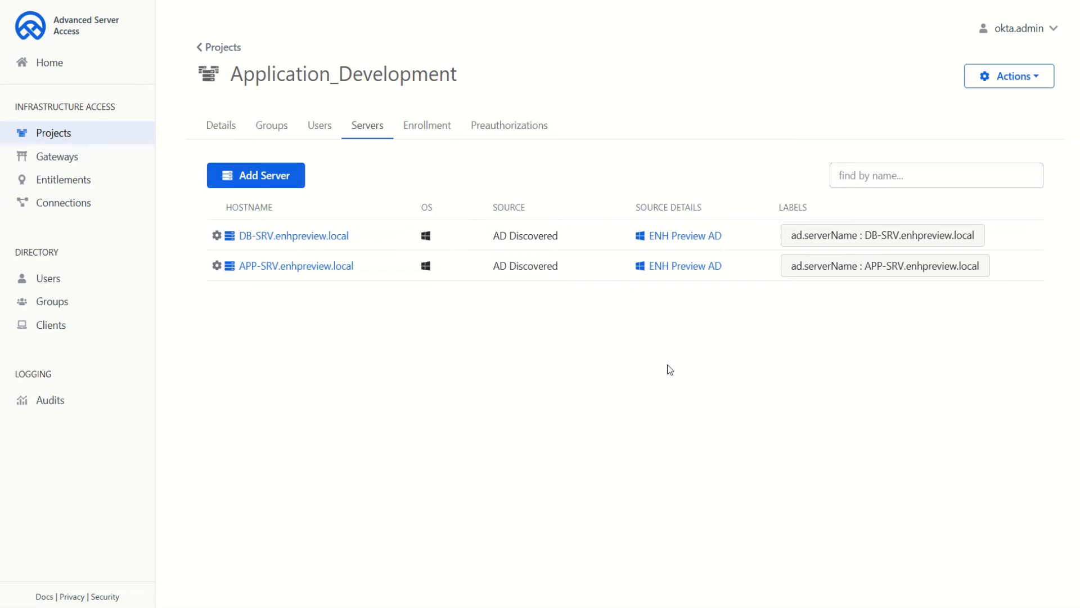
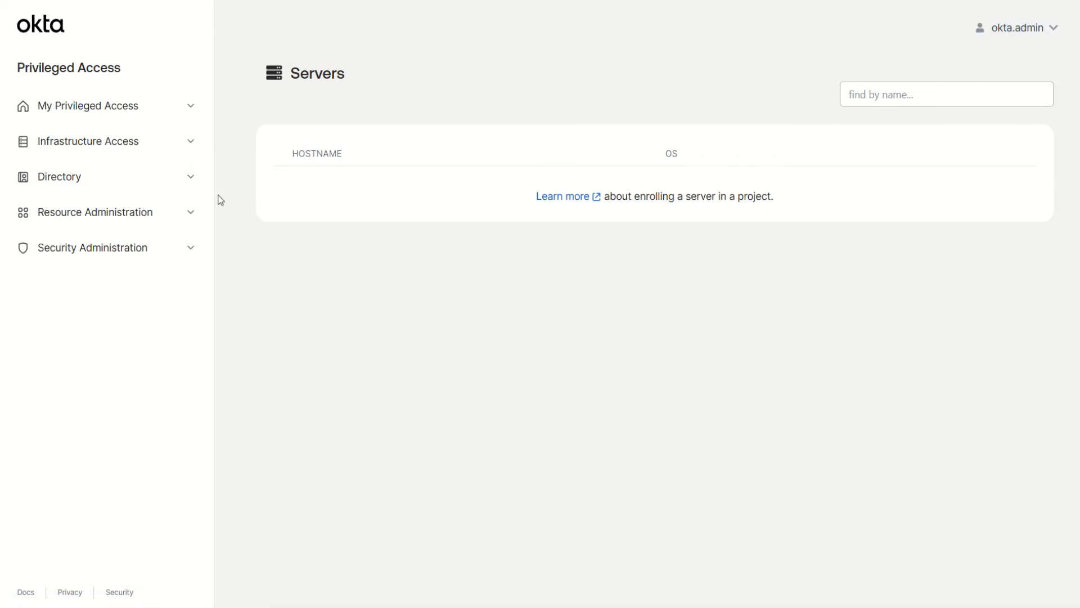
left_click(193, 186)
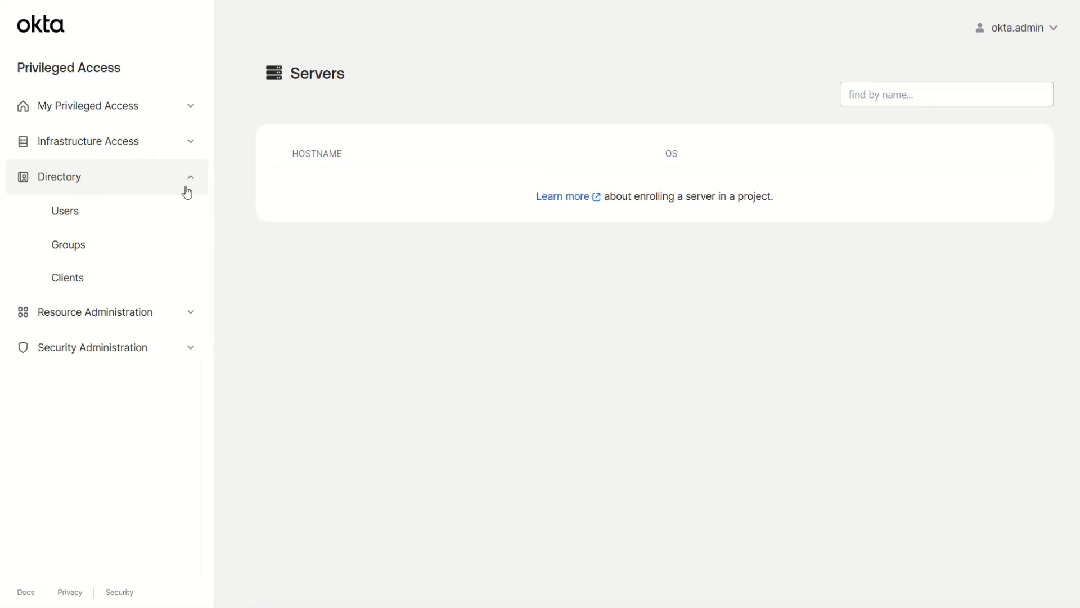
left_click(153, 251)
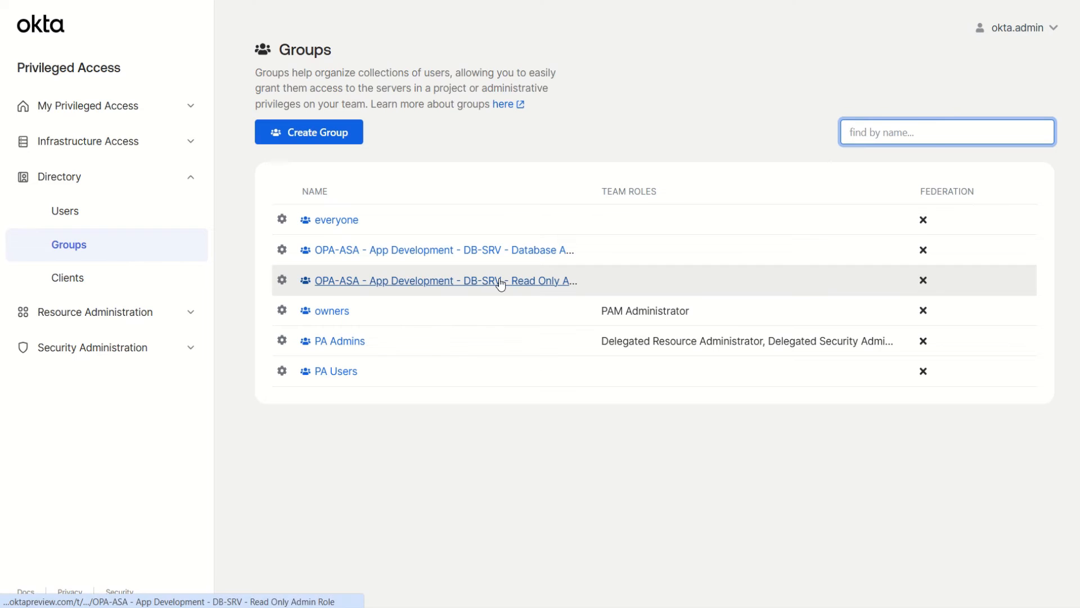
Highlight the Application_Development resource group in resource management and open its details
left_click(173, 311)
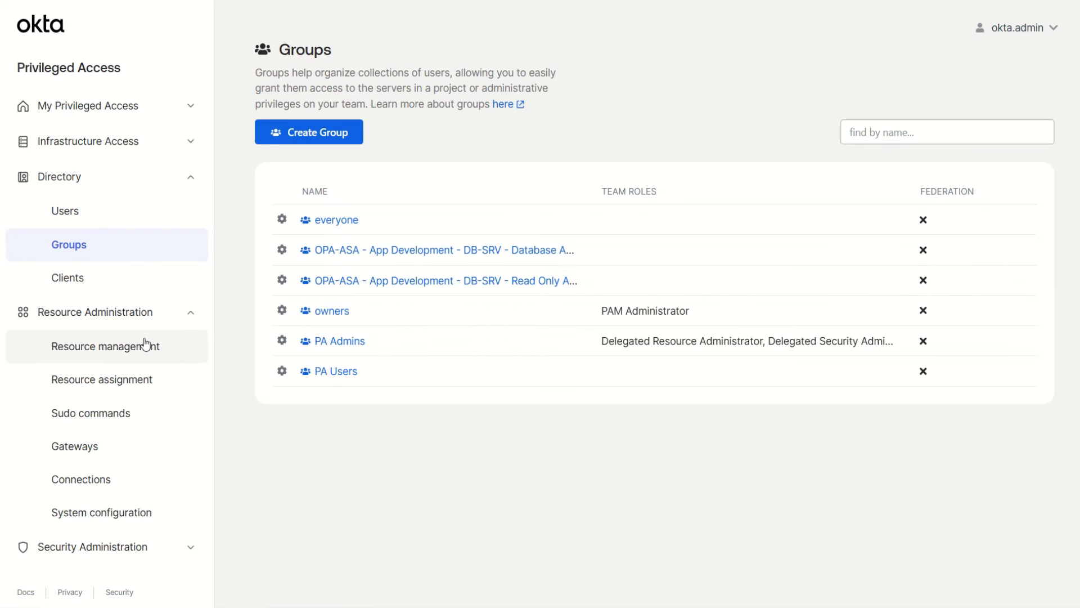
left_click(145, 345)
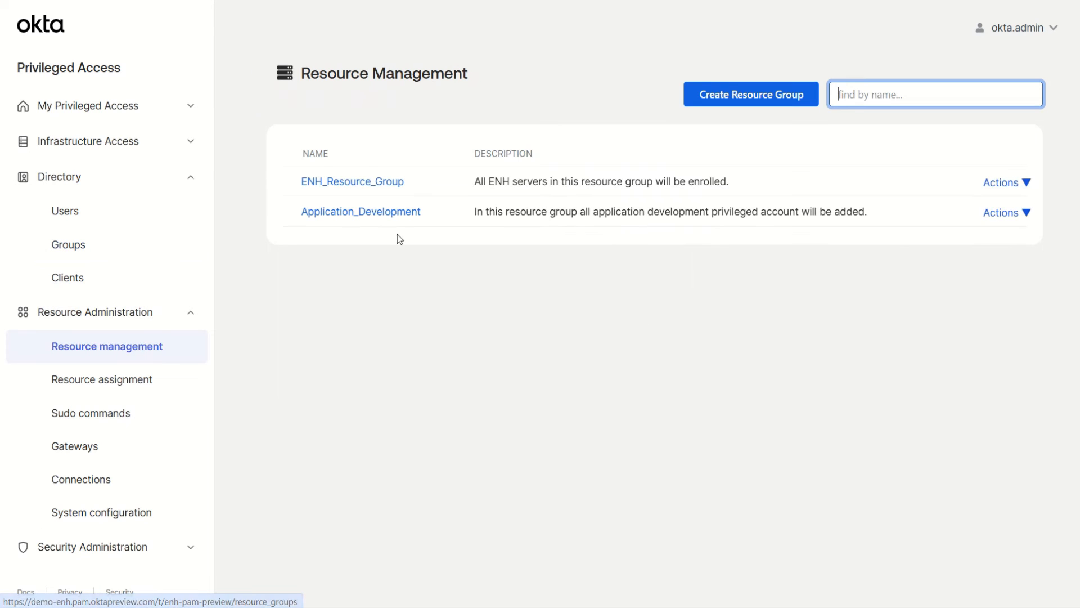
left_click_drag(435, 213, 298, 206)
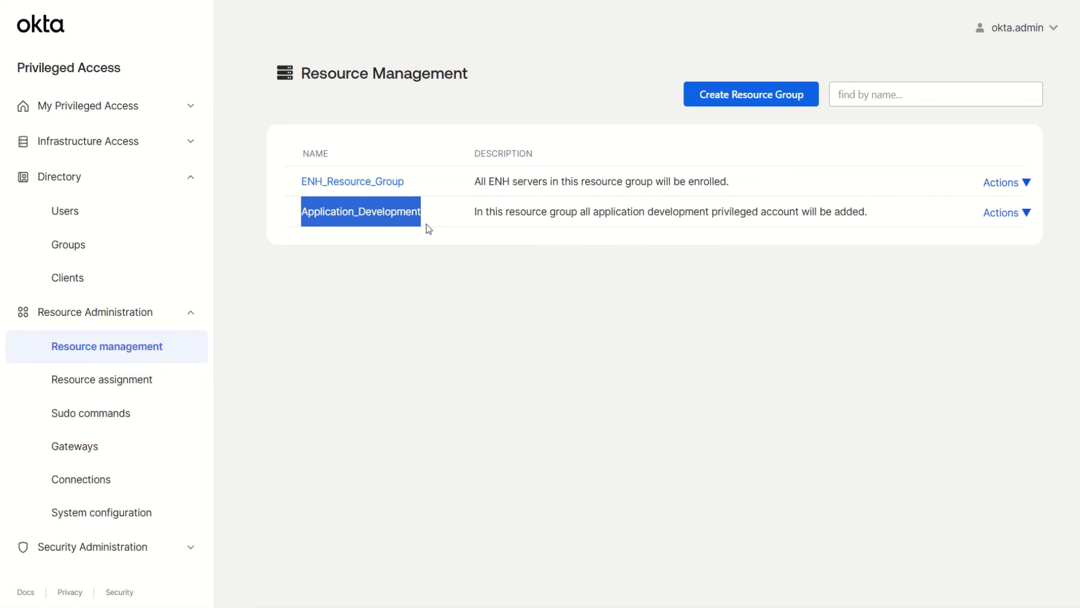
left_click(390, 212)
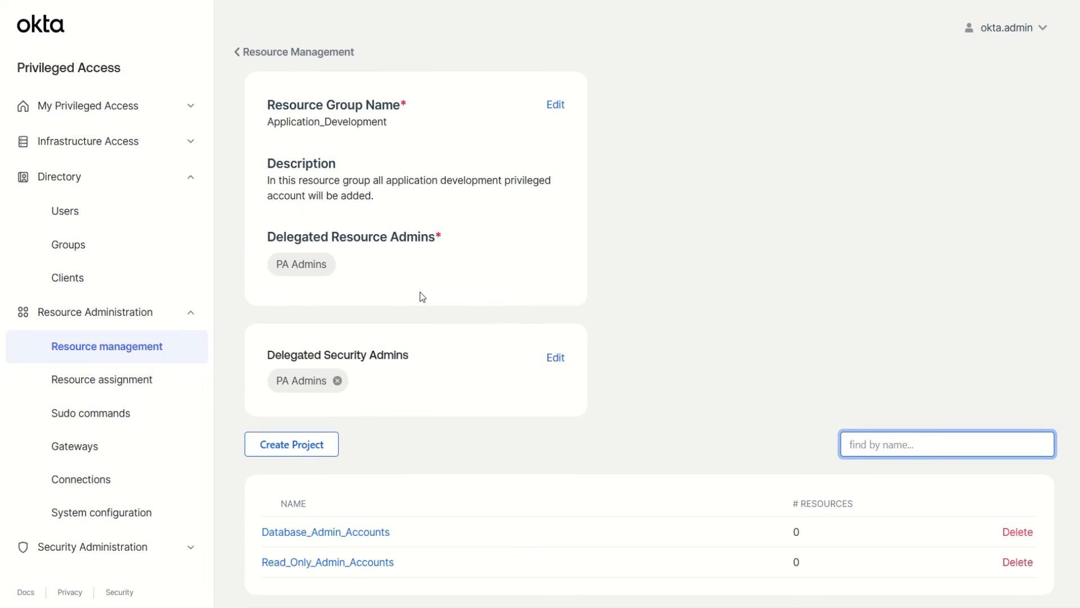
Highlight the resource group's Database_Admin_Accounts and Read_Only_Admin_Accounts projects
scroll(420, 292, "down", 1)
left_click_drag(394, 500, 260, 502)
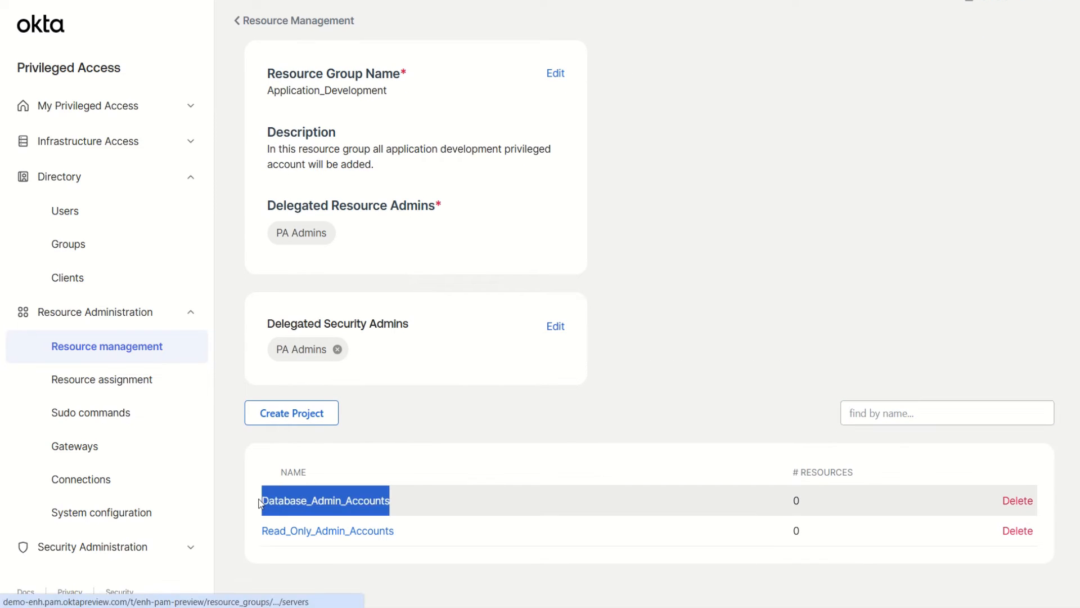
left_click_drag(429, 535, 258, 534)
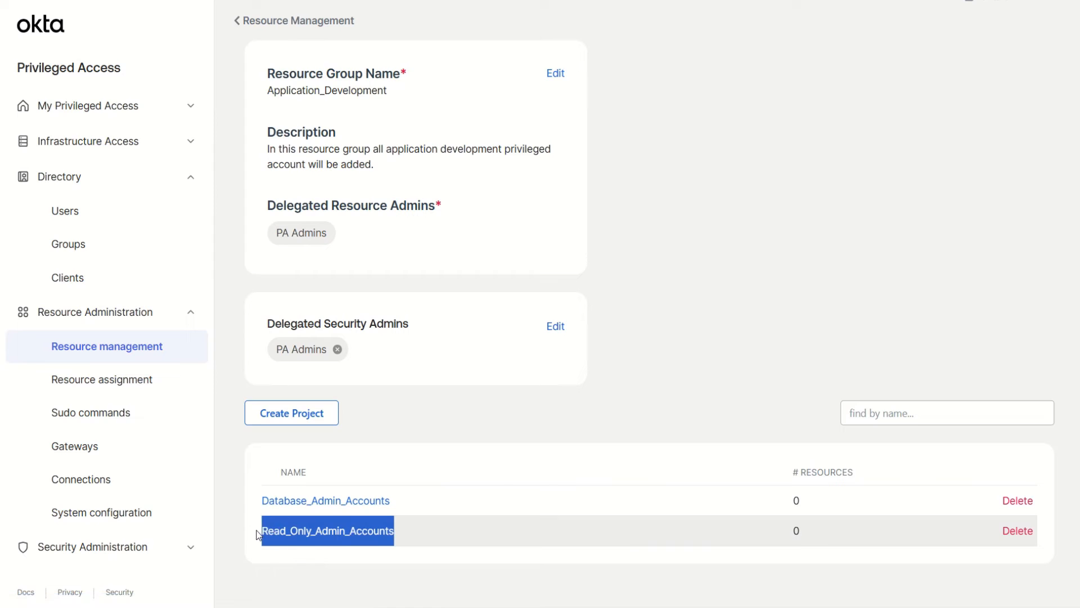
left_click(337, 557)
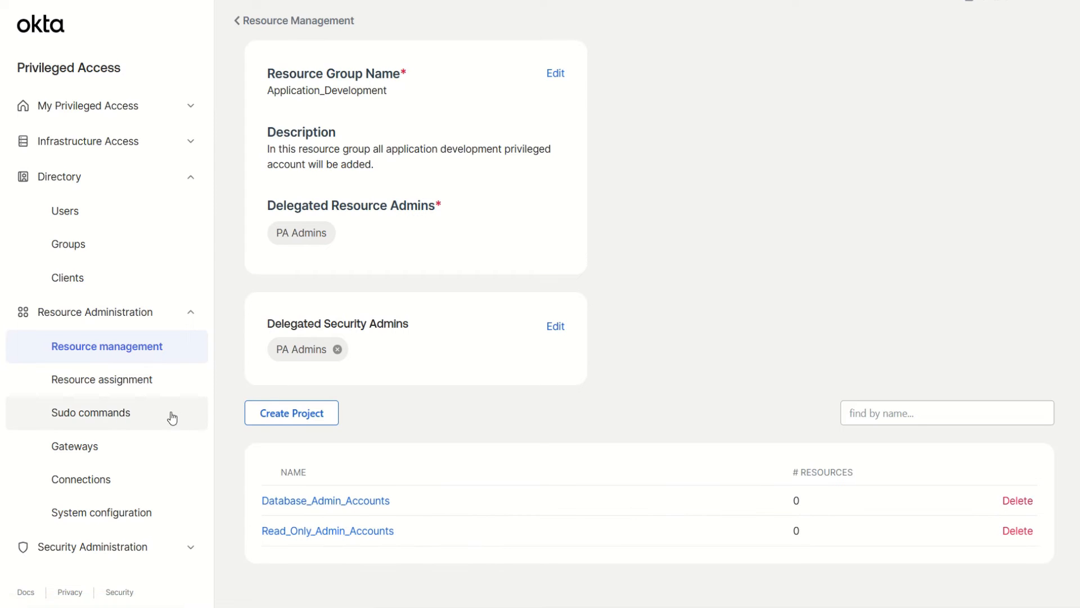
Show the Active Directory connections and check the available actions for the enhpreview.local domain without applying any
left_click(132, 482)
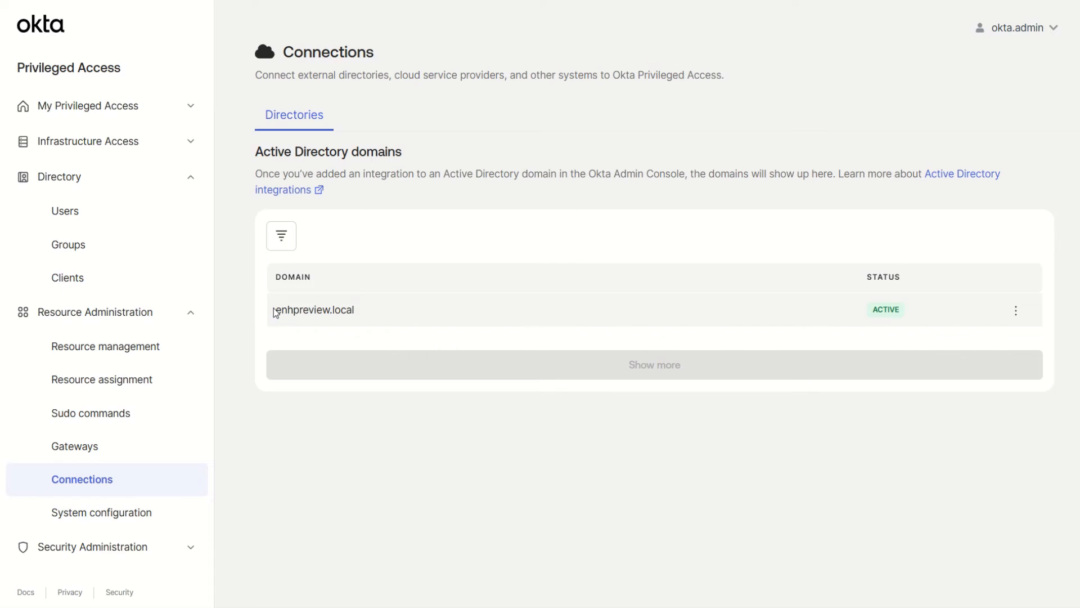
left_click(1016, 310)
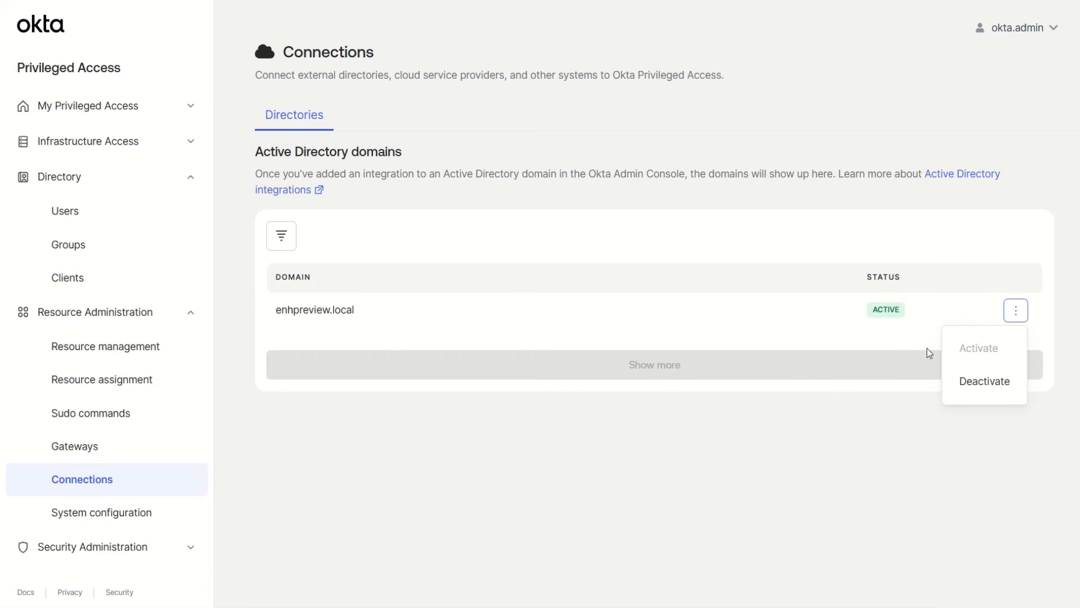
left_click(705, 434)
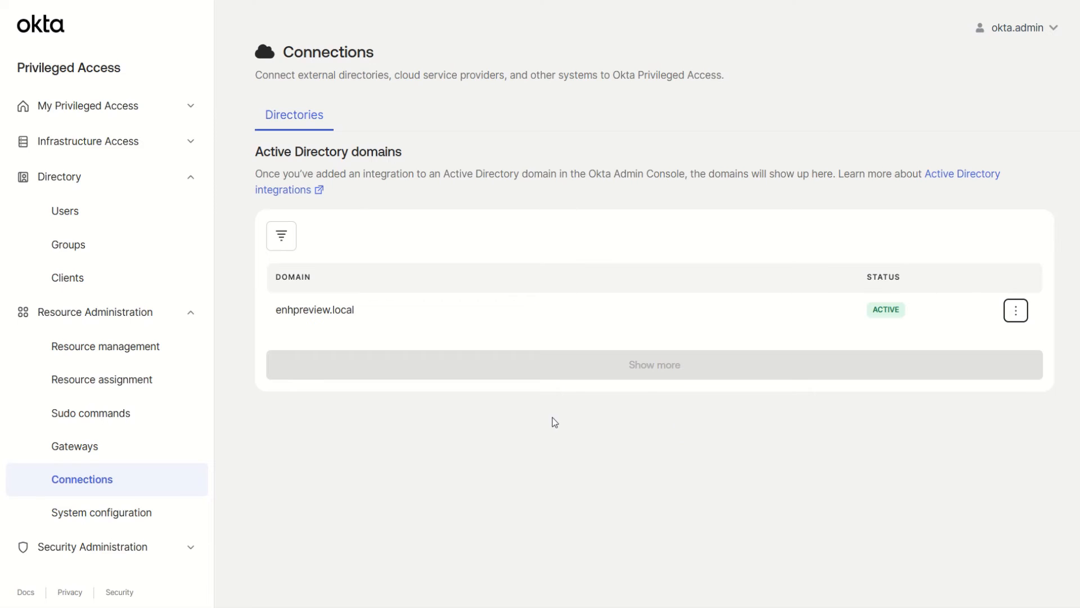
Highlight the enhpreview.local domain under resource assignment's Active Directory domains and synchronize its app users
left_click(192, 380)
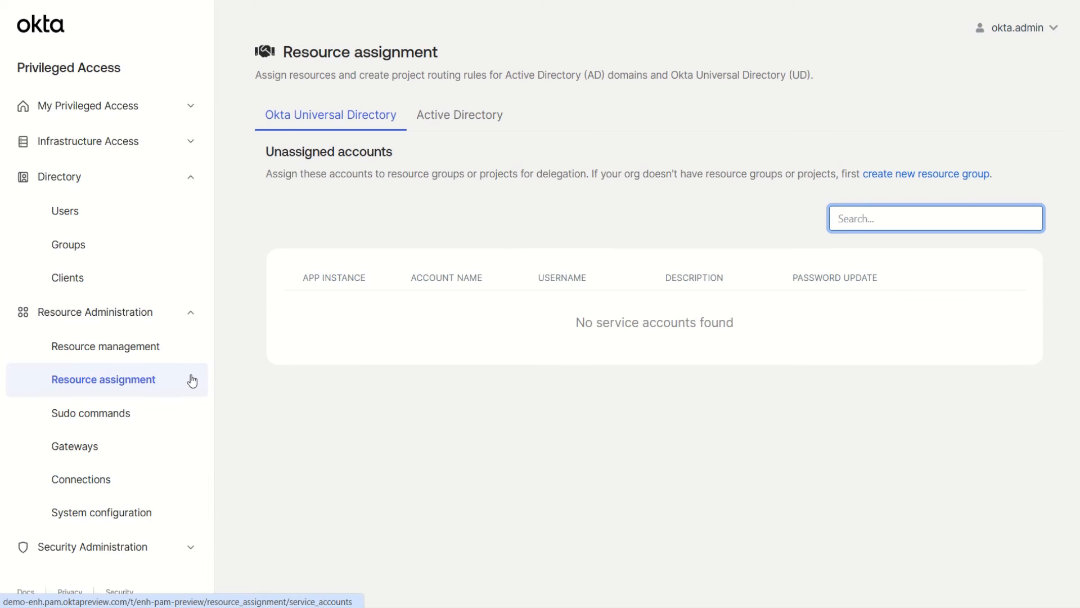
left_click(479, 134)
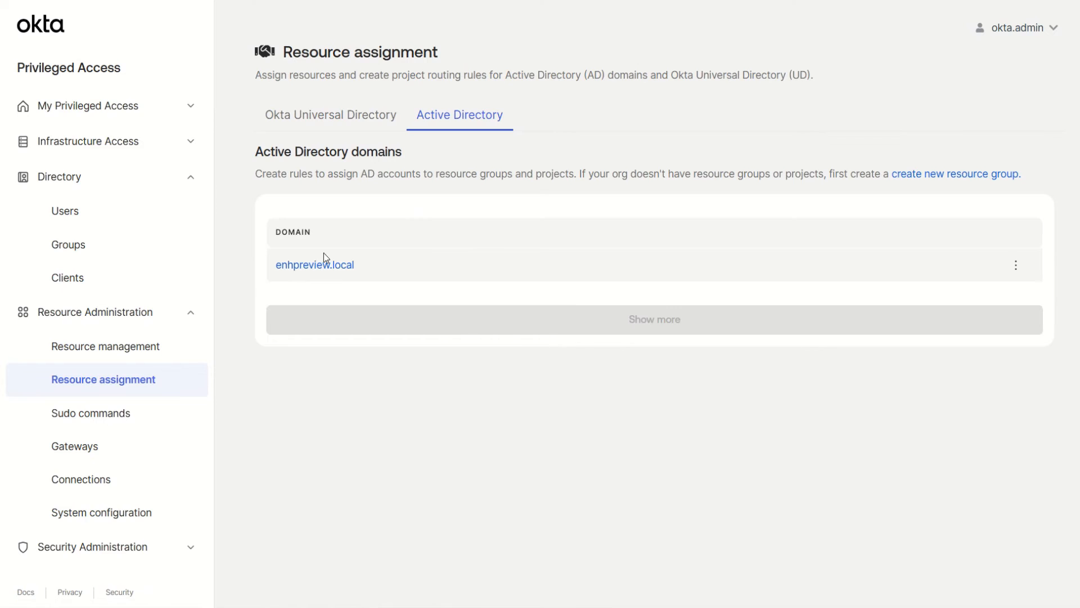
left_click_drag(361, 268, 264, 277)
left_click(730, 394)
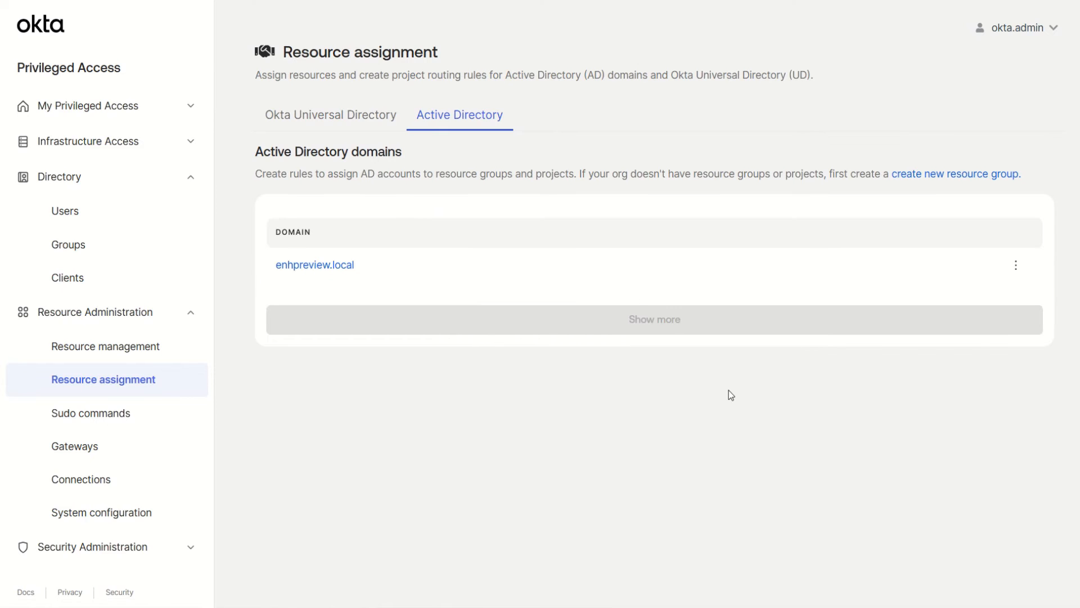
left_click(1015, 266)
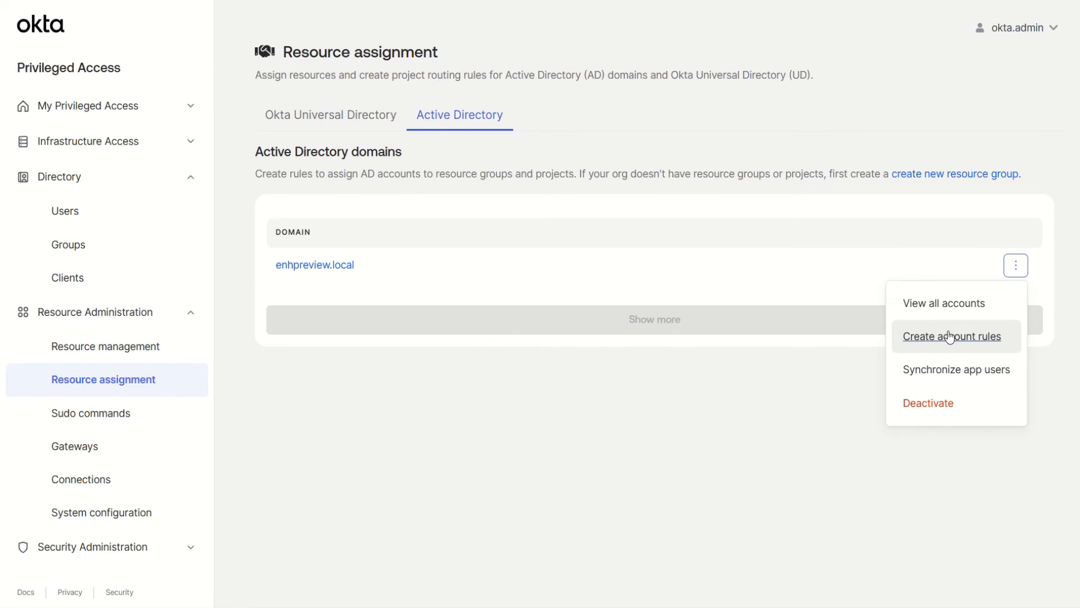
left_click(965, 371)
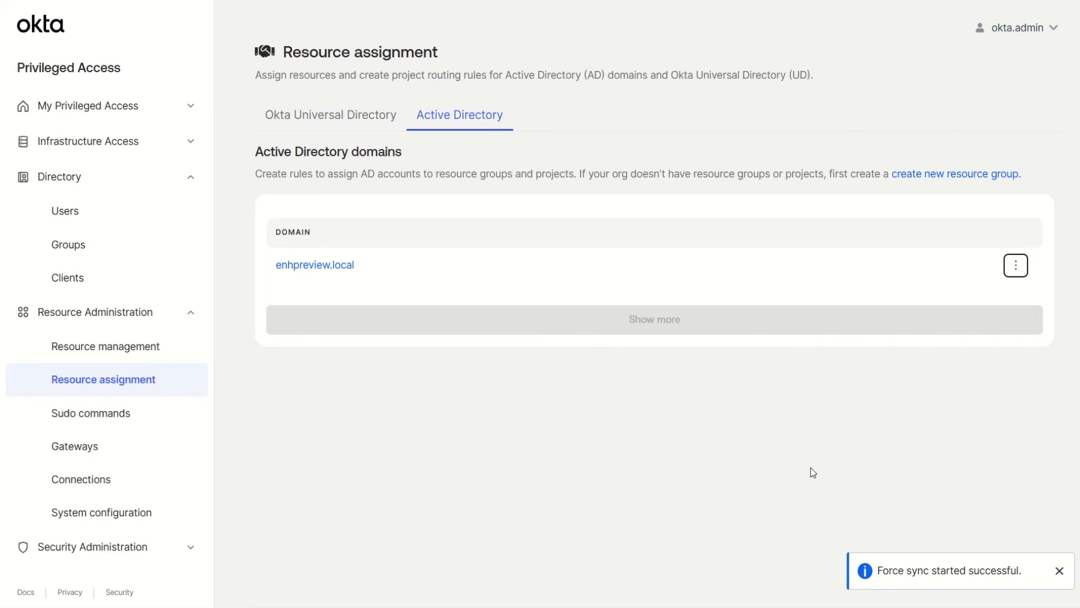
Open the account rules of the enhpreview.local domain and highlight the Read Only Admin Rule
left_click(338, 265)
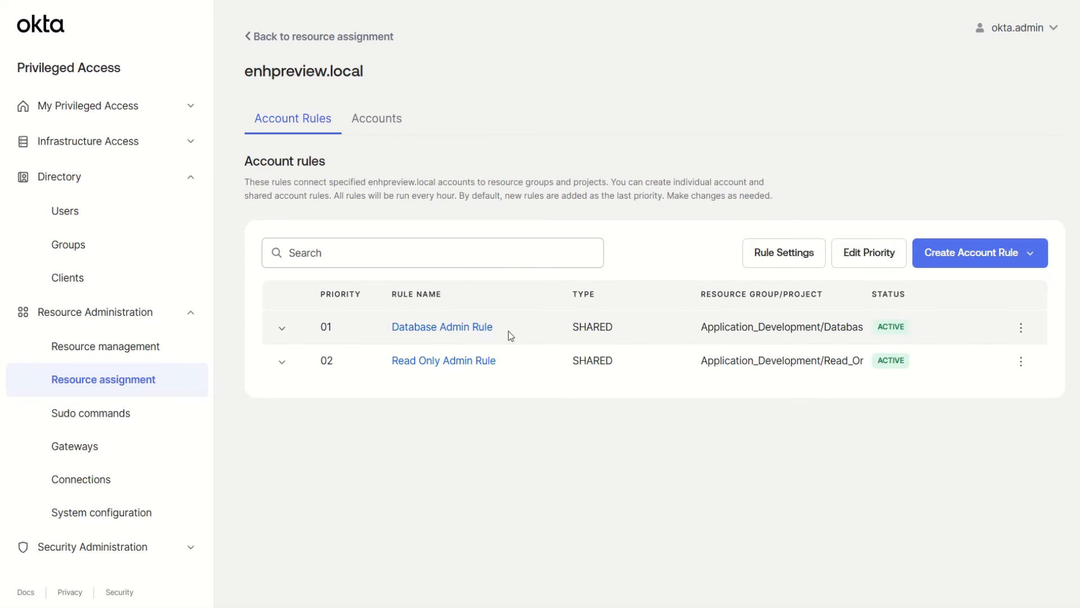
left_click_drag(521, 366, 379, 357)
left_click(667, 430)
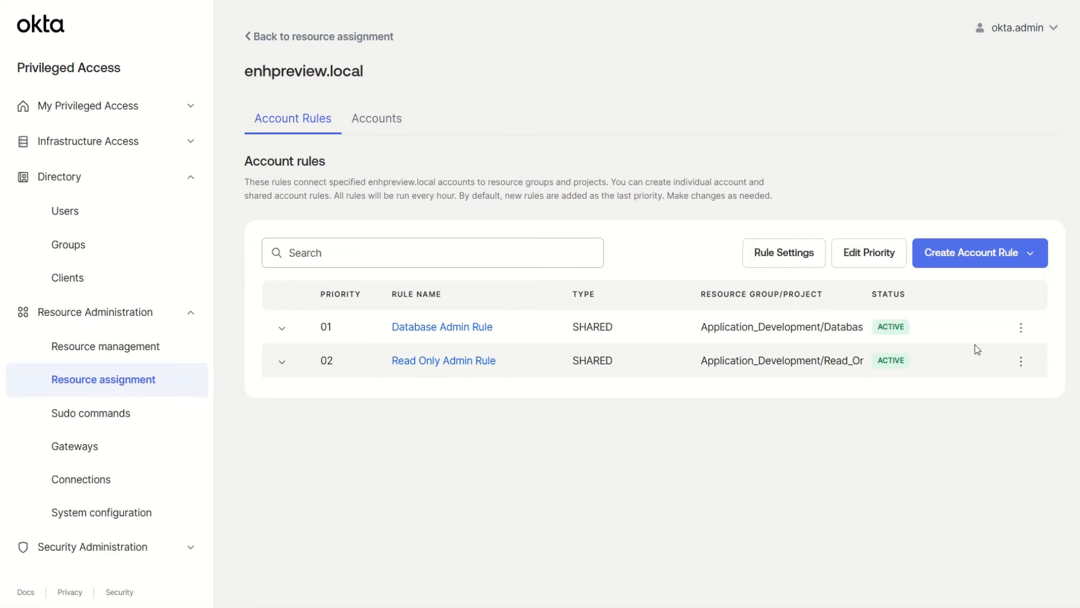
Open the Database Admin Rule for editing, highlight its rule name, and show its resource group and project
left_click(1021, 327)
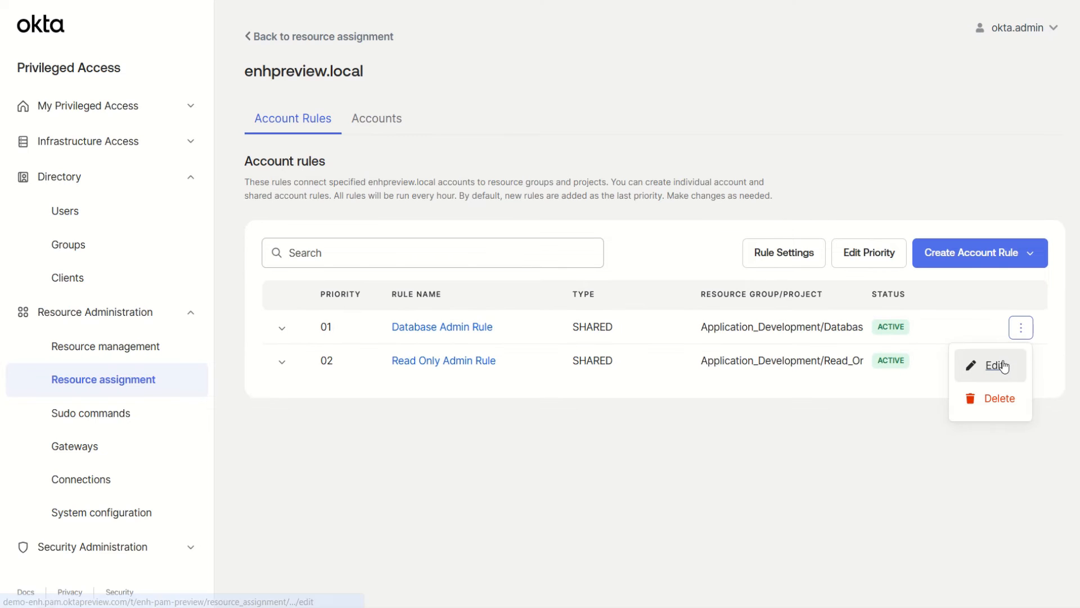
left_click(996, 366)
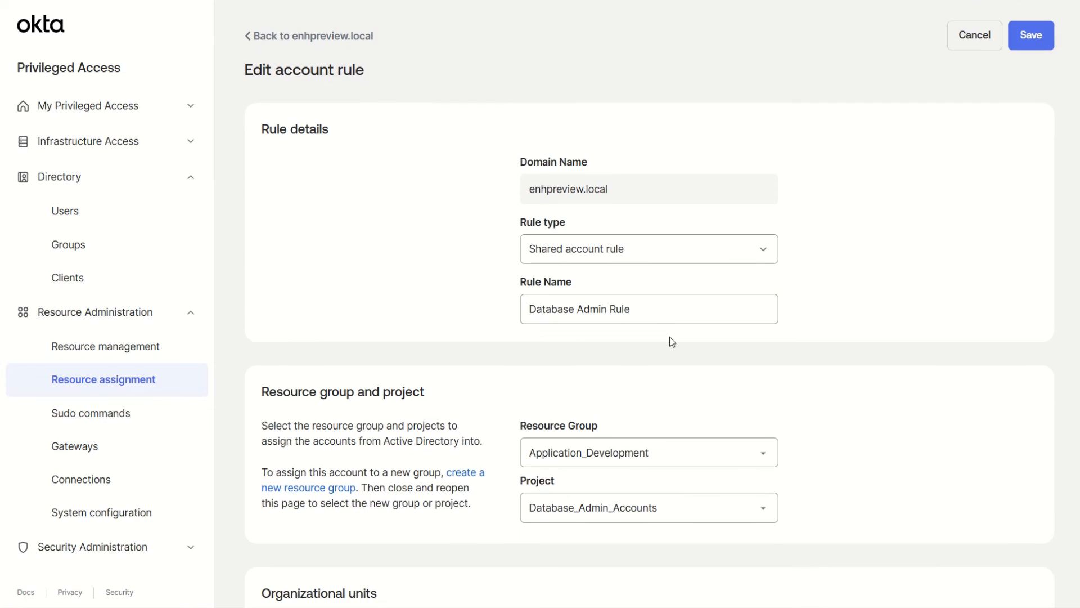
left_click_drag(653, 313, 512, 304)
left_click(633, 374)
scroll(633, 374, "down", 3)
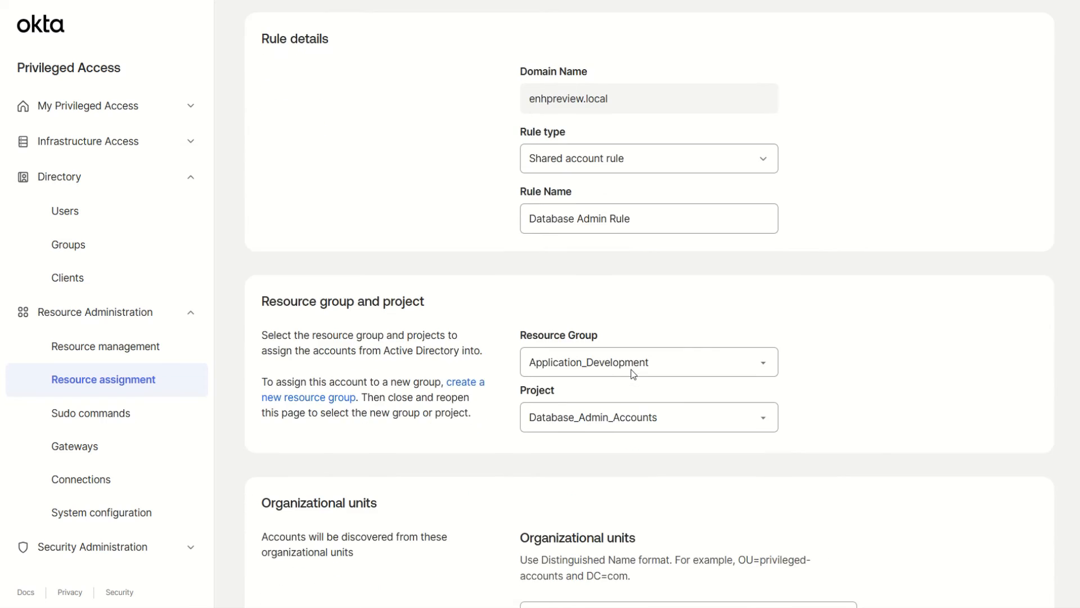
Review the Database Admin Rule's resource group, project and organizational unit, and save the rule
left_click_drag(670, 304, 667, 264)
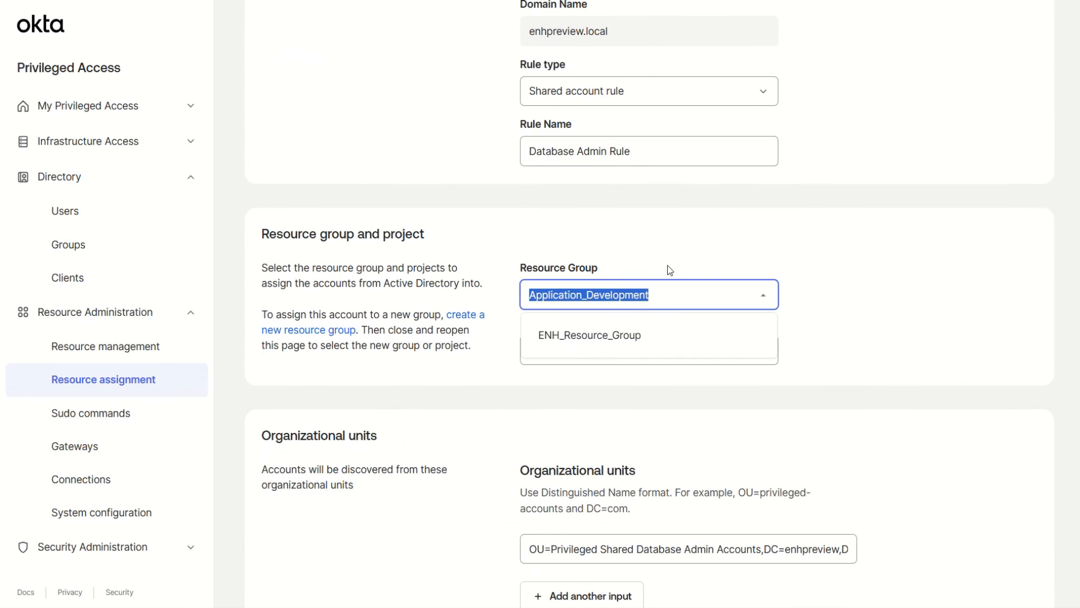
left_click(712, 256)
left_click(655, 351)
left_click_drag(657, 349, 506, 349)
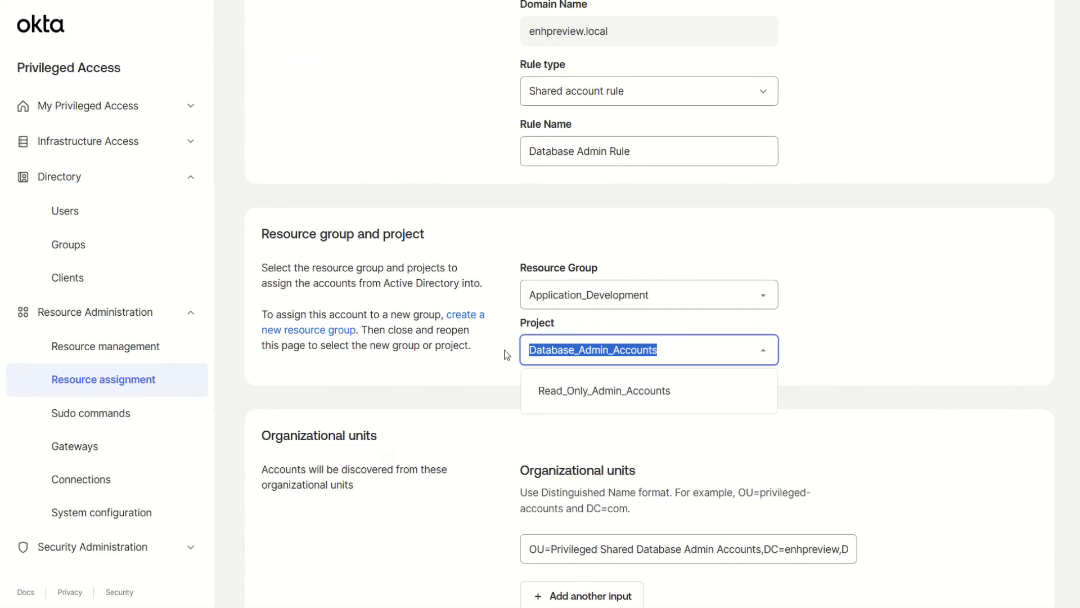
left_click(482, 338)
scroll(483, 337, "down", 1)
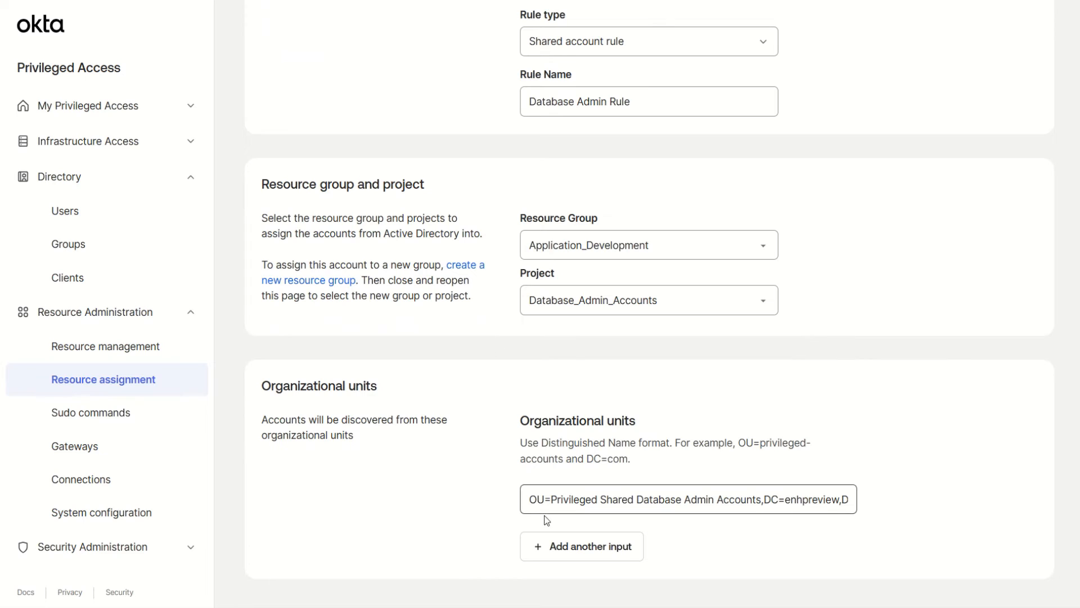
left_click_drag(530, 503, 938, 528)
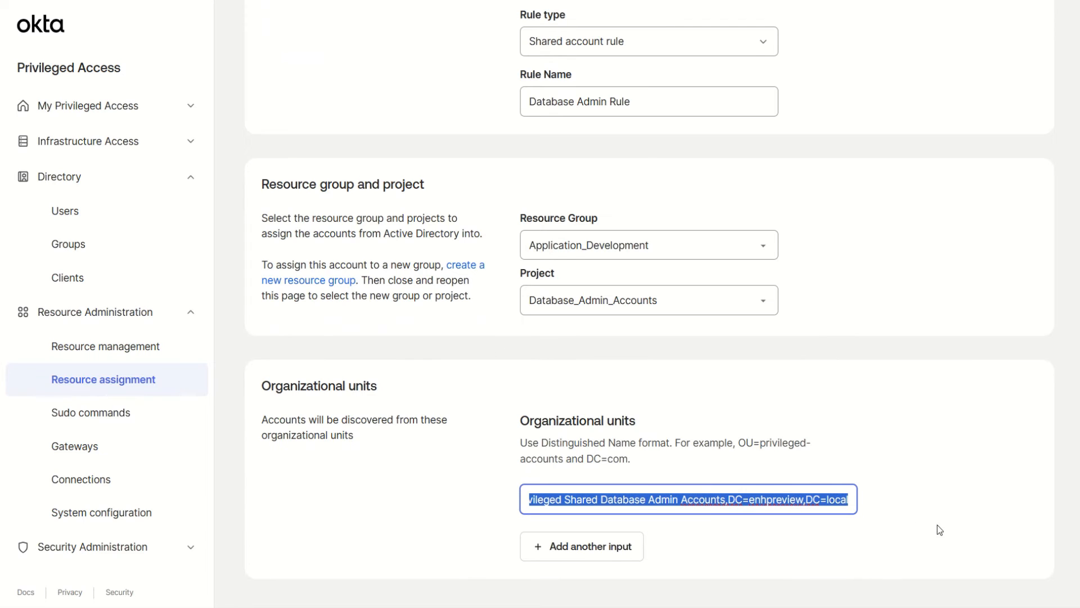
left_click(906, 436)
scroll(905, 435, "up", 5)
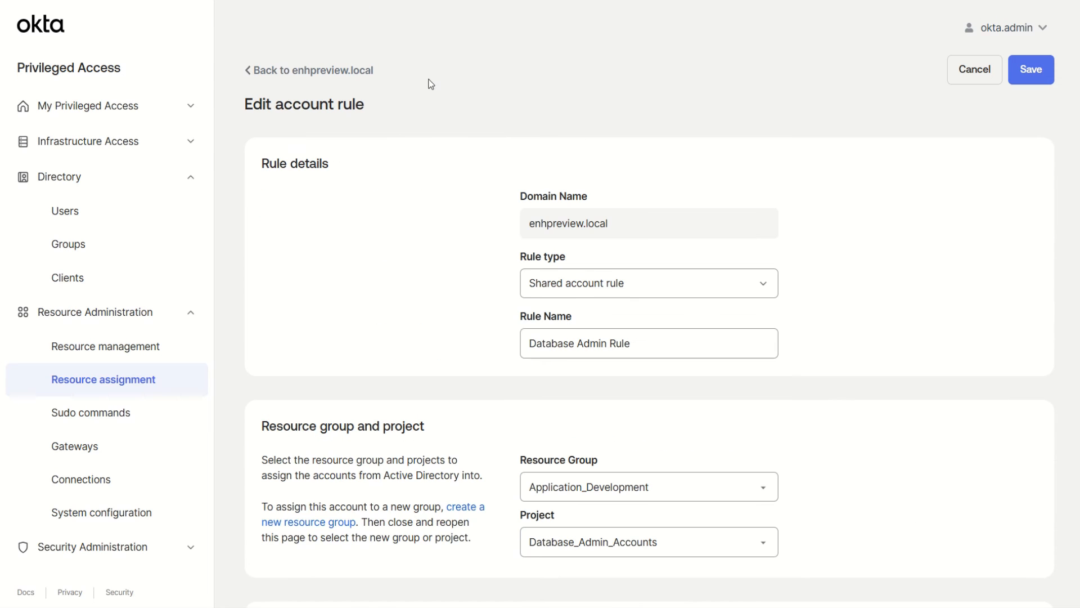
left_click(1024, 70)
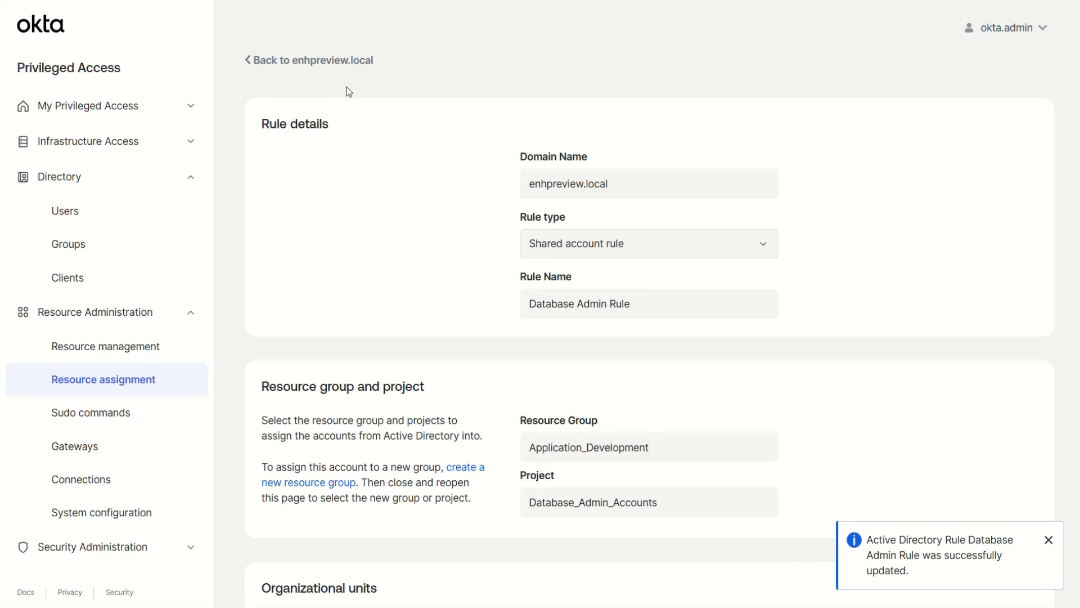
Open the Read Only Admin Rule of the enhpreview.local domain for editing and check its rule name
left_click(332, 61)
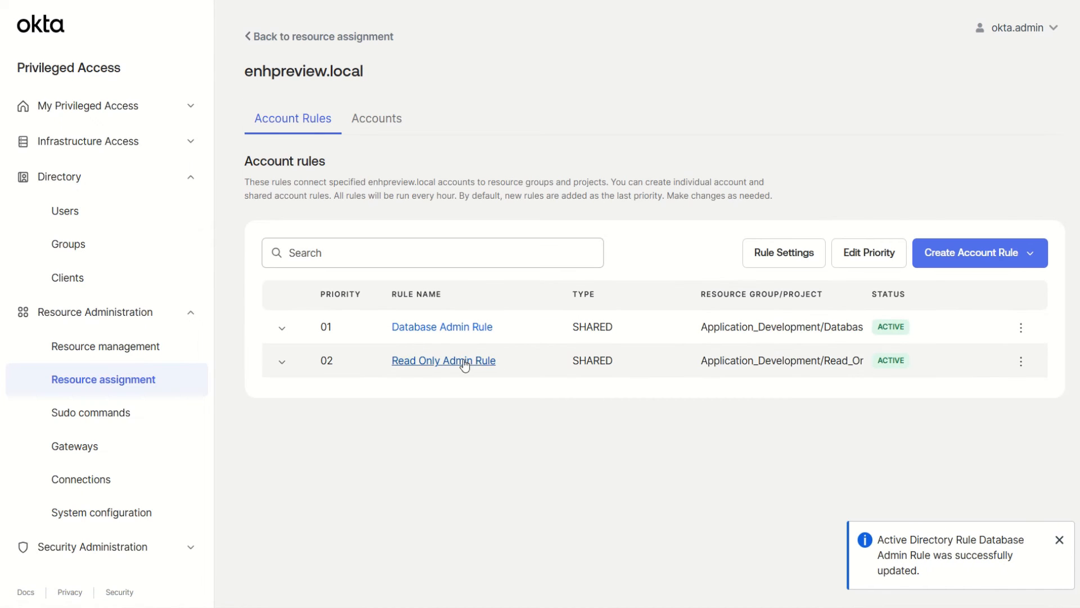
left_click(1021, 361)
left_click(996, 396)
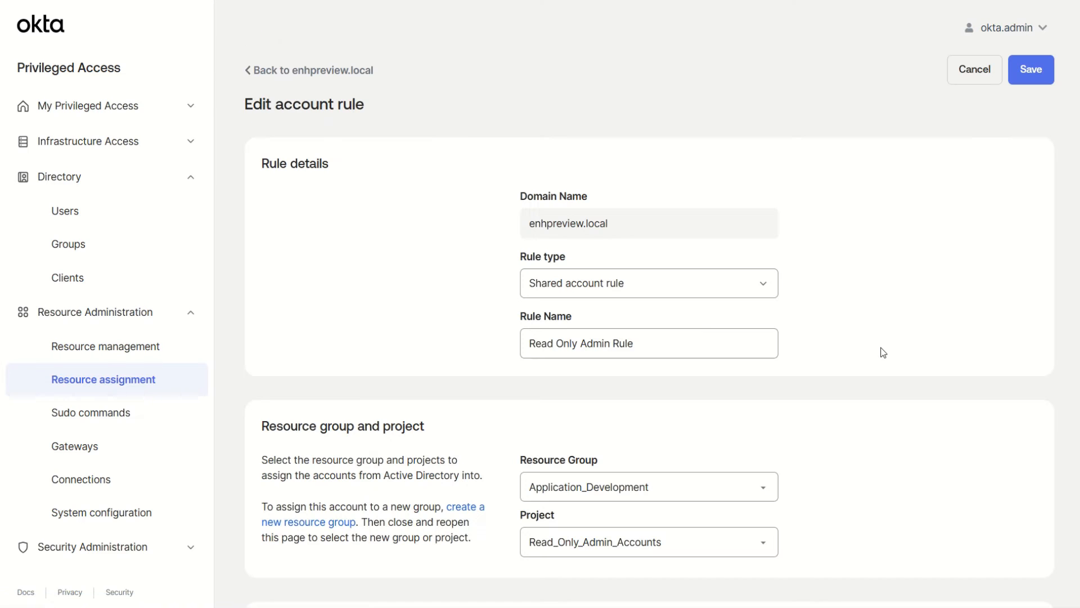
left_click_drag(697, 333, 499, 340)
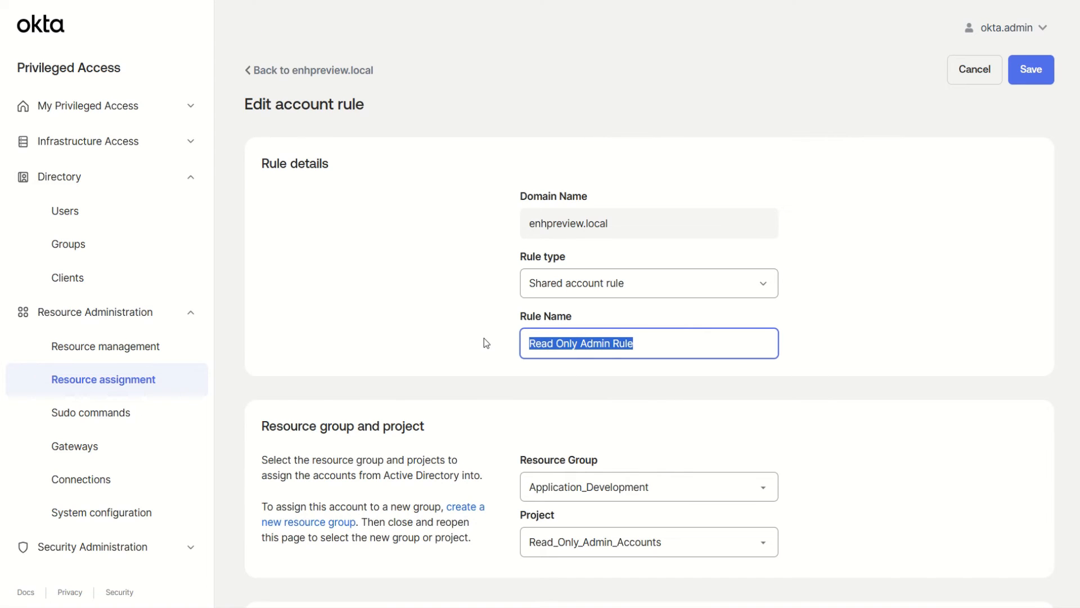
left_click(788, 391)
Review the Read Only Admin Rule's resource group, project and organizational unit, and save the rule
scroll(787, 390, "down", 3)
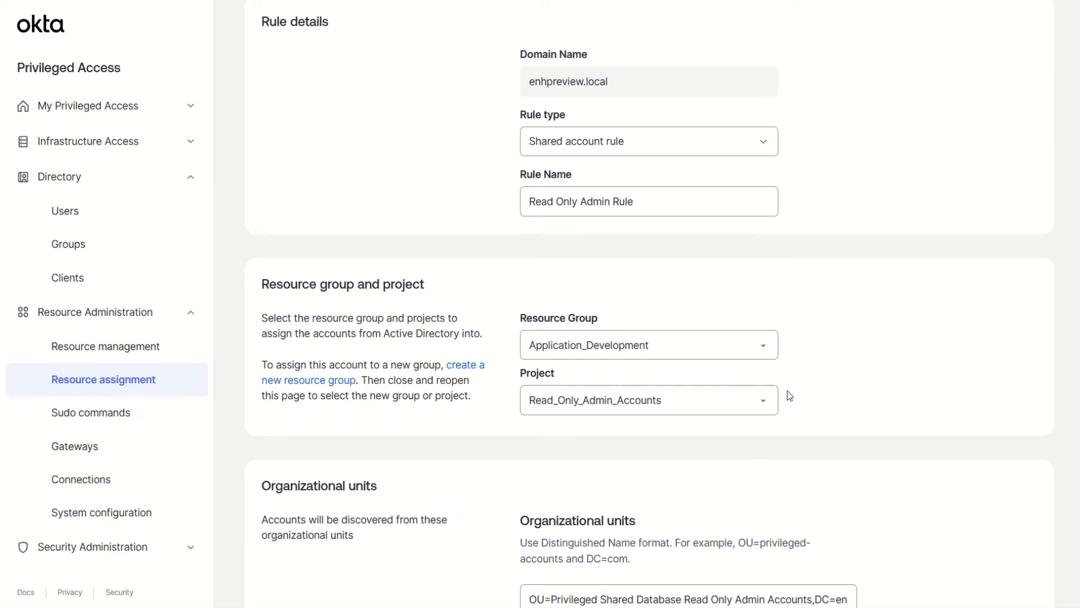
left_click(697, 387)
left_click(898, 386)
scroll(896, 385, "down", 2)
left_click(781, 492)
triple_click(761, 495)
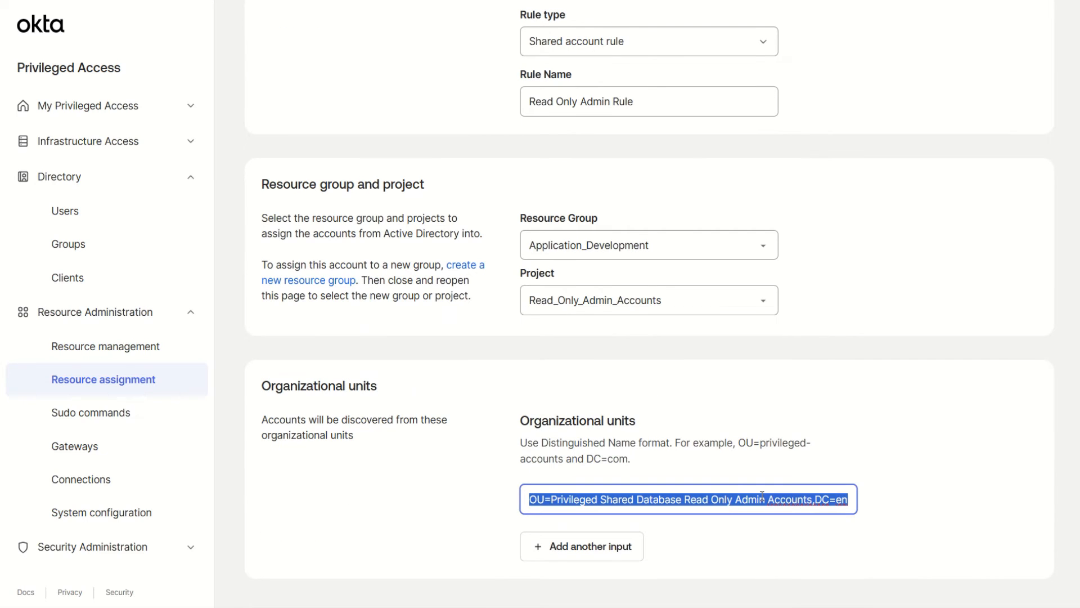
left_click(849, 448)
scroll(850, 448, "up", 5)
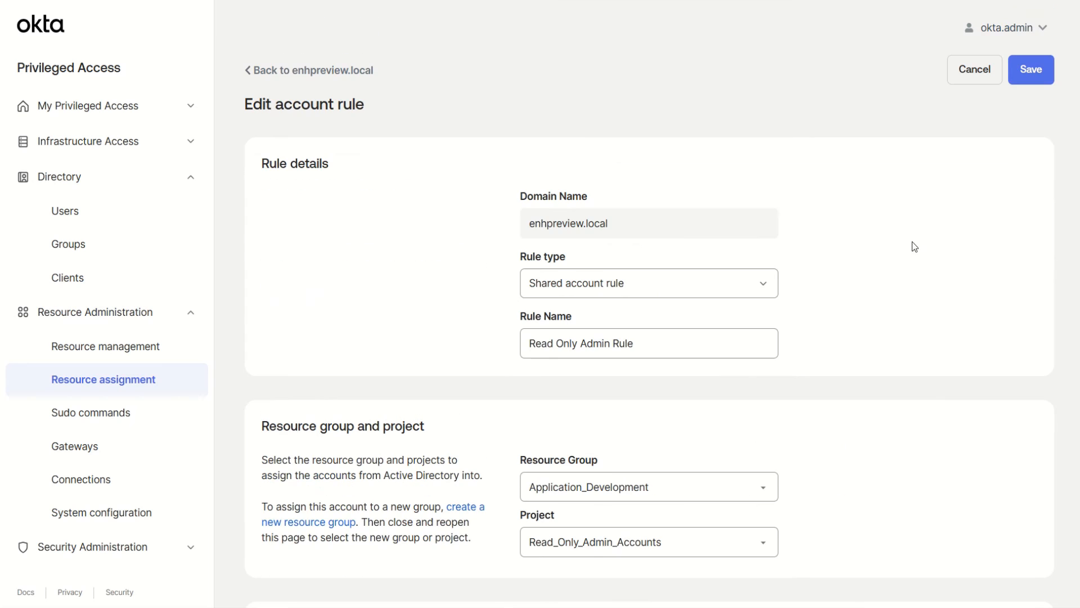
left_click(1023, 84)
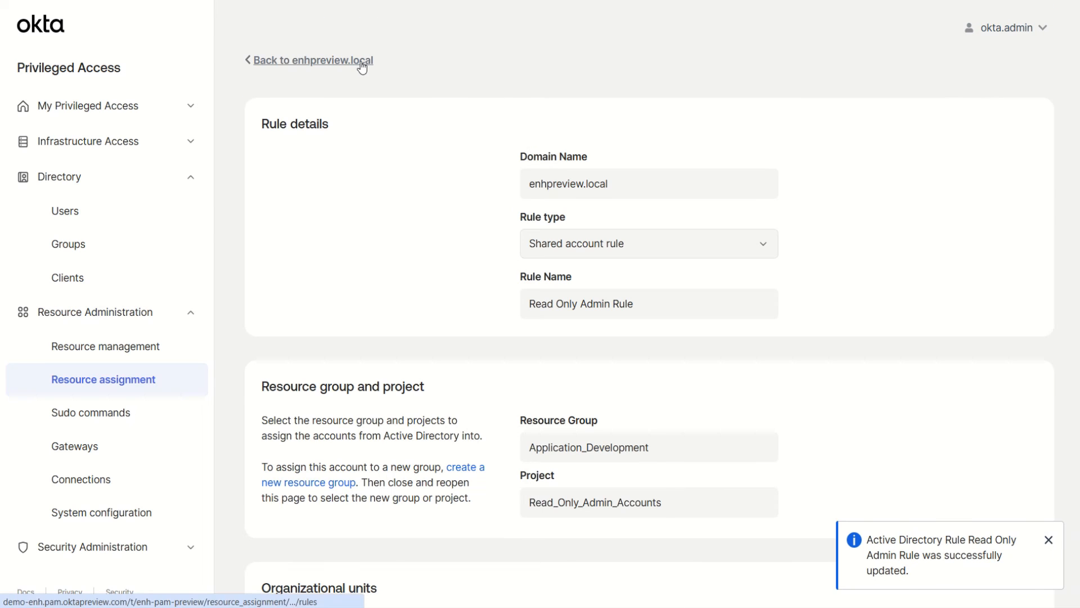
Return to the enhpreview.local domain and examine the accounts discovered by its account rules
left_click(362, 60)
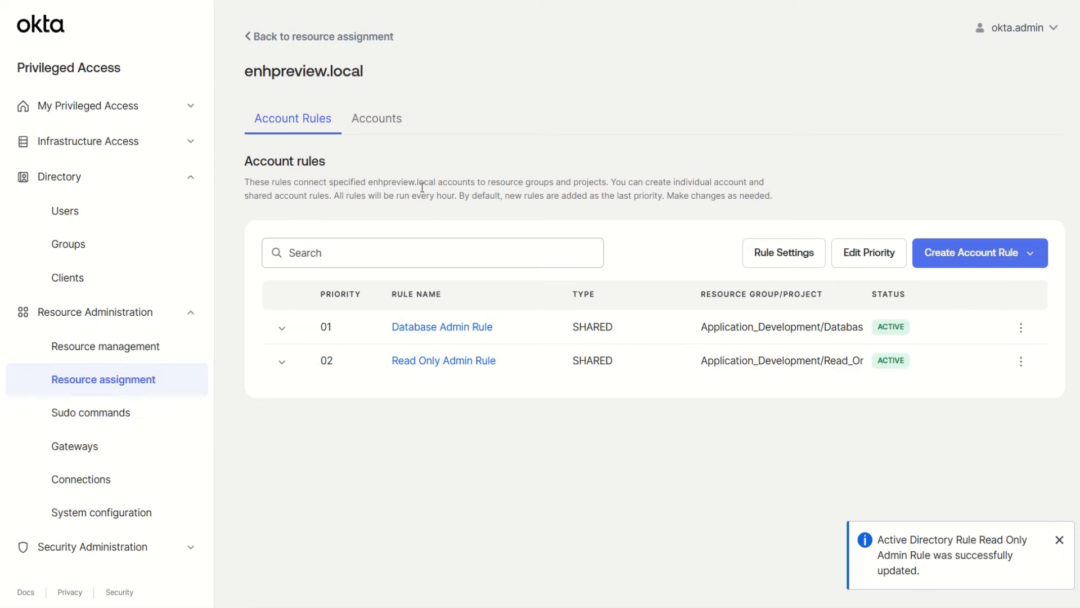
left_click(388, 131)
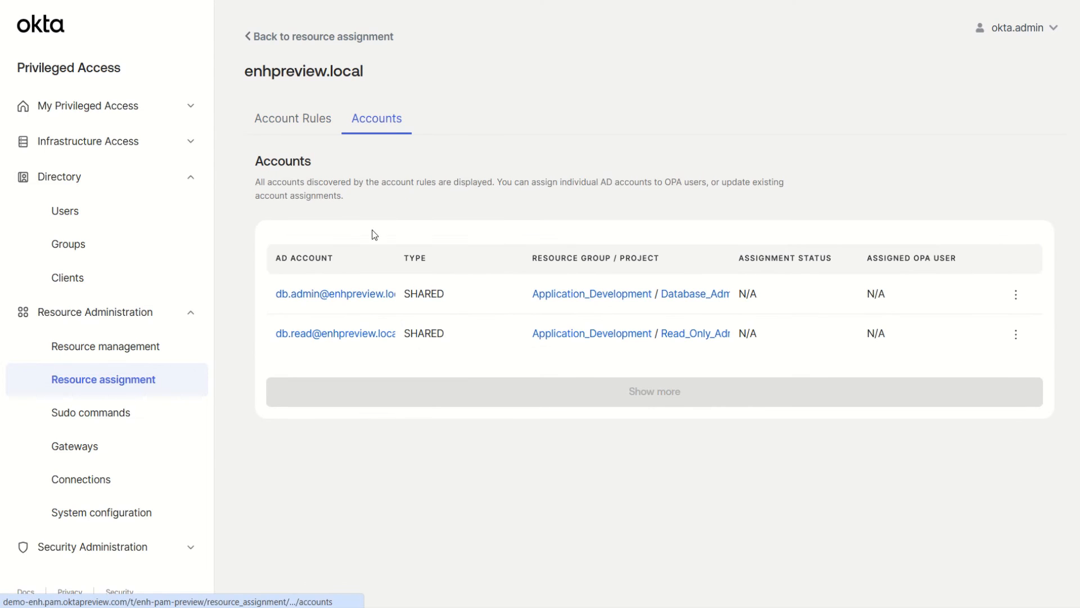
mouse_move(396, 298)
left_mouse_down()
mouse_move(382, 301)
mouse_move(399, 299)
left_mouse_up()
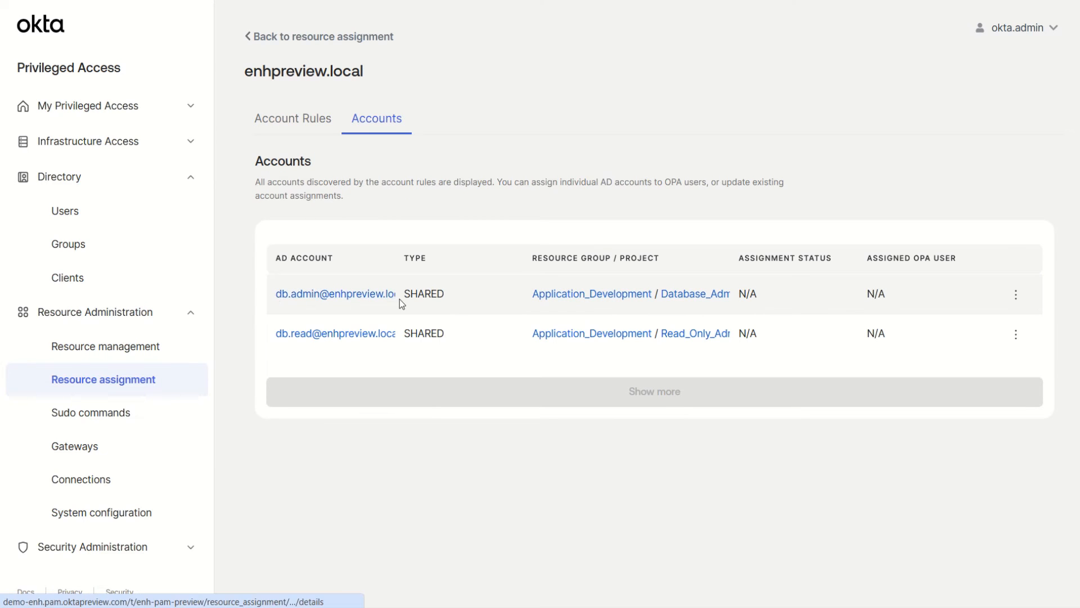
left_click_drag(266, 336, 404, 351)
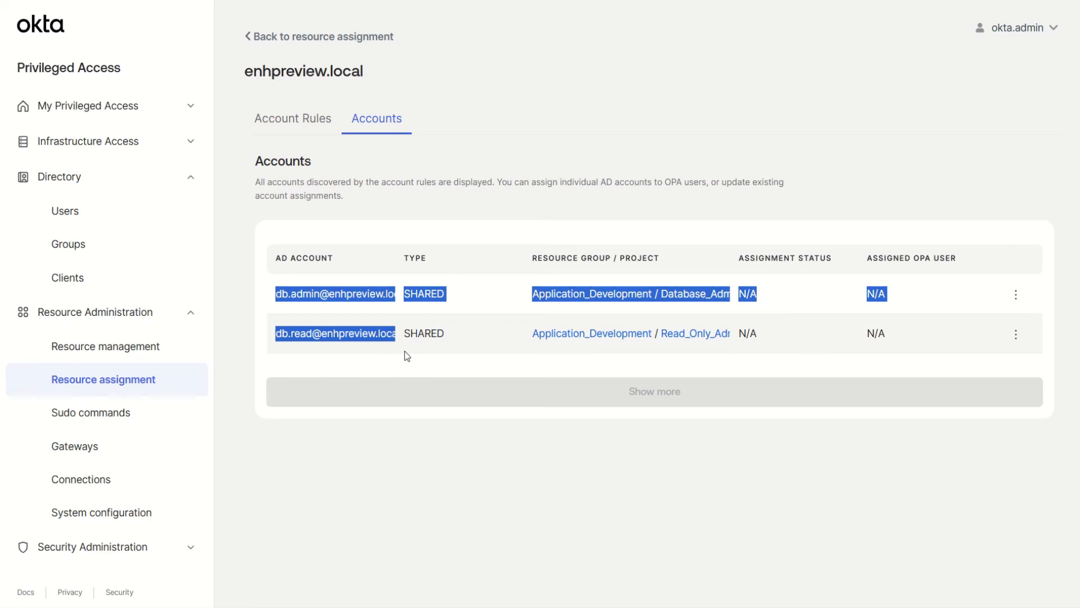
left_click(404, 351)
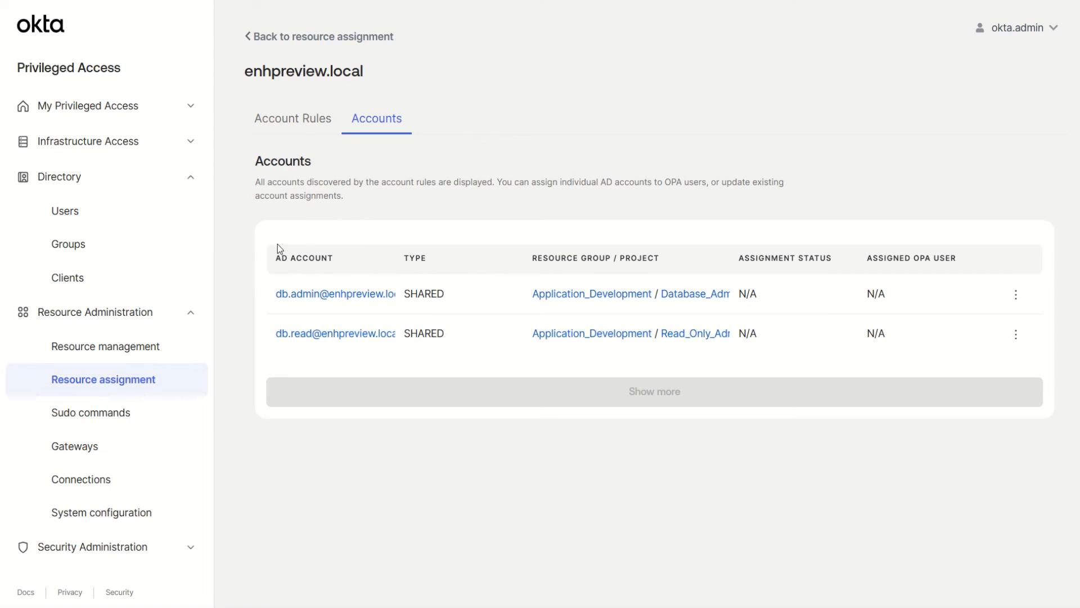
Open the Database_Admin_Accounts project in the Application_Development resource group and examine its Active Directory accounts
left_click(150, 348)
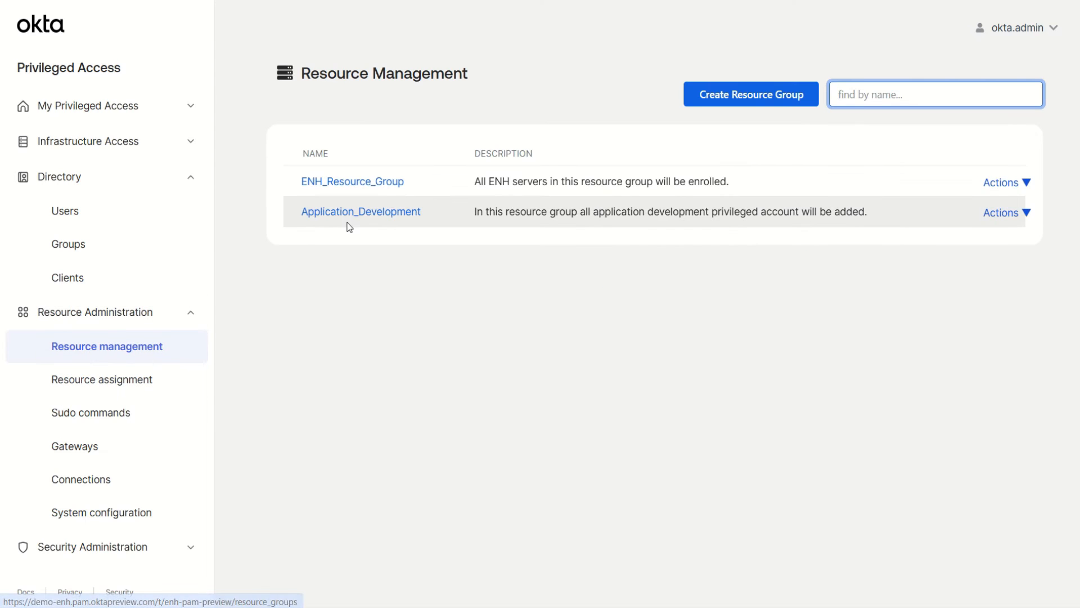
left_click(369, 217)
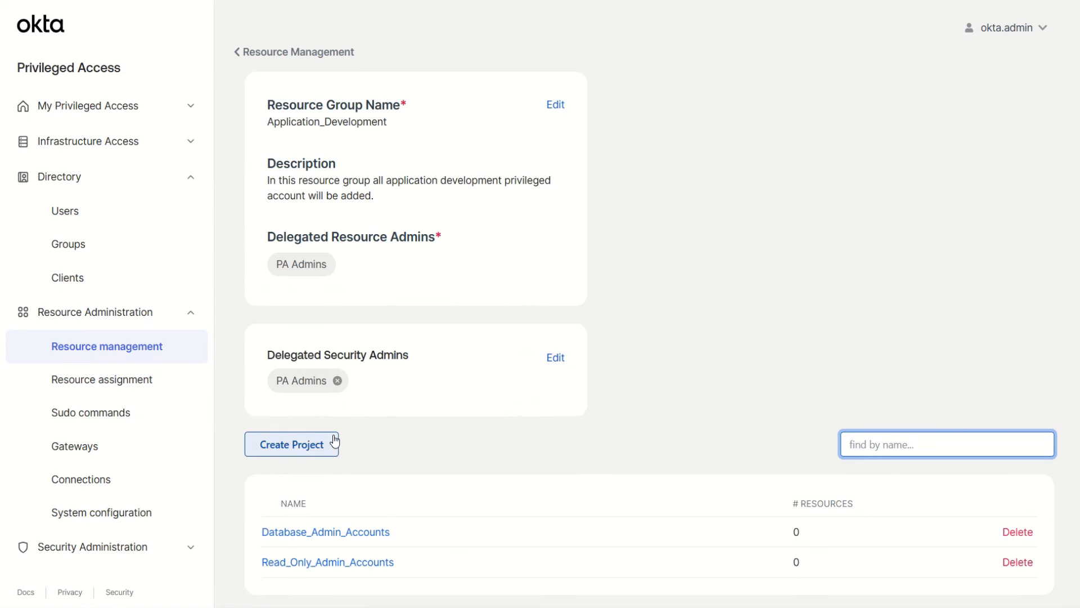
scroll(331, 472, "down", 1)
left_click(329, 497)
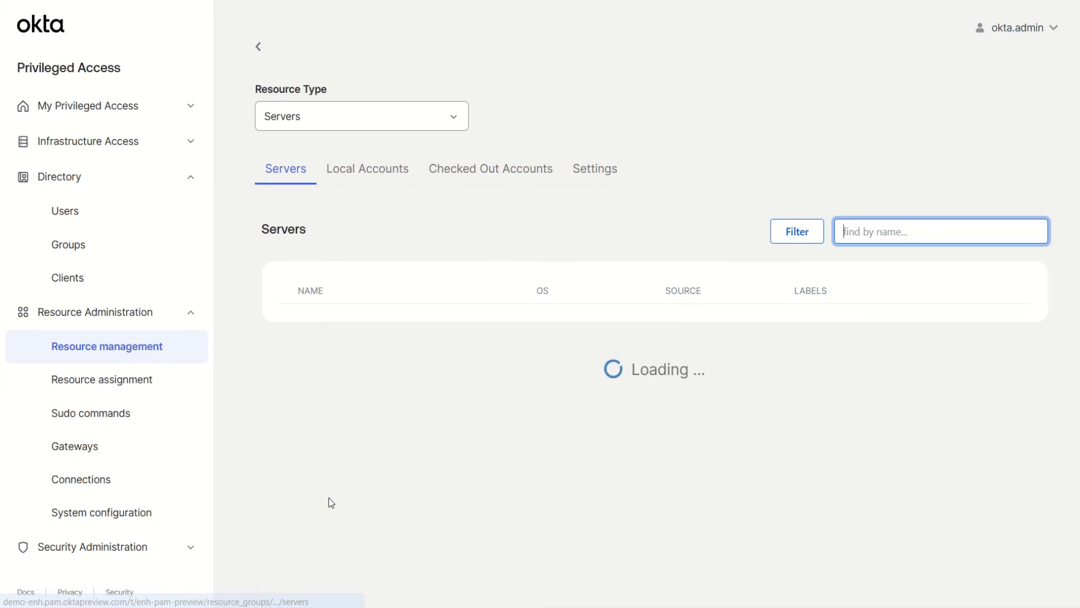
left_click(408, 134)
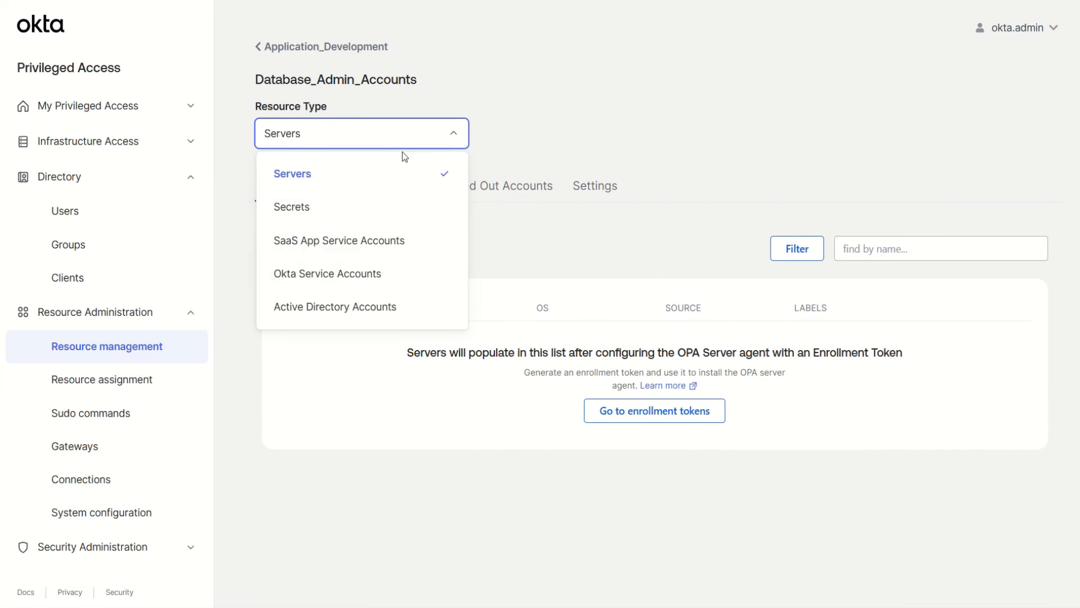
left_click(360, 308)
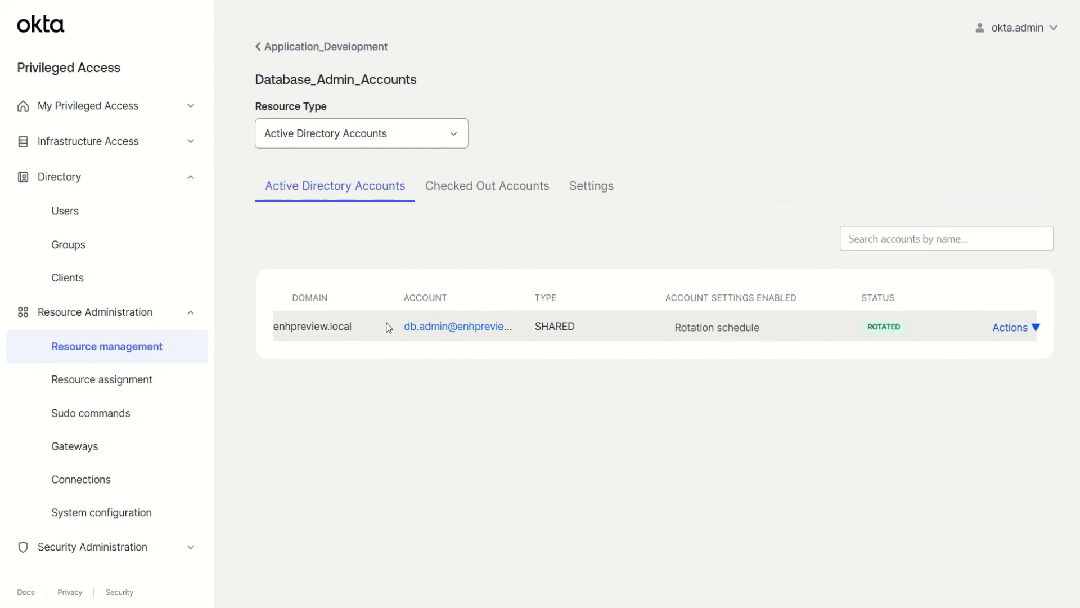
left_click_drag(388, 328, 518, 330)
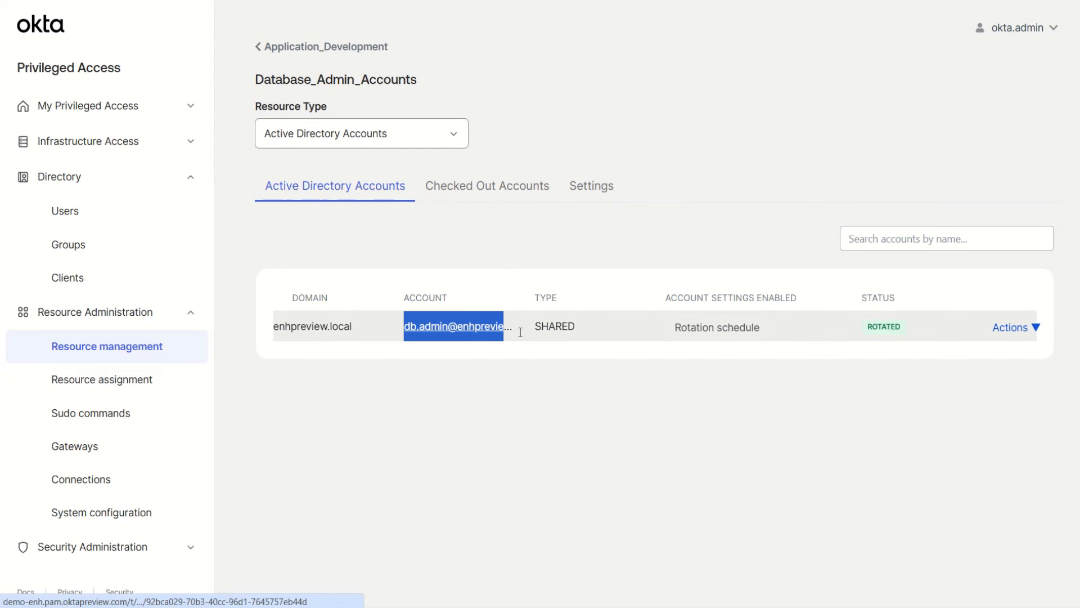
Examine the scheduled password rotation settings of the Database_Admin_Accounts project, and close them without changes
left_click(607, 194)
scroll(606, 370, "down", 1)
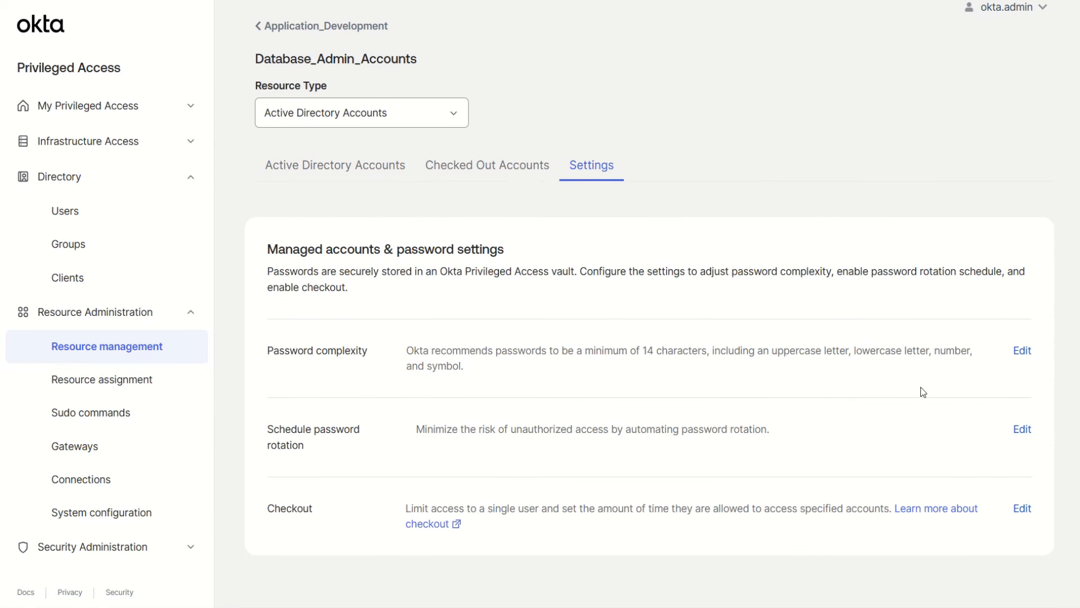
left_click(1021, 429)
scroll(852, 429, "down", 3)
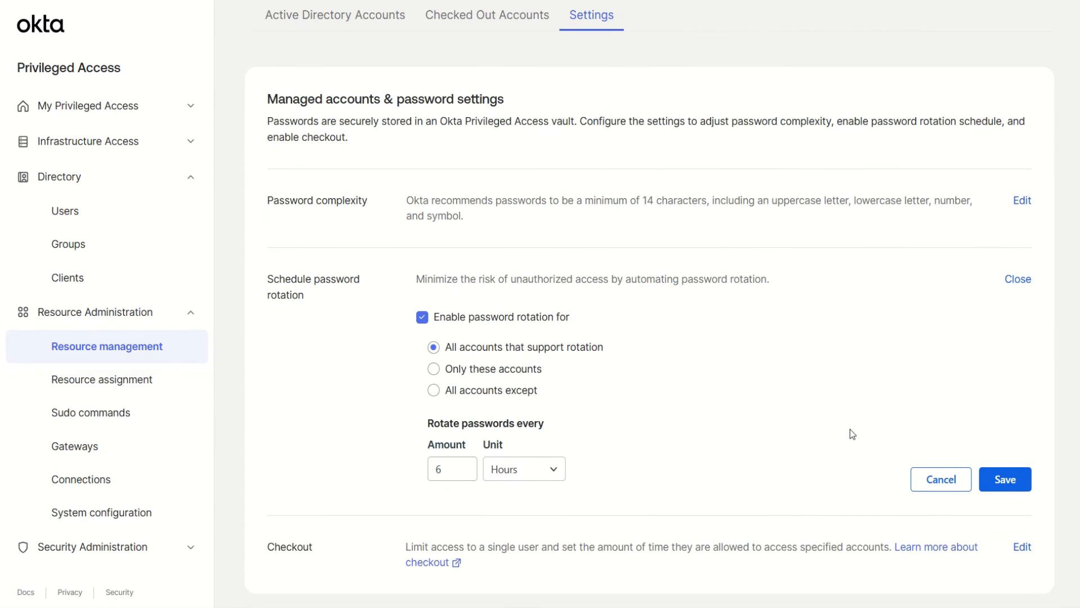
left_click_drag(570, 316, 440, 316)
scroll(773, 350, "down", 1)
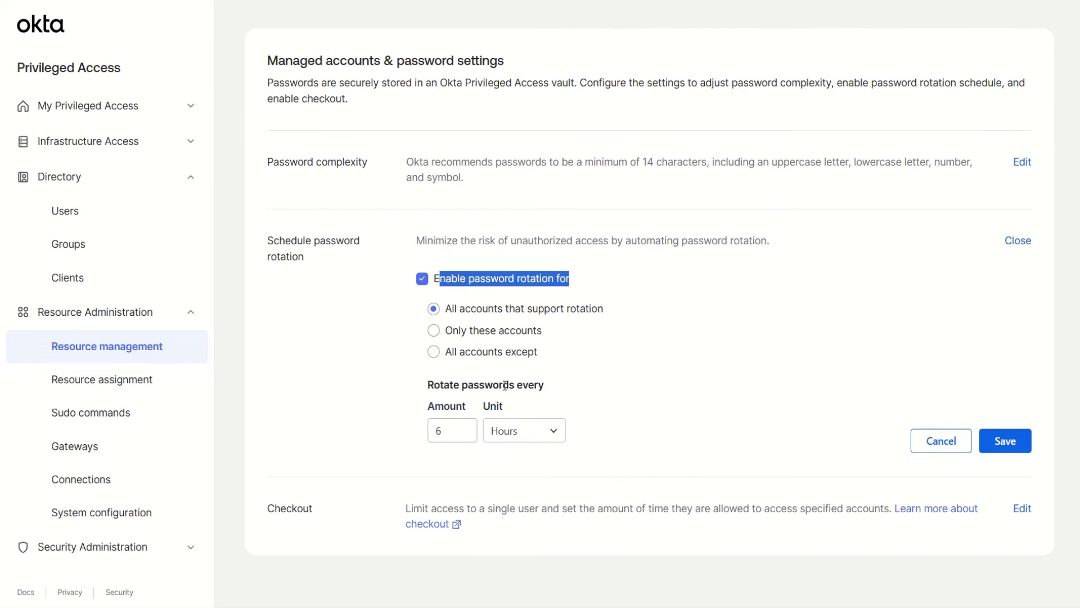
left_click_drag(446, 436, 419, 441)
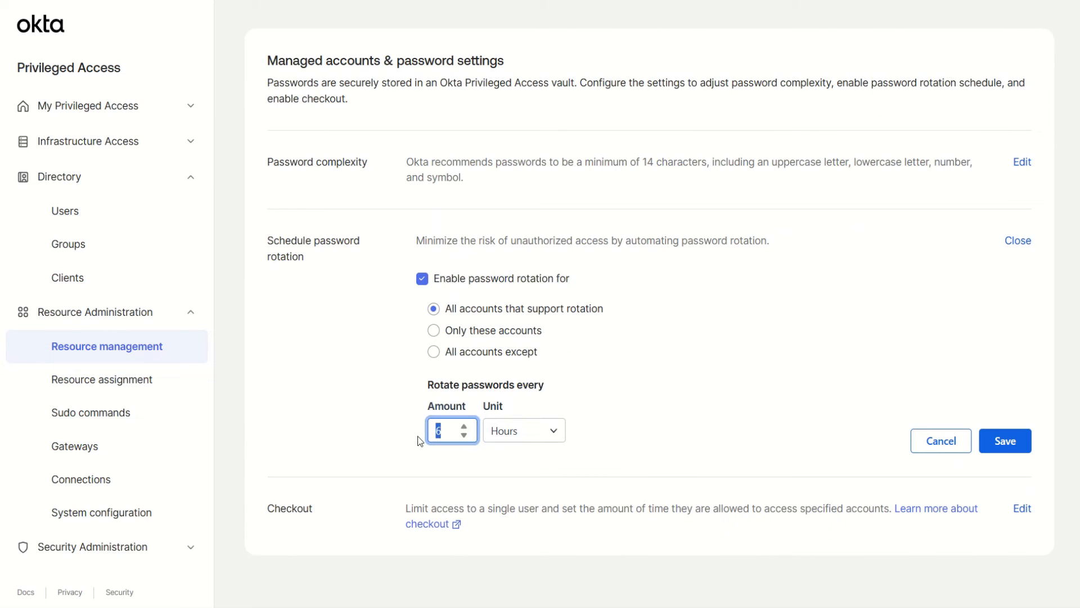
left_click(674, 399)
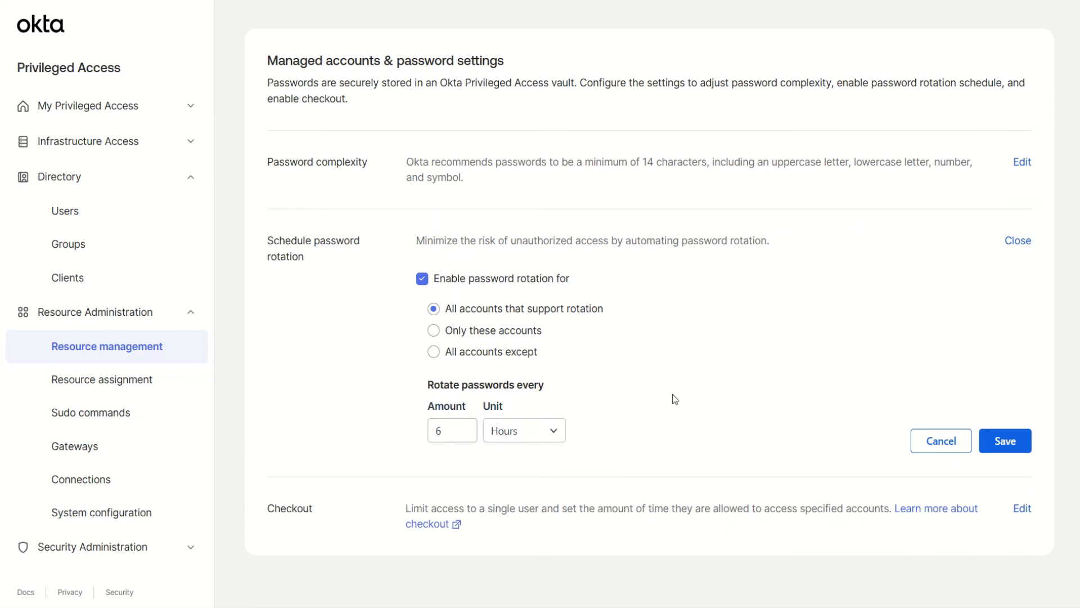
left_click(1023, 241)
Open the Read_Only_Admin_Accounts project in the Application_Development resource group and examine its Active Directory accounts
scroll(792, 220, "up", 3)
left_click(366, 49)
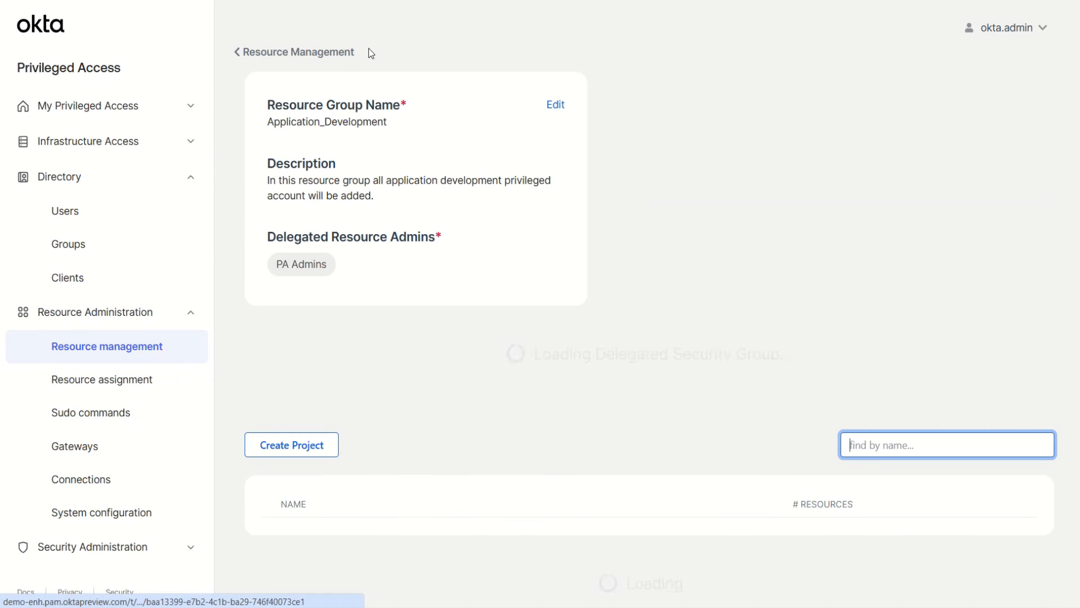
scroll(393, 393, "down", 1)
left_click(340, 533)
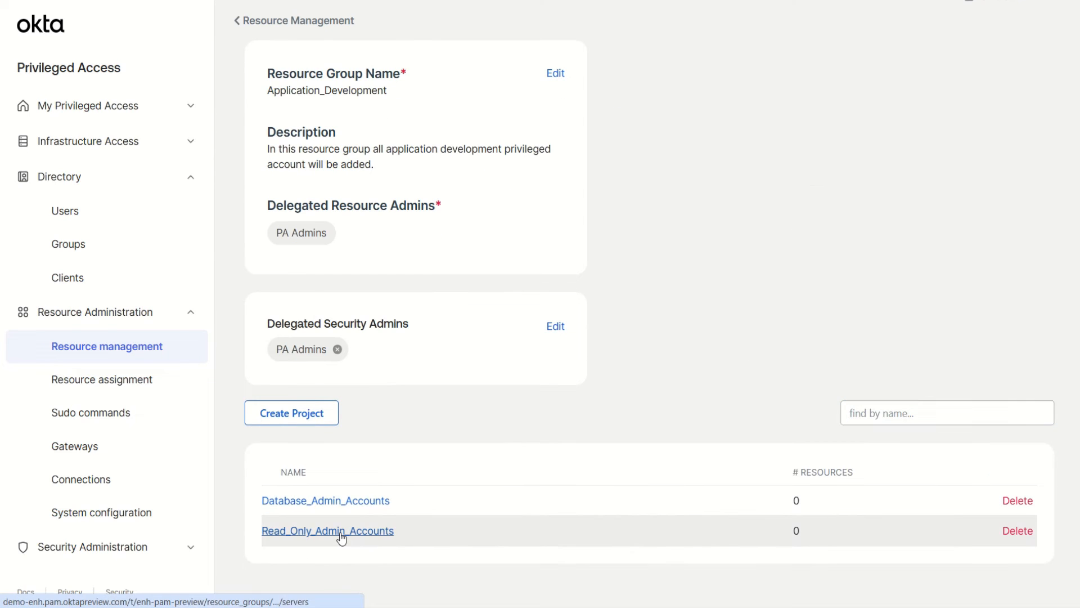
left_click(413, 137)
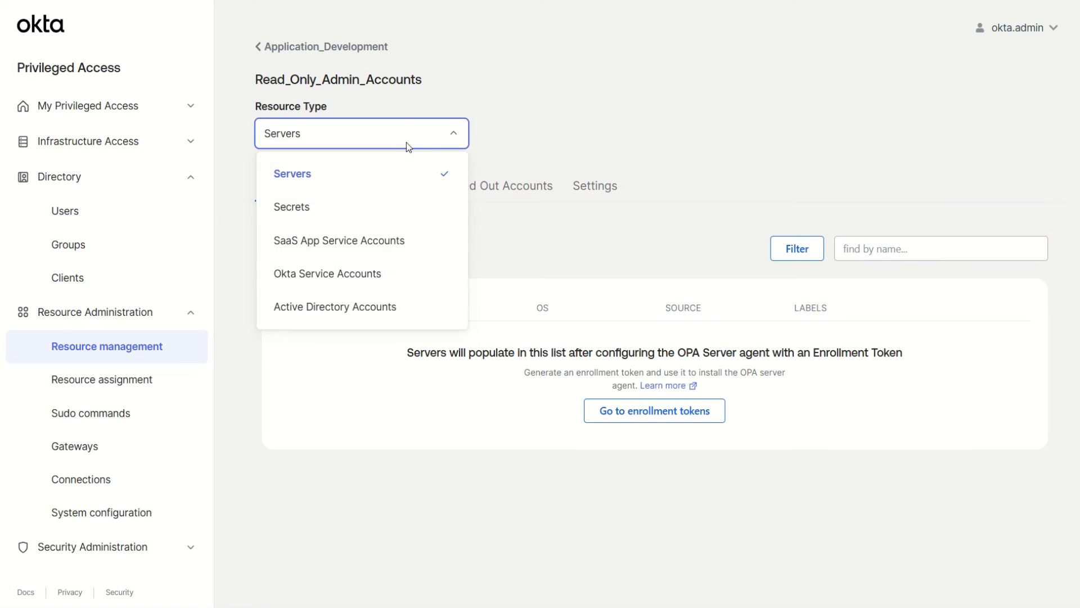
left_click(345, 309)
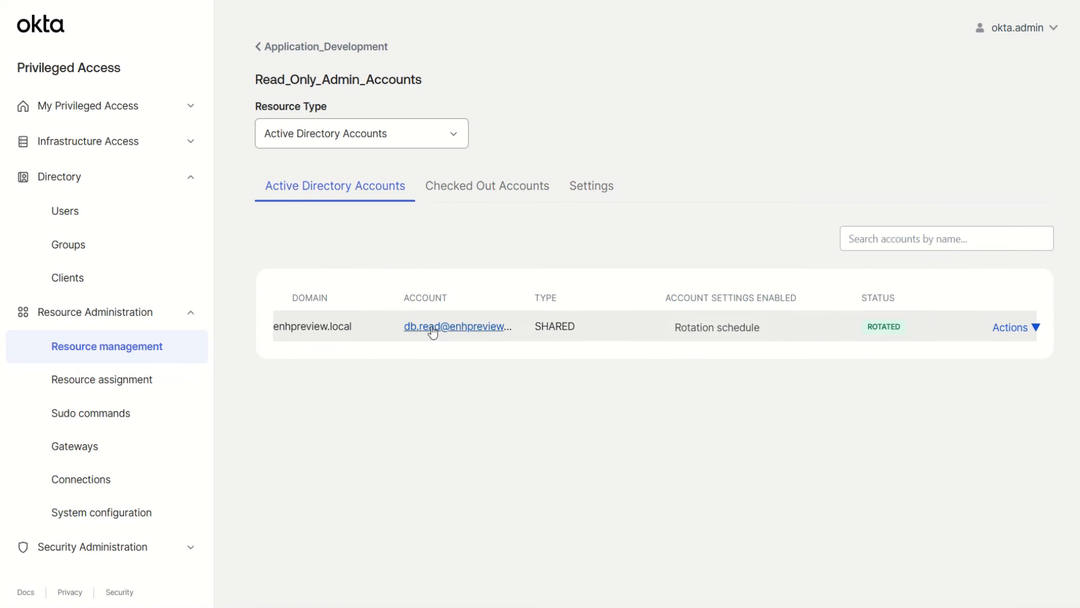
left_click_drag(386, 327, 524, 340)
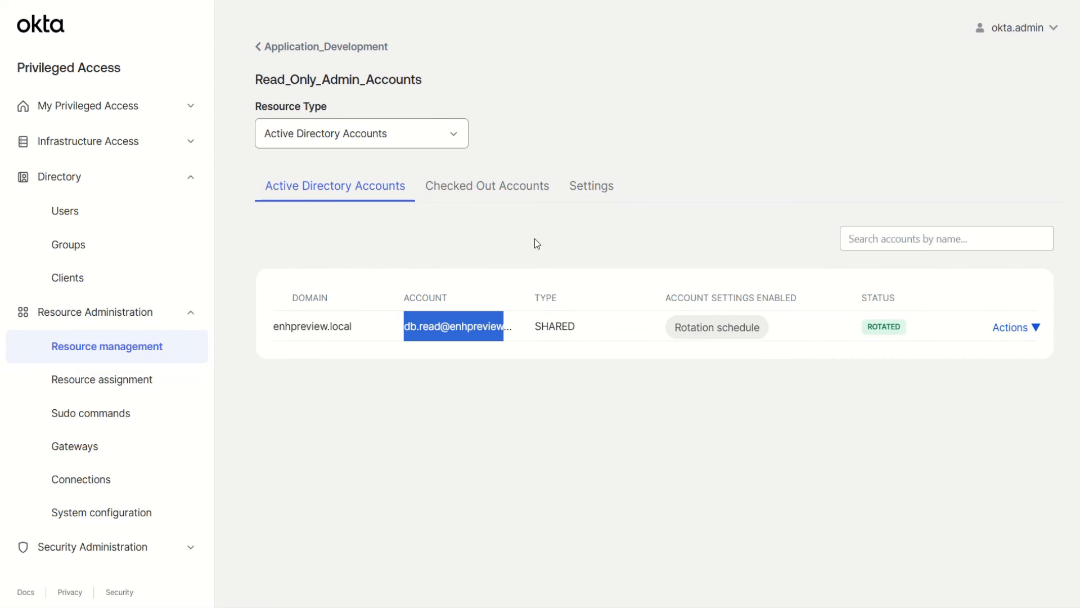
Examine the scheduled password rotation settings of the Read_Only_Admin_Accounts project, and close them without changes
left_click(579, 188)
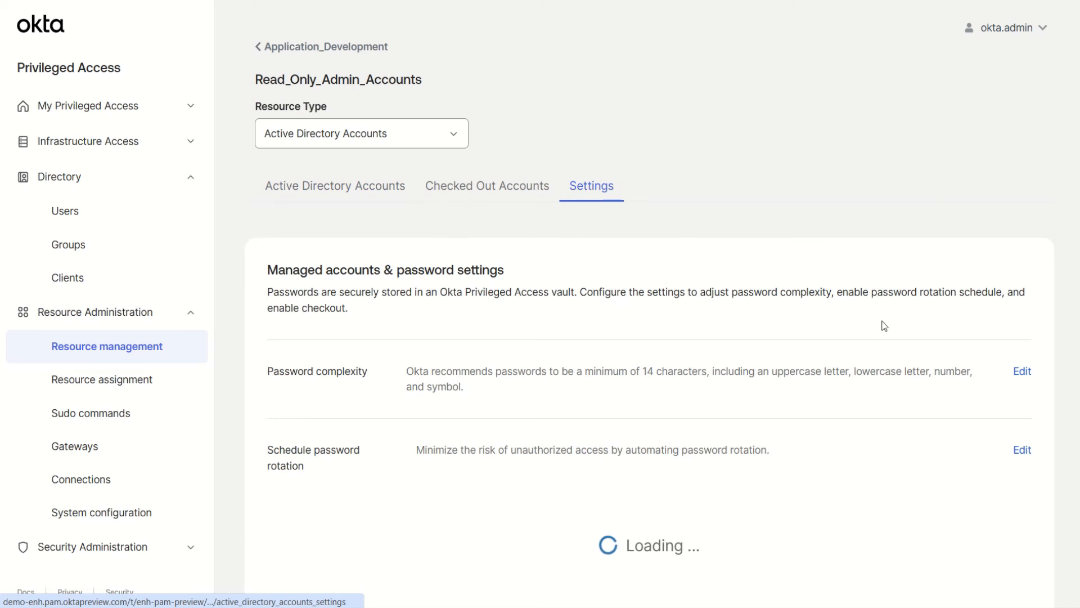
scroll(884, 326, "down", 2)
left_click(1022, 429)
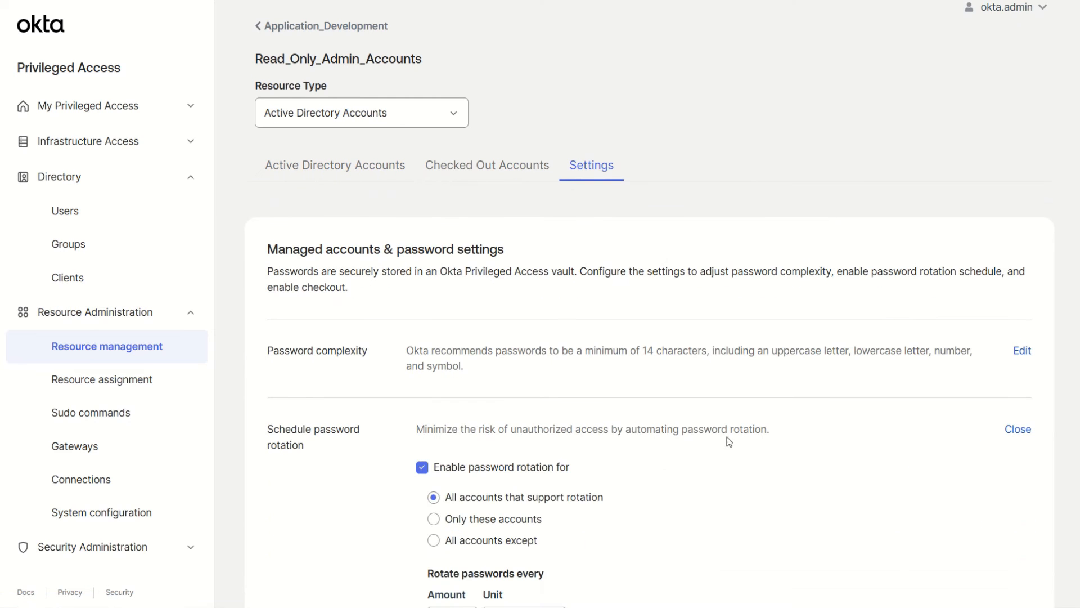
left_click_drag(585, 467, 433, 466)
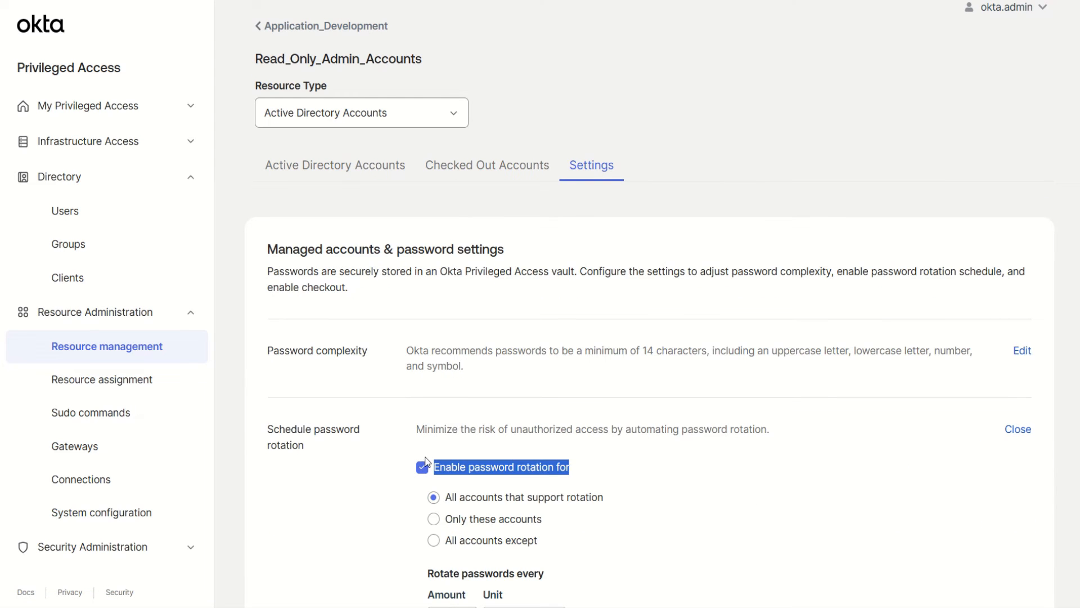
scroll(696, 501, "down", 3)
left_click(451, 446)
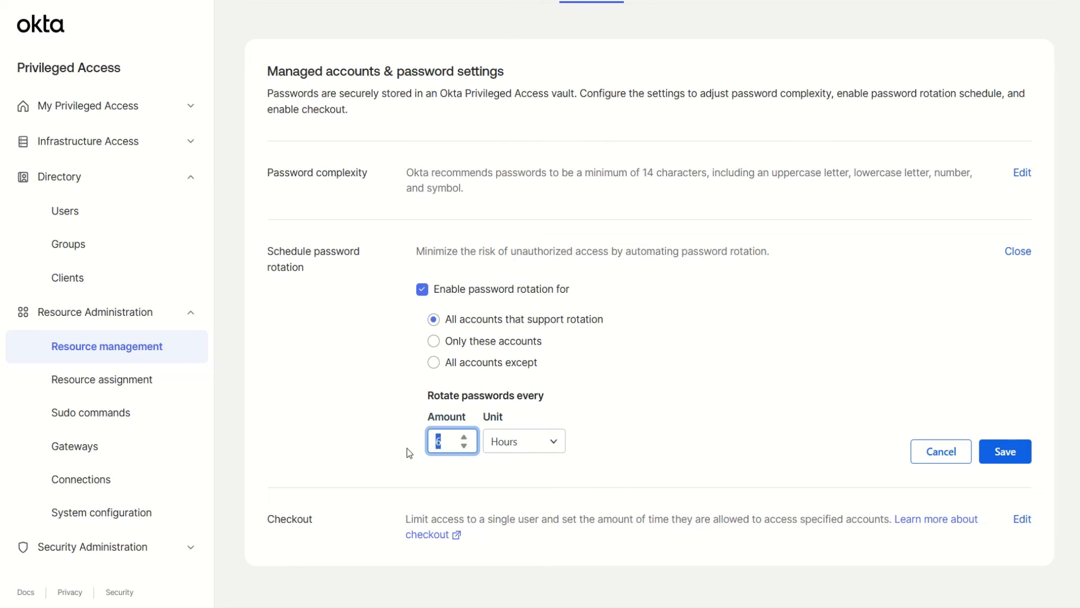
left_click(753, 451)
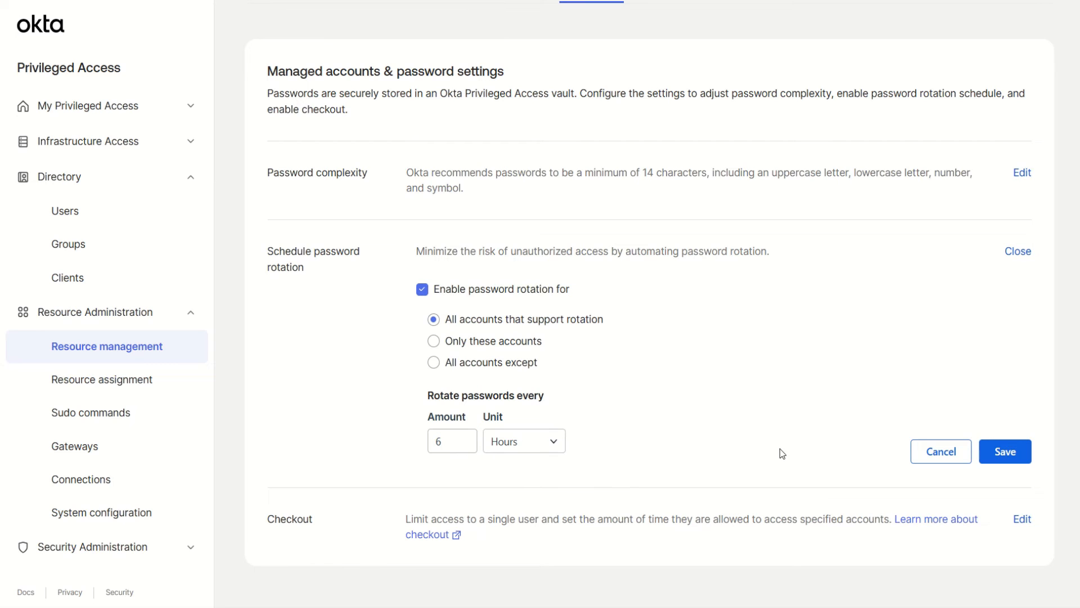
left_click(1020, 252)
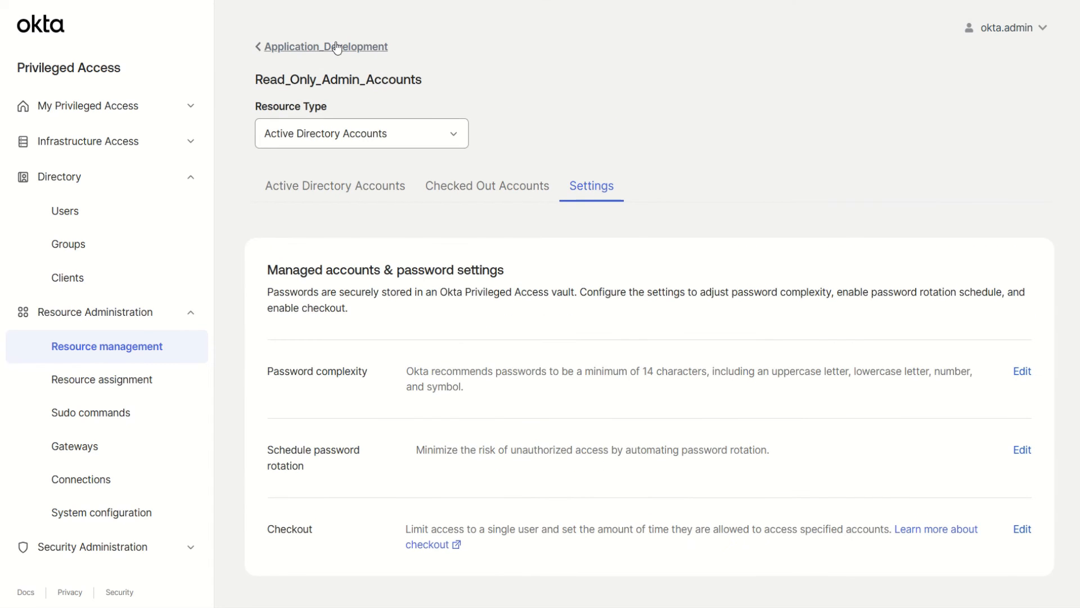
Open the security administration policies and examine the principals assigned to each of the two Application Development policies
left_click(336, 47)
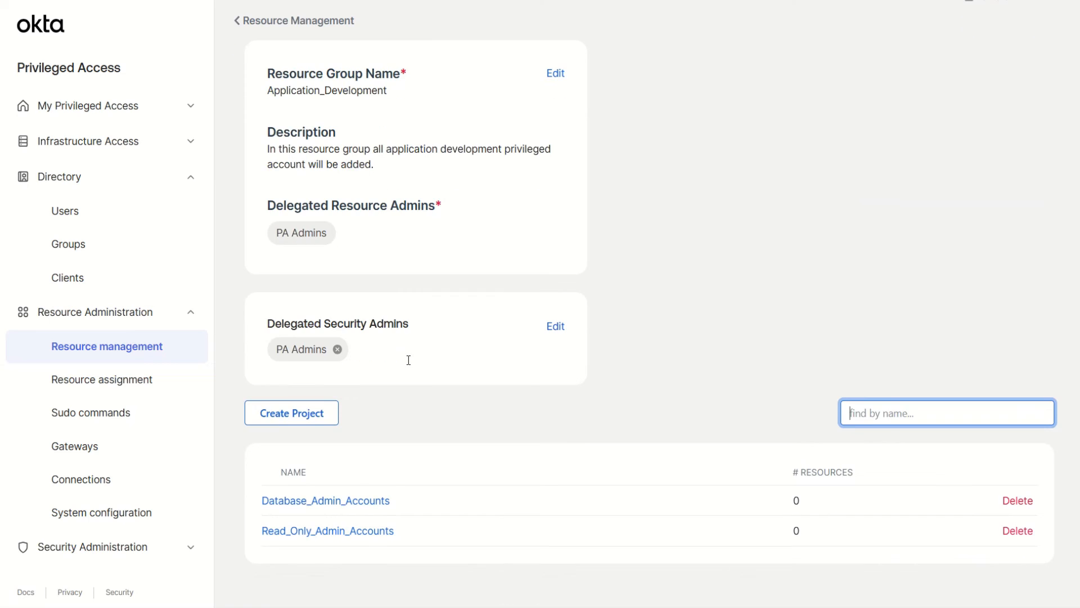
left_click(146, 545)
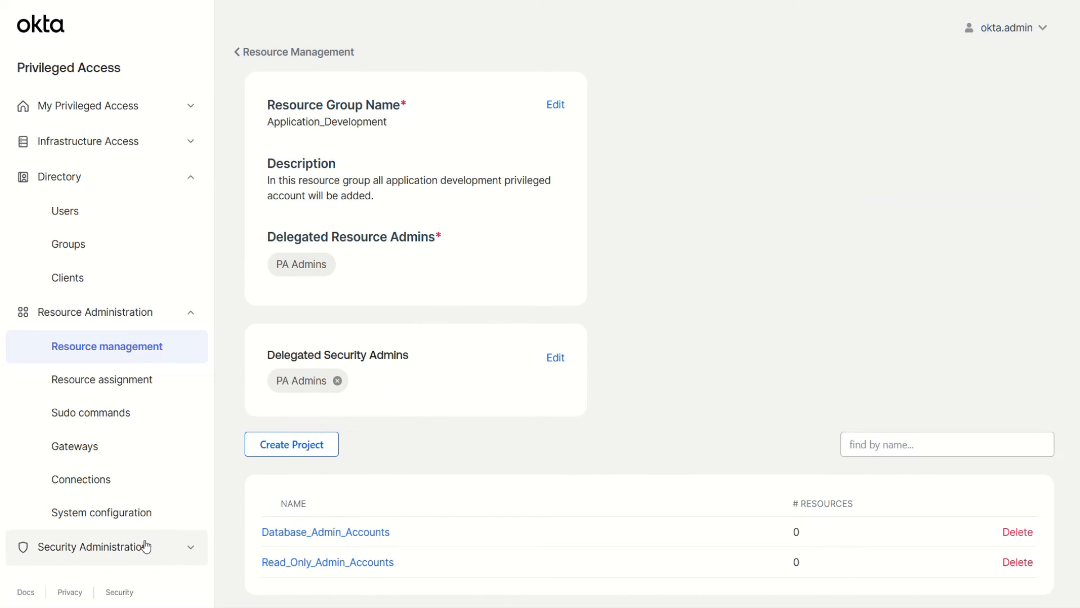
left_click(105, 533)
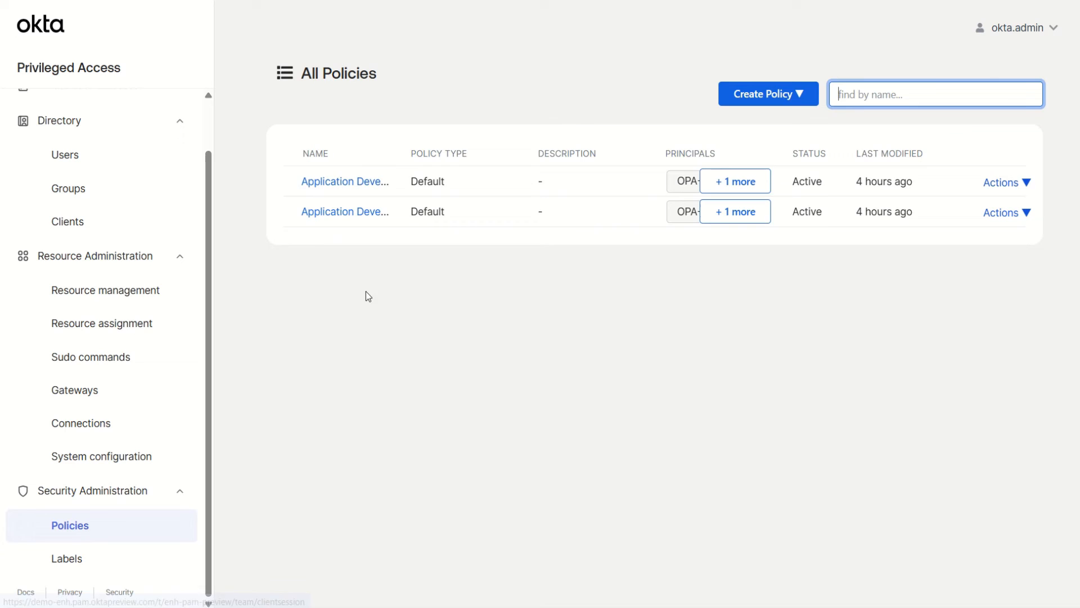
left_click(711, 186)
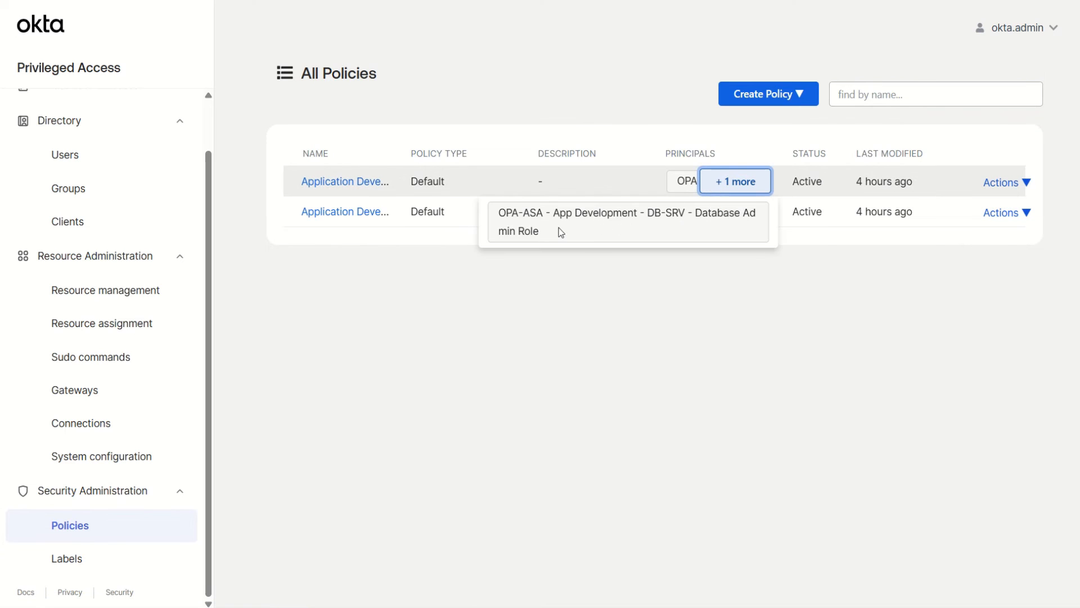
left_click_drag(561, 232, 478, 207)
left_click(502, 221)
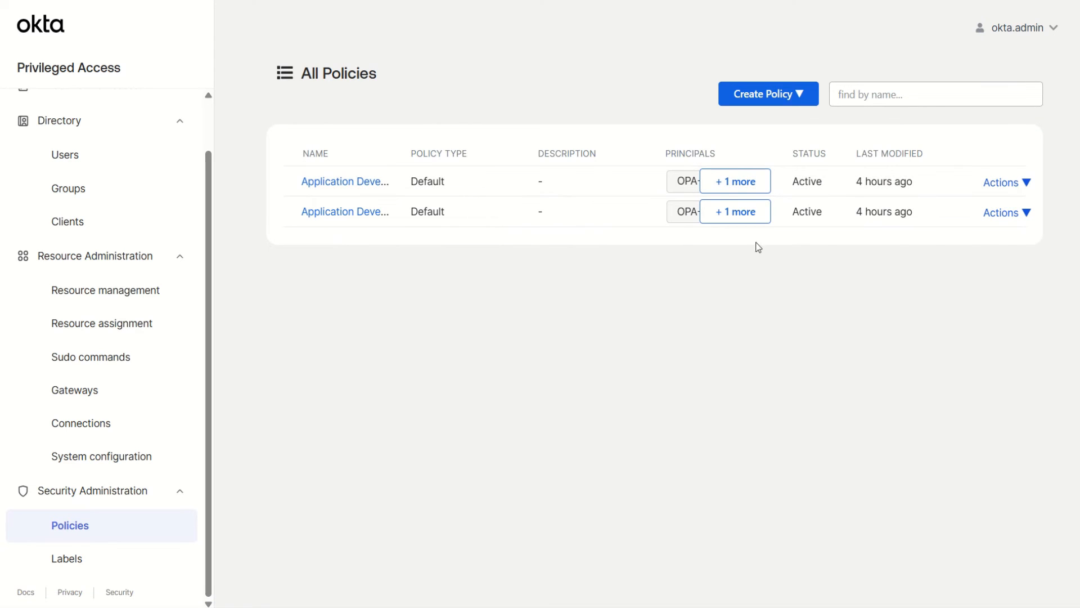
left_click(751, 212)
left_click_drag(615, 260, 481, 234)
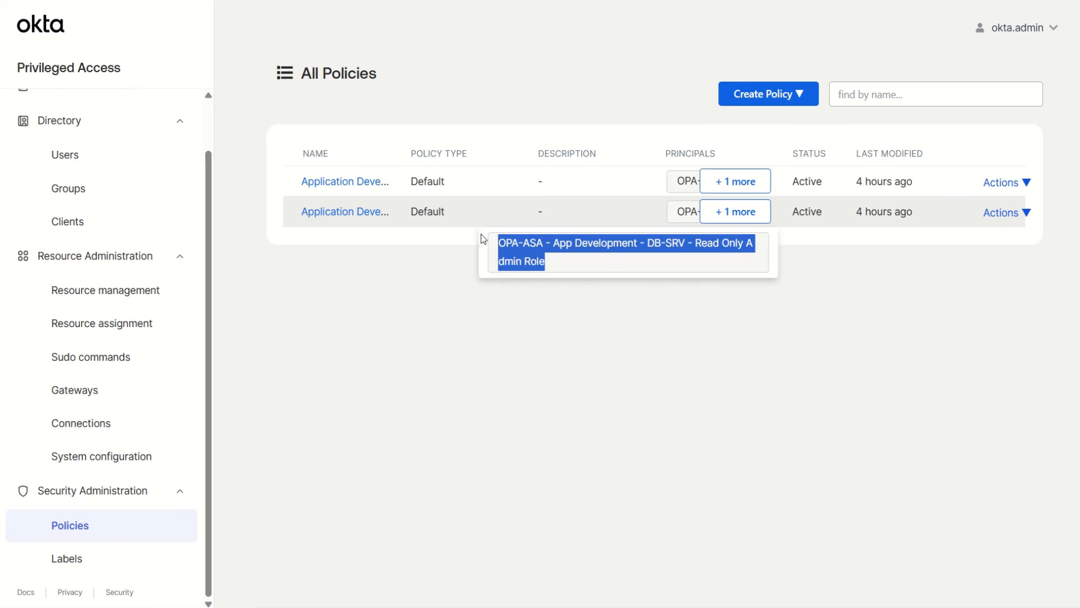
left_click(481, 234)
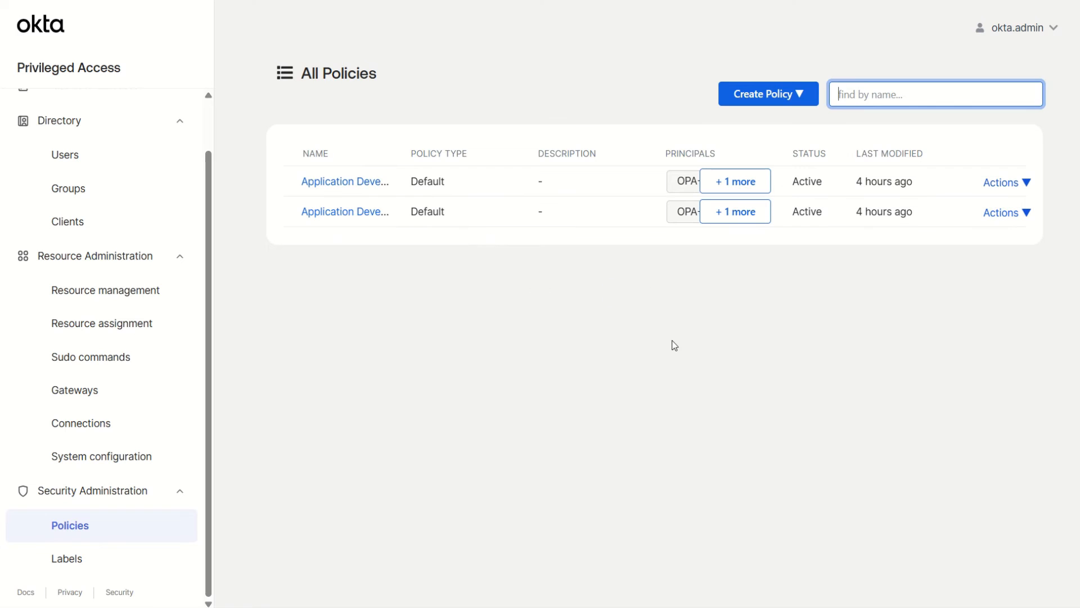
Open the Application Development - DB-SRV - Domain Admin Policy for editing and examine its name, principals and rules
left_click(1016, 184)
left_click(990, 220)
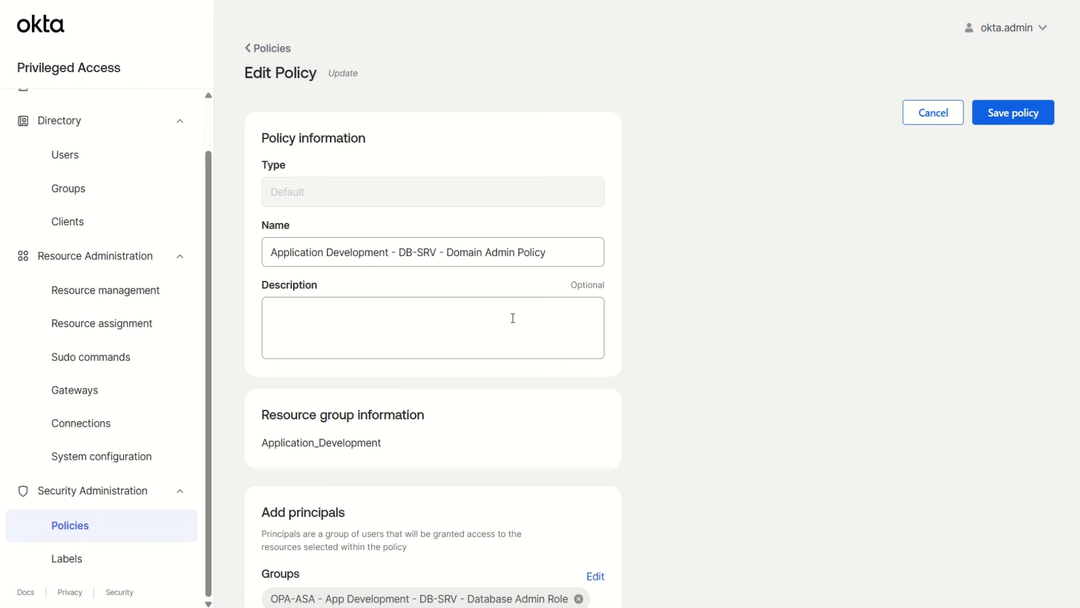
left_click_drag(568, 248, 220, 249)
scroll(441, 370, "down", 2)
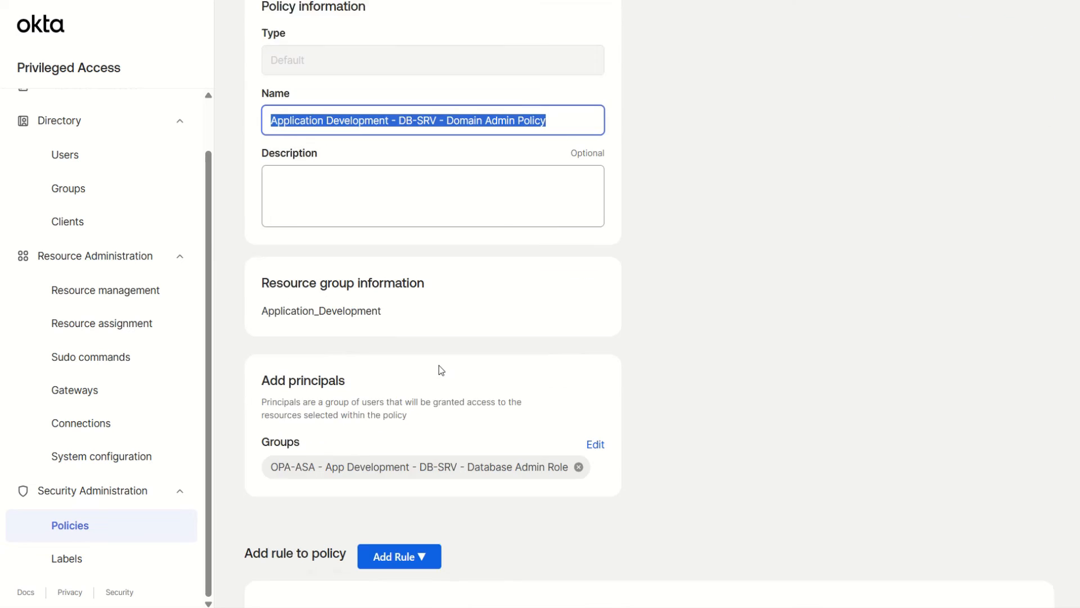
scroll(442, 370, "down", 1)
left_click_drag(263, 332, 425, 373)
left_click_drag(272, 418, 567, 438)
left_click(585, 442)
scroll(704, 427, "down", 1)
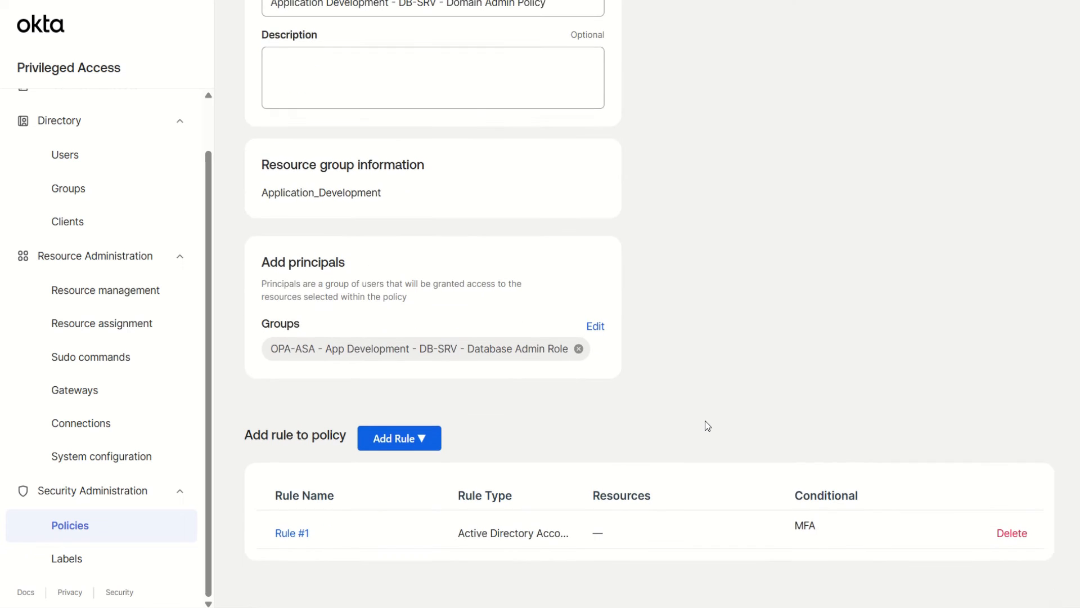
Open Rule #1 of the Domain Admin Policy and examine the shared account it protects and its approval request setting
left_click(297, 528)
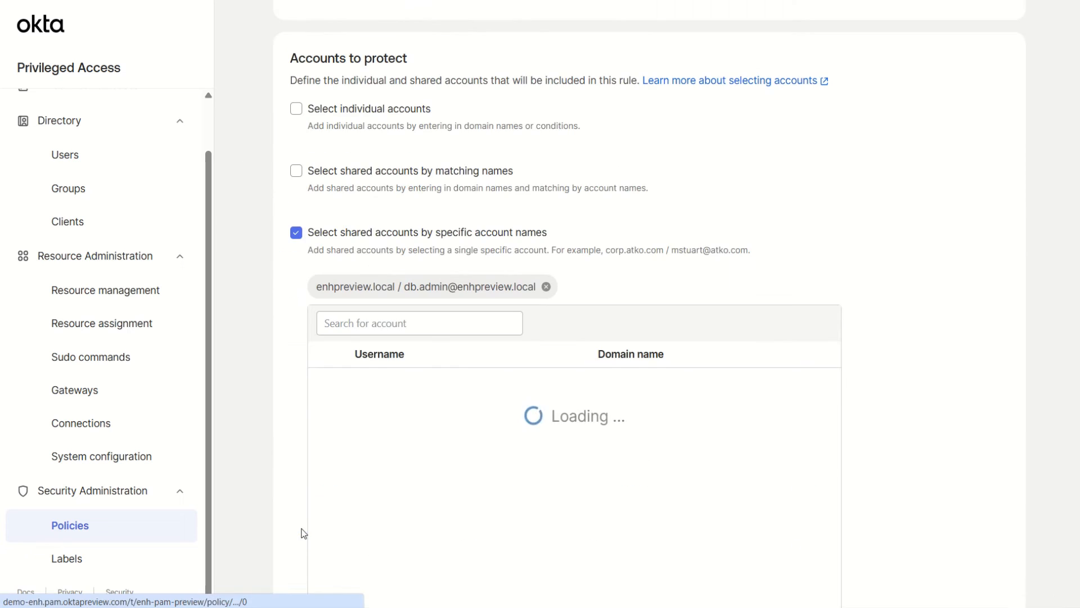
scroll(468, 216, "down", 3)
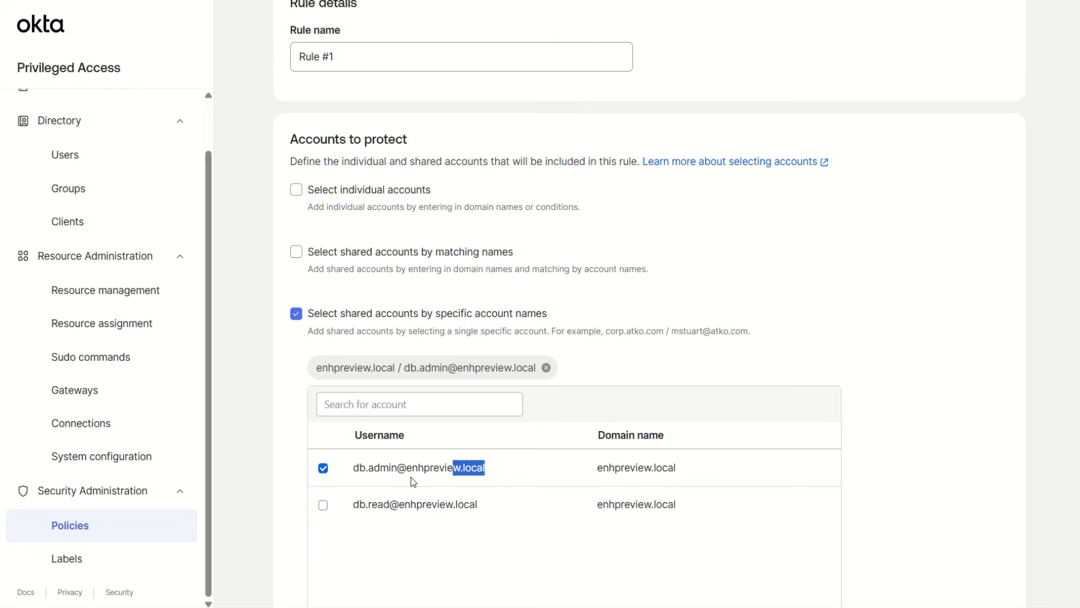
left_click_drag(411, 477, 355, 478)
scroll(618, 404, "down", 8)
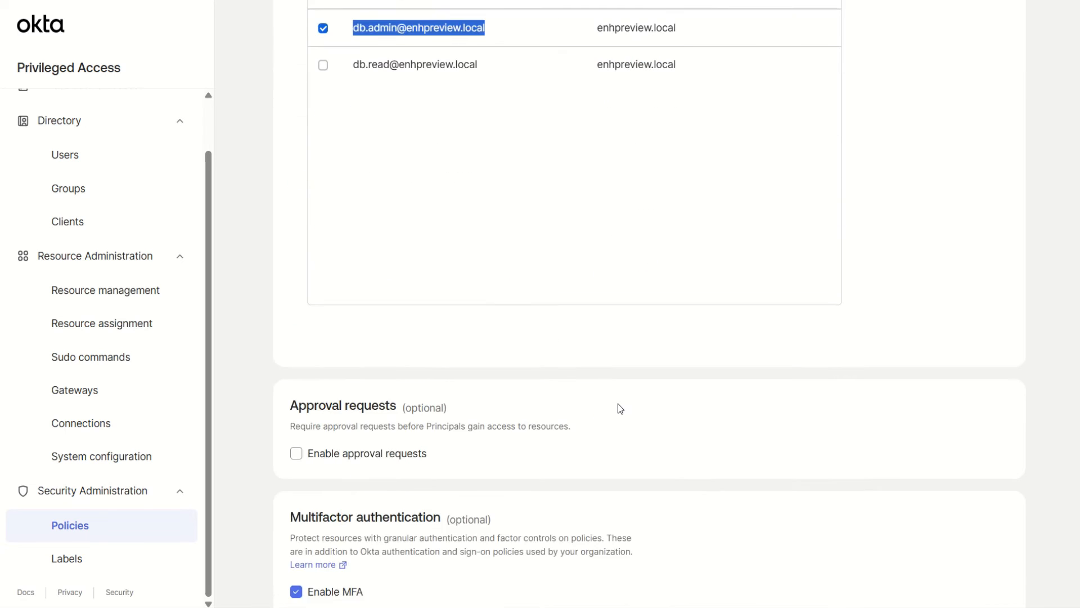
scroll(618, 403, "down", 1)
scroll(618, 403, "up", 2)
Examine the rule's multifactor authentication settings, including the authenticator assurance level and reauthentication frequency
scroll(617, 403, "down", 5)
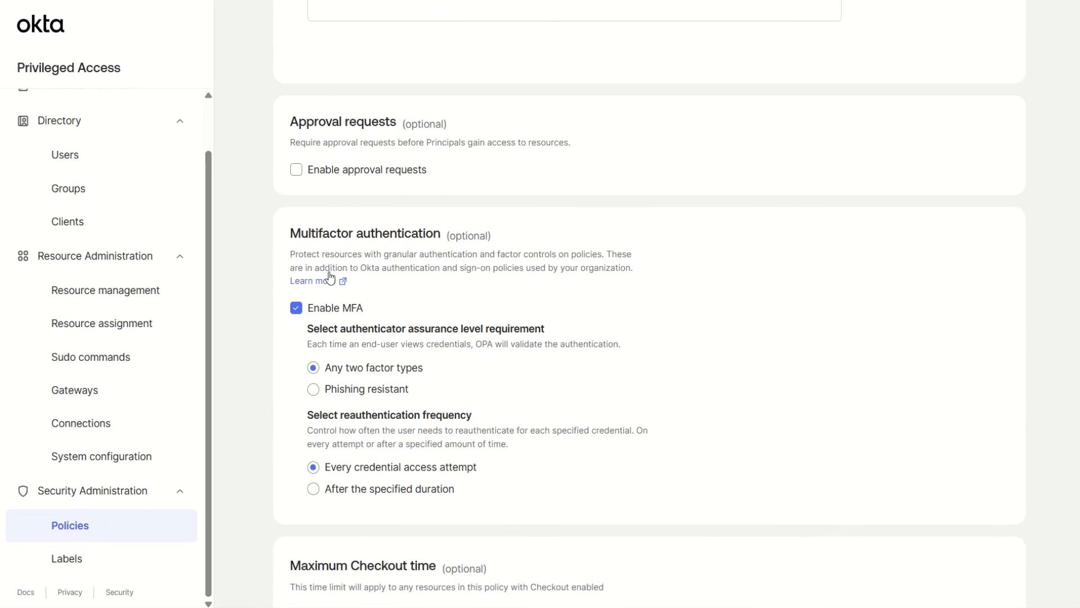
left_click_drag(292, 237, 464, 251)
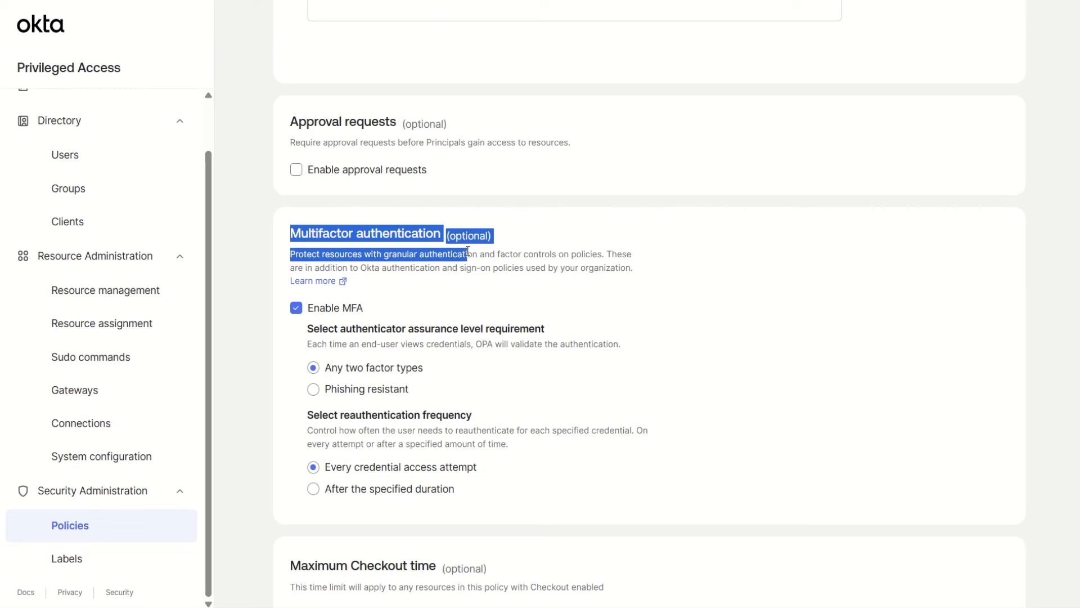
scroll(467, 251, "down", 1)
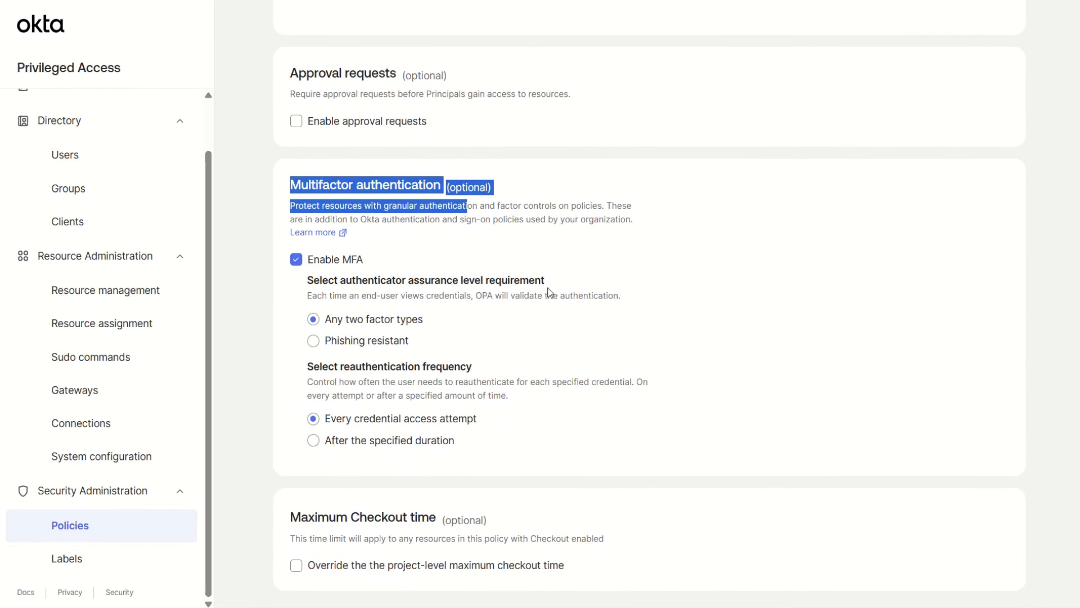
left_click_drag(552, 284, 313, 281)
scroll(585, 321, "down", 1)
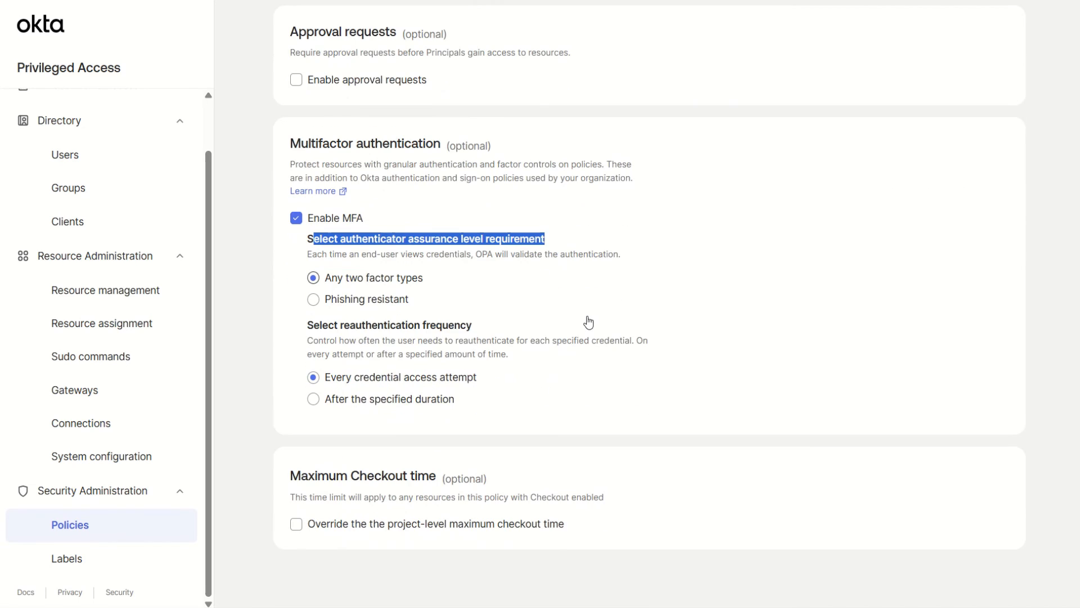
Save Rule #1 and the Application Development - DB-SRV - Domain Admin Policy
scroll(590, 321, "up", 20)
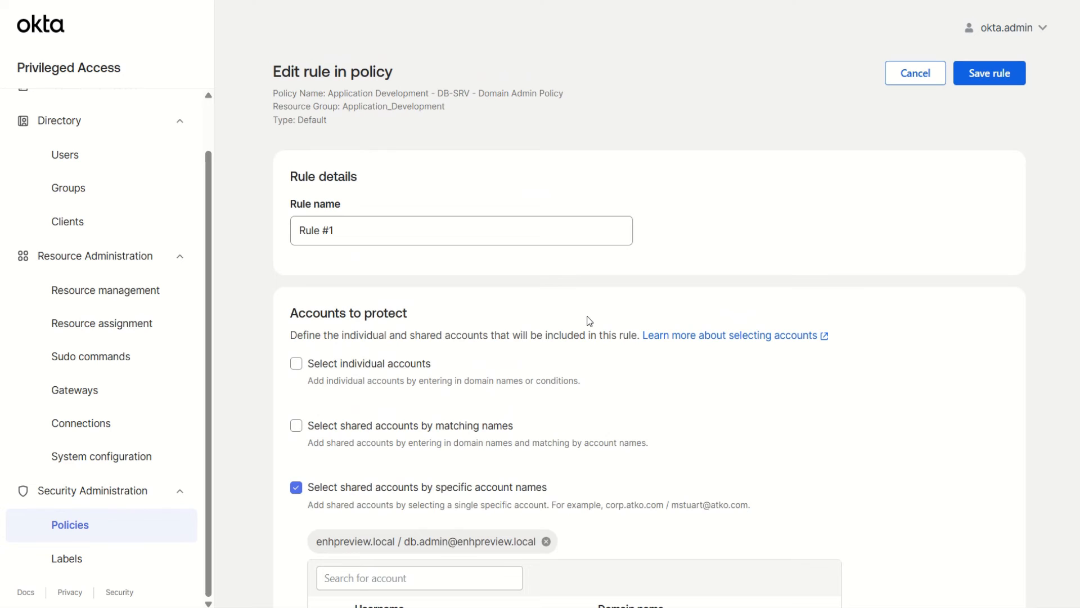
left_click(983, 80)
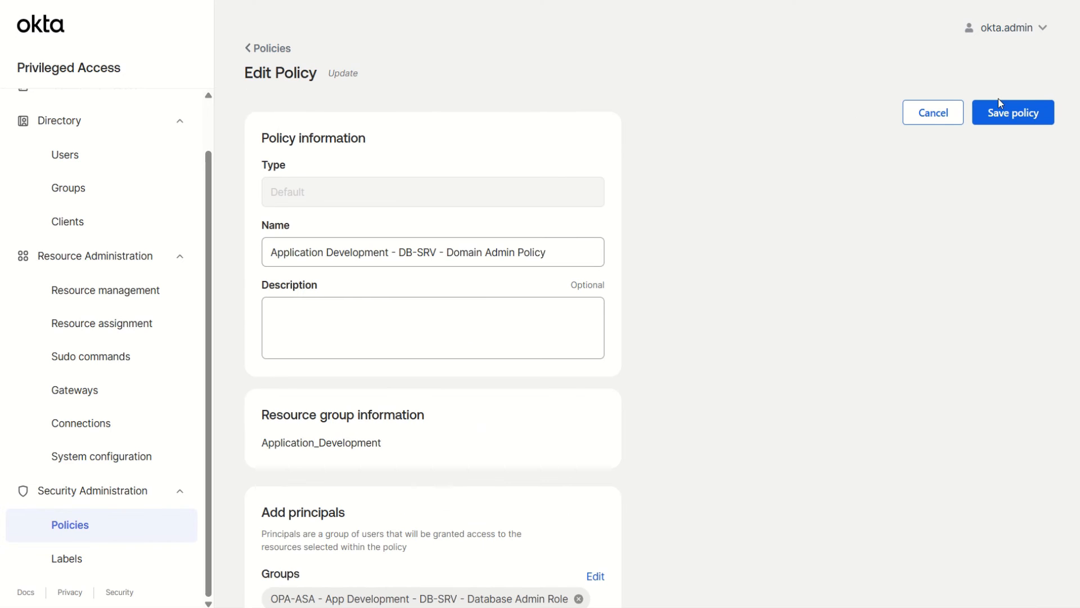
left_click(1006, 112)
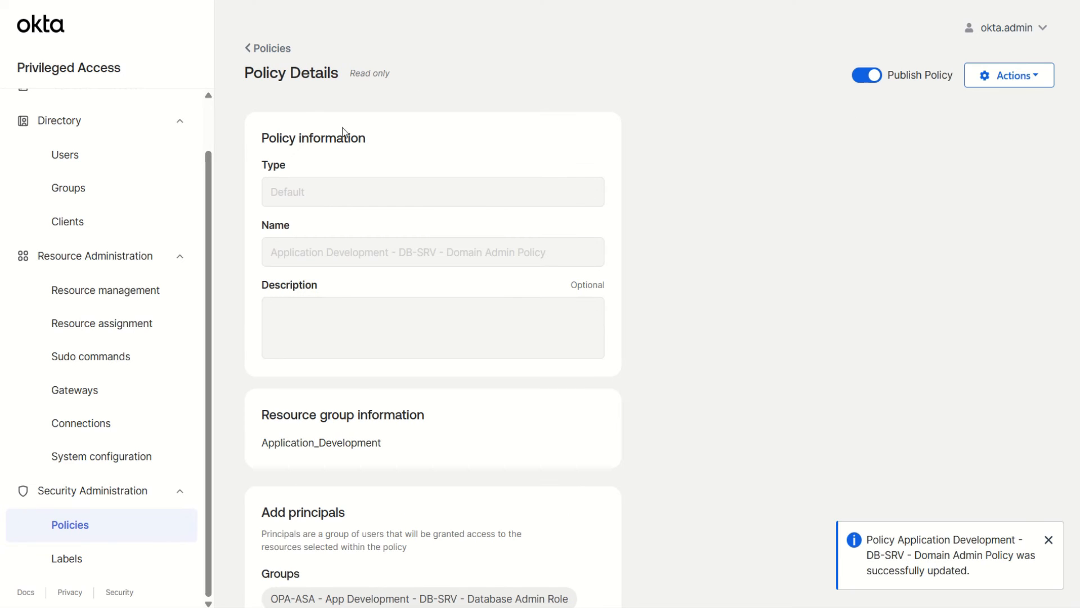
Open the Application Development - DB-SRV - Read Only Admin Policy for editing and examine its name and principals
left_click(278, 50)
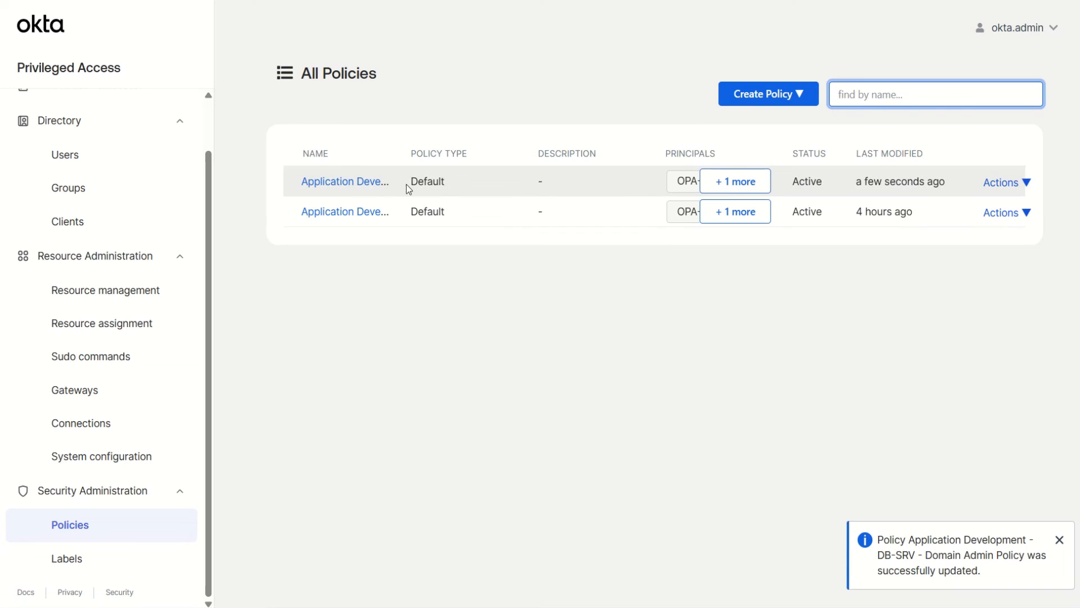
left_click(1021, 217)
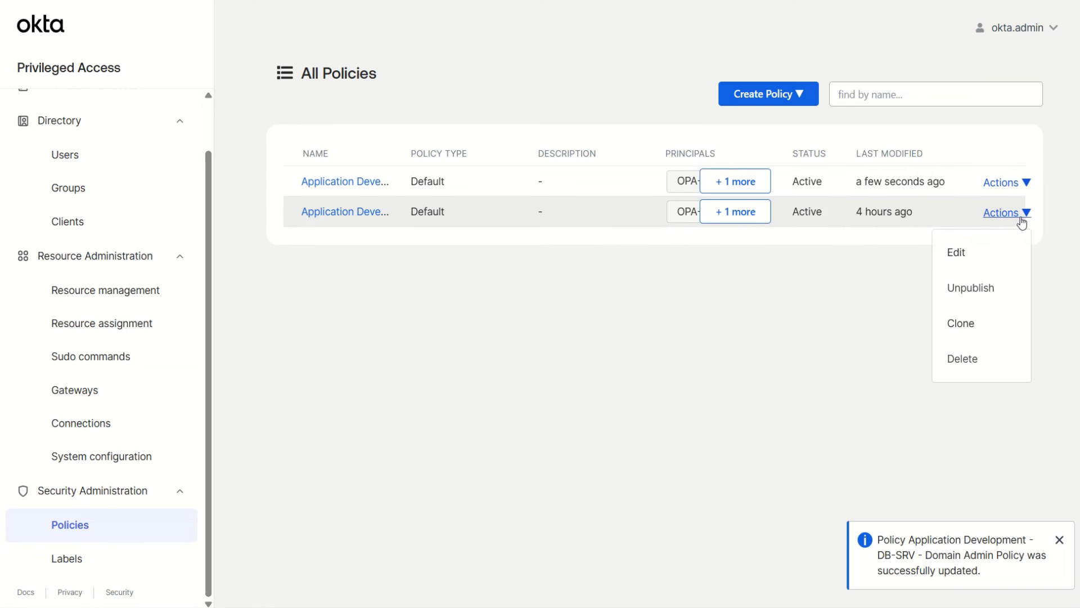
left_click(996, 256)
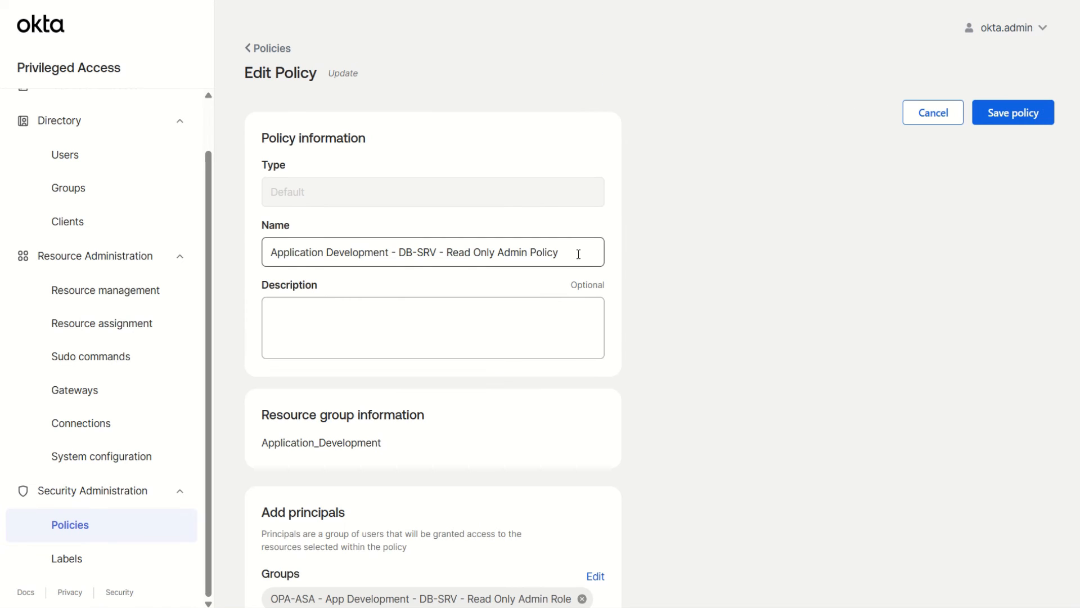
left_click_drag(578, 253, 250, 234)
scroll(444, 291, "down", 5)
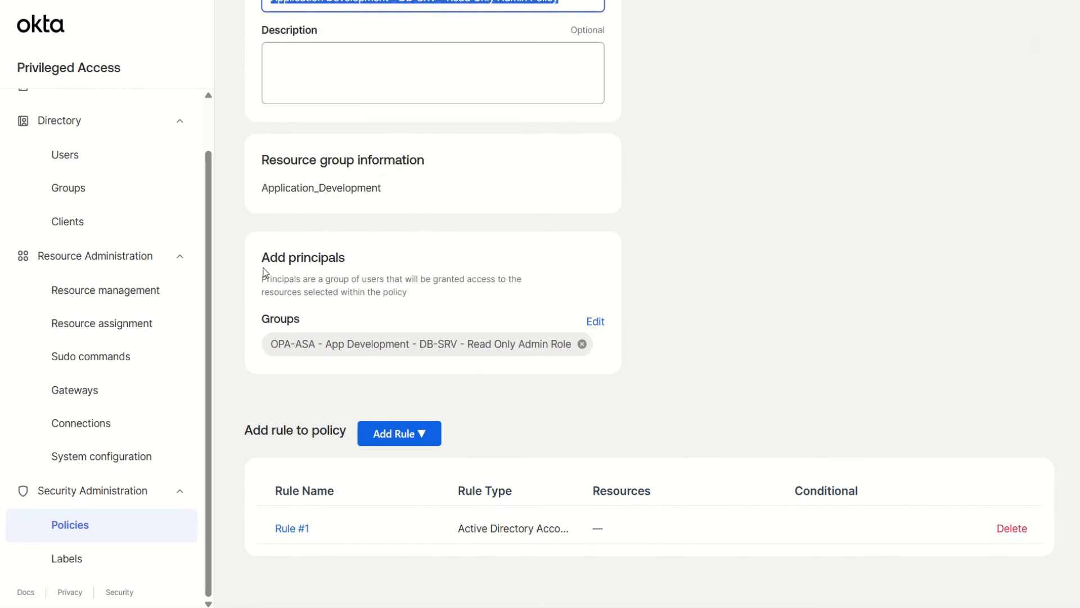
left_click_drag(264, 272, 434, 299)
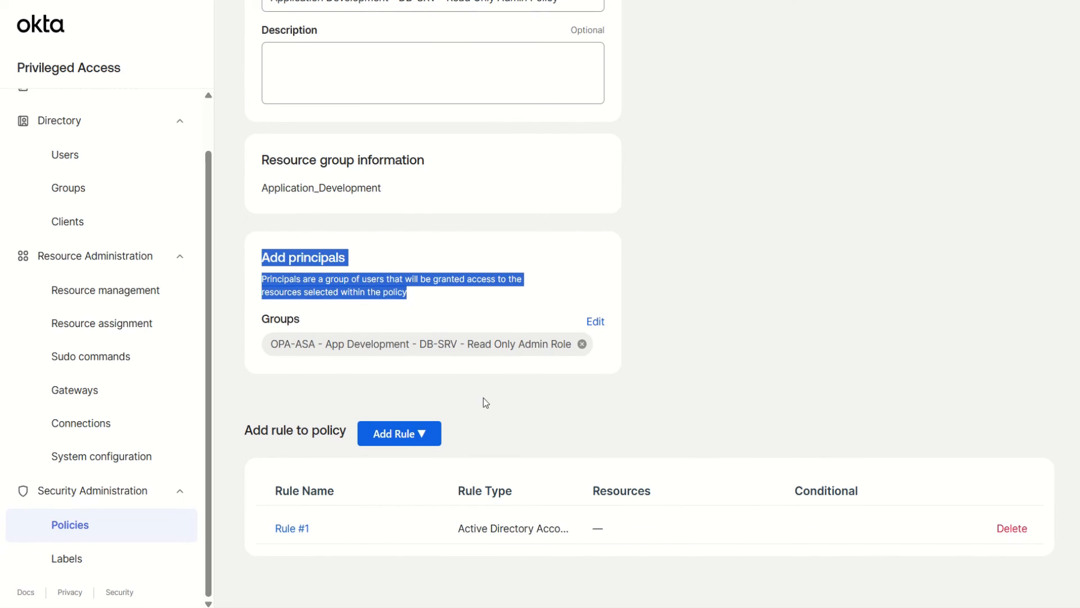
Open Rule #1 of the Read Only Admin Policy and examine its protected shared account and remaining rule settings
left_click(276, 531)
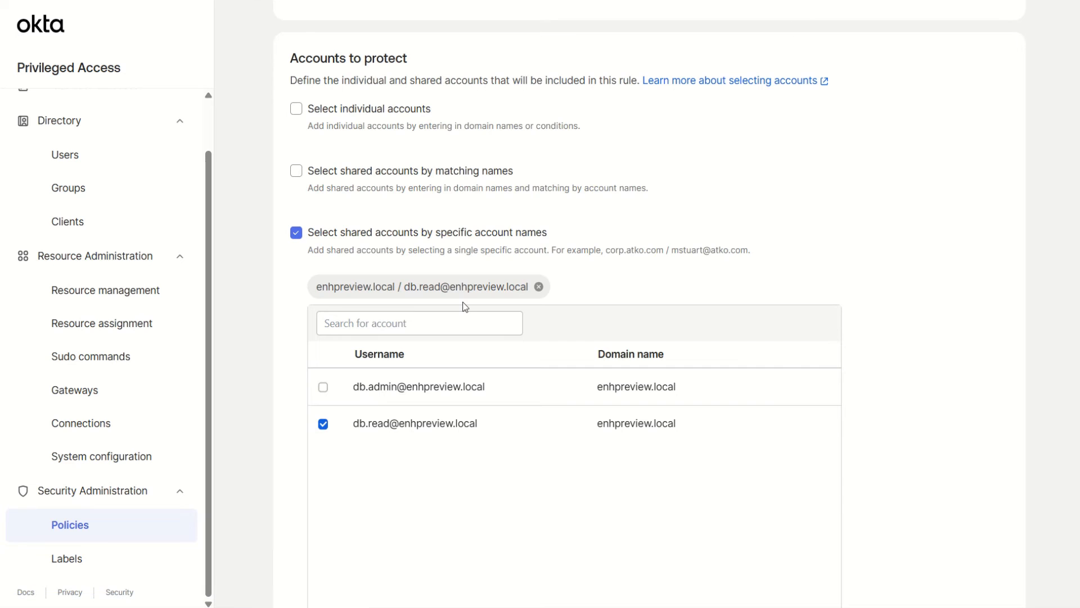
left_click_drag(548, 234, 325, 221)
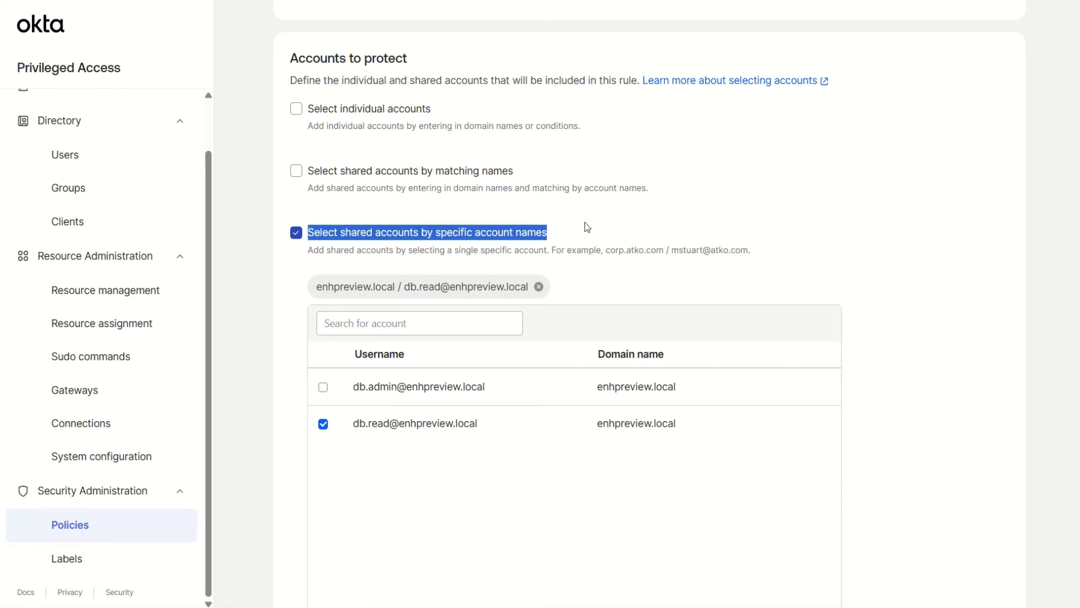
left_click(660, 218)
scroll(481, 326, "down", 1)
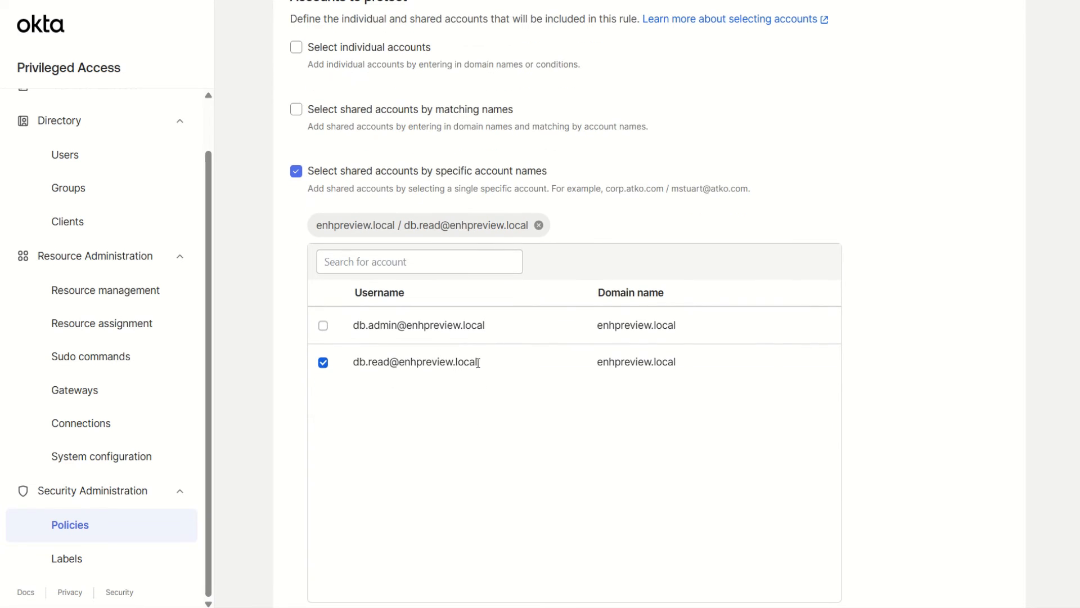
left_click_drag(496, 370, 347, 367)
left_click(523, 485)
scroll(523, 485, "down", 8)
scroll(523, 485, "up", 4)
scroll(523, 485, "up", 9)
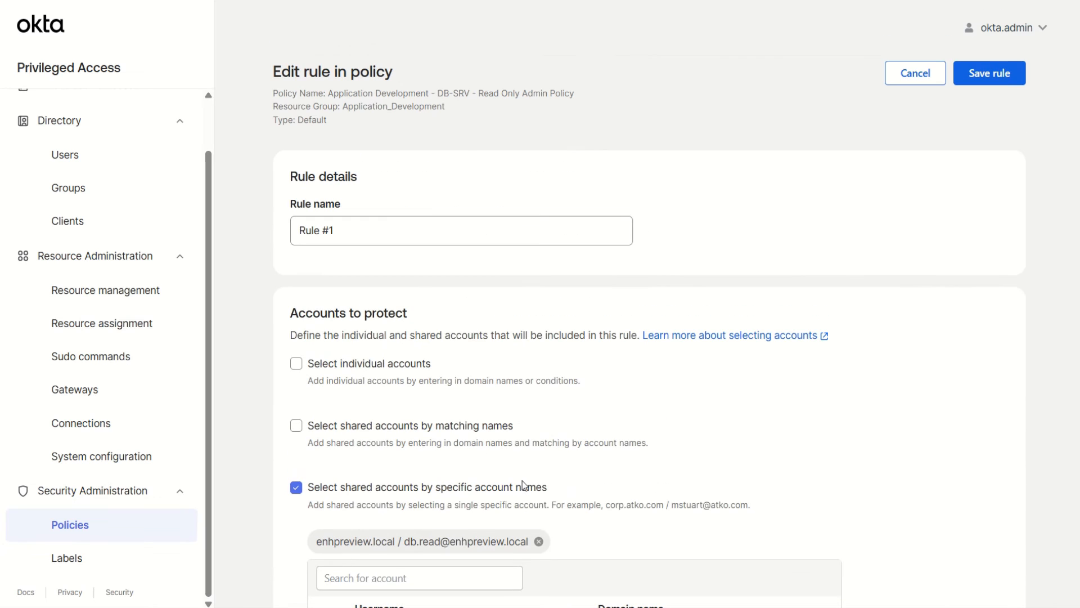
Save Rule #1 and the Application Development - DB-SRV - Read Only Admin Policy, and return to the policies list
left_click(1008, 74)
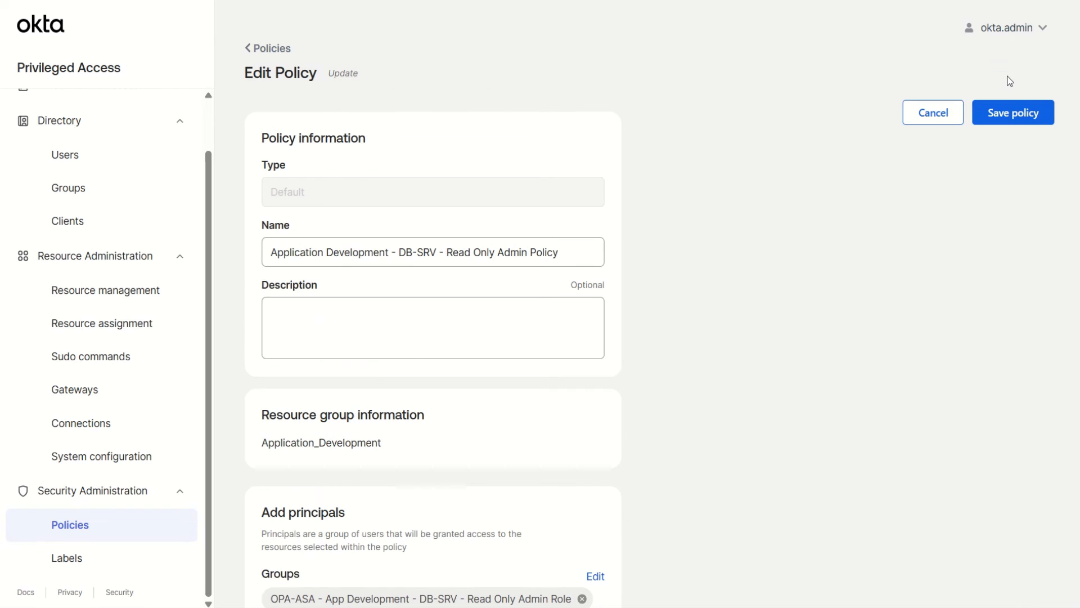
left_click(1021, 112)
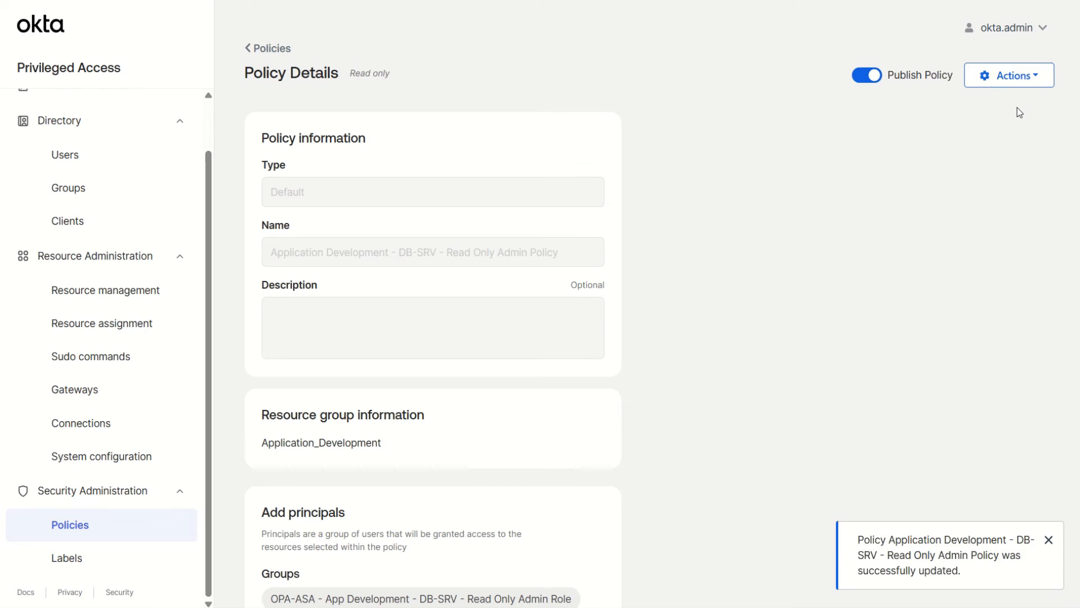
left_click(285, 48)
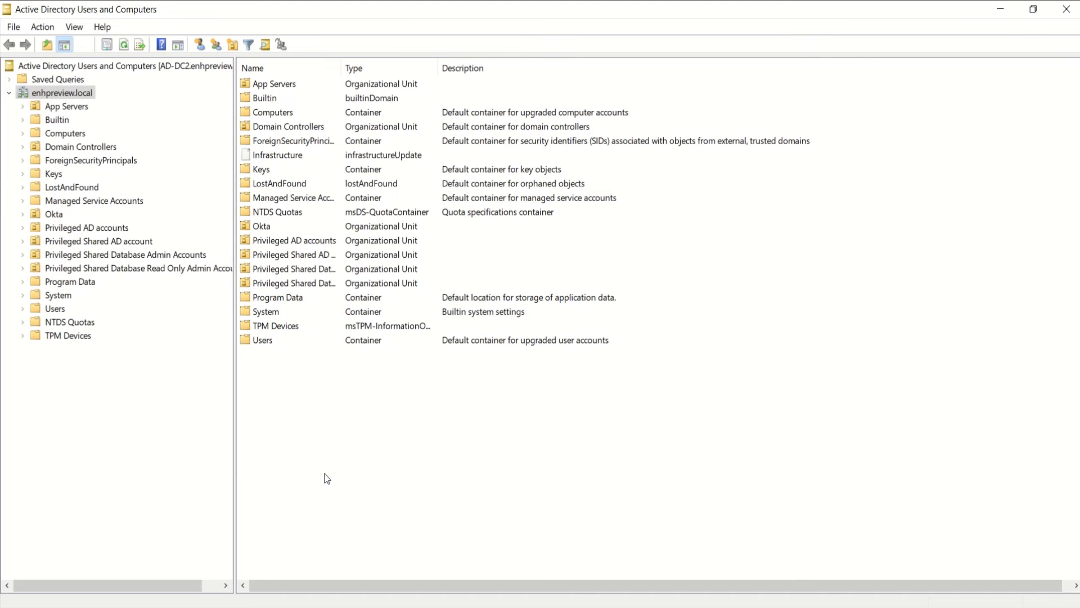
Switch to Active Directory Users and Computers and examine the App Developers group and user accounts in the Okta organizational unit
left_click(53, 215)
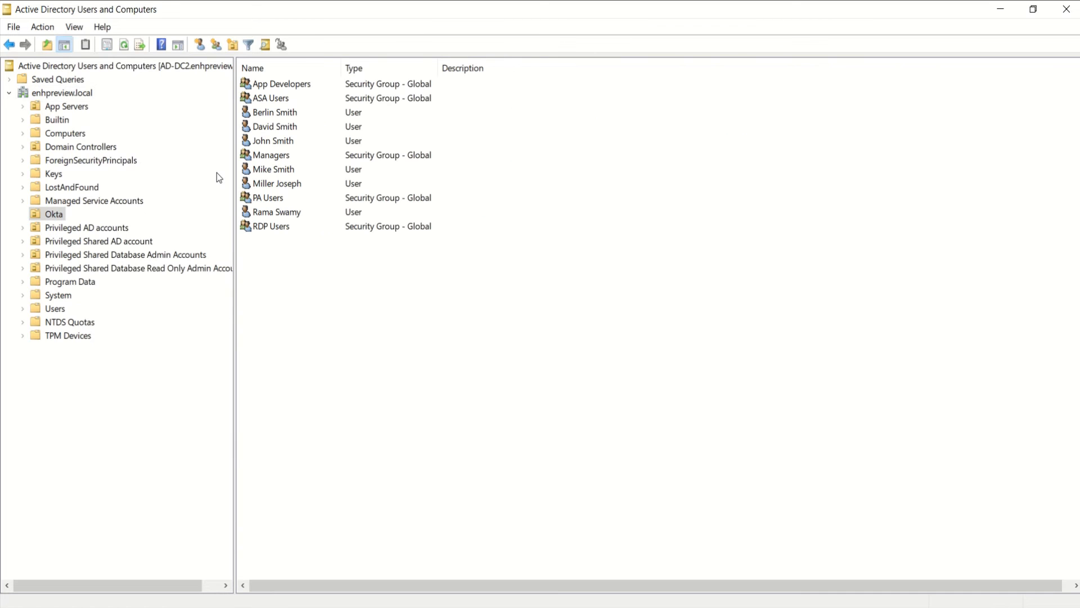
left_click(271, 87)
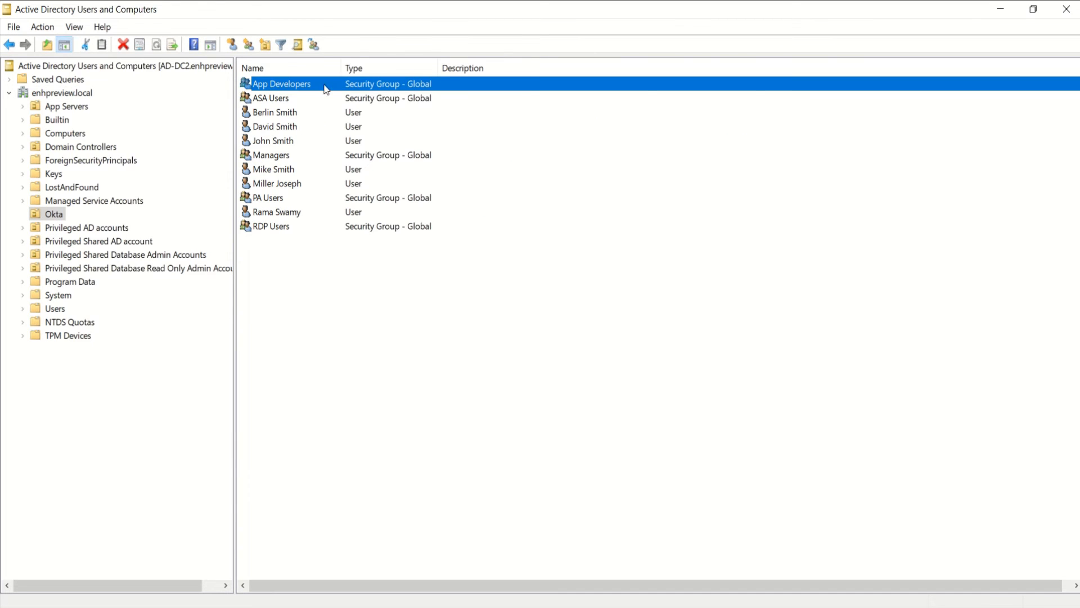
left_click(301, 113)
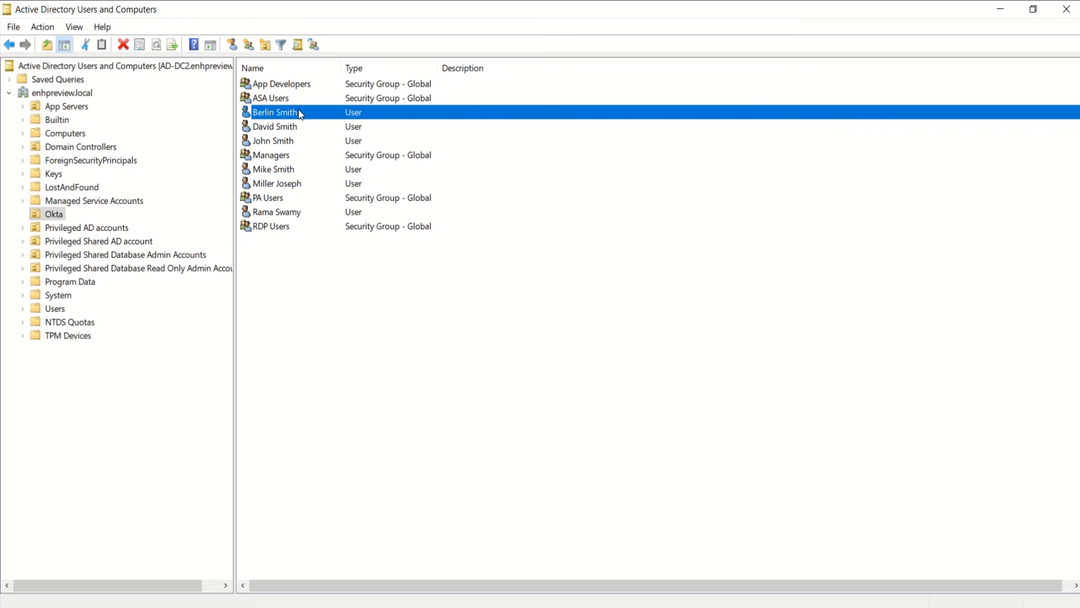
left_click(293, 127)
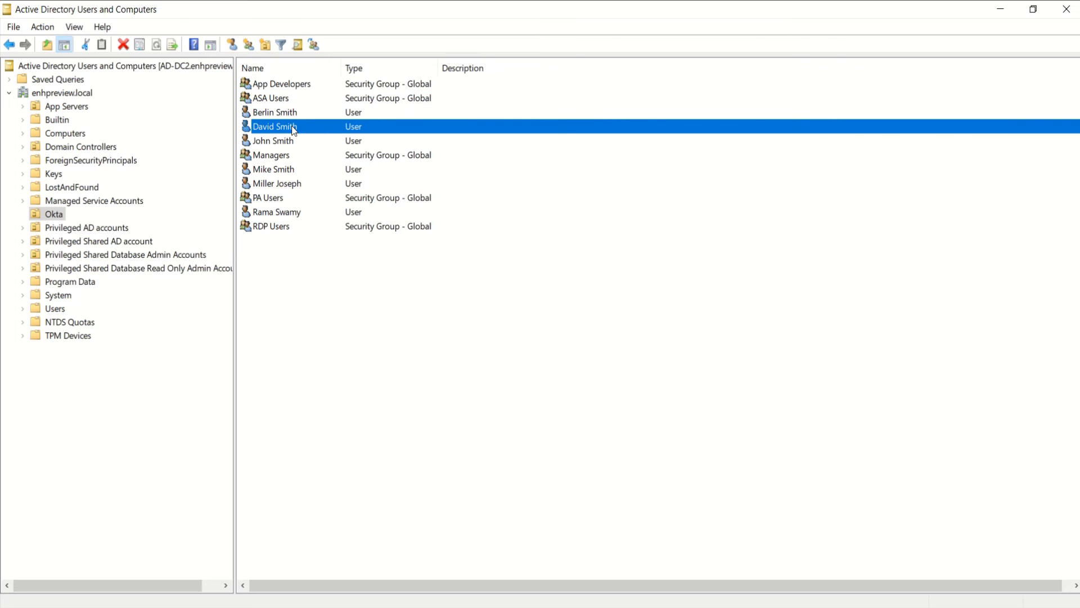
left_click(307, 184)
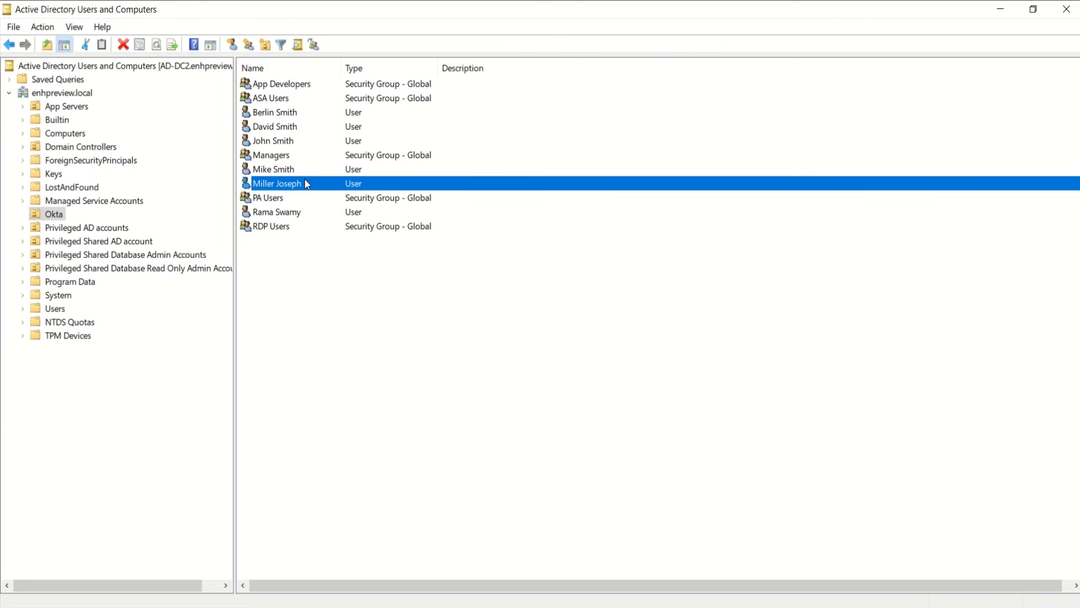
Examine the members of the Privileged Shared Database Admin Accounts and Privileged Shared Database Read Only Admin Accounts organizational units
left_click(159, 256)
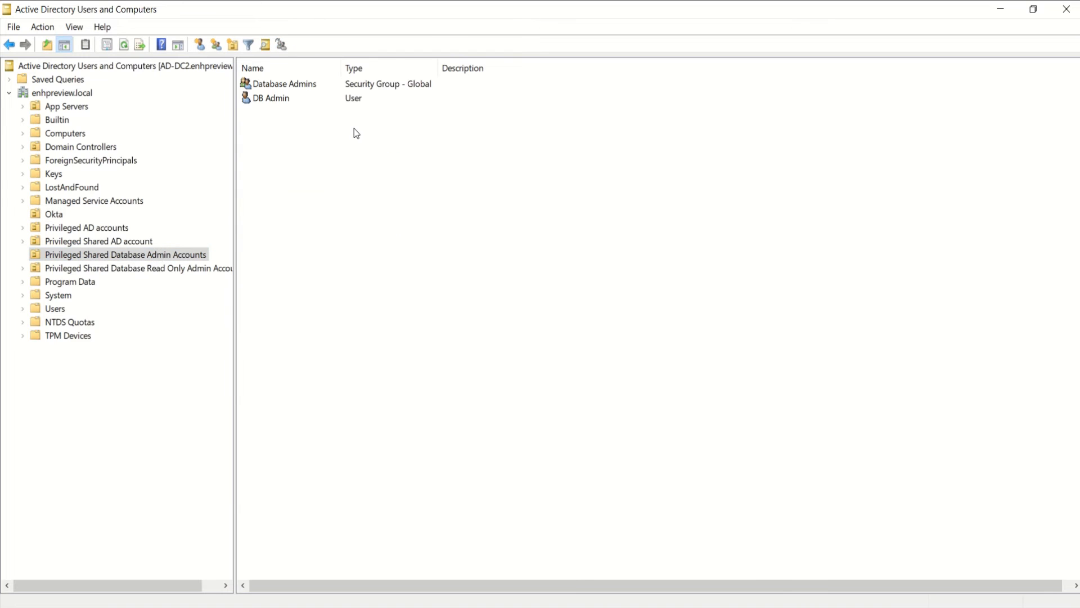
left_click_drag(354, 129, 280, 83)
left_click(279, 85)
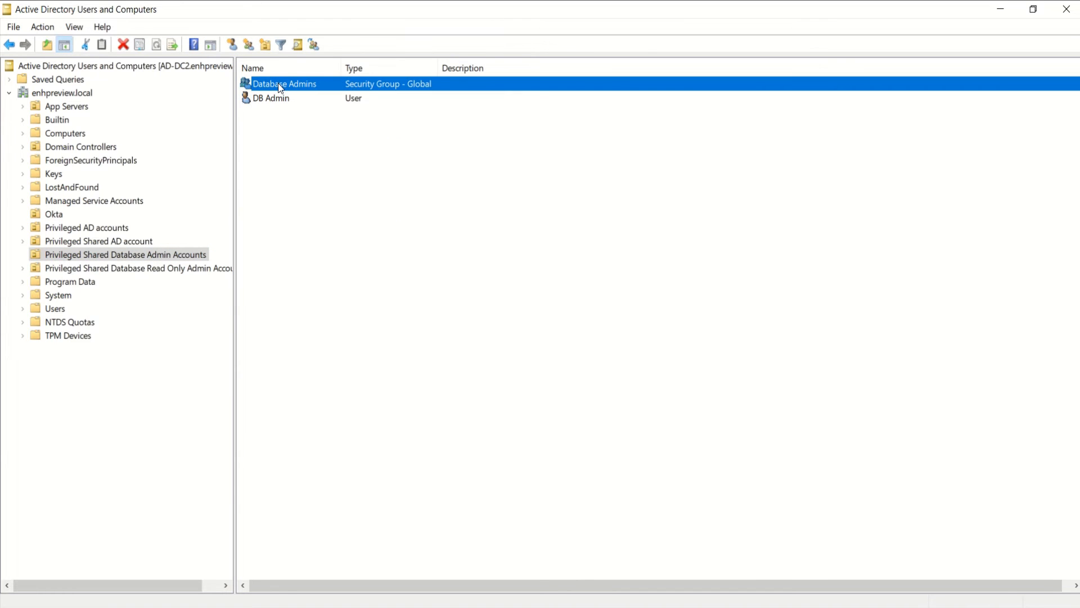
left_click(193, 271)
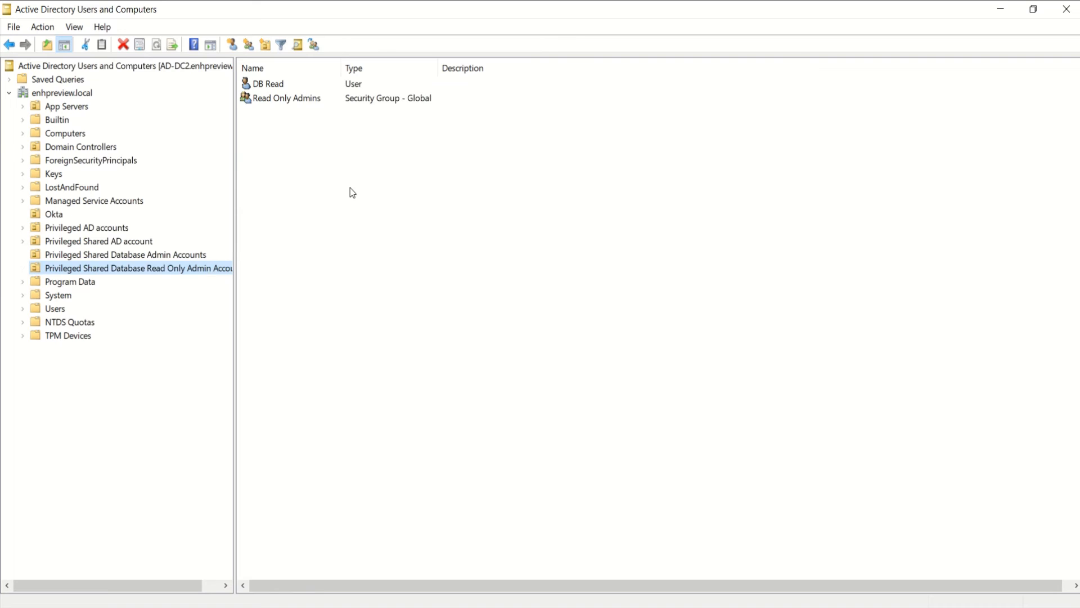
left_click_drag(407, 154, 271, 87)
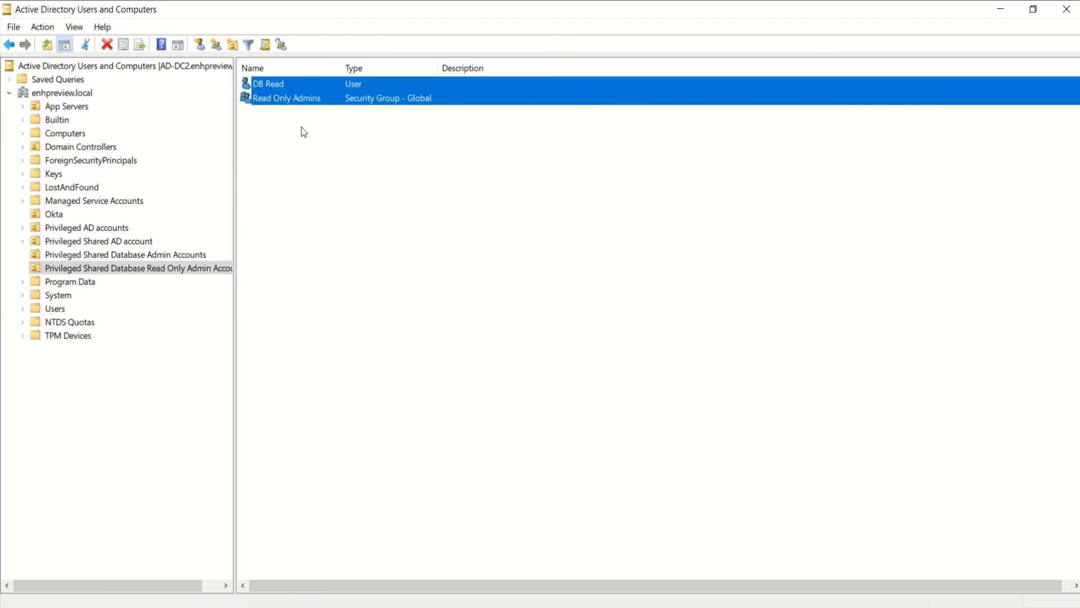
left_click(333, 165)
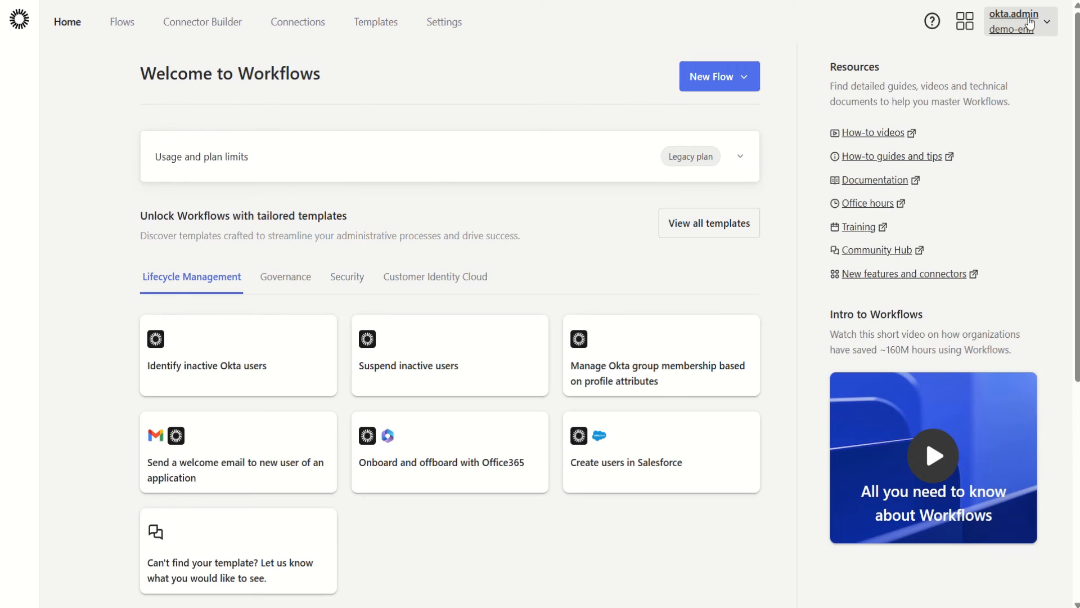
Switch to Okta Workflows and open the OPA-ASA: User Profile Update flow from the Delegated Flows folder
left_click(1050, 24)
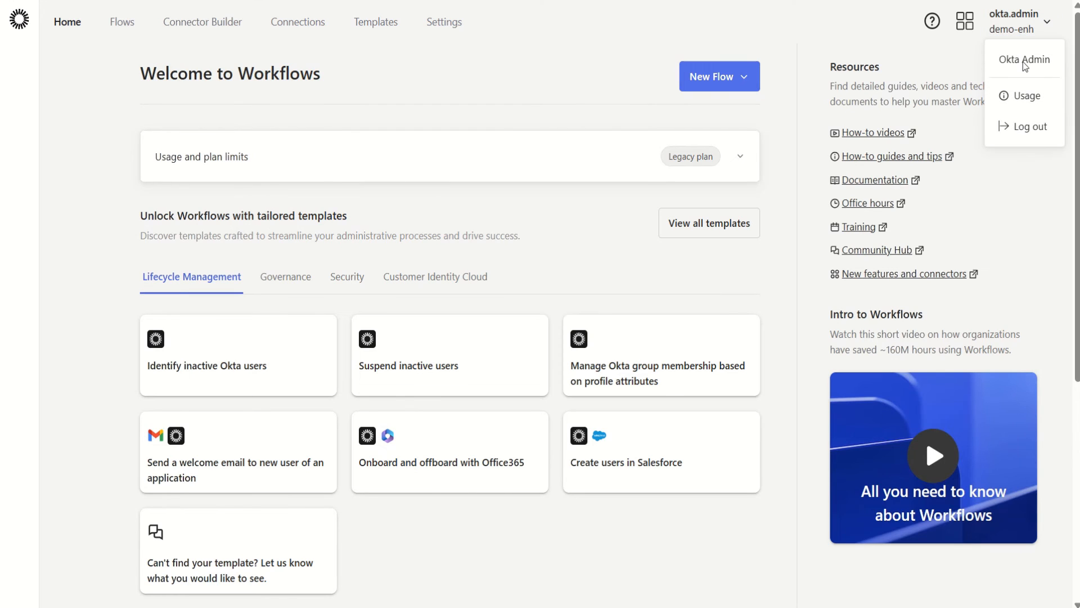
left_click(120, 26)
left_click(120, 25)
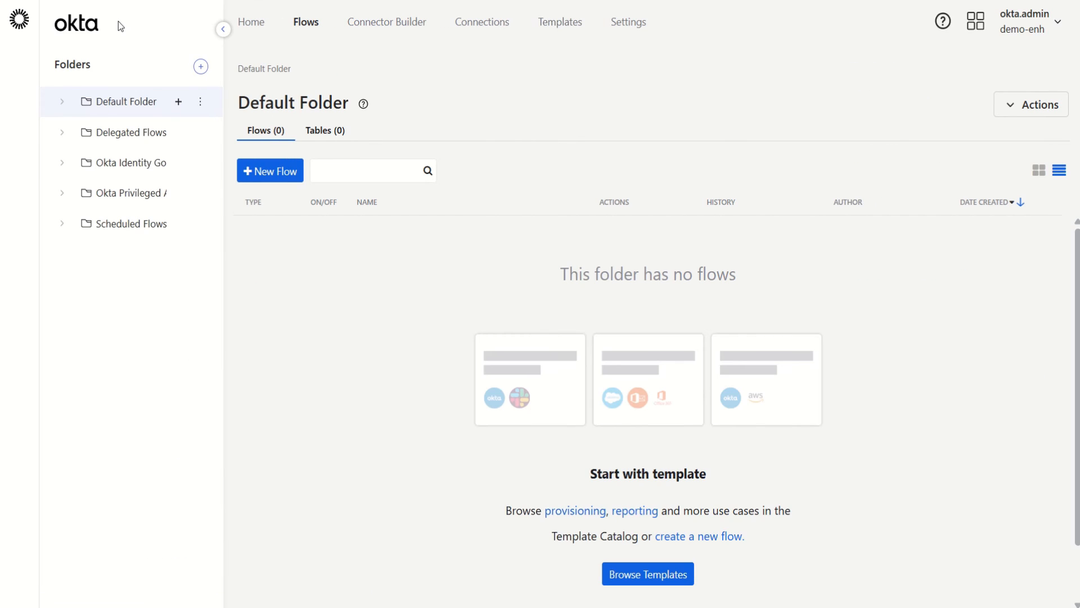
left_click(133, 138)
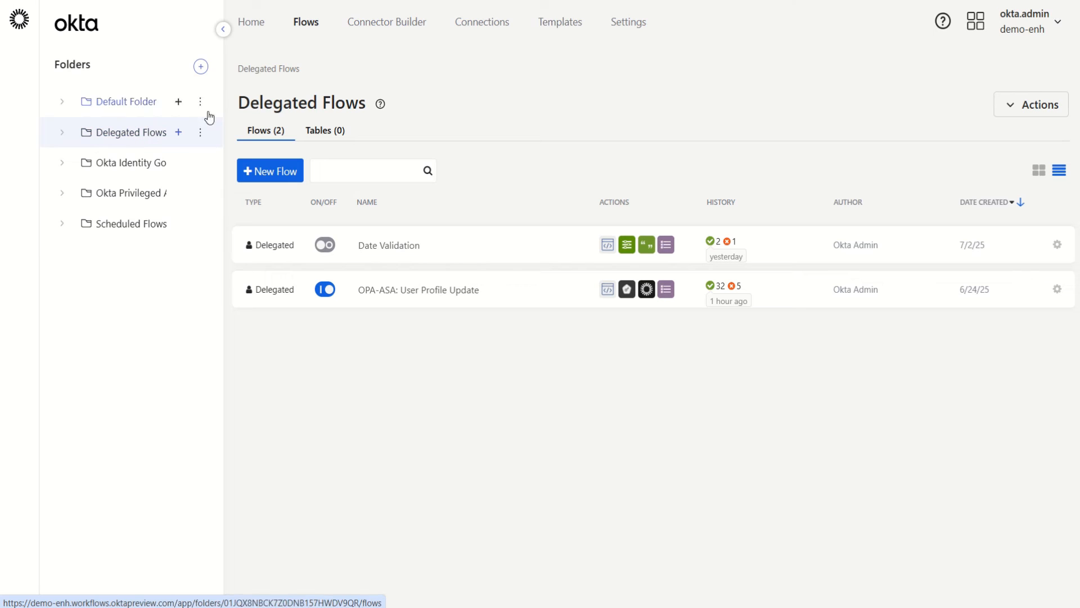
left_click(517, 297)
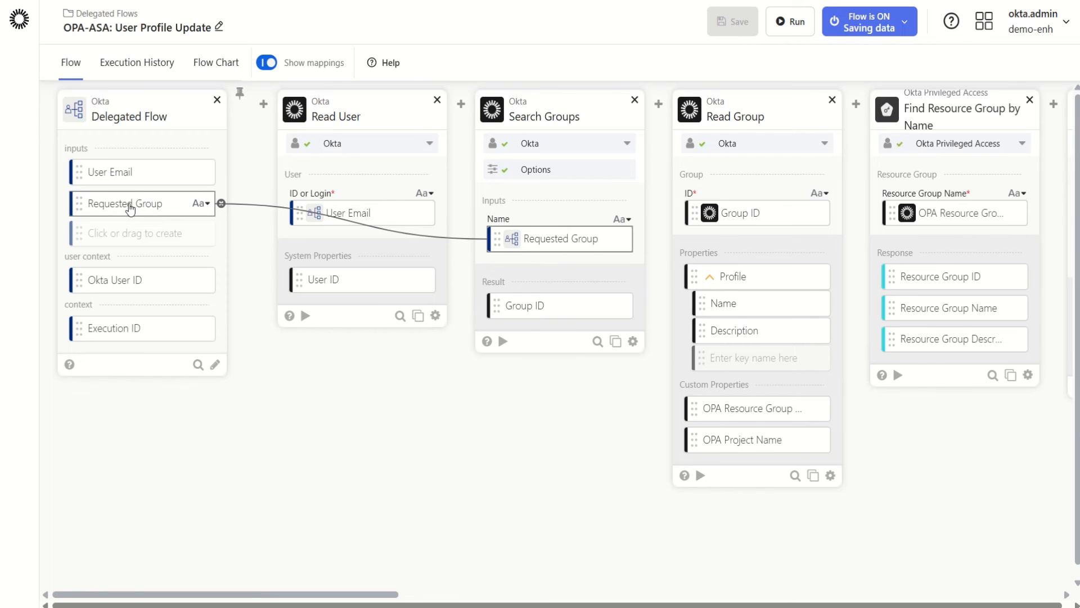
Examine the flow's cards from the delegated inputs through the user, group, resource group and project lookups to the Compose endpoint
scroll(256, 305, "right", 2)
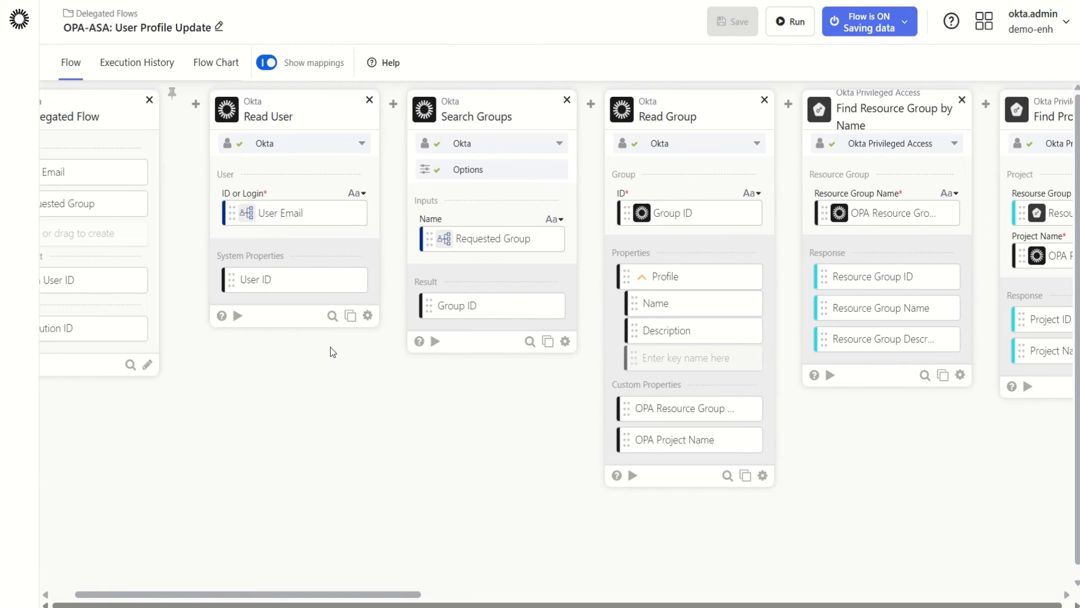
scroll(331, 352, "right", 4)
scroll(331, 347, "right", 1)
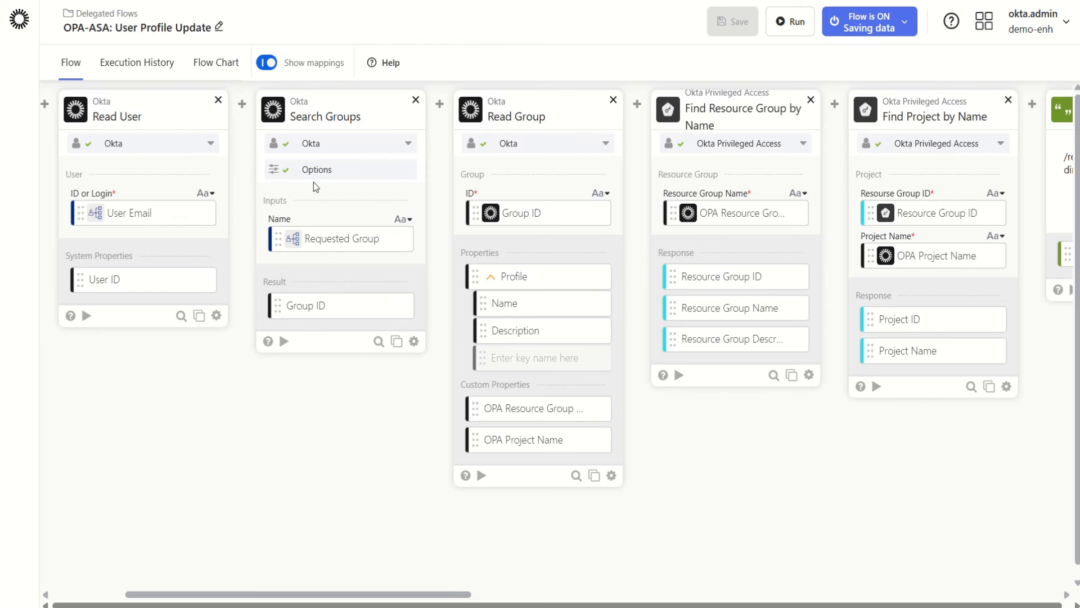
scroll(330, 230, "left", 6)
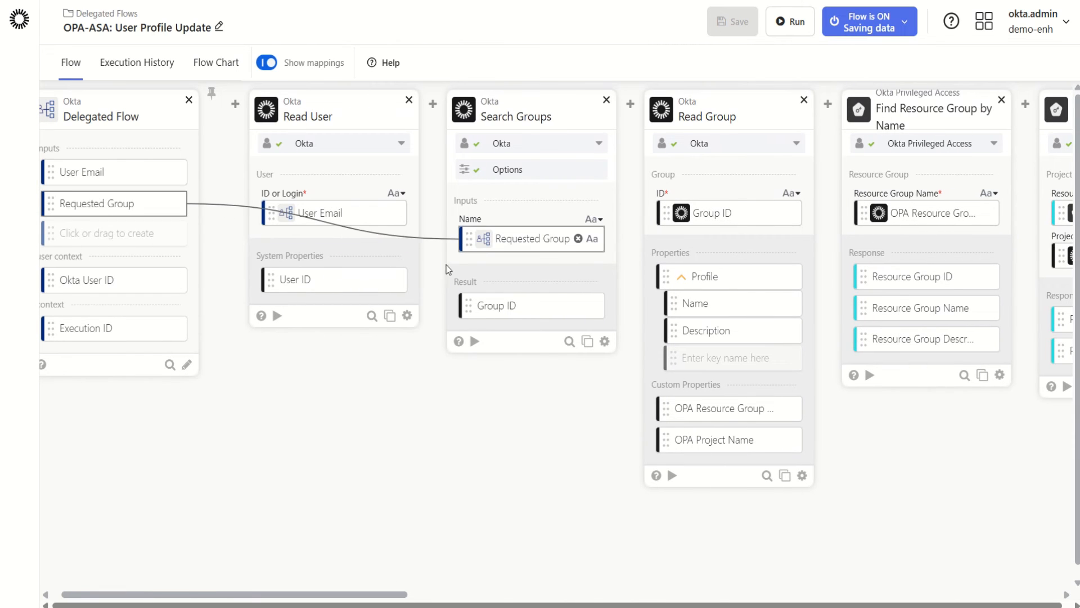
scroll(431, 328, "right", 2)
scroll(429, 325, "right", 5)
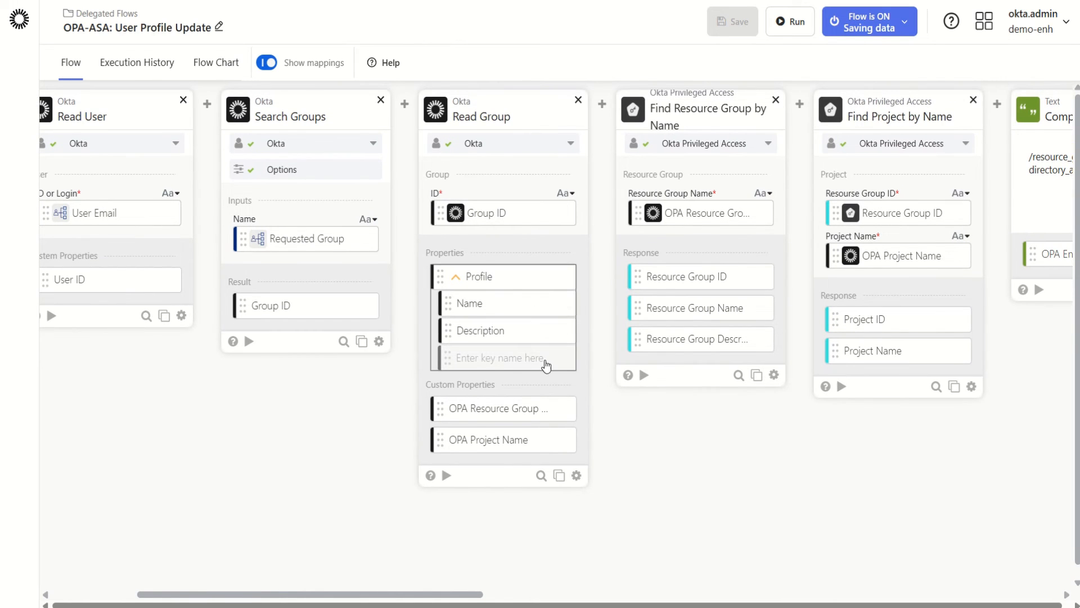
scroll(545, 364, "right", 3)
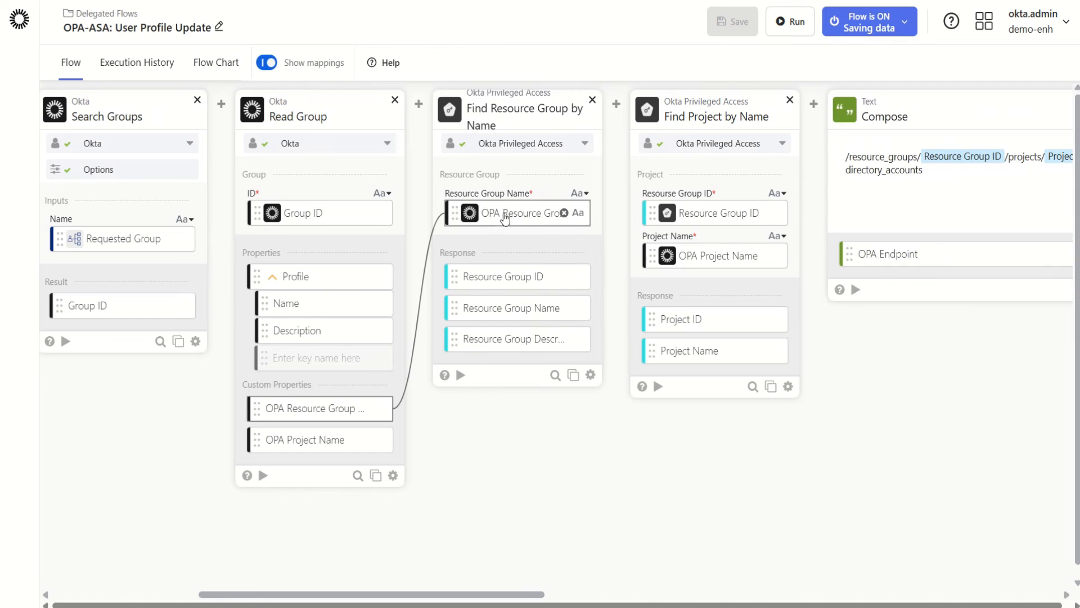
scroll(555, 312, "right", 3)
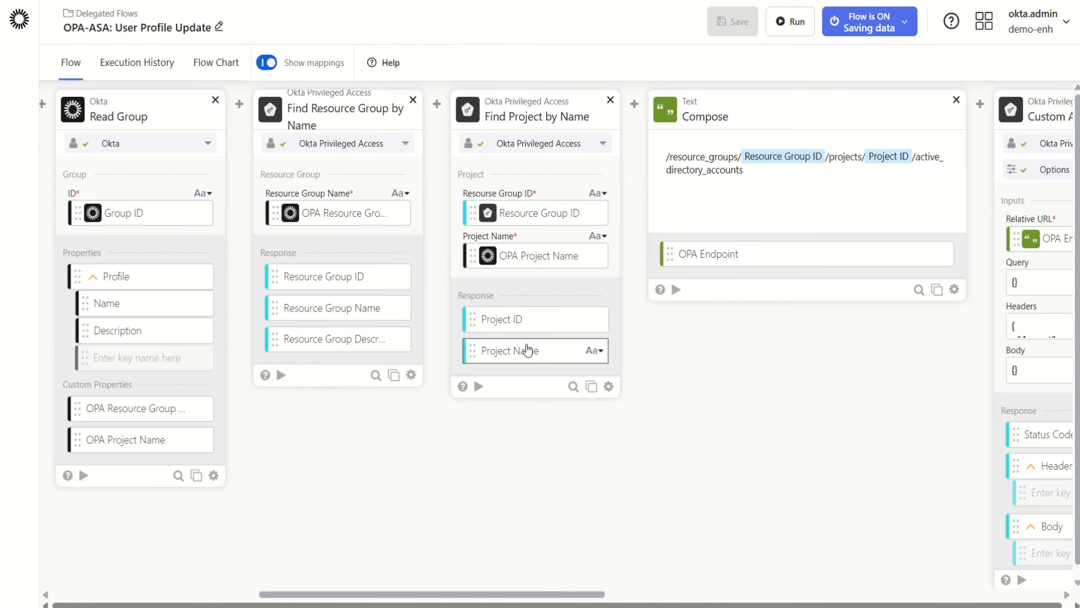
scroll(616, 377, "right", 2)
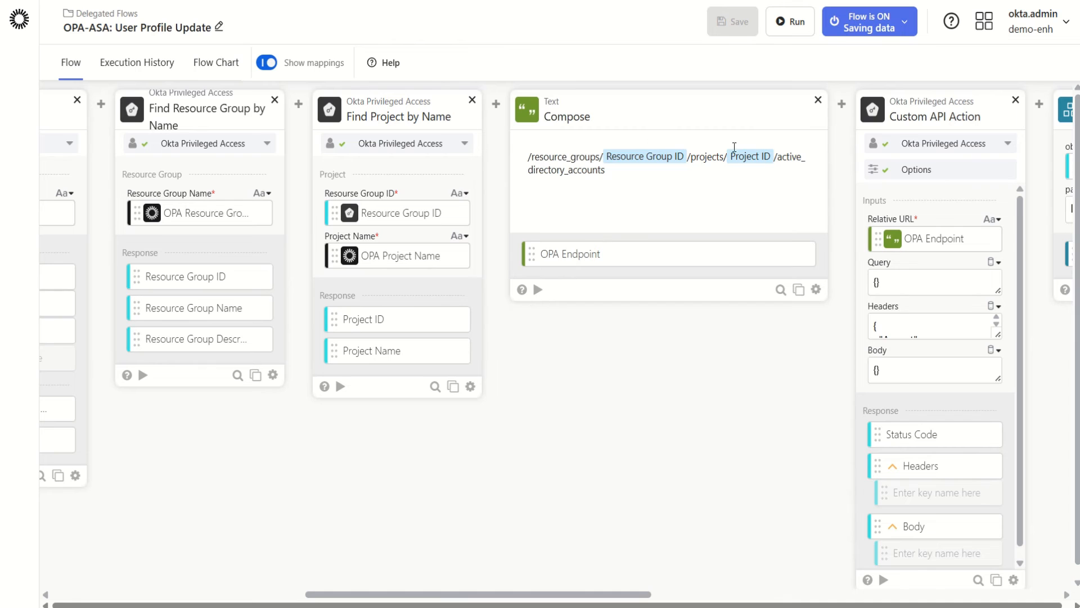
Enlarge the Headers field of the Custom API Action card and examine the card's inputs and response fields
scroll(671, 339, "right", 4)
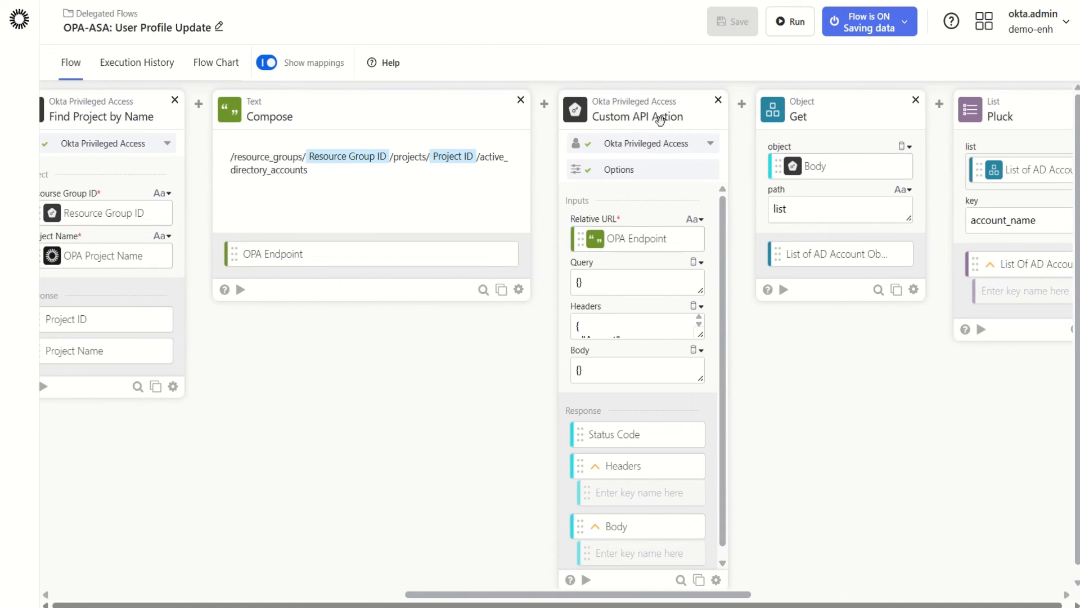
mouse_move(645, 116)
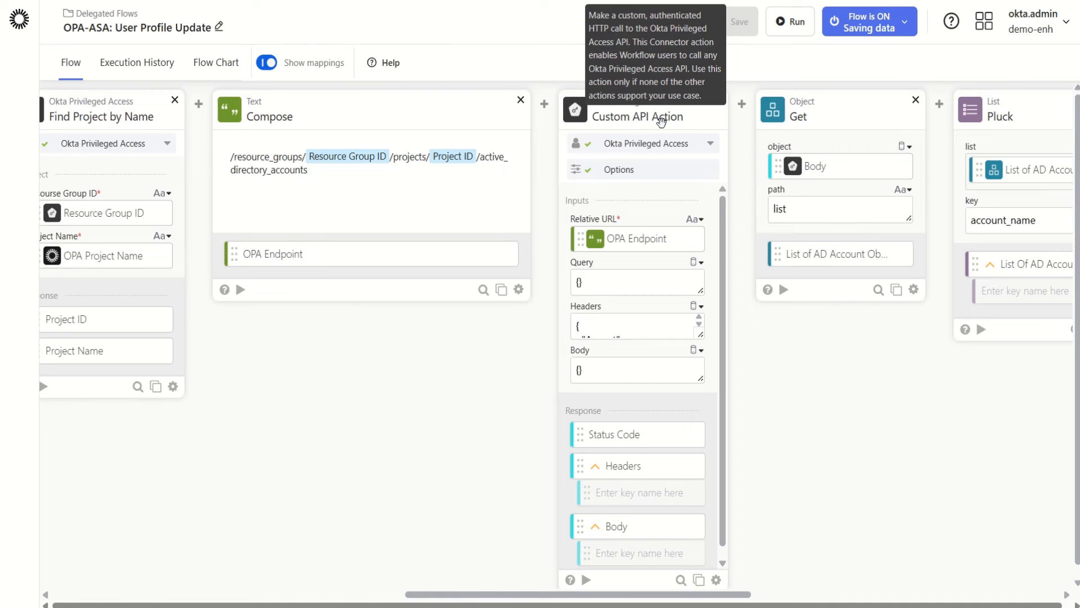
scroll(704, 304, "down", 1)
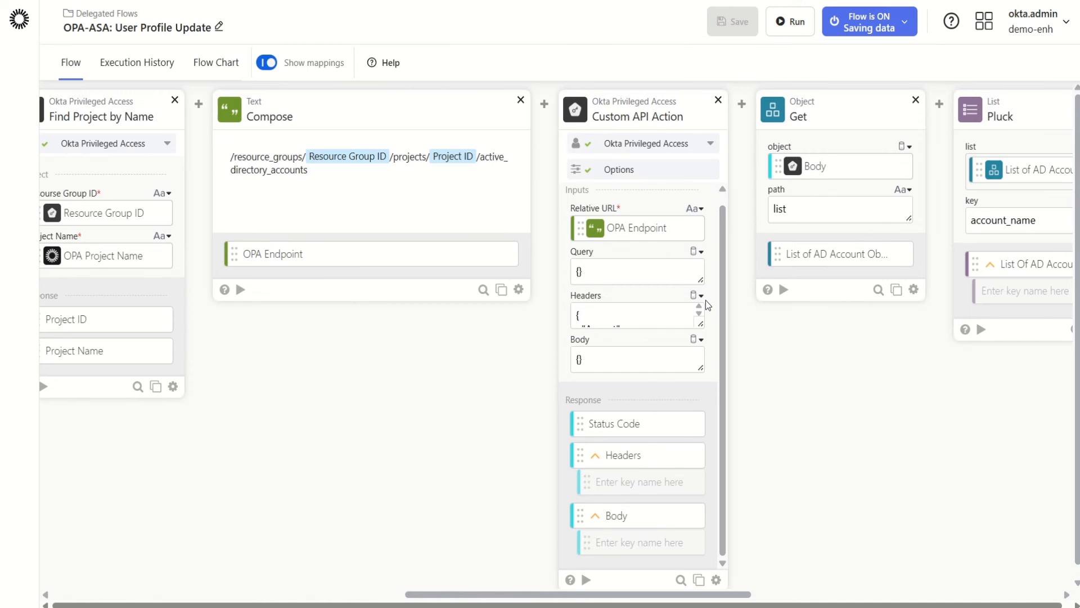
left_click_drag(700, 325, 712, 395)
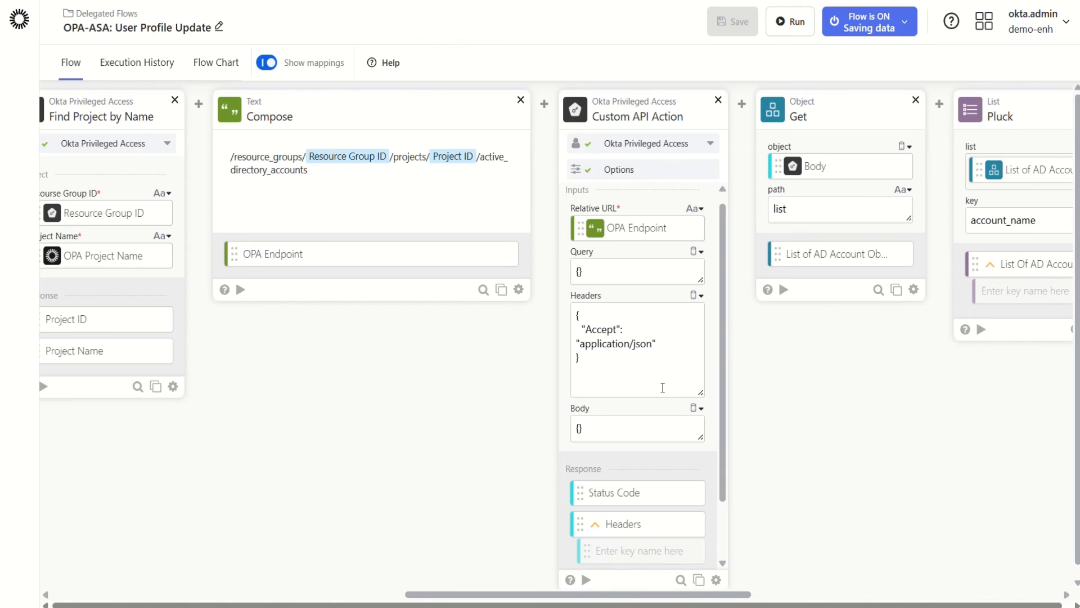
scroll(663, 387, "down", 2)
scroll(662, 387, "up", 2)
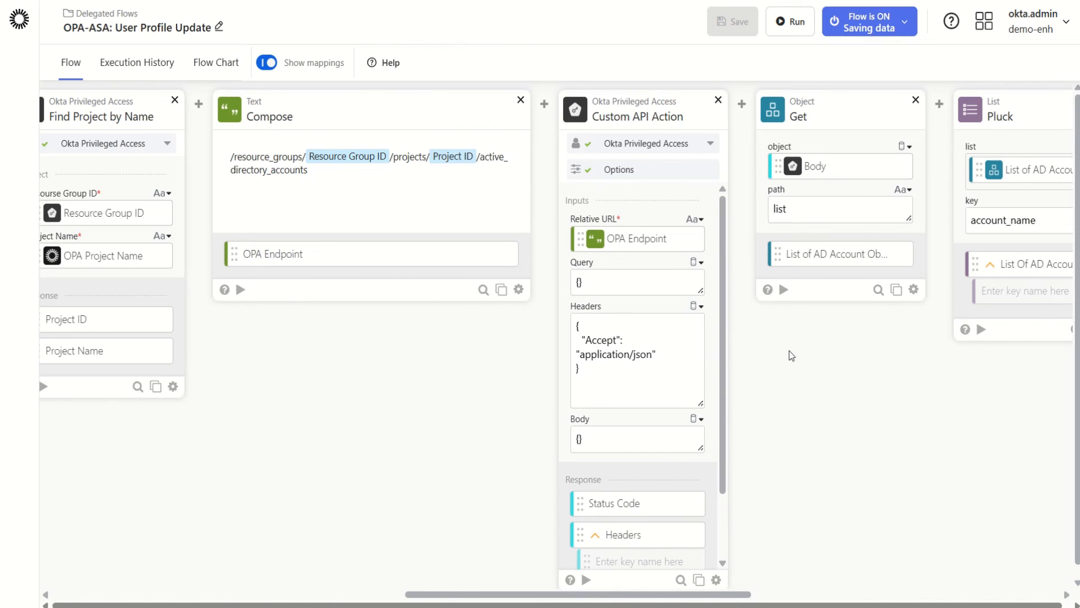
scroll(788, 354, "right", 3)
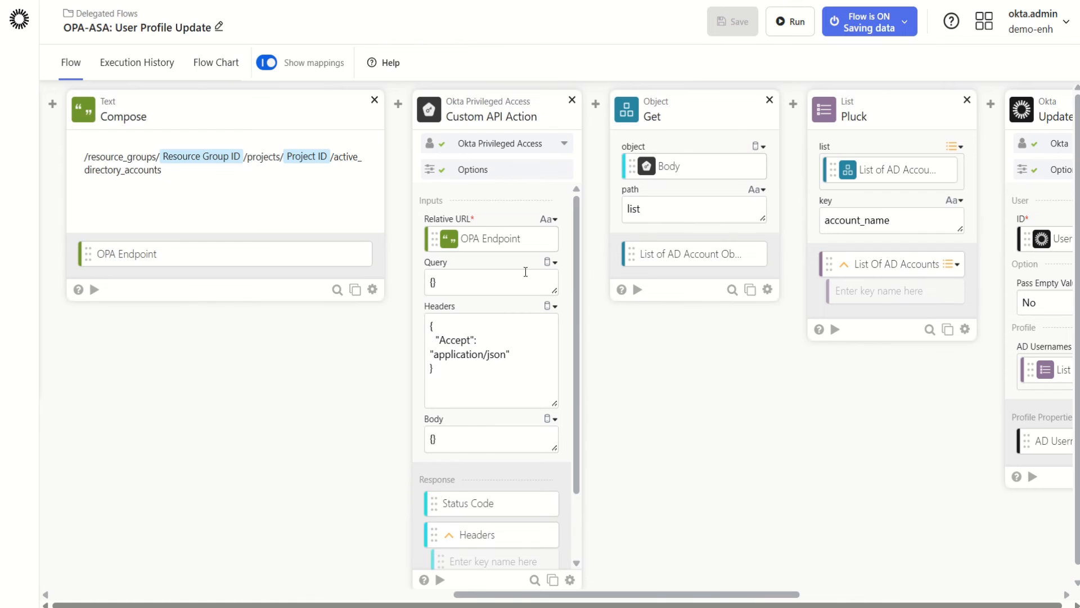
scroll(525, 272, "down", 2)
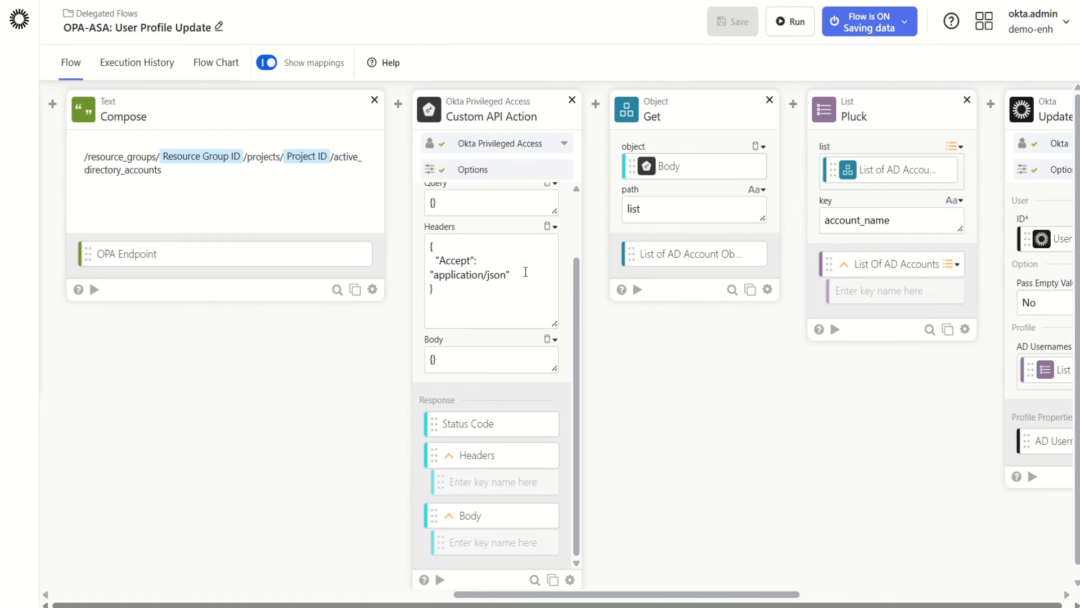
Examine the Get card's path, the Pluck card's key and the Update User card's AD Usernames mapping
double_click(658, 206)
left_click(730, 344)
scroll(730, 344, "right", 3)
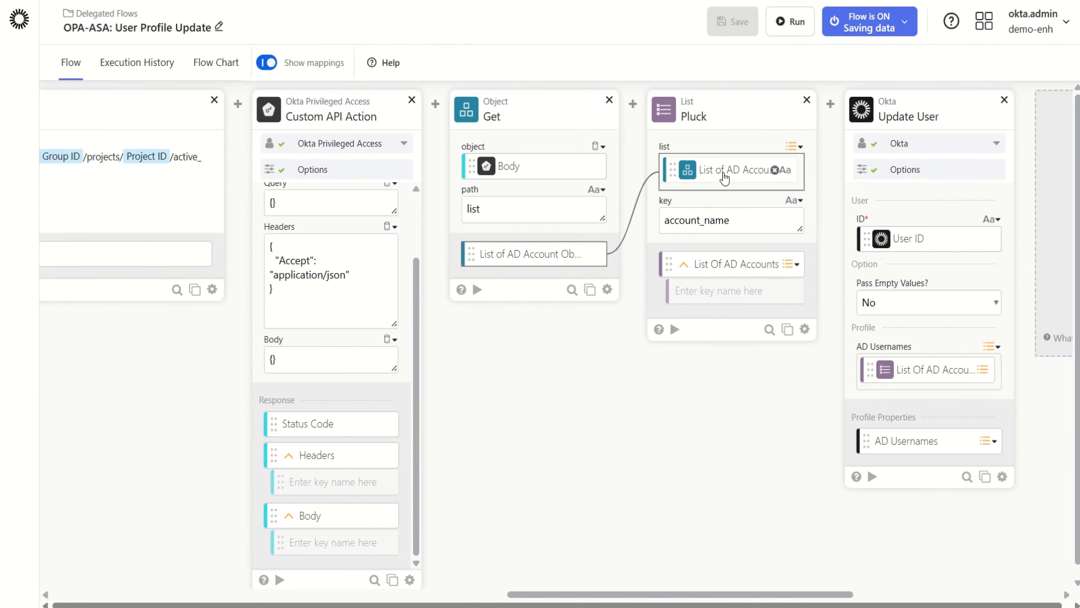
left_click_drag(745, 219, 667, 224)
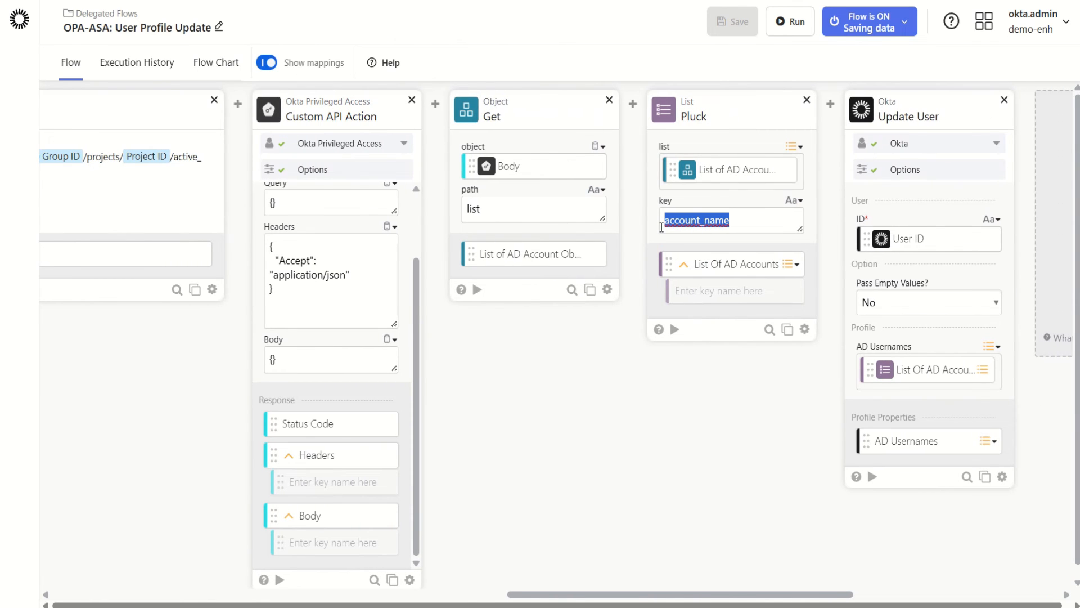
scroll(727, 379, "right", 3)
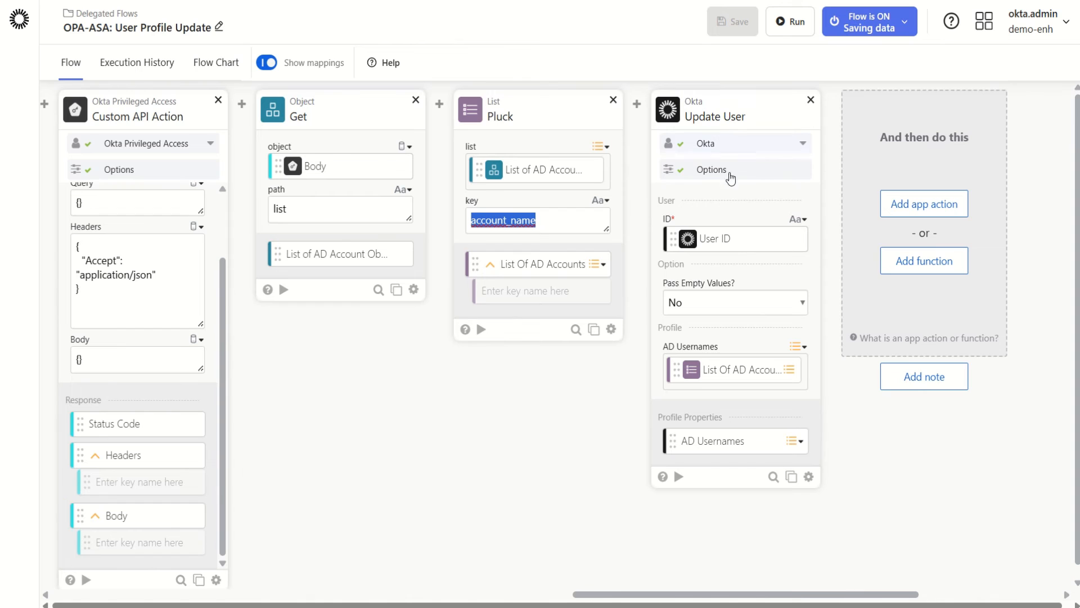
scroll(743, 214, "right", 3)
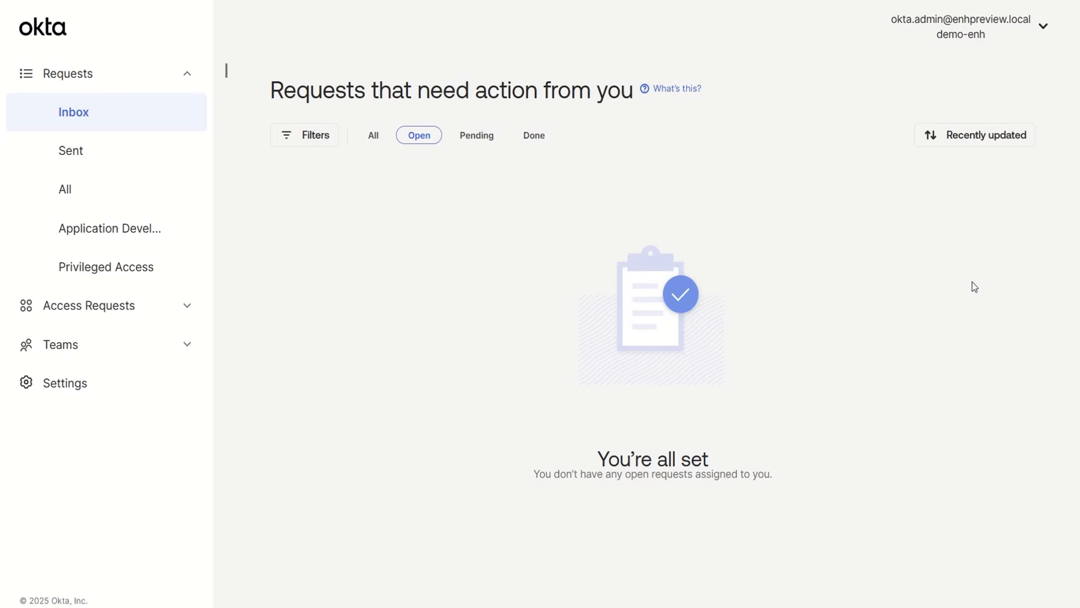
Check which admin account is signed in to Okta Access Requests
left_click(977, 33)
left_click_drag(967, 73, 904, 70)
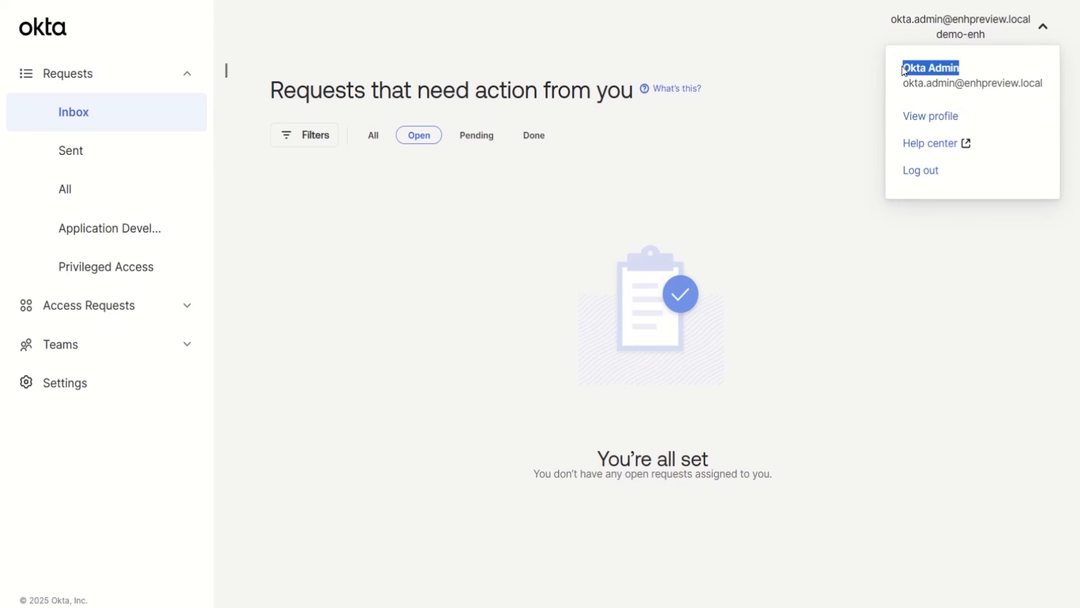
left_click(755, 224)
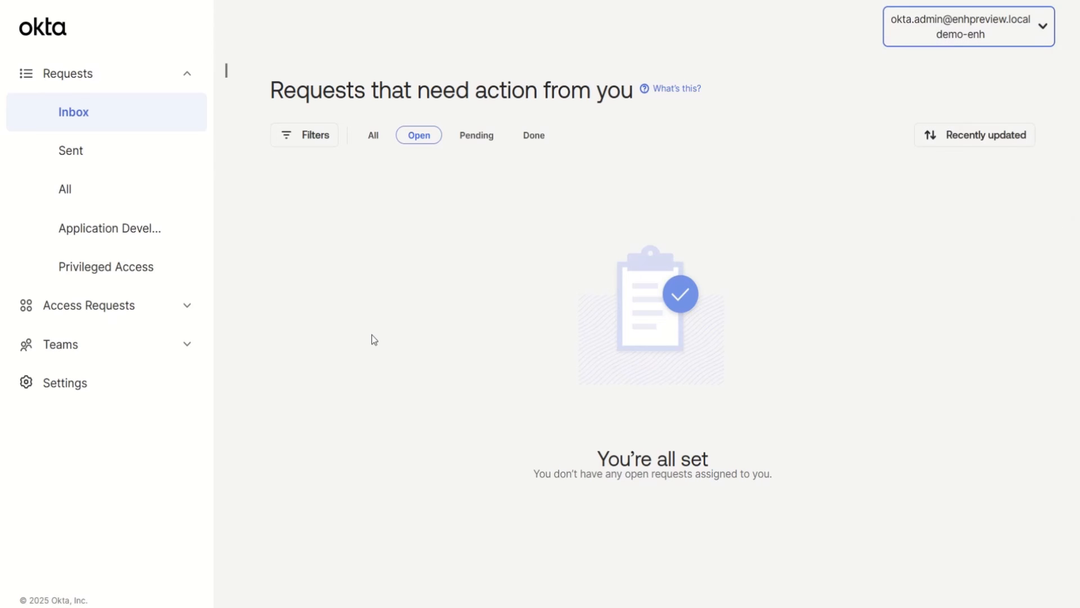
Review the allowed teams and actions of the Okta connection in the settings, including Run a workflow, and update the connection
left_click(141, 394)
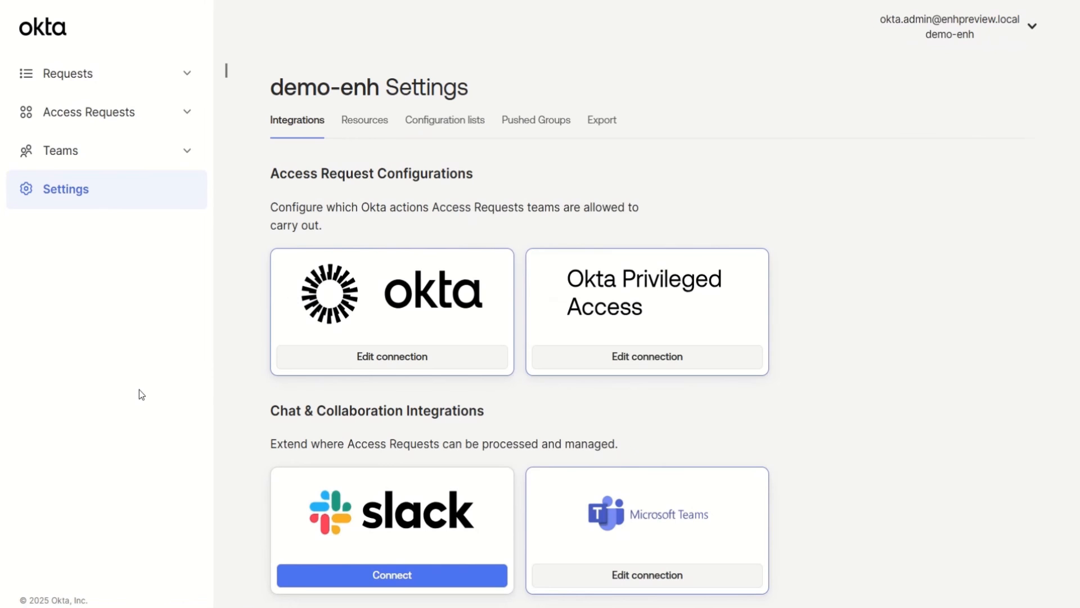
left_click(374, 366)
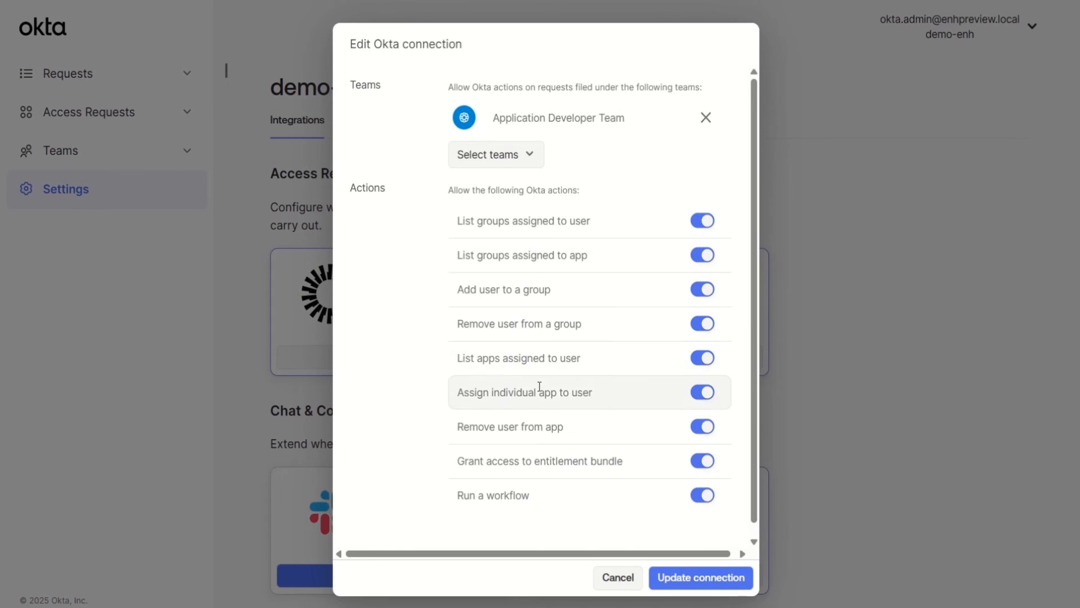
scroll(504, 381, "down", 1)
left_click_drag(537, 485, 456, 484)
scroll(630, 531, "up", 1)
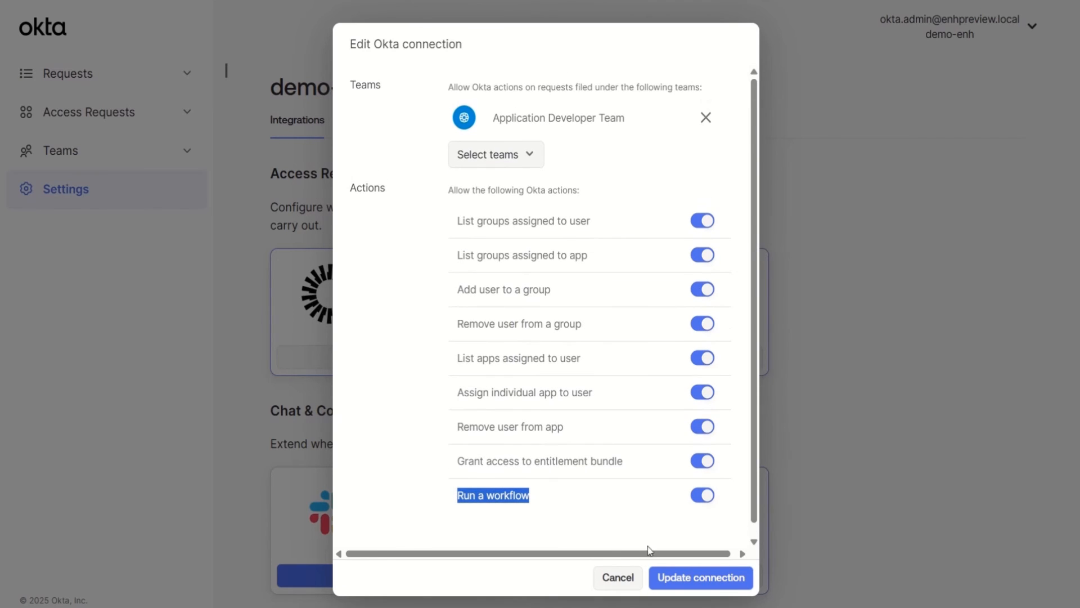
left_click(683, 576)
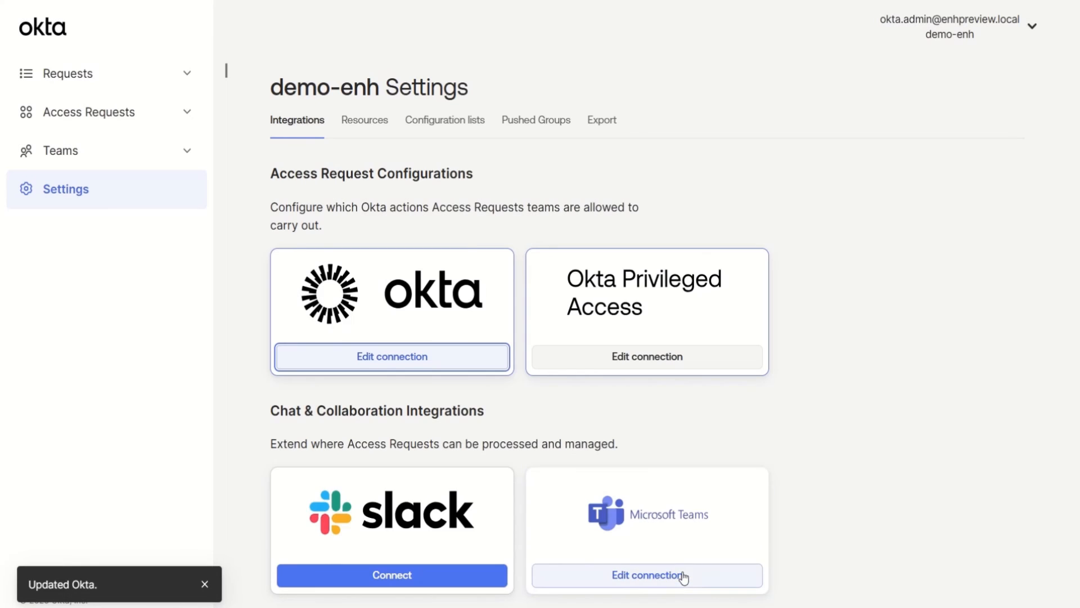
Check which teams have full access to the Okta Groups resources, and leave the access unchanged
left_click(379, 120)
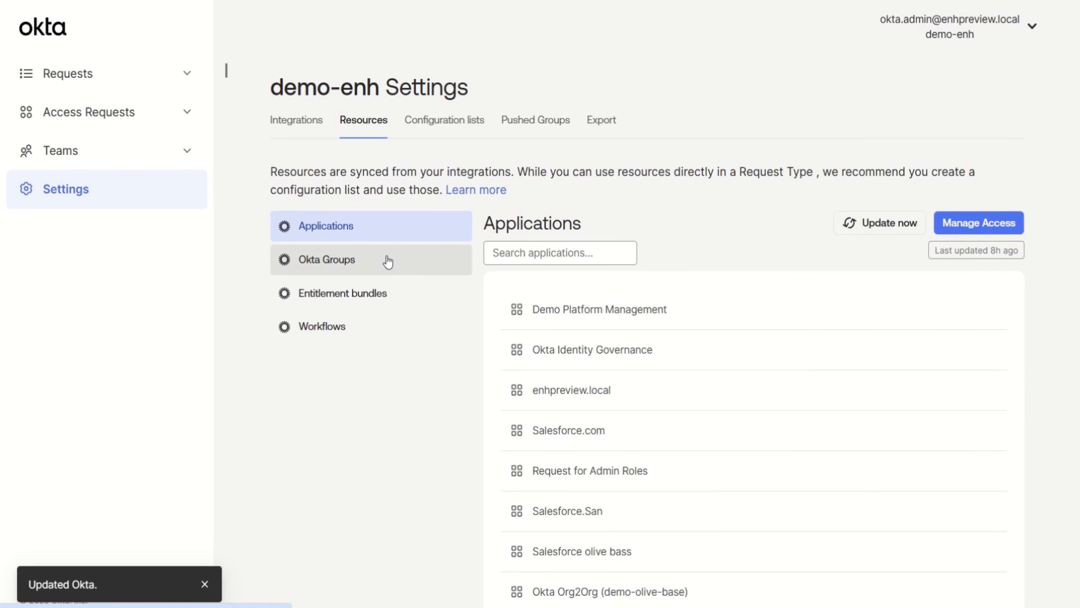
left_click(388, 261)
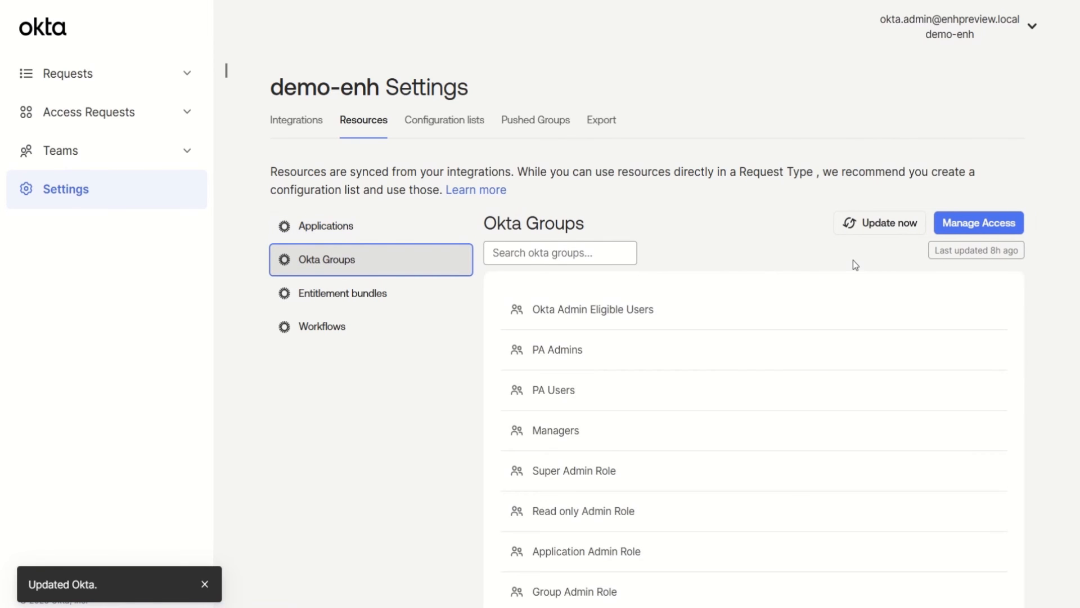
left_click(978, 224)
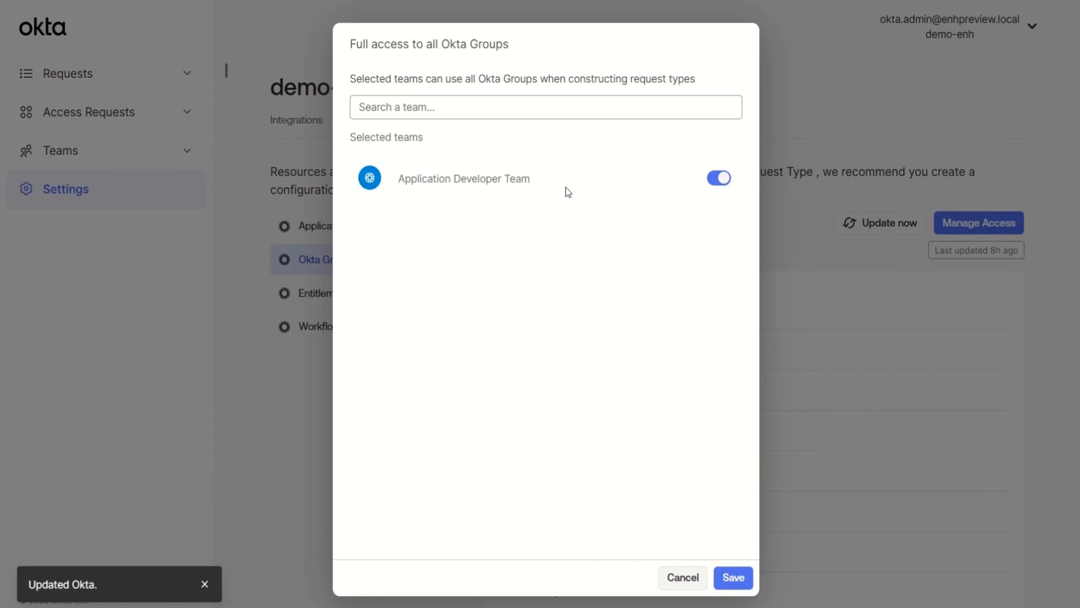
left_click_drag(546, 179, 396, 179)
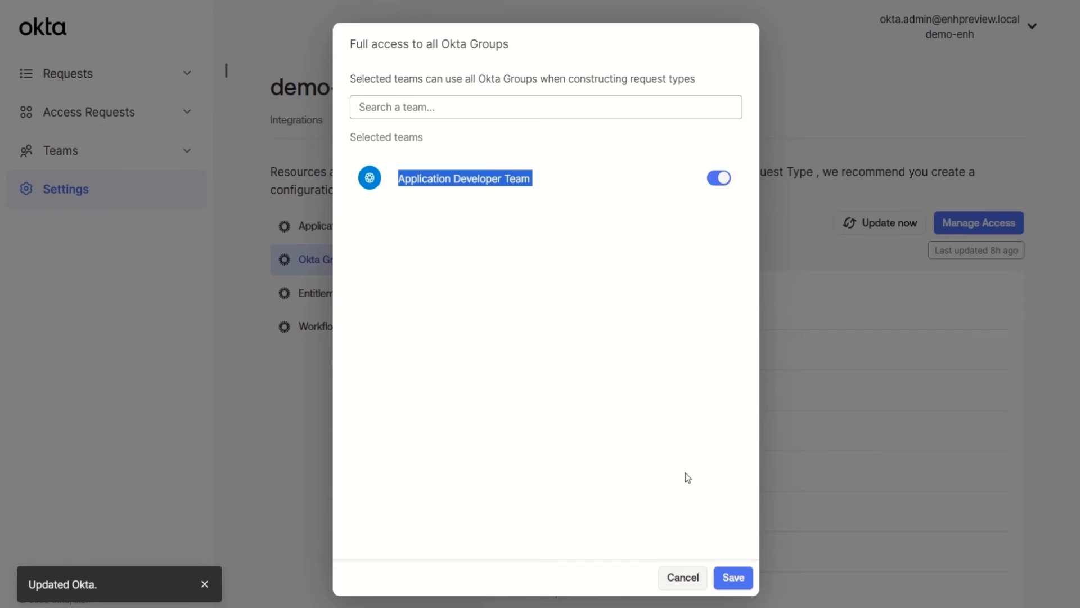
left_click(682, 577)
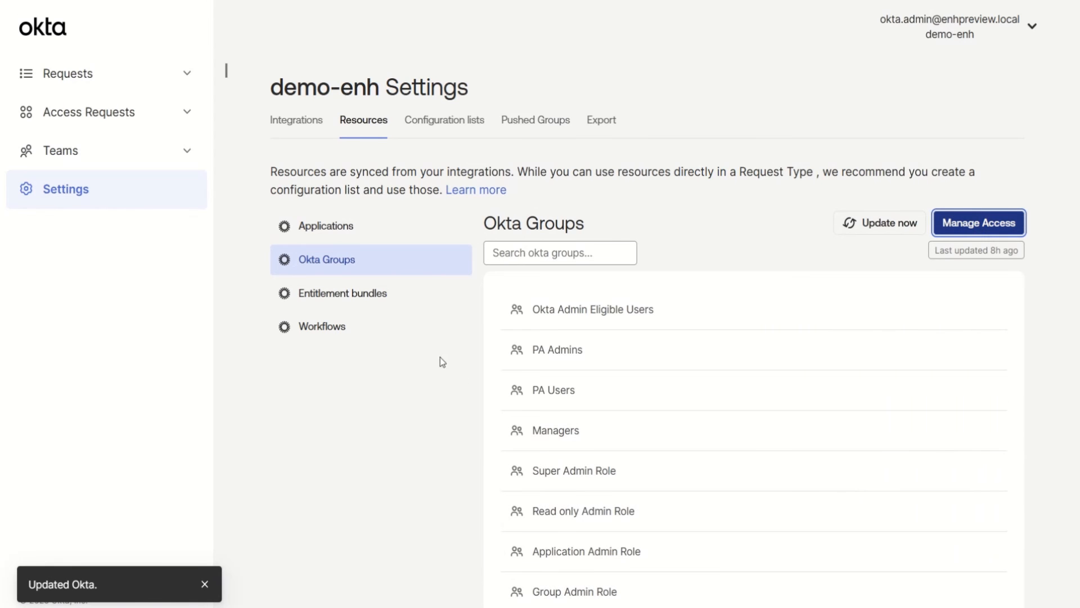
Check the synced Workflows resource OPA-ASA: User Profile Update and which teams can use all workflows, without saving
left_click(403, 334)
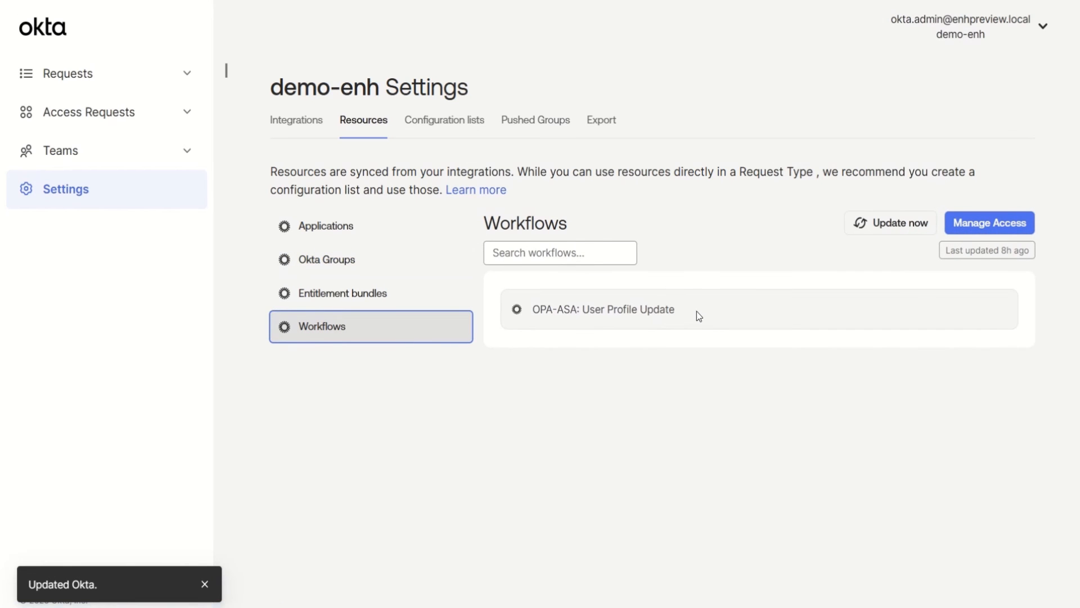
left_click_drag(696, 311, 528, 309)
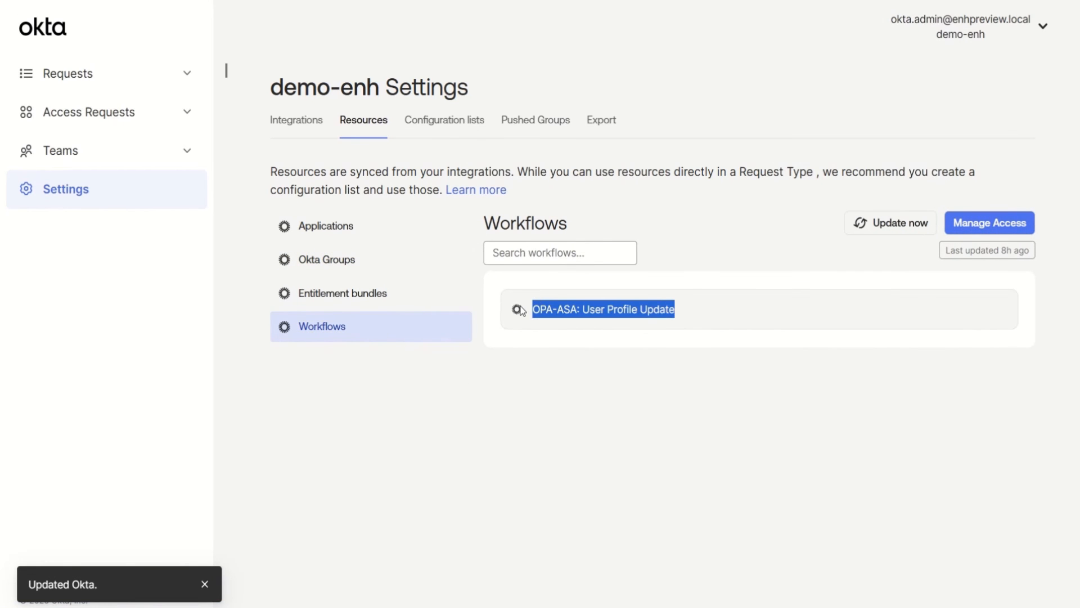
left_click(973, 222)
left_click_drag(538, 187, 388, 178)
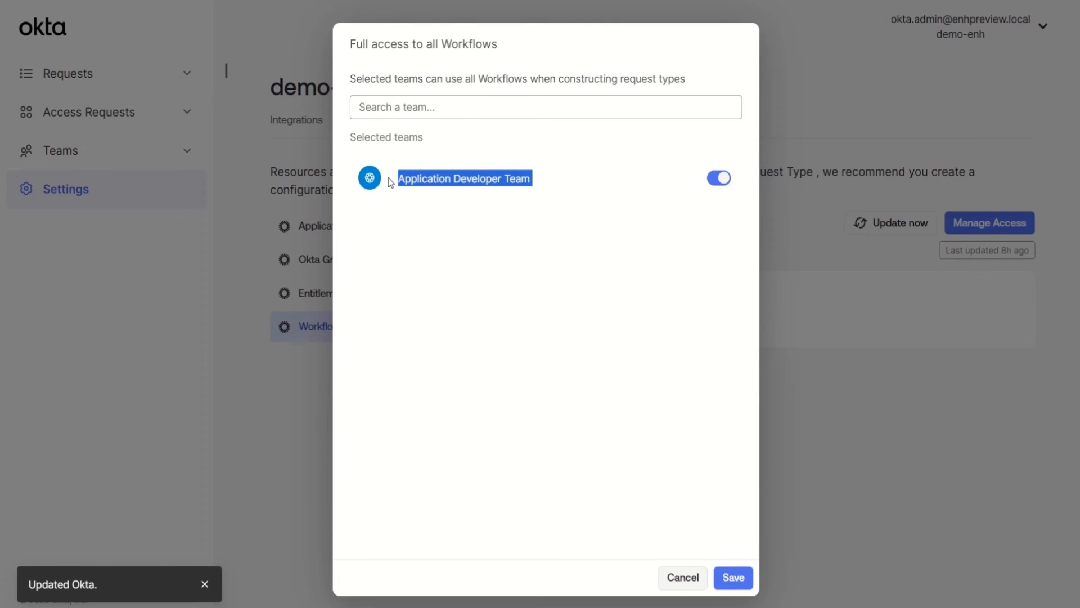
left_click(693, 577)
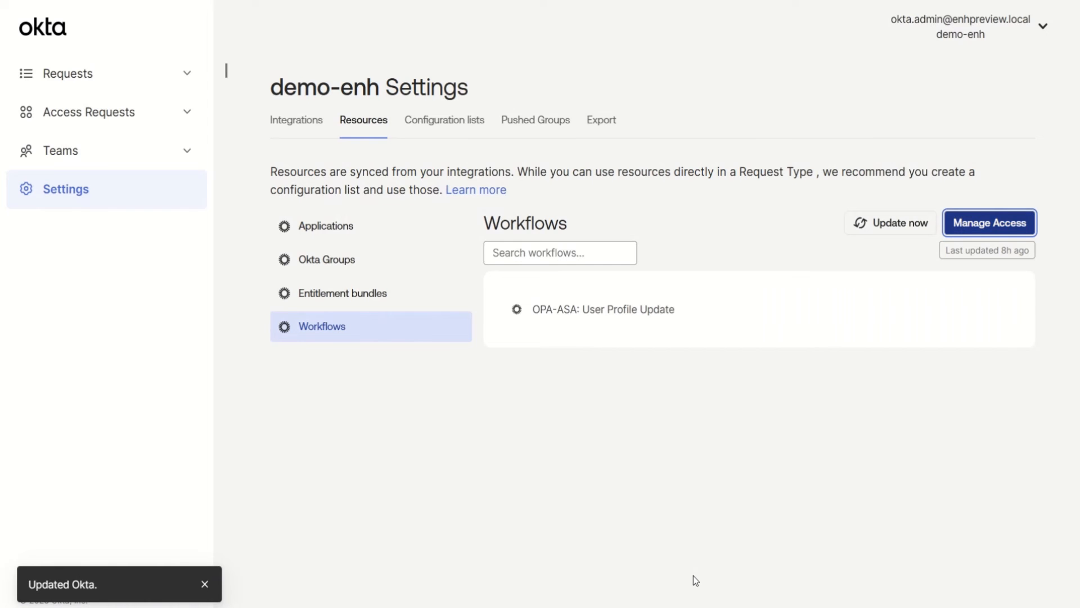
Examine the name, team and role items of the Application Developers Team - DB-SRV Request Type configuration list, and close it without saving
left_click(444, 124)
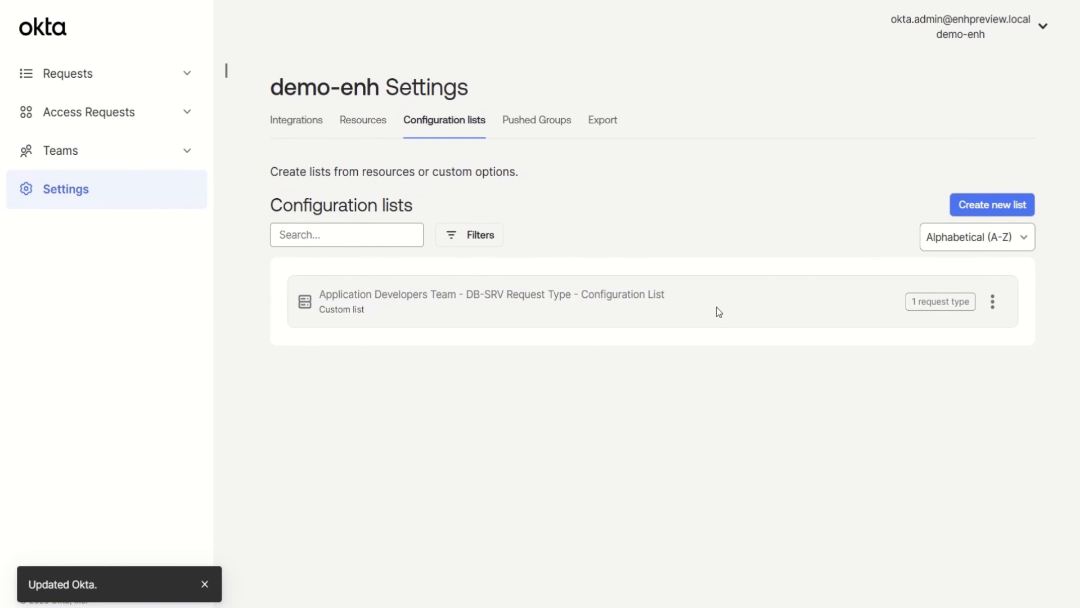
left_click(992, 301)
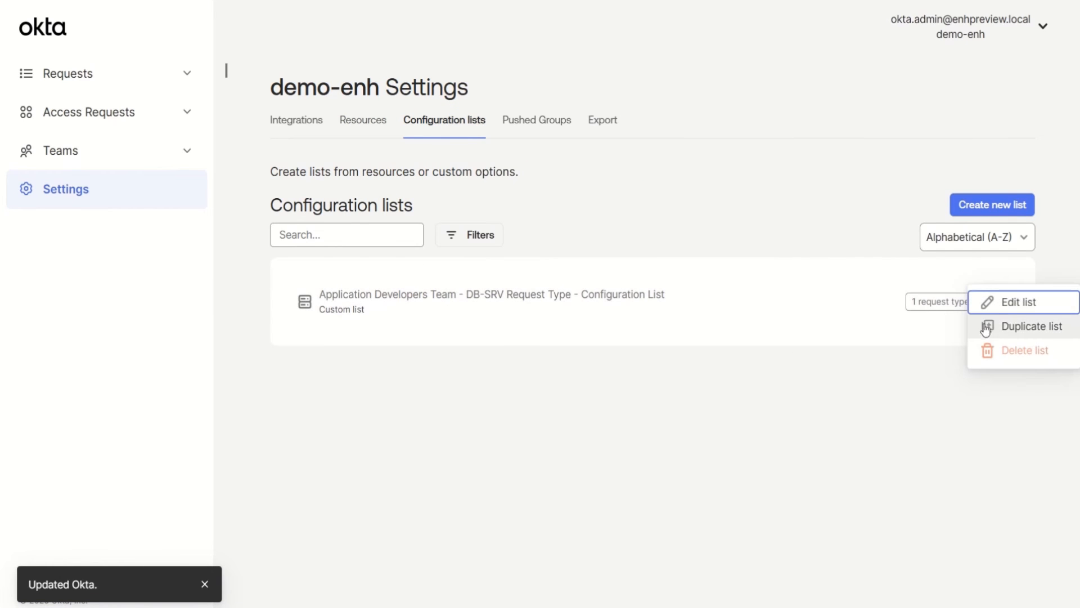
left_click(945, 301)
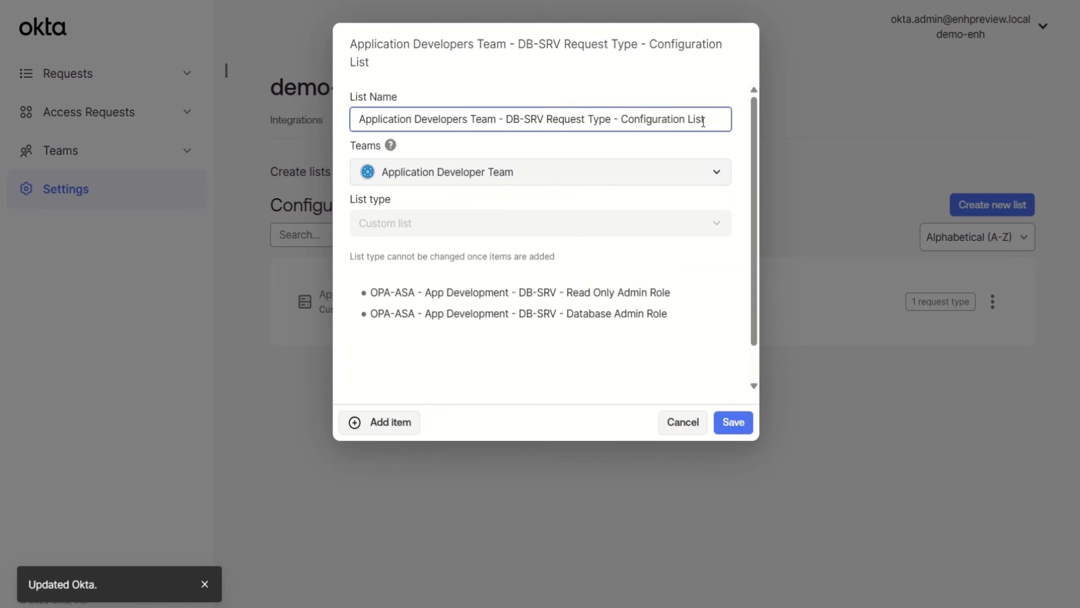
left_click_drag(710, 122, 342, 138)
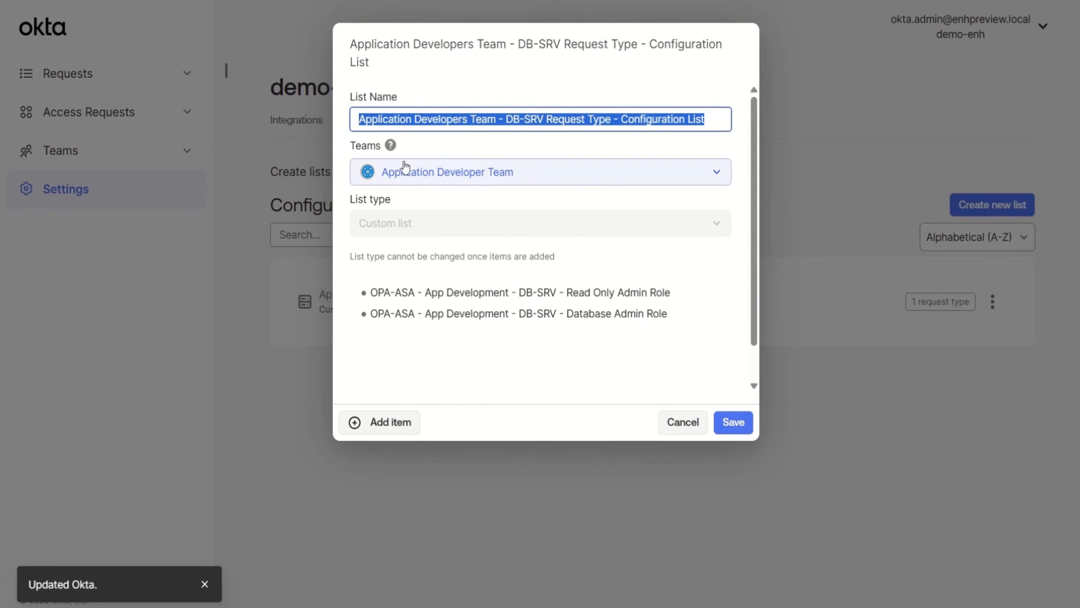
mouse_move(454, 293)
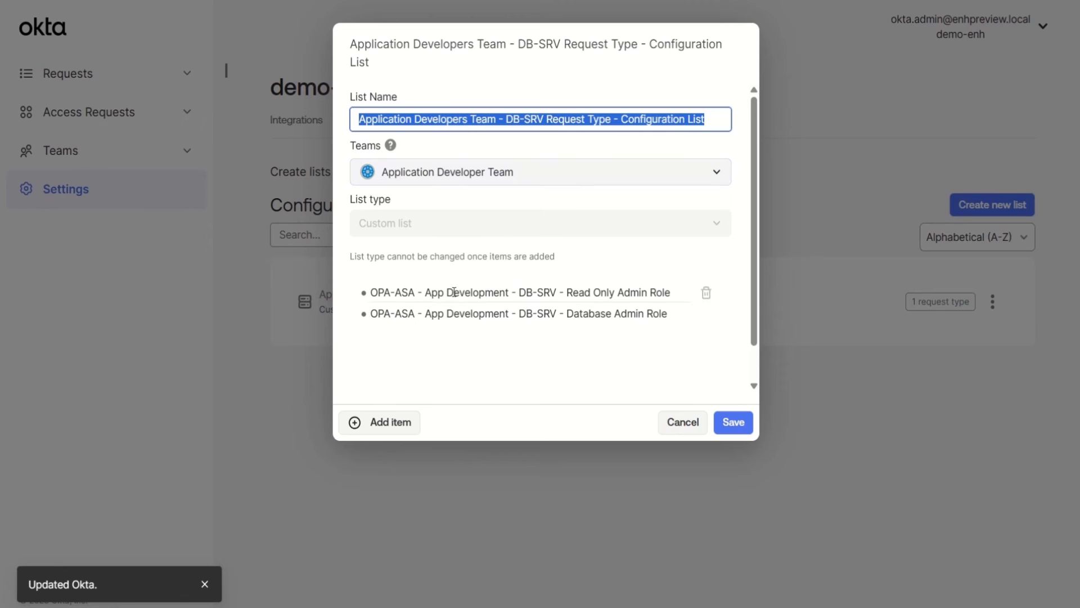
left_click(371, 299)
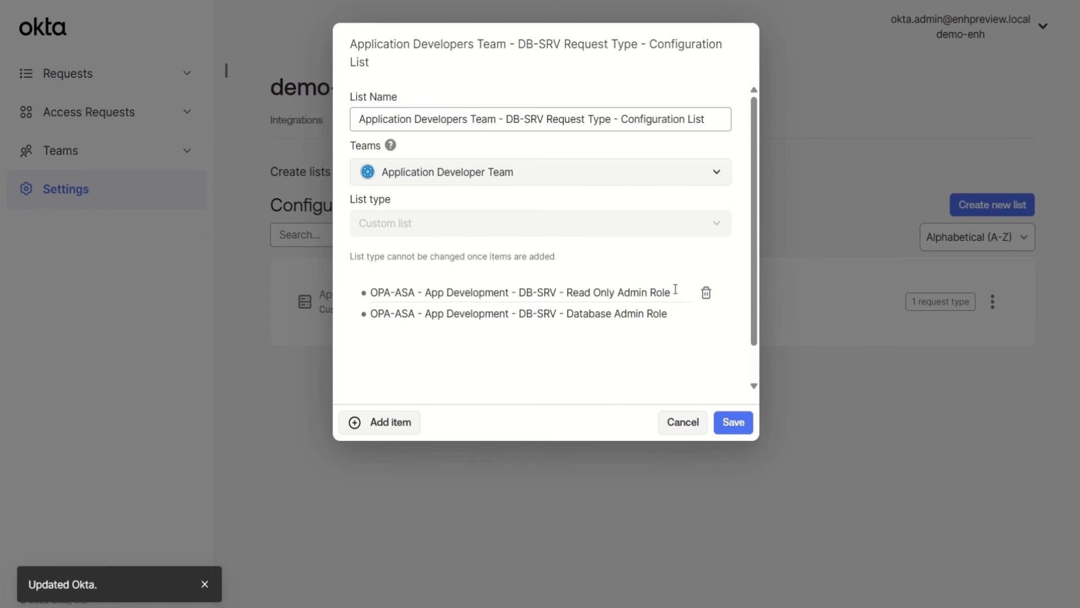
left_click_drag(675, 290, 365, 293)
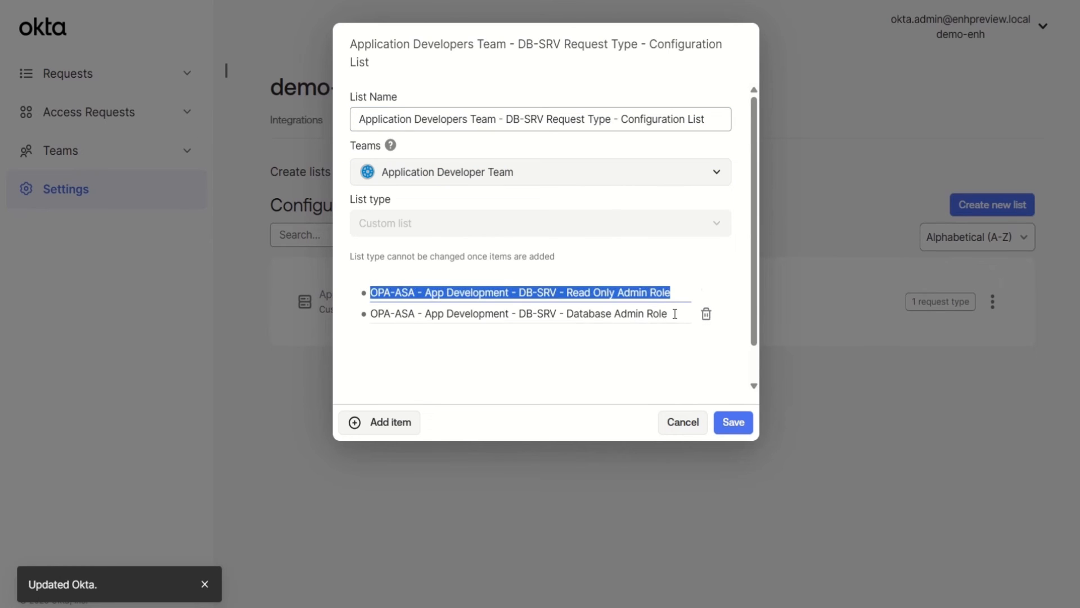
left_click_drag(674, 313, 367, 313)
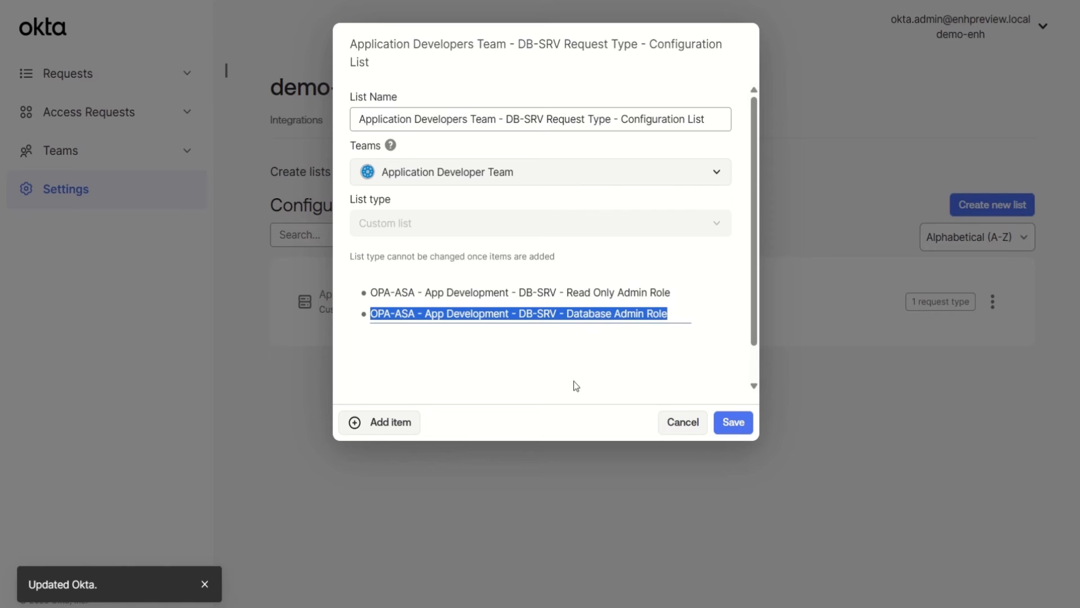
left_click(694, 429)
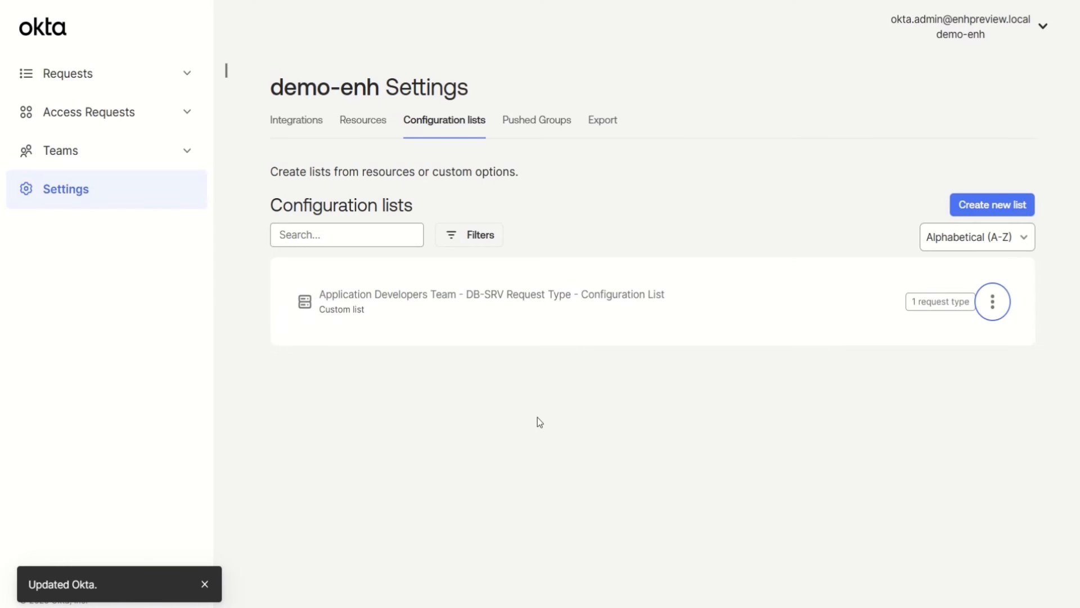
Open the Application Developer Team from the list of all teams and check its name and members
left_click(183, 153)
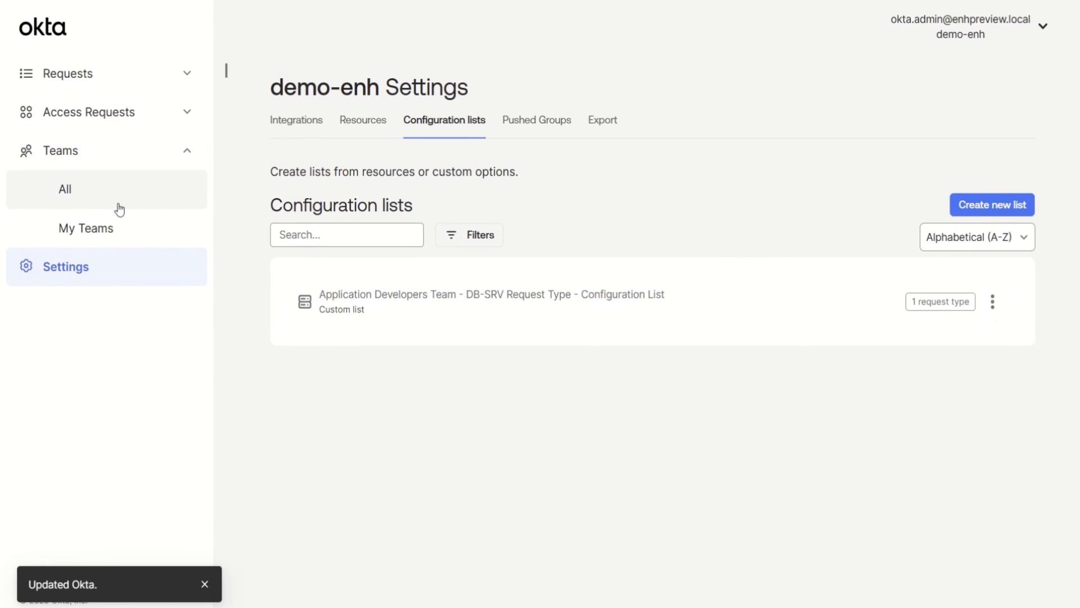
left_click(133, 206)
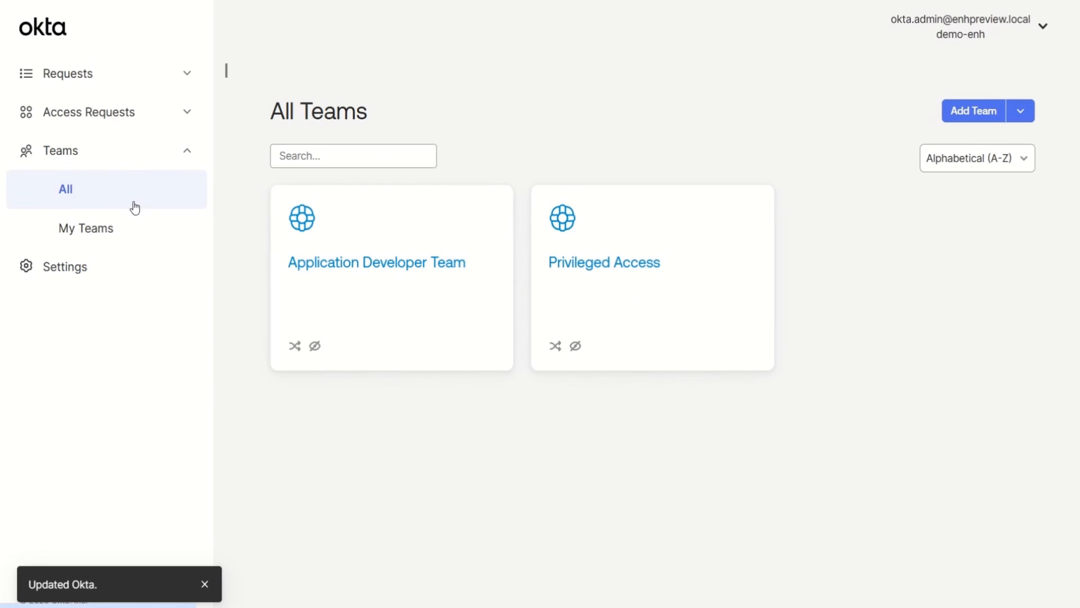
left_click(365, 272)
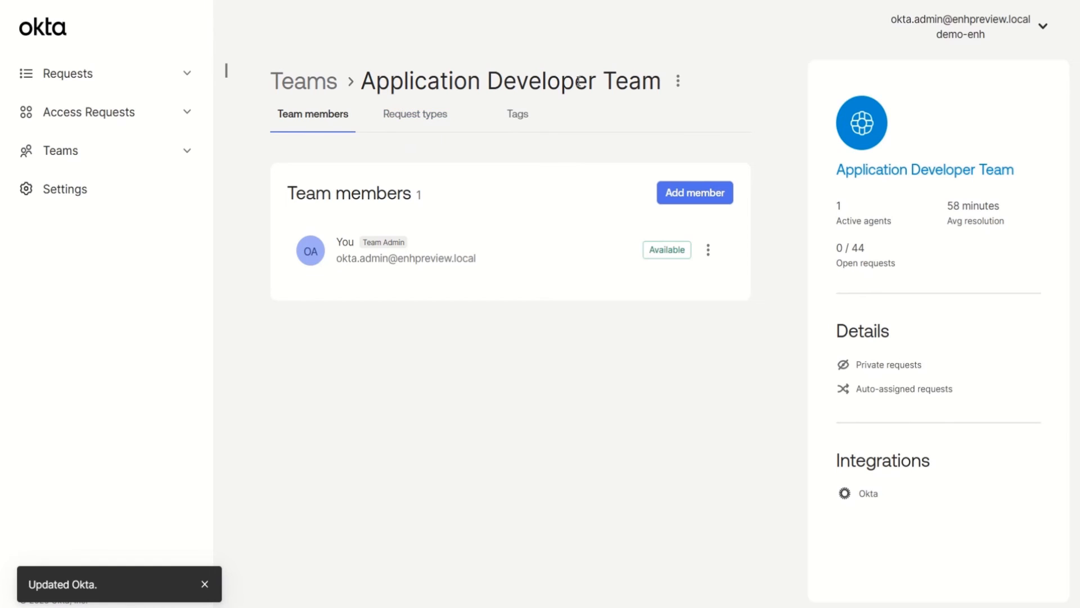
left_click_drag(657, 80, 386, 73)
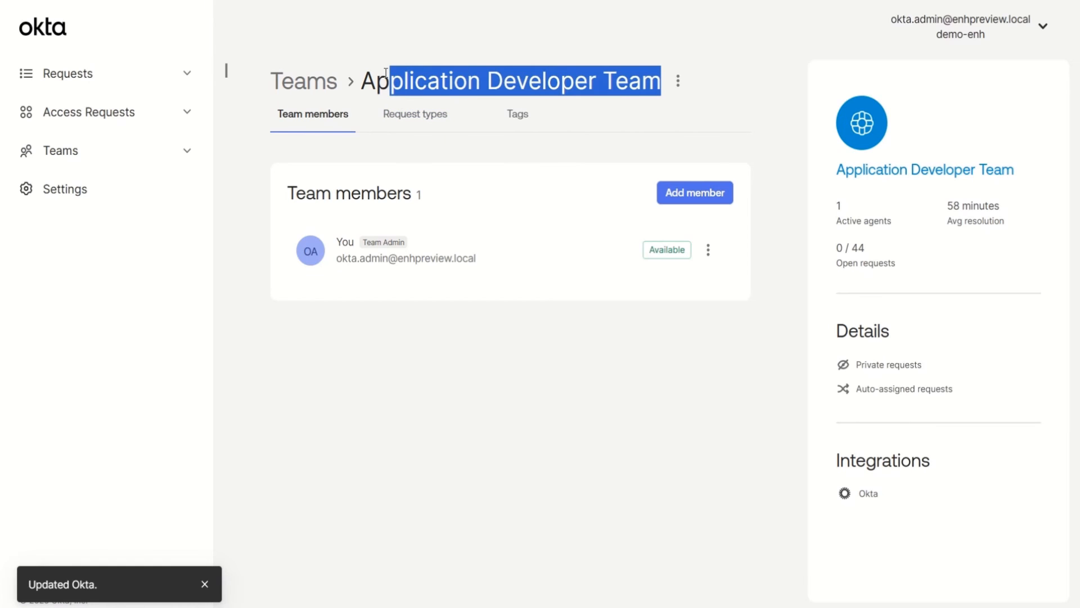
Review the Application Developer Team's name, URL, request privacy and auto-assign settings, and leave without saving
left_click(678, 81)
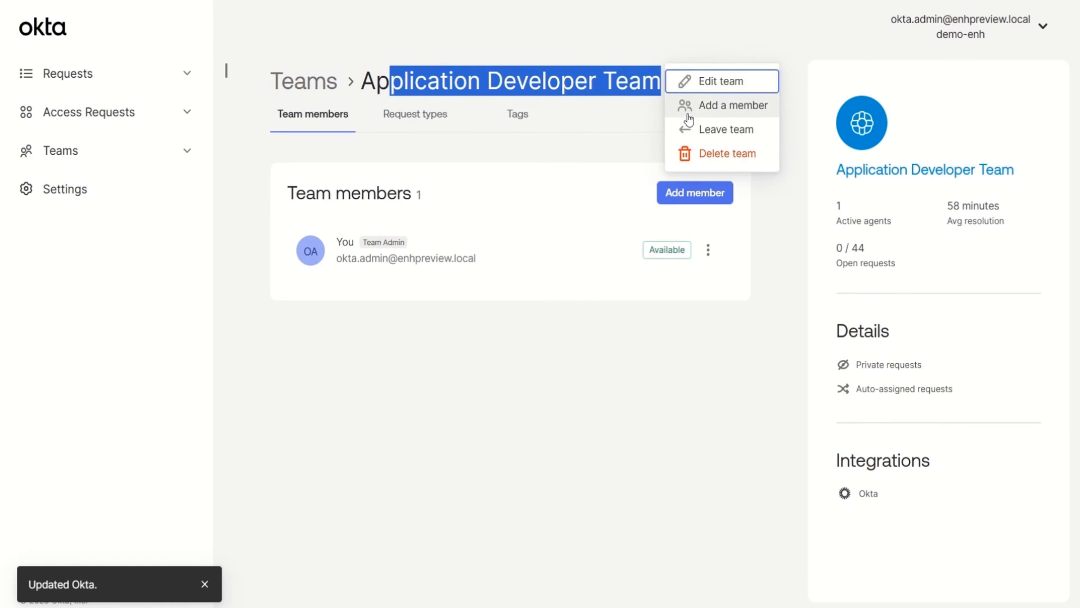
left_click(753, 92)
scroll(587, 360, "down", 4)
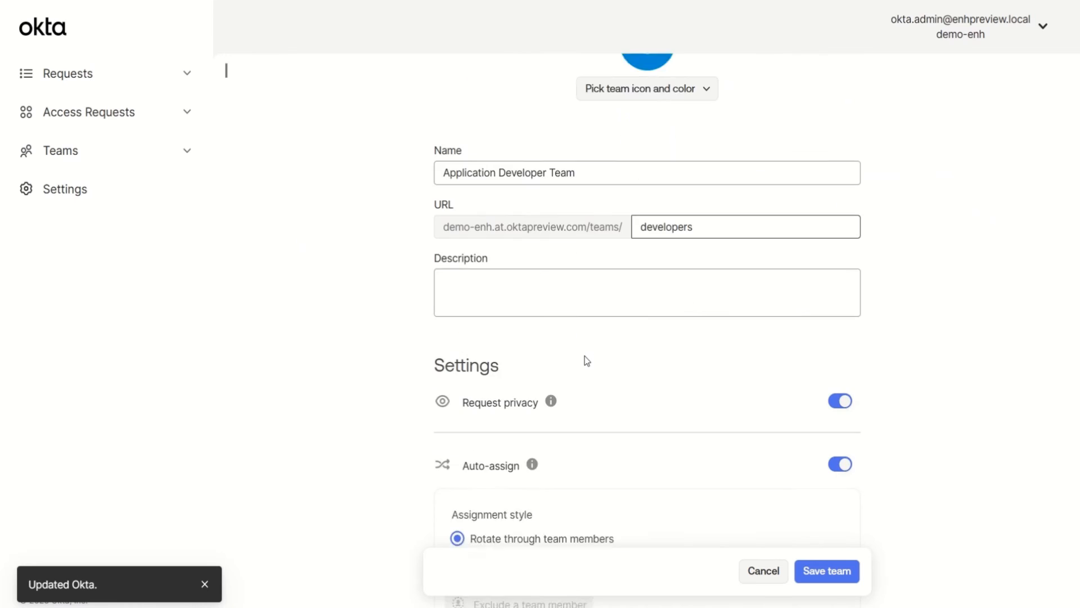
scroll(587, 360, "up", 3)
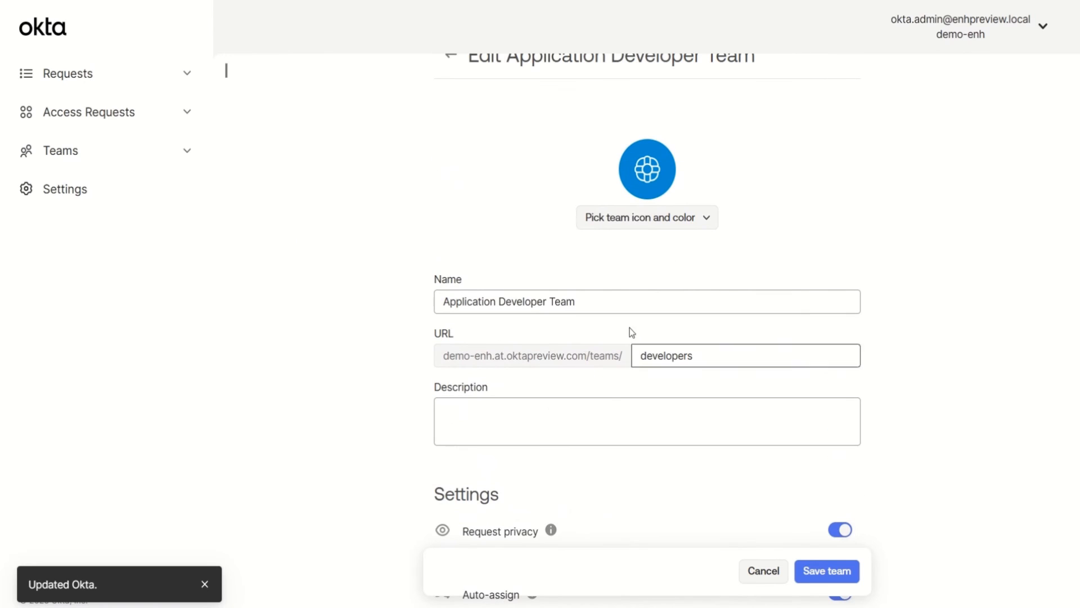
left_click(763, 570)
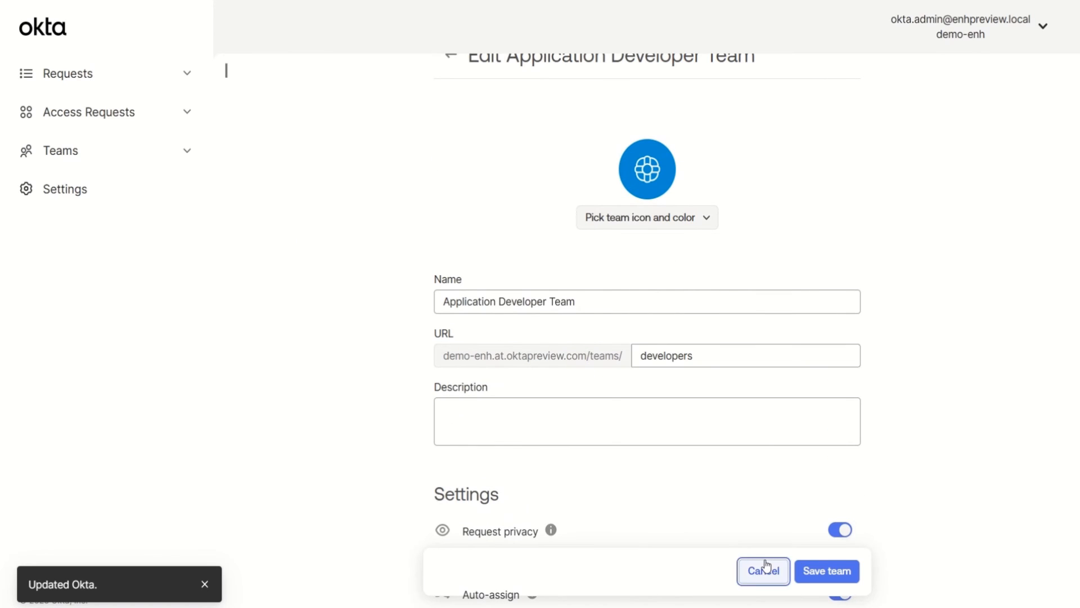
Open the Application Developer Team's Access Request to App Development - DB-SRV request type for editing
left_click(428, 130)
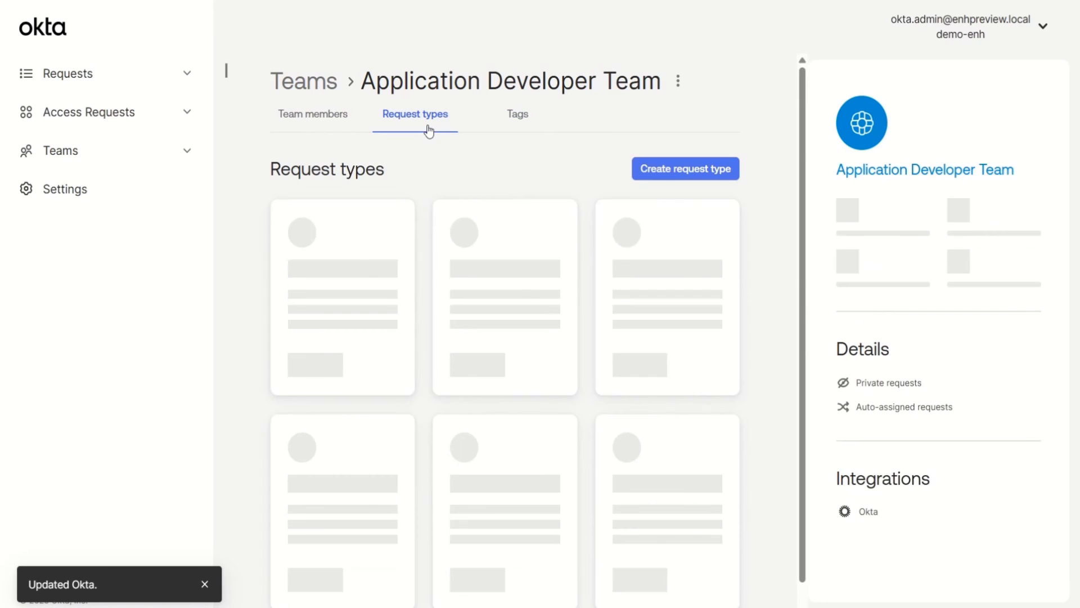
left_click(470, 233)
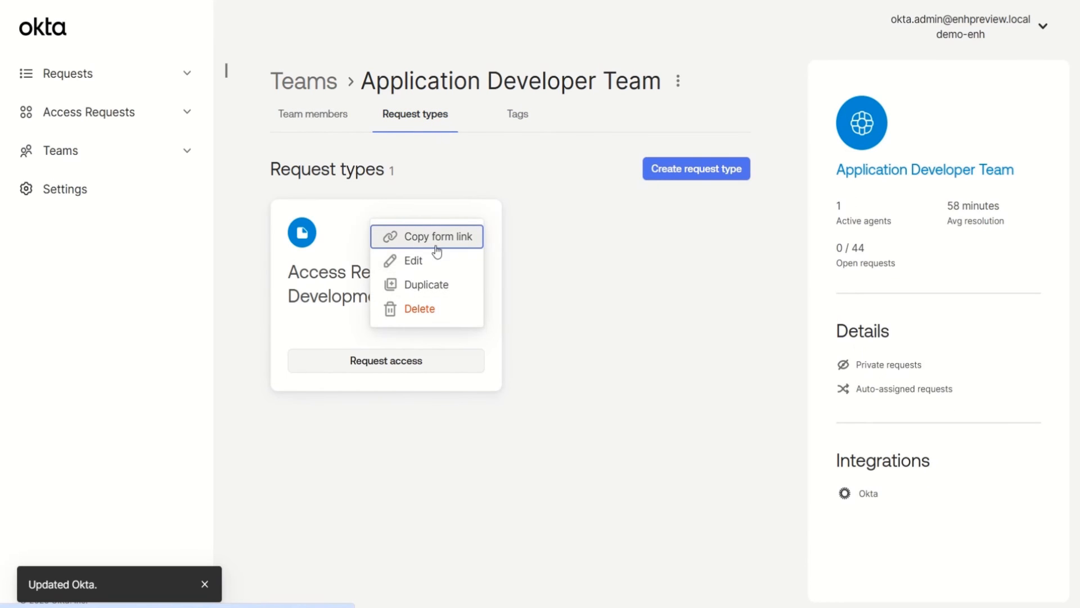
left_click(430, 259)
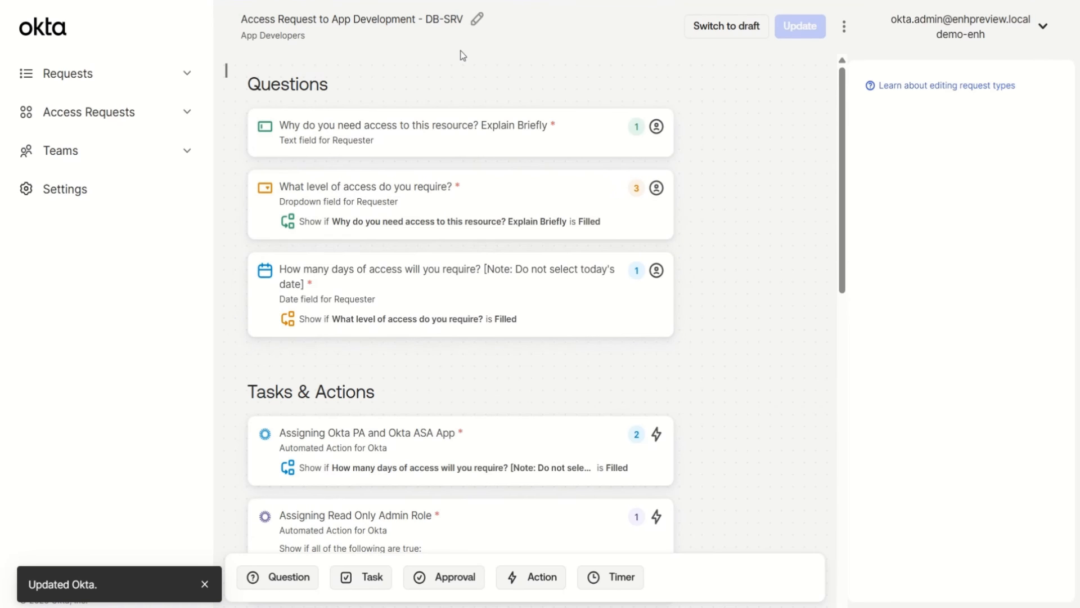
Review the request type's name, team, audience and automatic completion setting in its details, and leave without saving
left_click(477, 19)
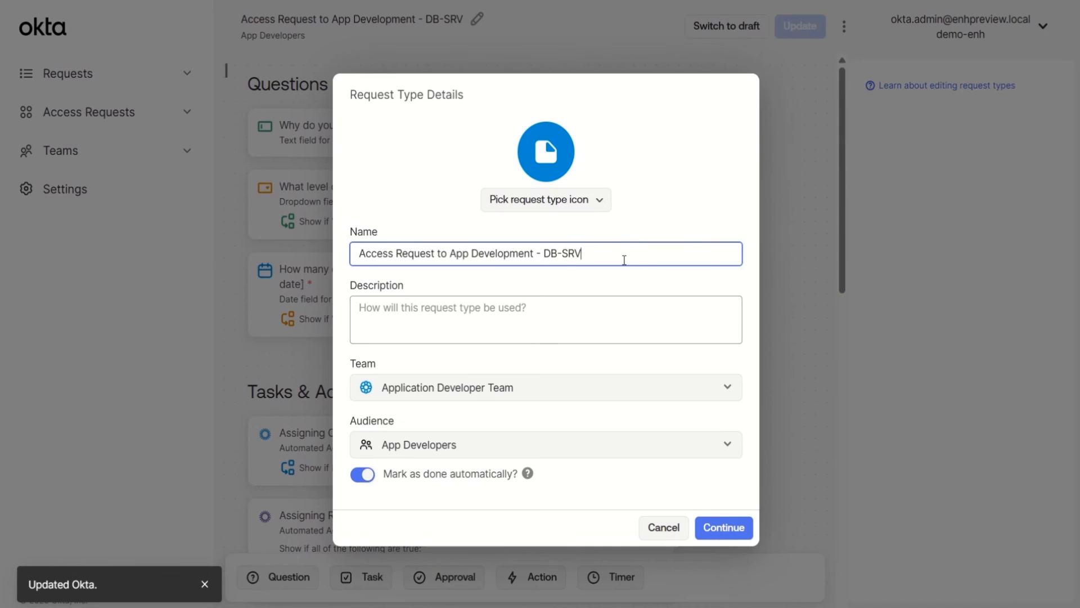
left_click_drag(624, 260, 358, 237)
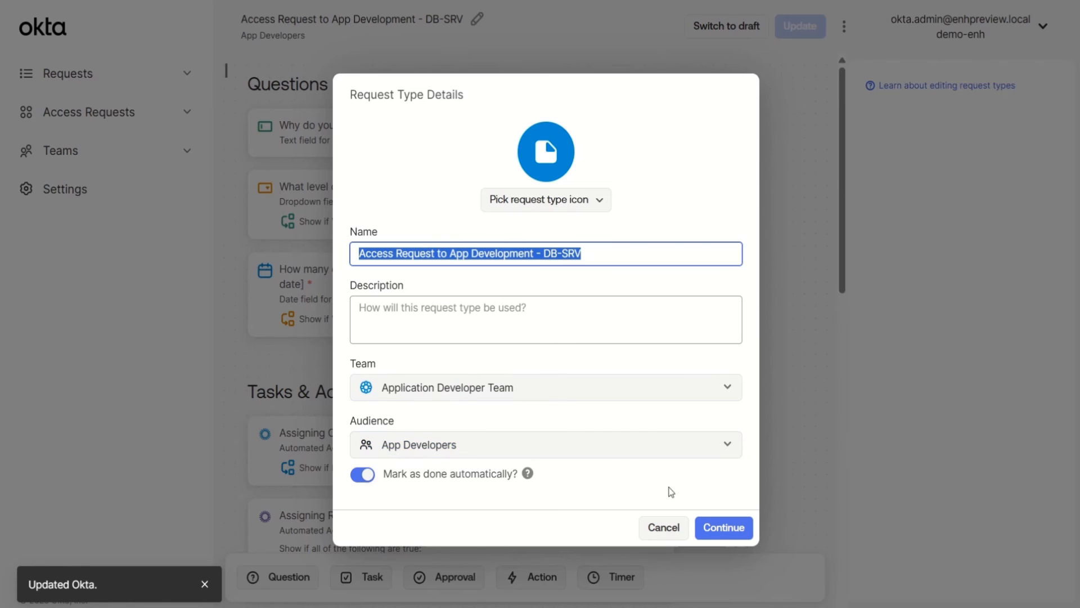
left_click(665, 529)
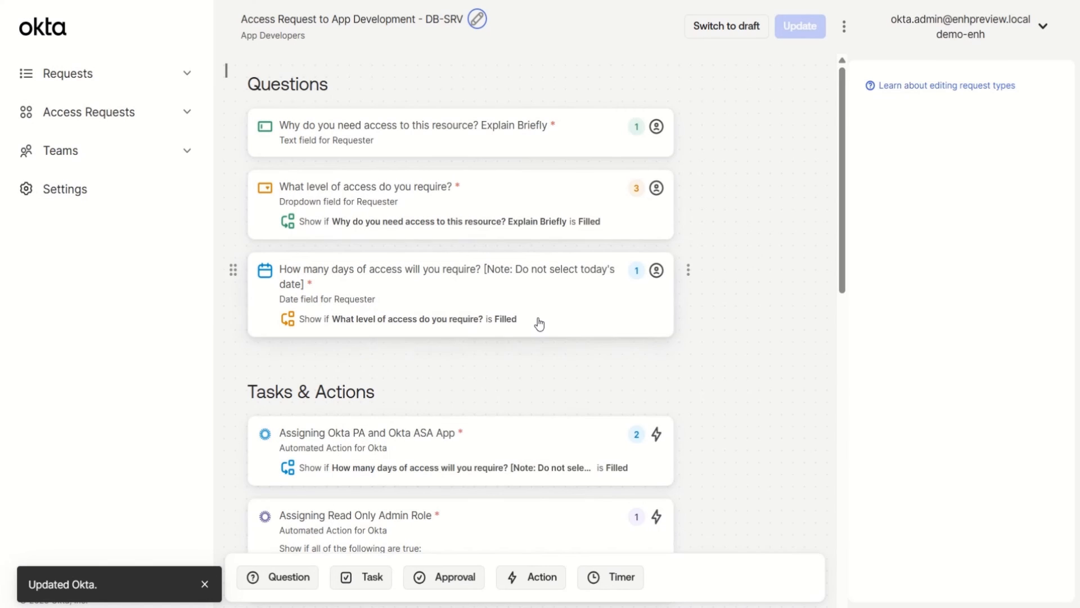
Review the text, type, assignee and display logic of the "Why do you need access to this resource? Explain Briefly" question
left_click(402, 142)
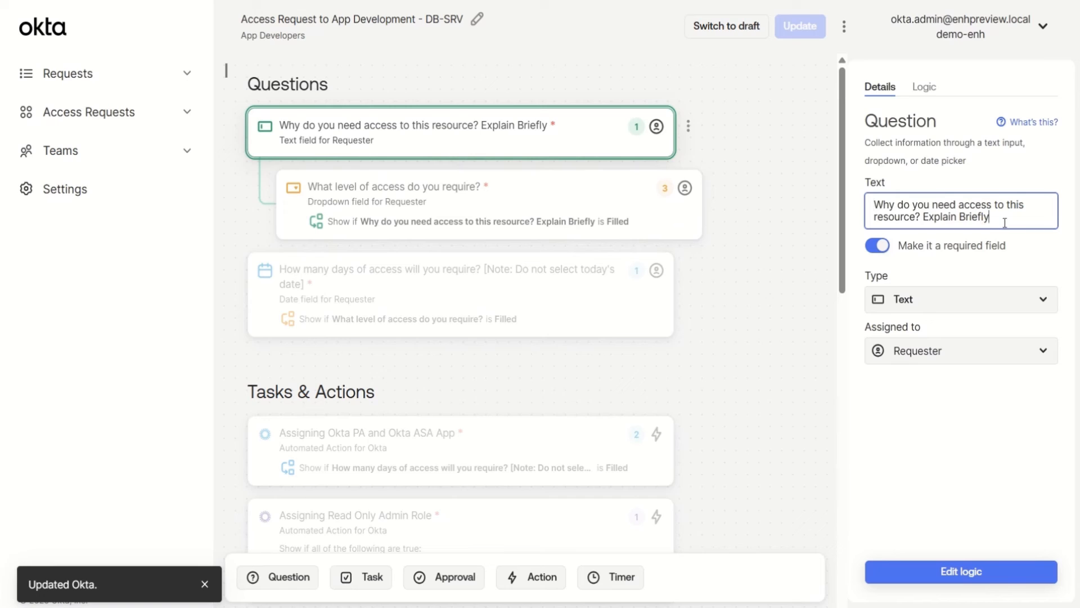
left_click_drag(1005, 223, 878, 197)
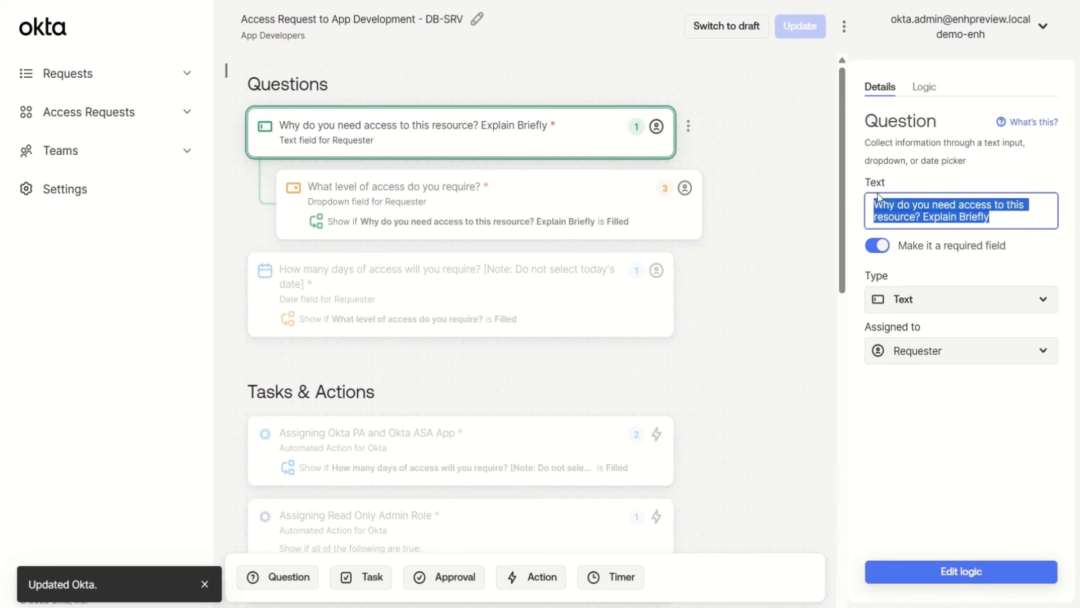
left_click(1002, 219)
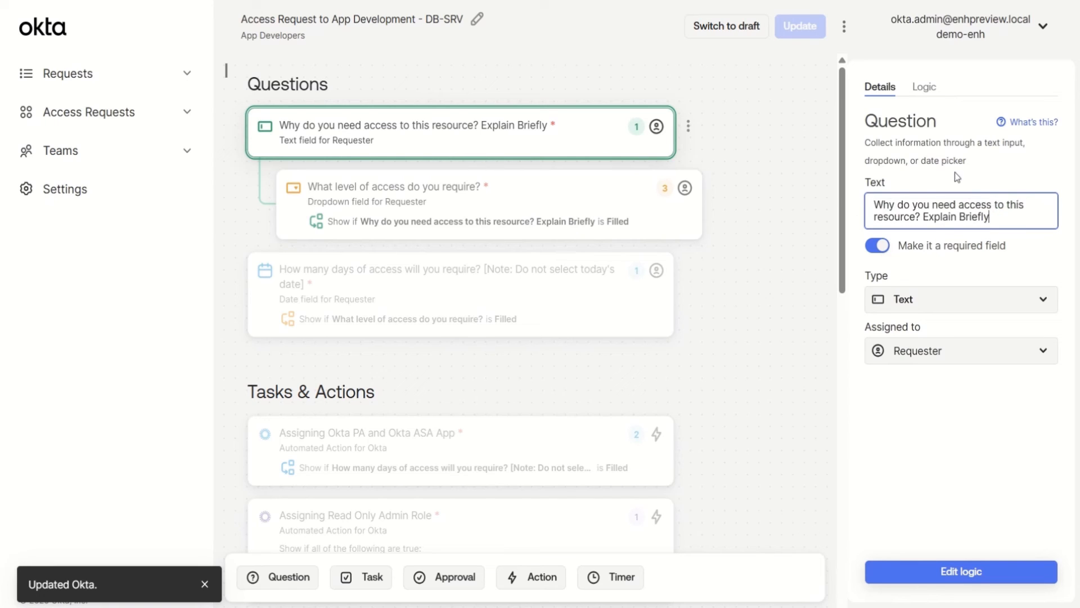
left_click(924, 90)
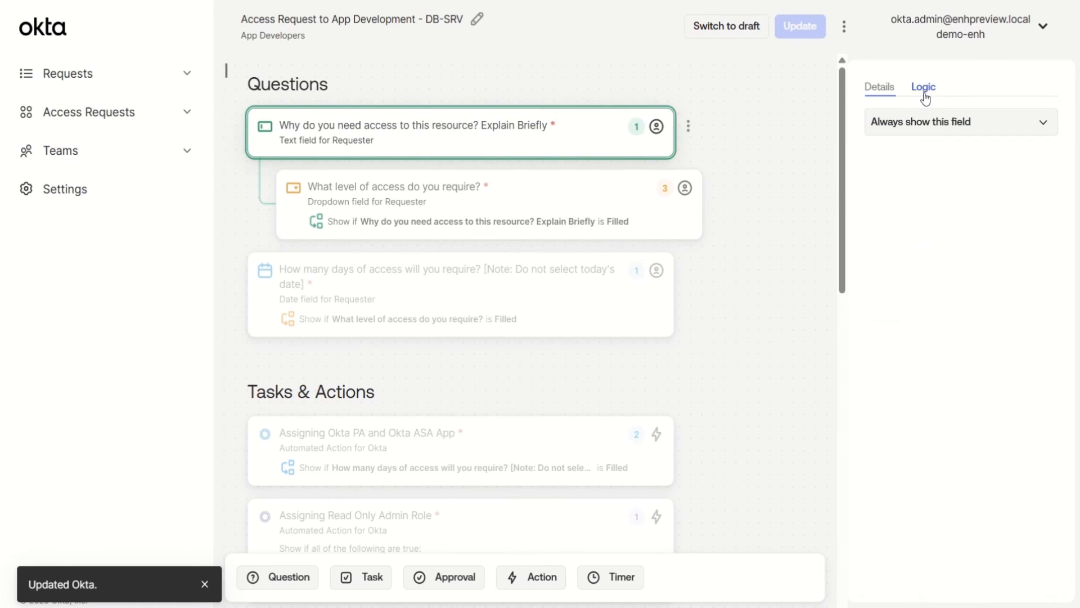
left_click(879, 88)
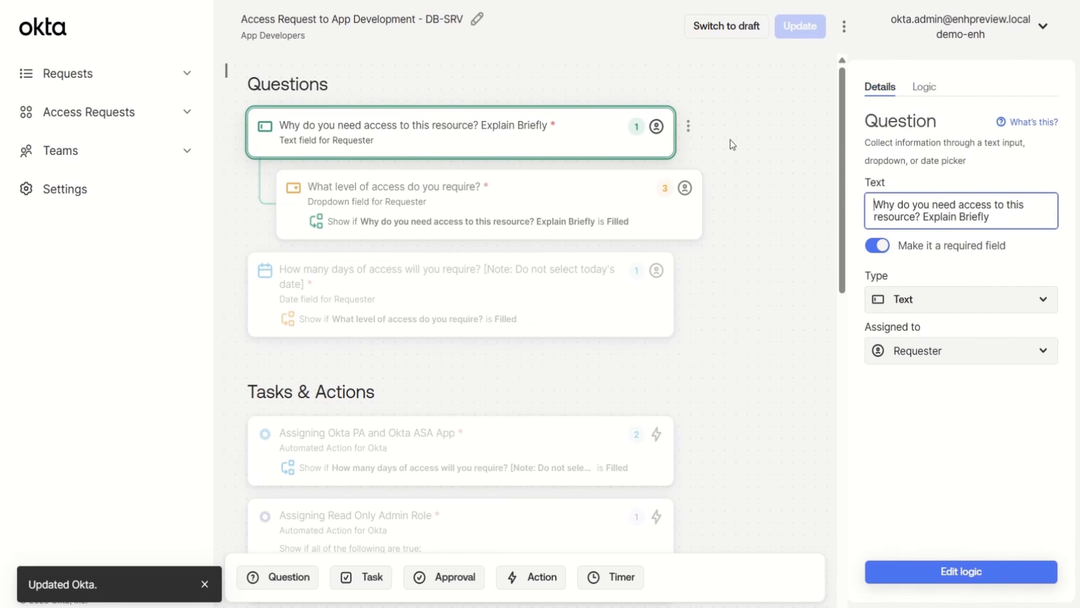
Set the data source of the "What level of access do you require?" dropdown question to the Application Developers Team configuration list
left_click(629, 214)
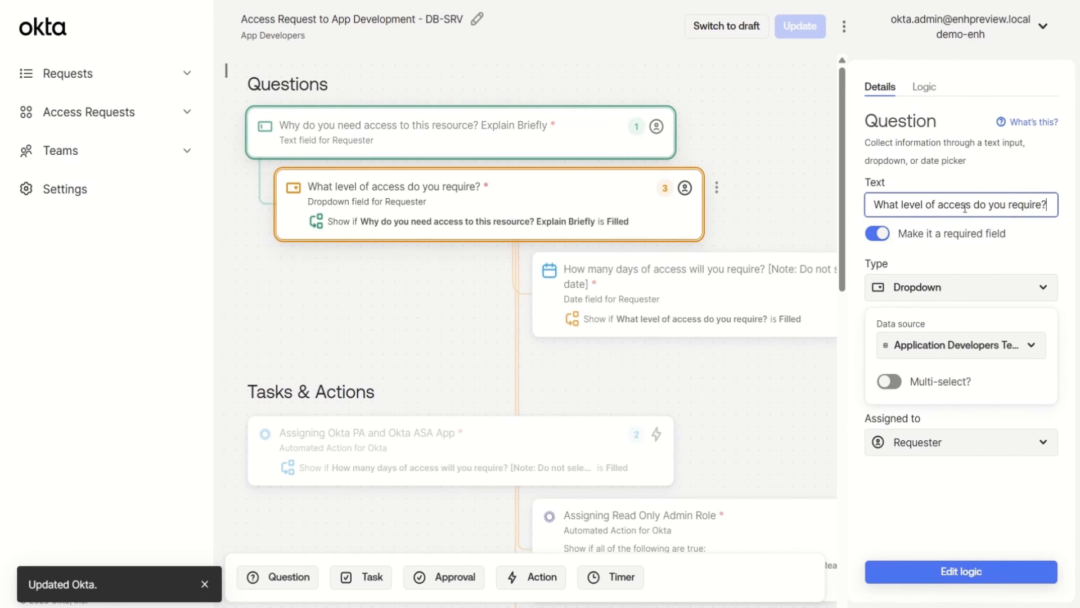
left_click_drag(1049, 203, 858, 210)
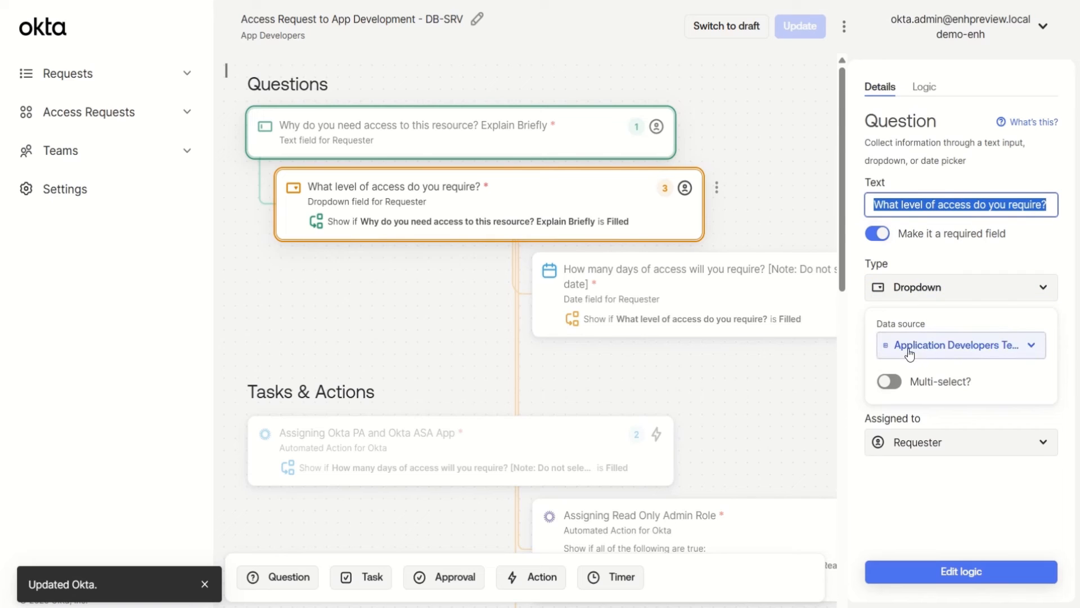
left_click(934, 347)
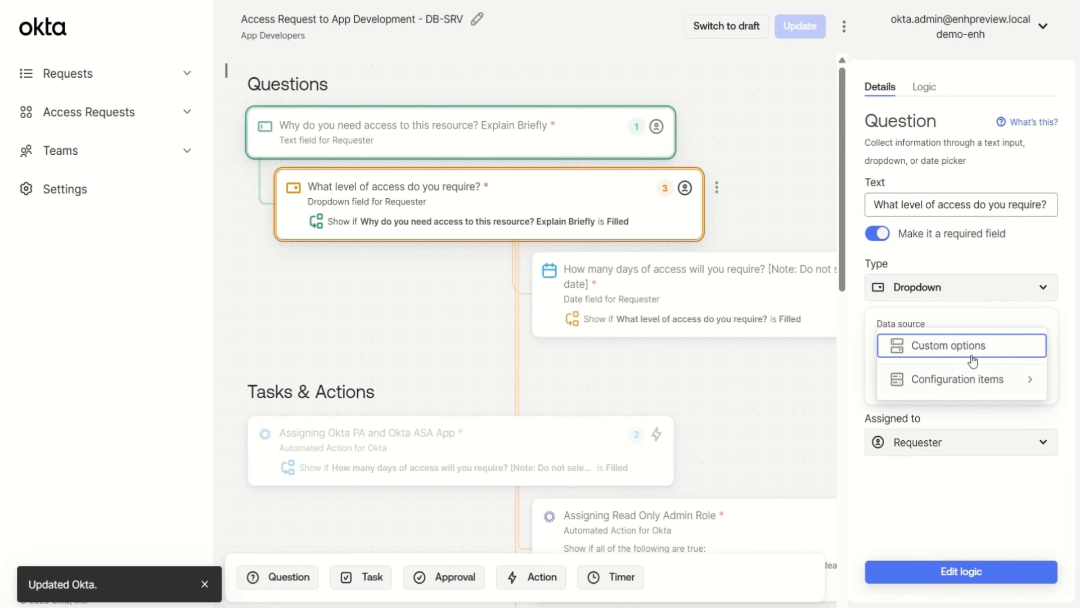
left_click(943, 380)
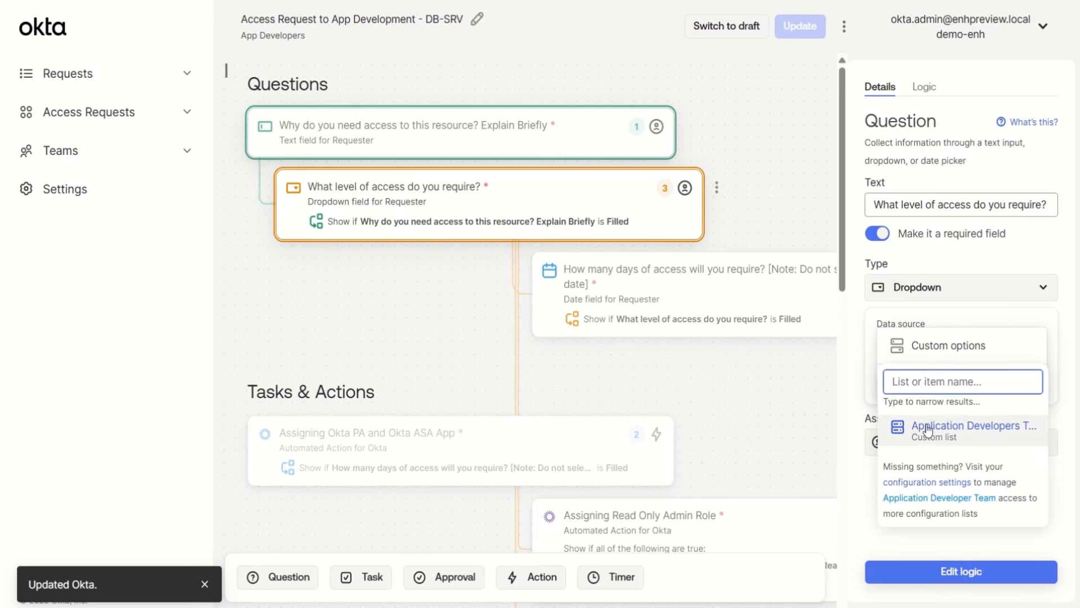
left_click(943, 438)
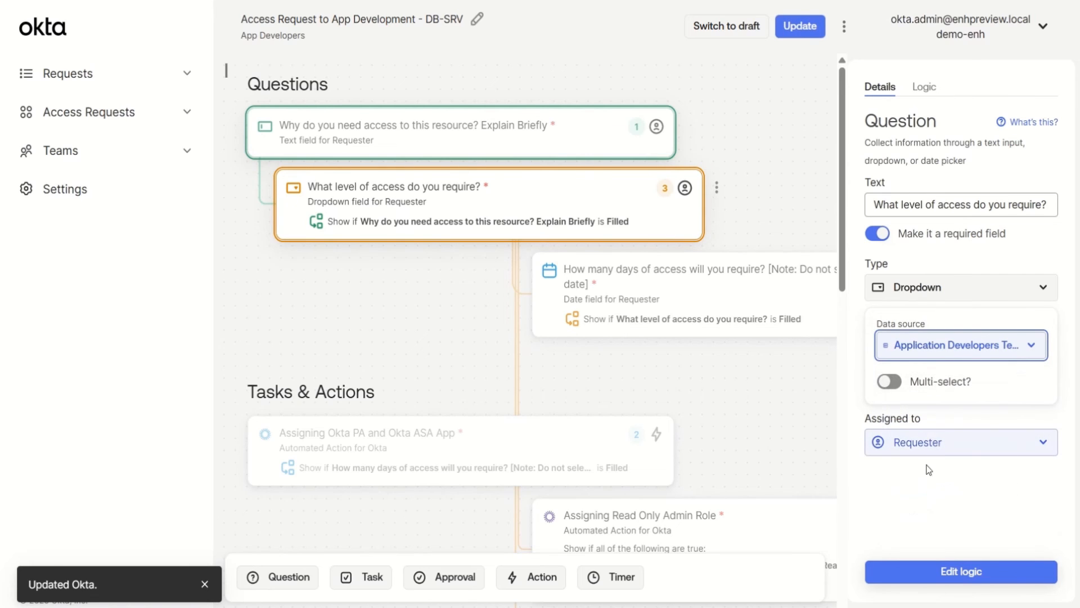
In the access level question's logic, select "Why do you need access to this resource?" as the field of the display condition
left_click(927, 86)
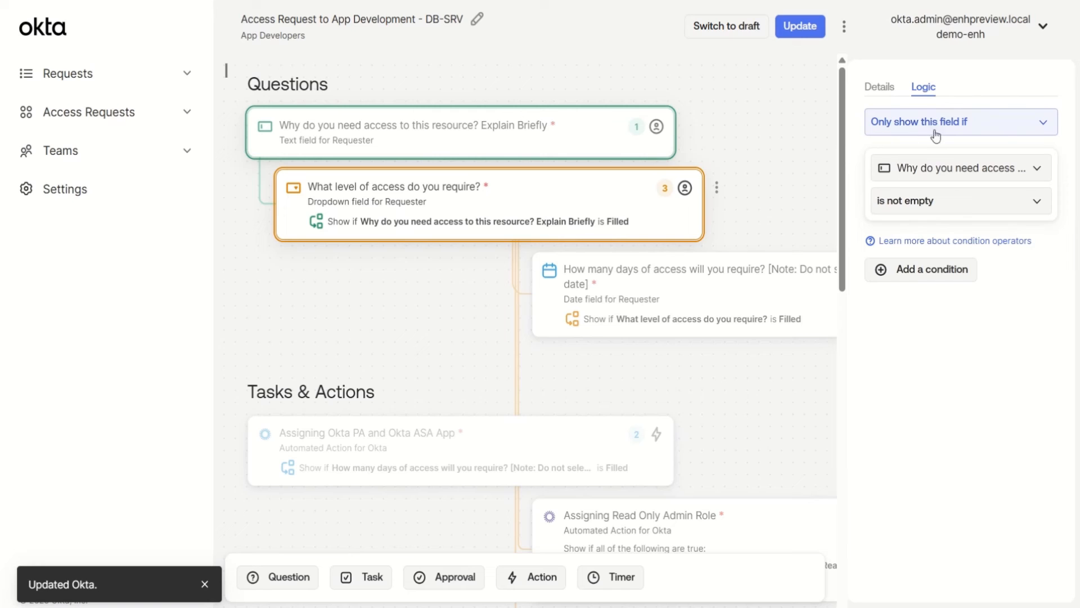
left_click(919, 169)
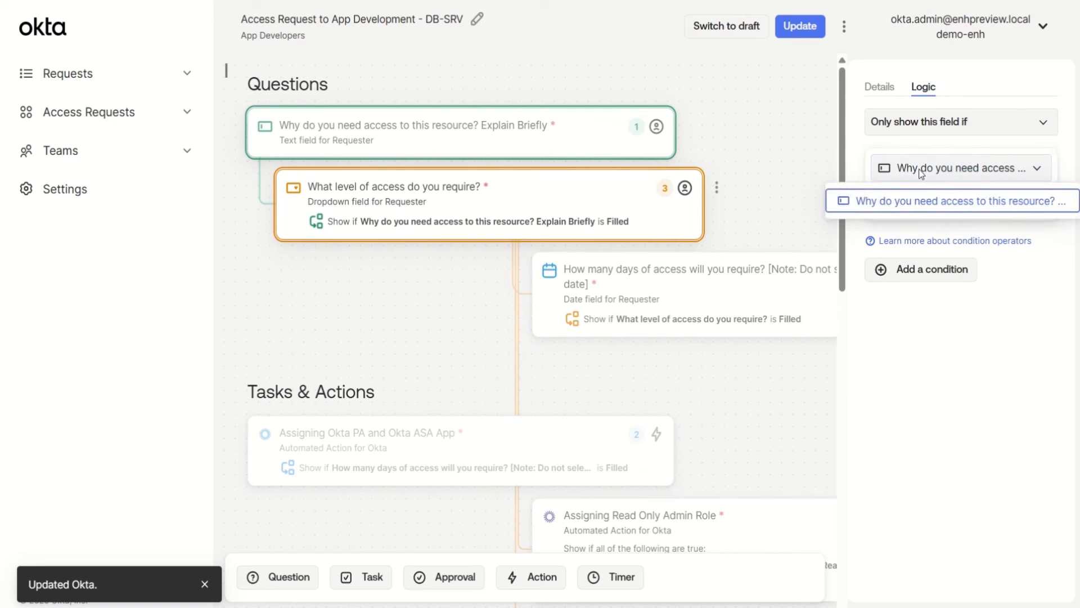
left_click(959, 208)
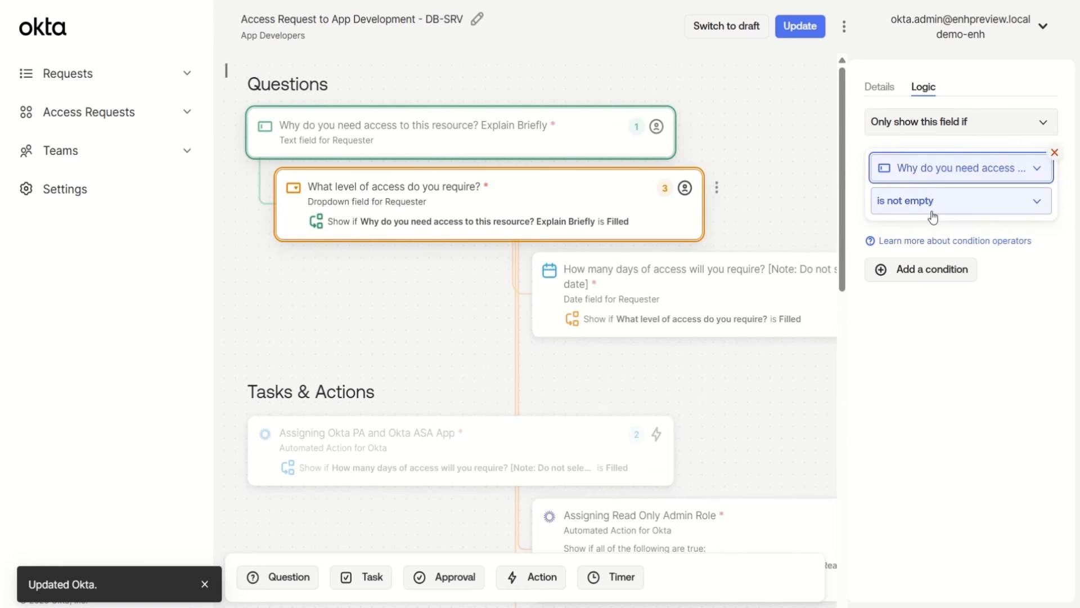
Set the type of the "How many days of access will you require?" question to Date
left_click(738, 287)
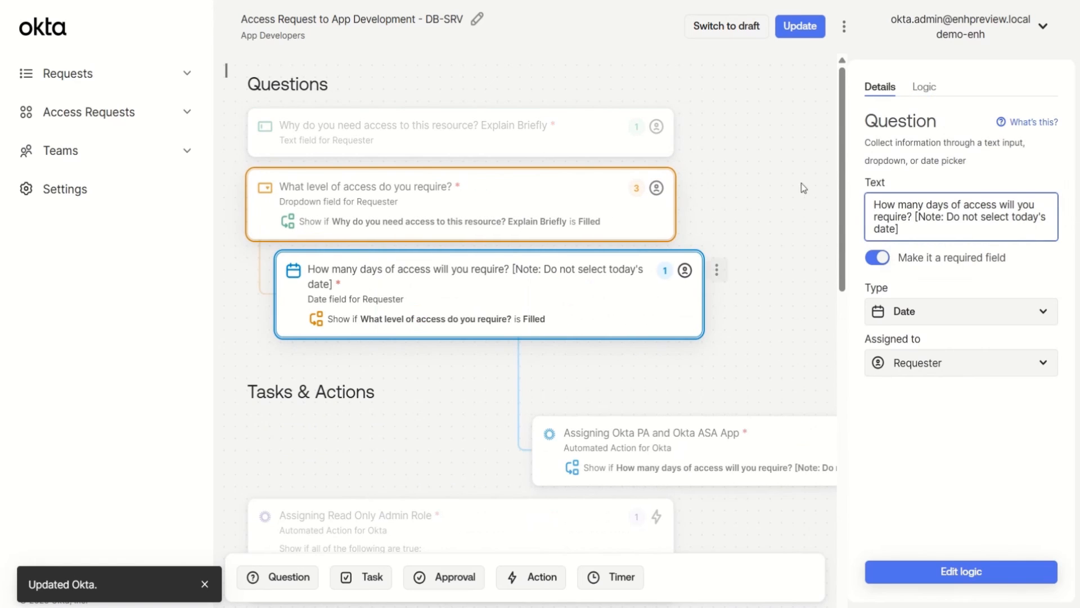
left_click_drag(900, 232, 859, 215)
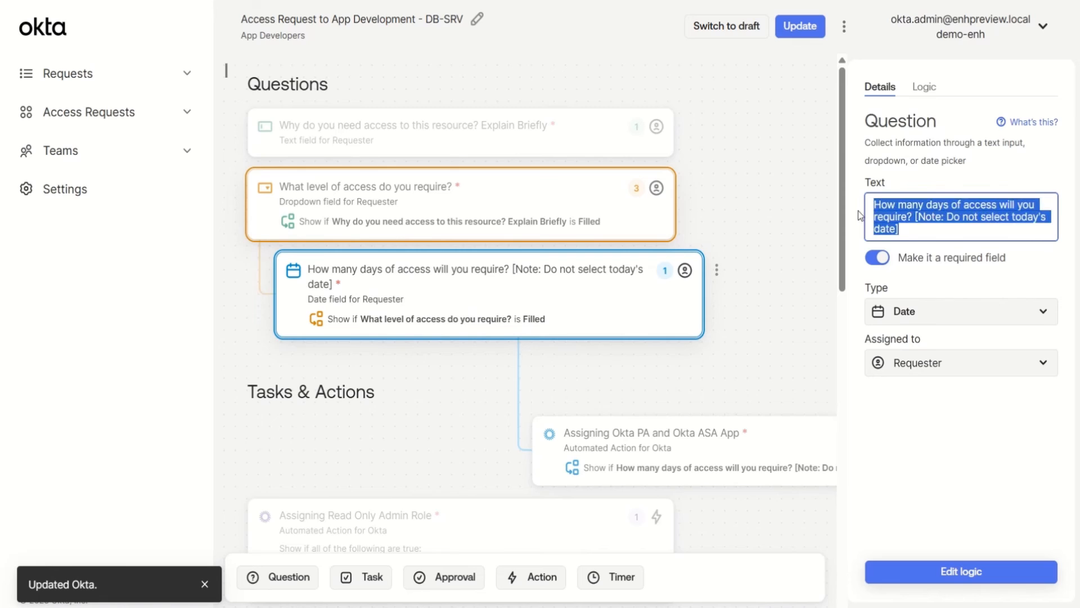
left_click(897, 316)
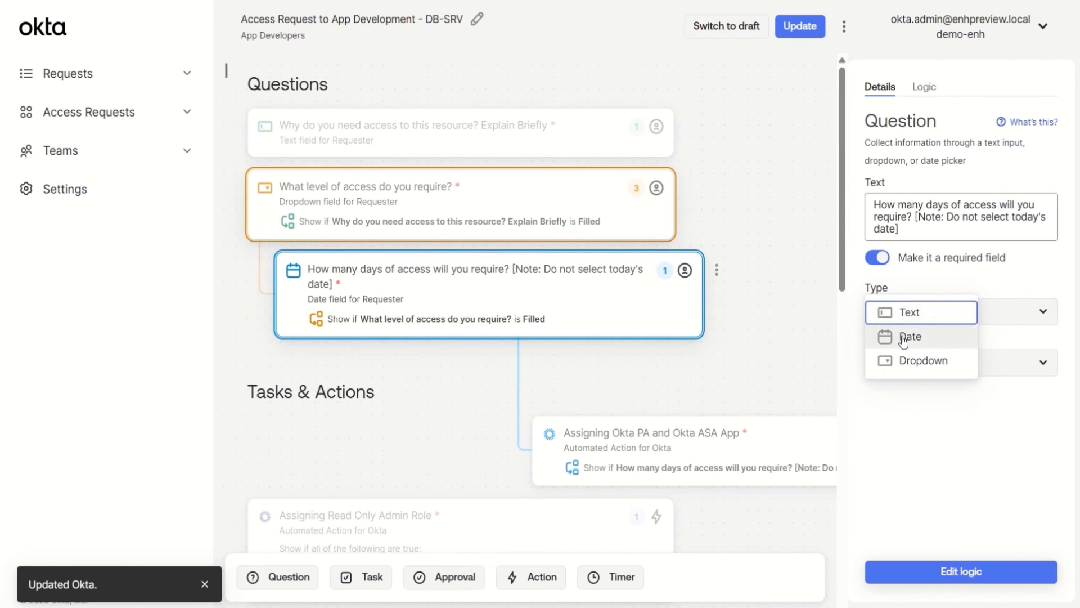
left_click(902, 340)
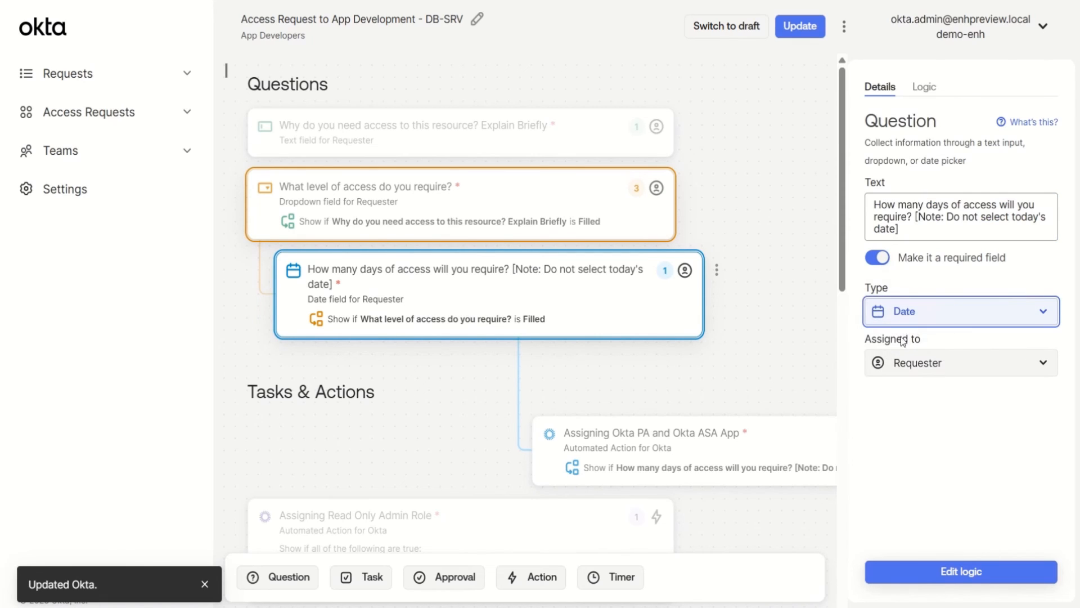
In the days of access question's logic, select "What level of access do you require?" as the field of the display condition
left_click(923, 87)
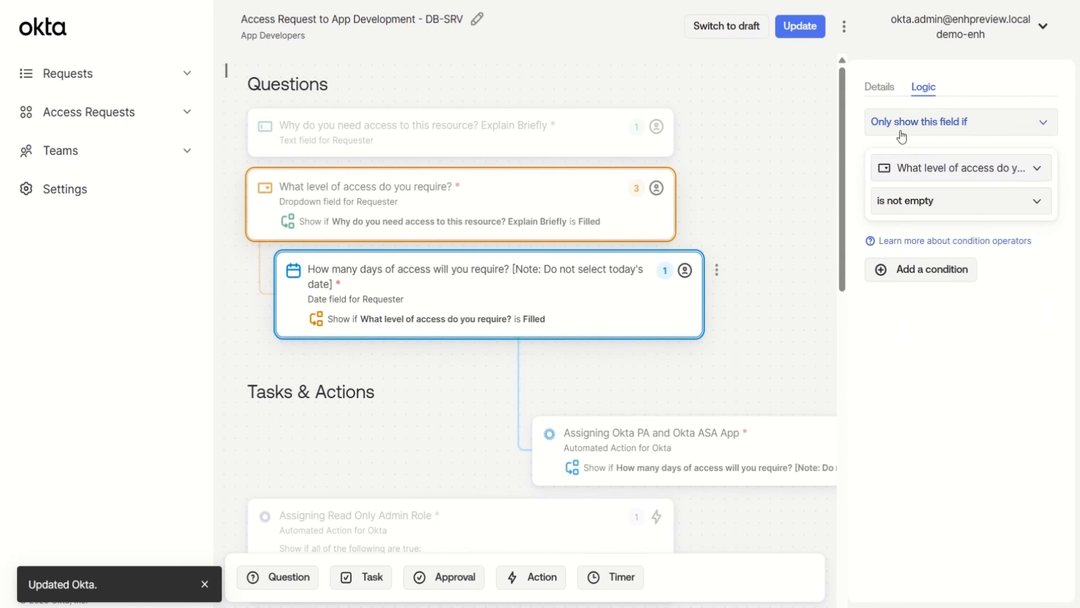
left_click(916, 169)
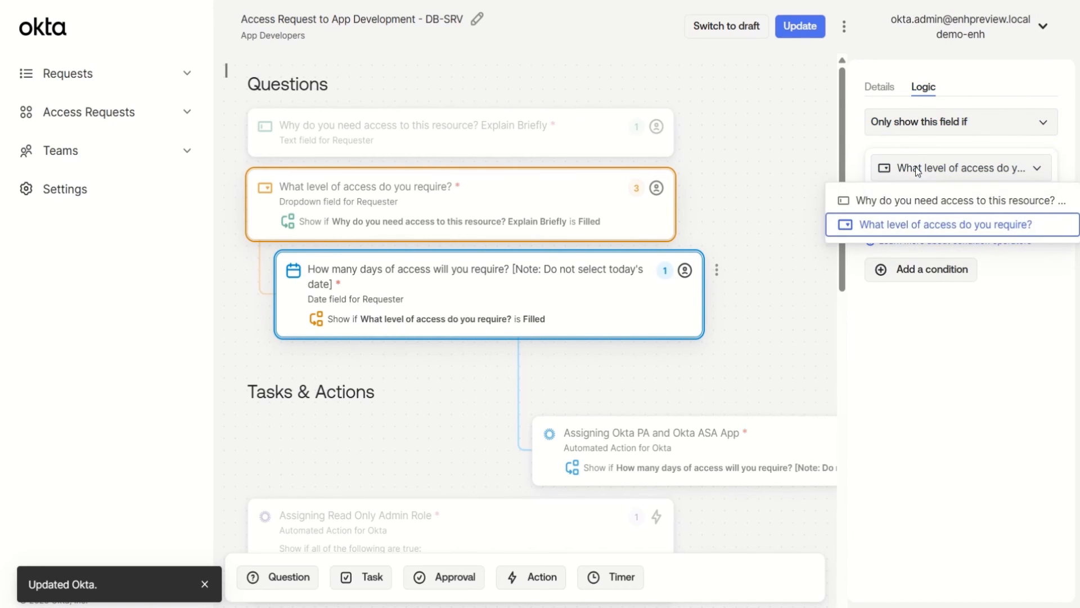
left_click(923, 229)
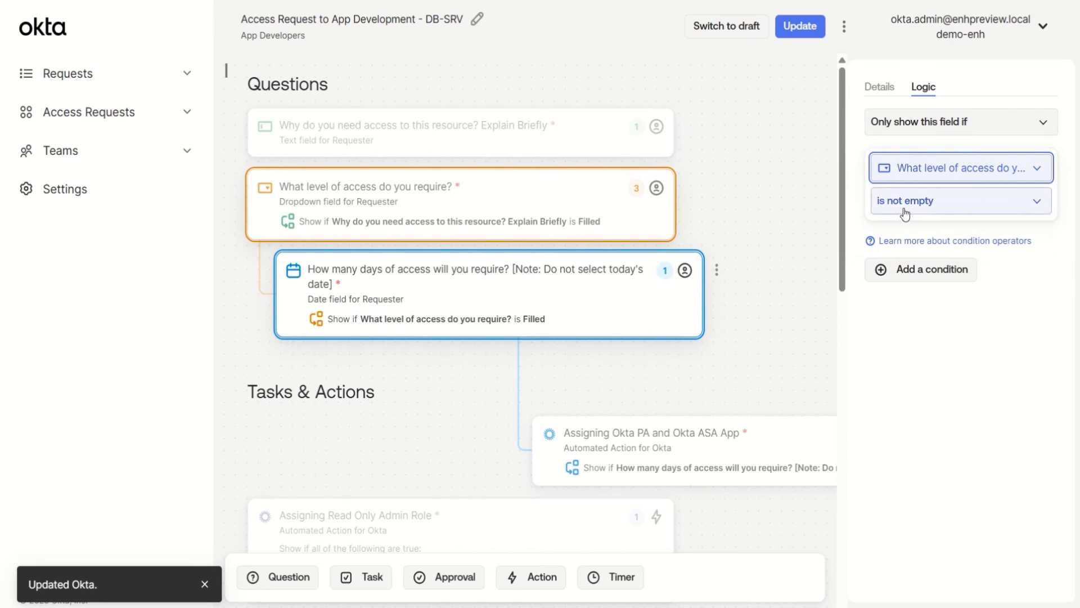
Review the text and available types of the "Assigning Okta PA and Okta ASA App" action without changing its type
scroll(761, 217, "down", 1)
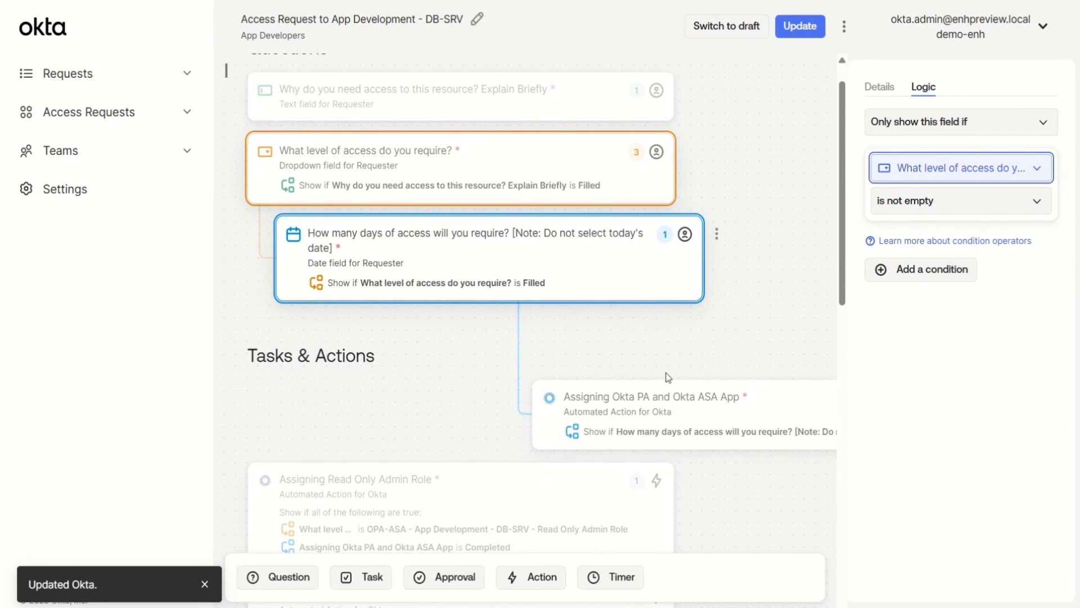
left_click(663, 417)
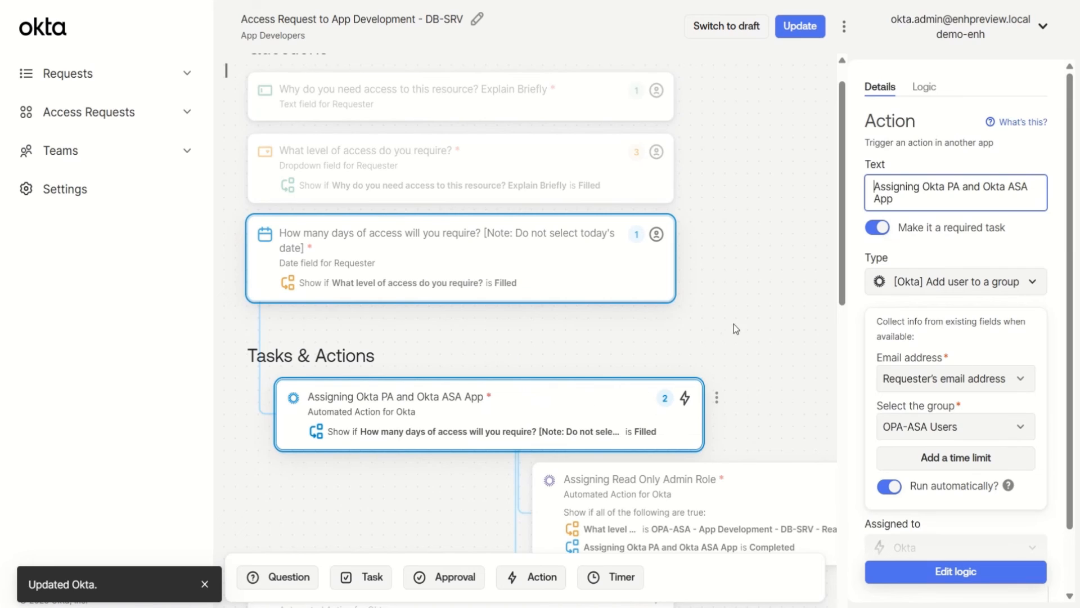
left_click_drag(889, 196, 871, 191)
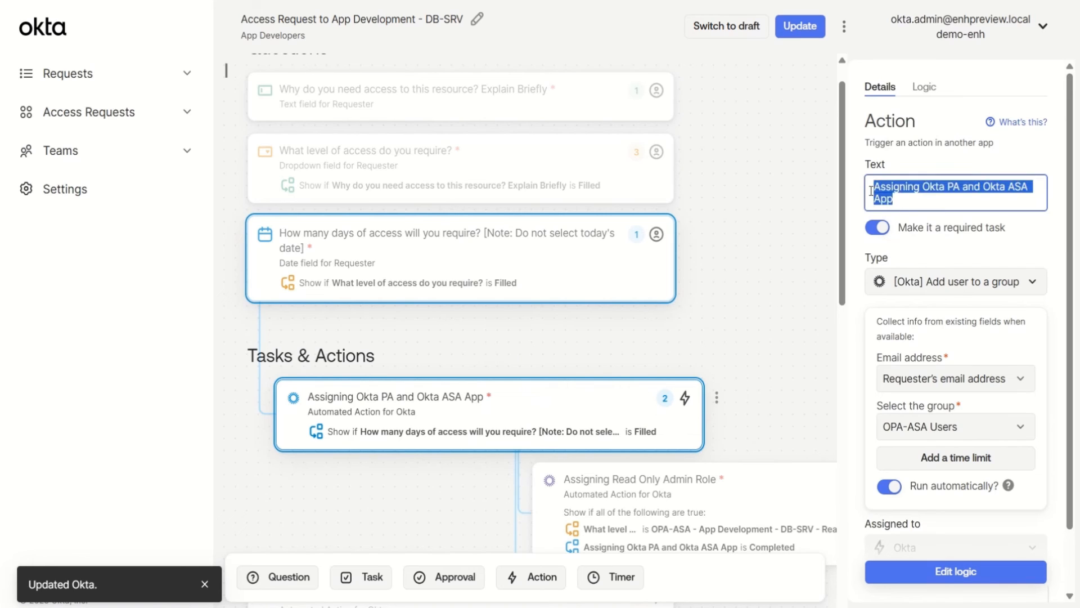
scroll(965, 270, "down", 1)
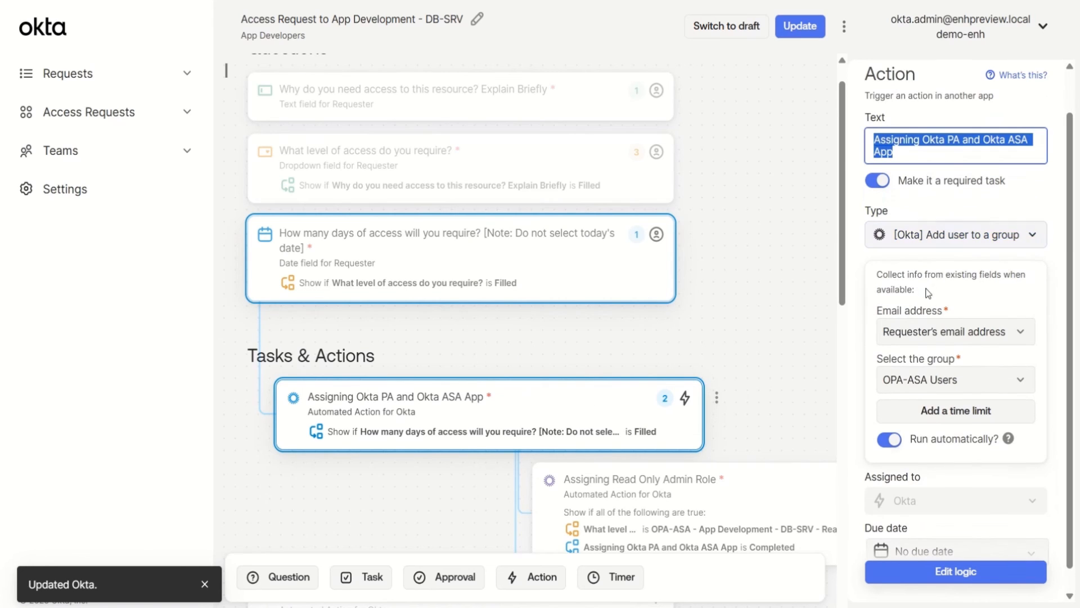
left_click(964, 248)
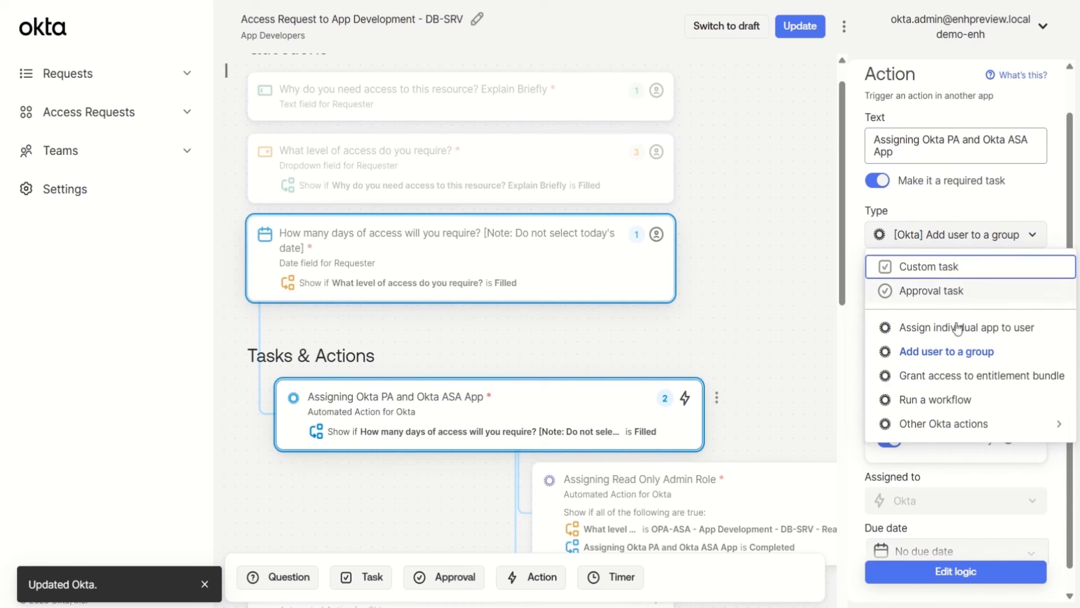
left_click(956, 207)
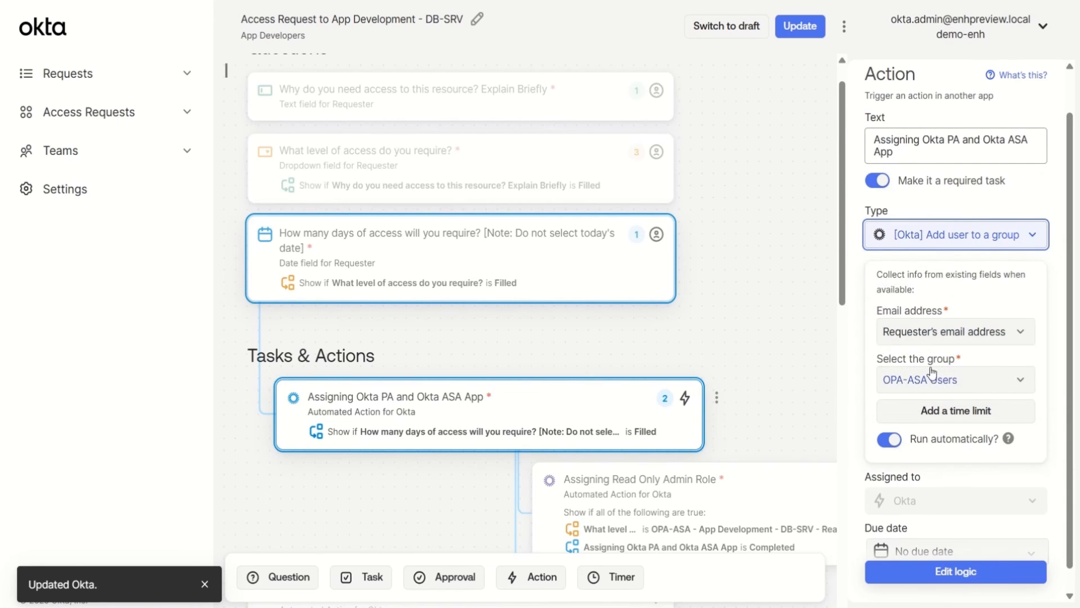
Select OPA-ASA Users from the Okta groups as the group for the "Assigning Okta PA and Okta ASA App" action
left_click(930, 383)
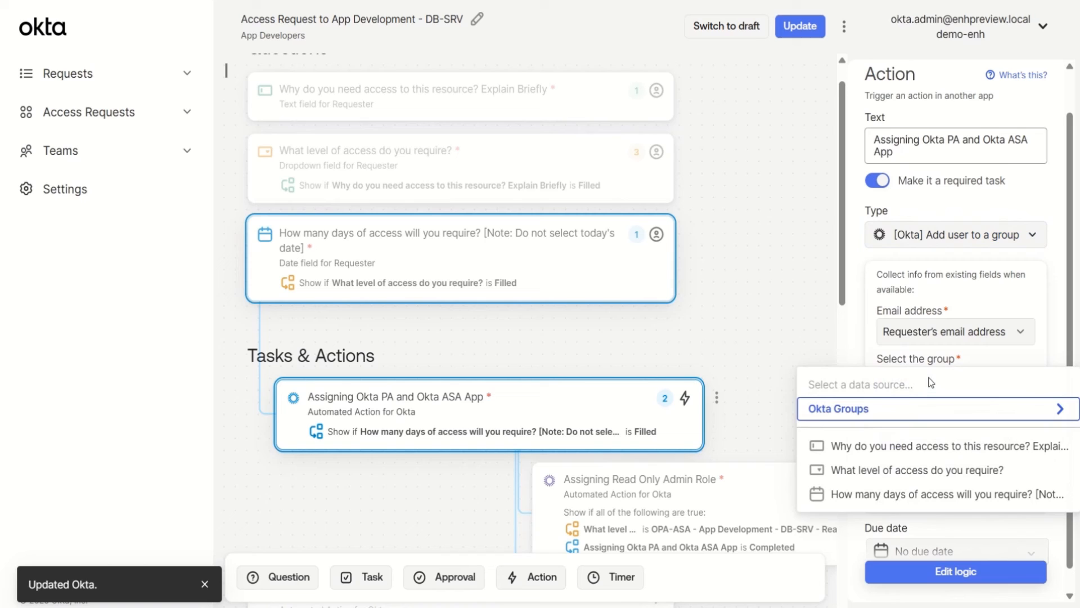
left_click(873, 418)
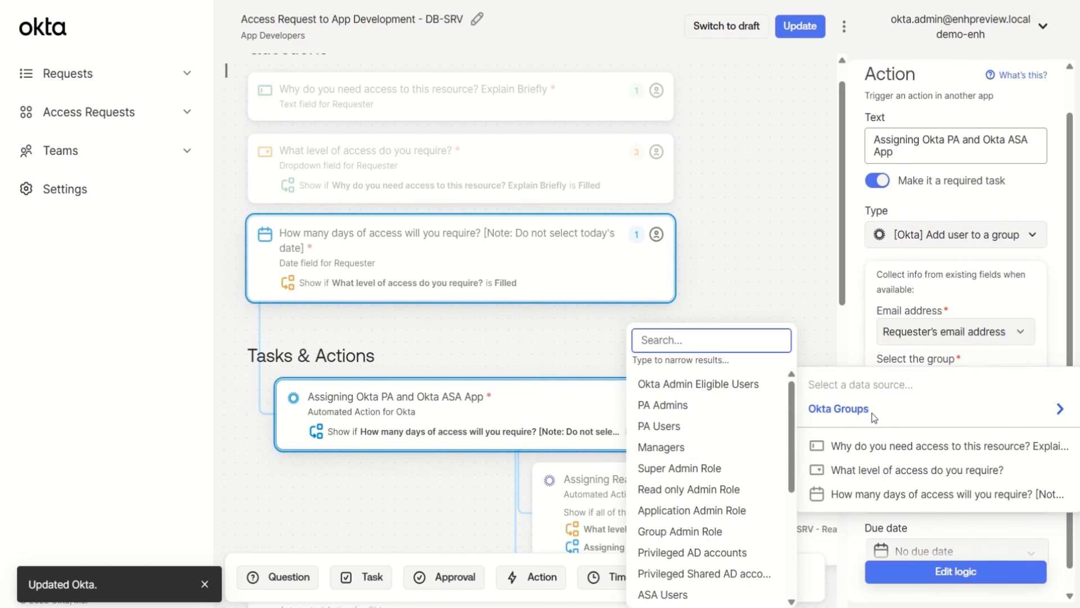
scroll(735, 501, "down", 5)
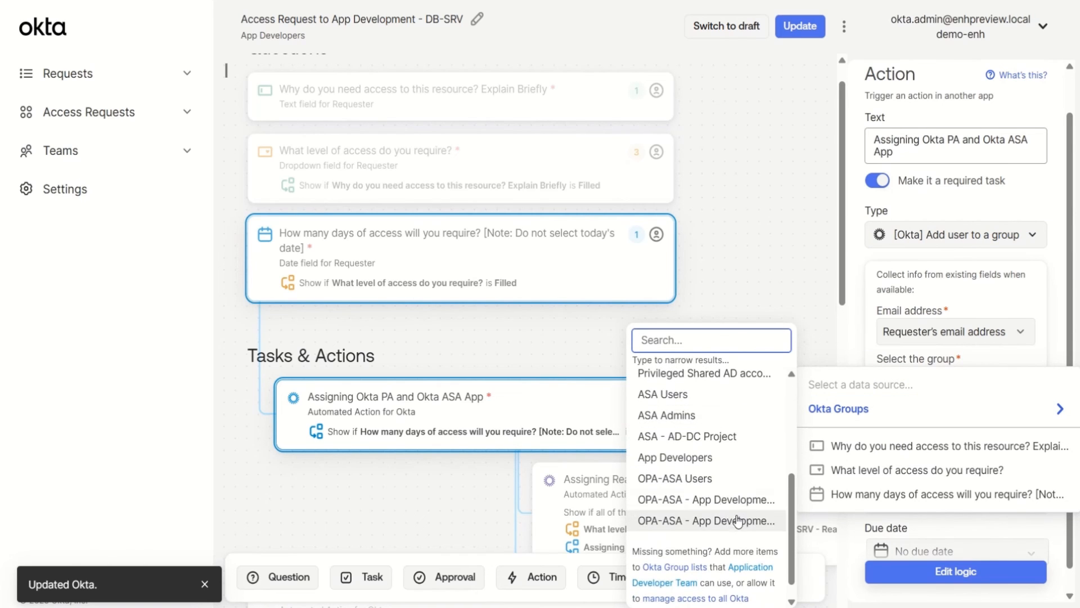
left_click(678, 478)
Review the app assignment action's run, assignee and due date settings, and open its display logic
scroll(893, 471, "down", 1)
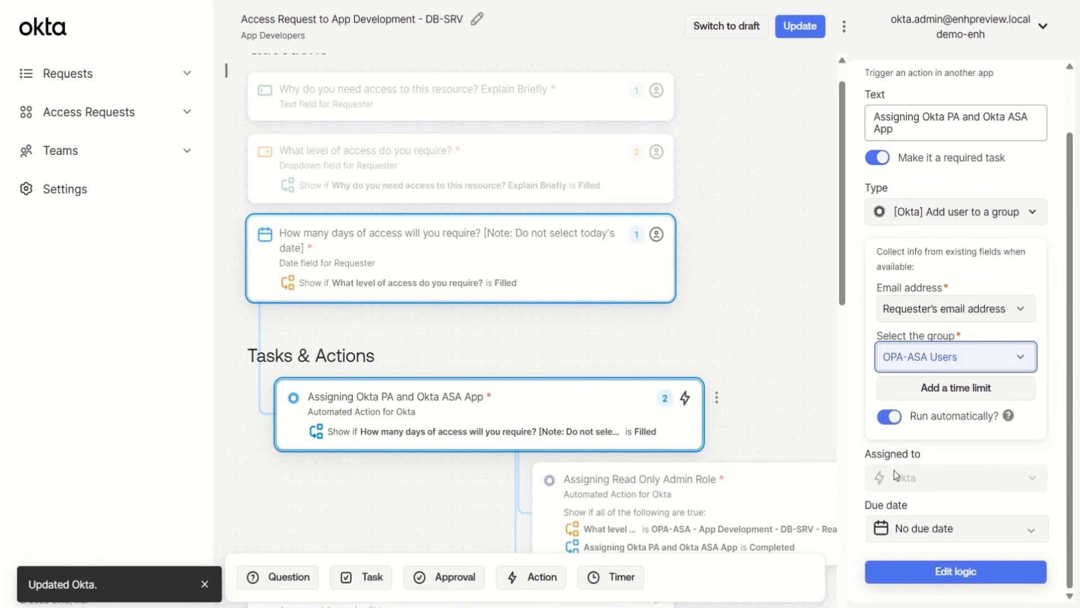
scroll(893, 470, "up", 2)
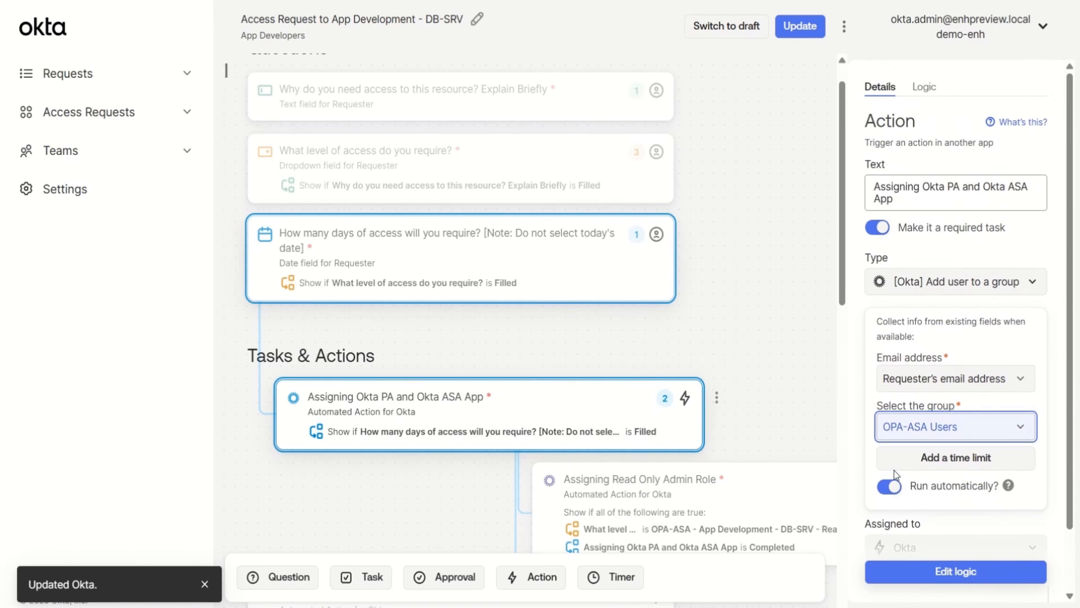
left_click(920, 100)
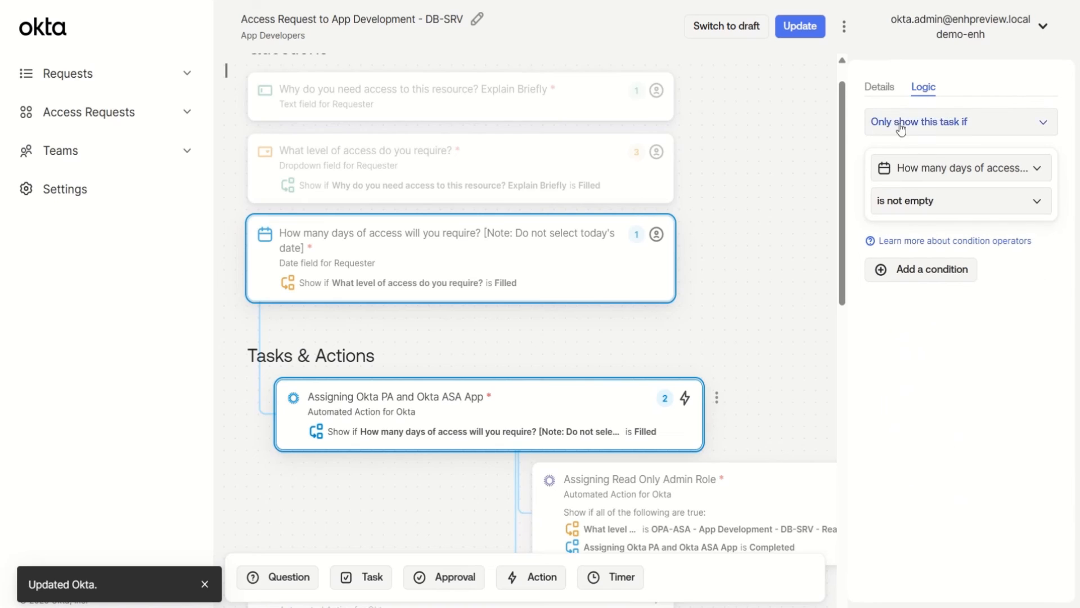
Select "How many days of access will you require?" as the condition field in the "Assigning Okta PA and Okta ASA App" action's logic
left_click(918, 168)
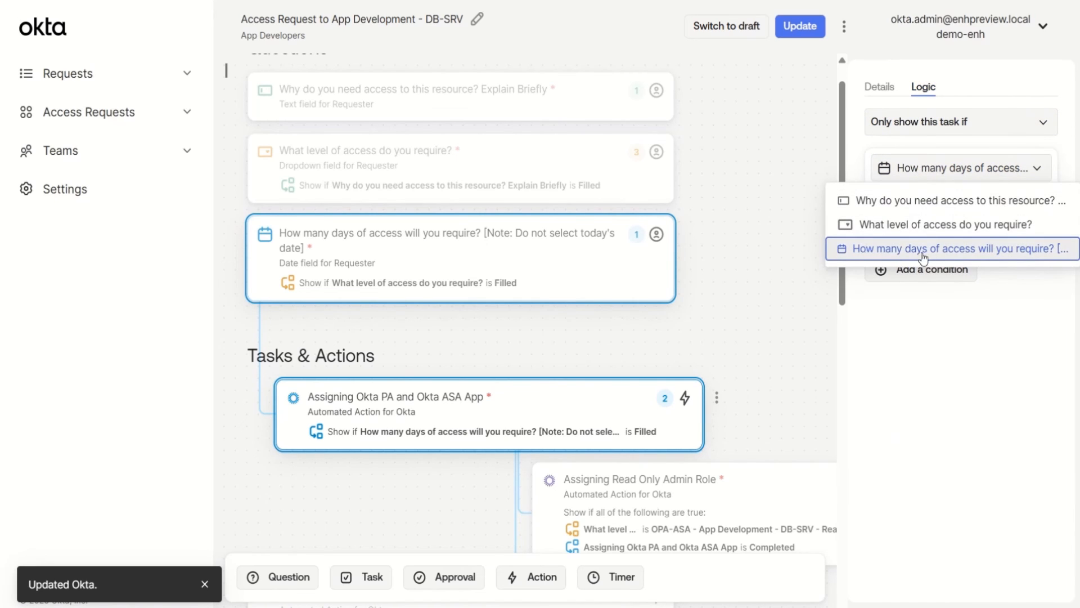
left_click(953, 253)
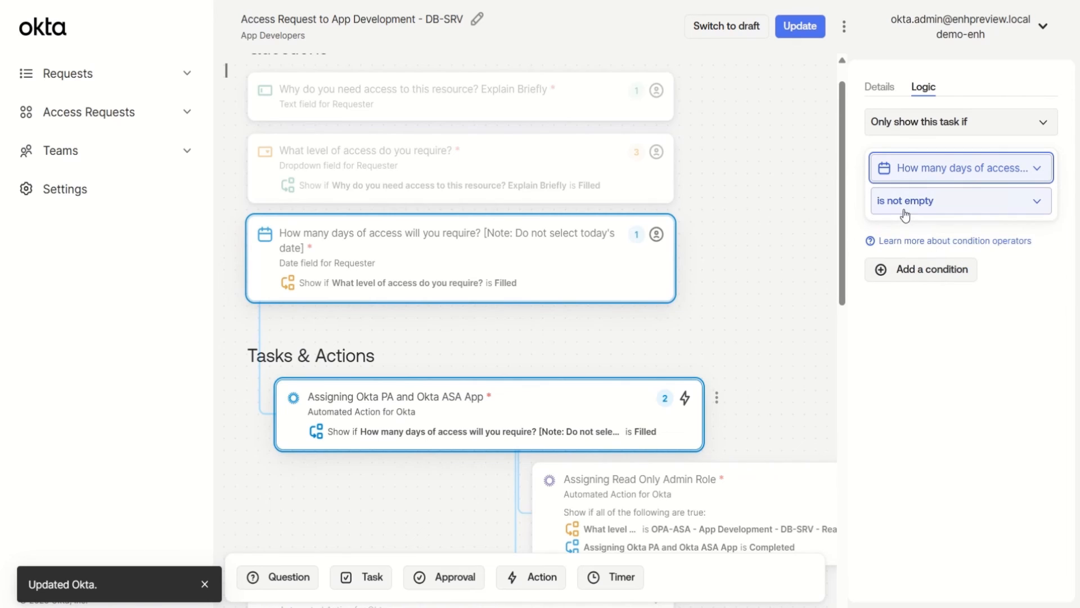
Review the text and available types of the "Assigning Read Only Admin Role" action without changing its type
scroll(717, 403, "down", 2)
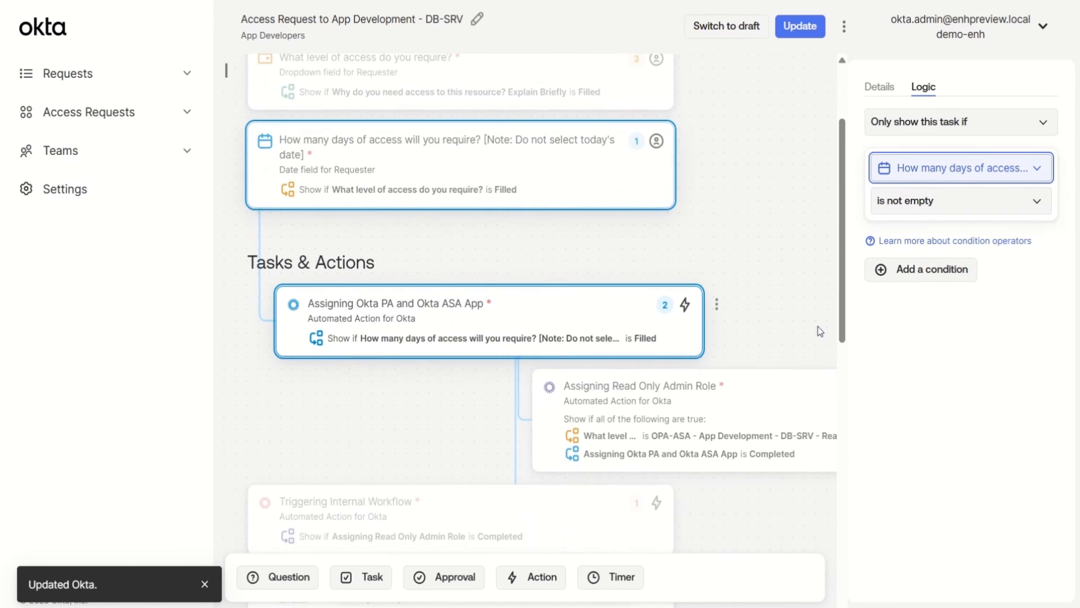
left_click(718, 403)
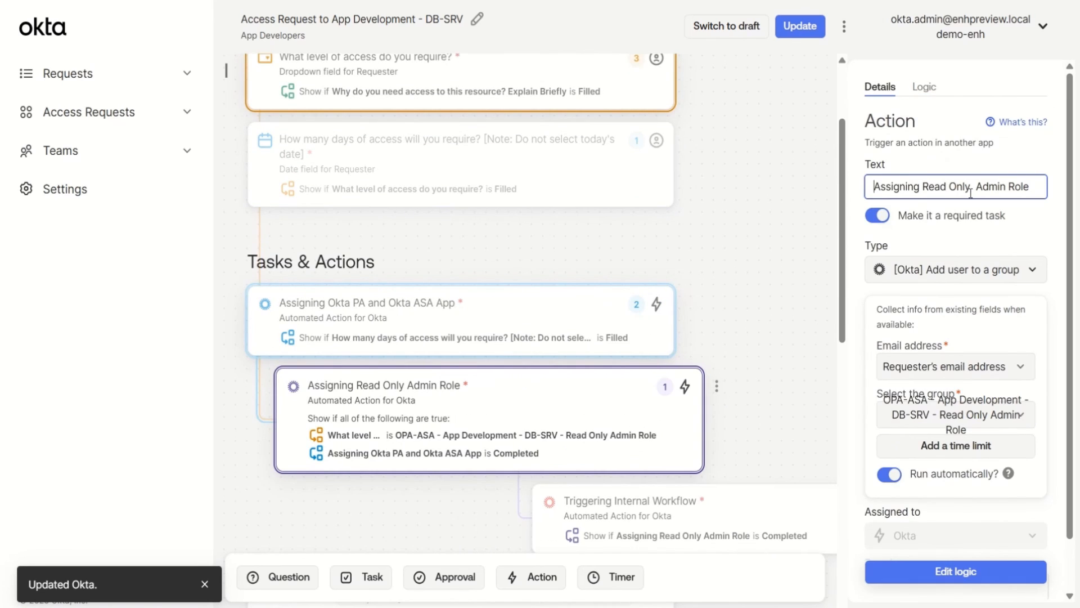
left_click_drag(1027, 186, 877, 188)
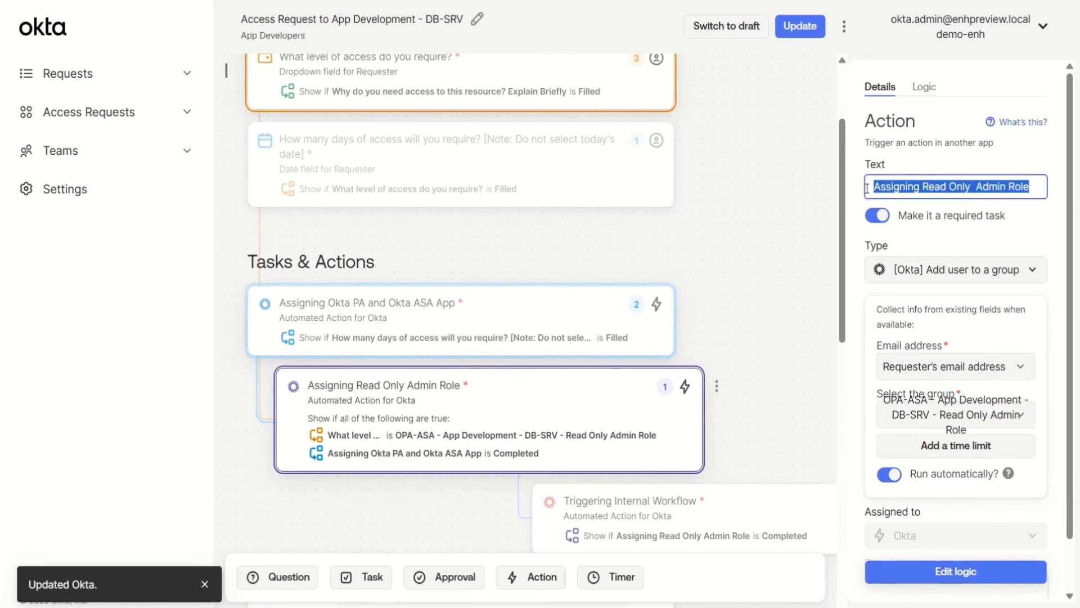
scroll(965, 264, "down", 1)
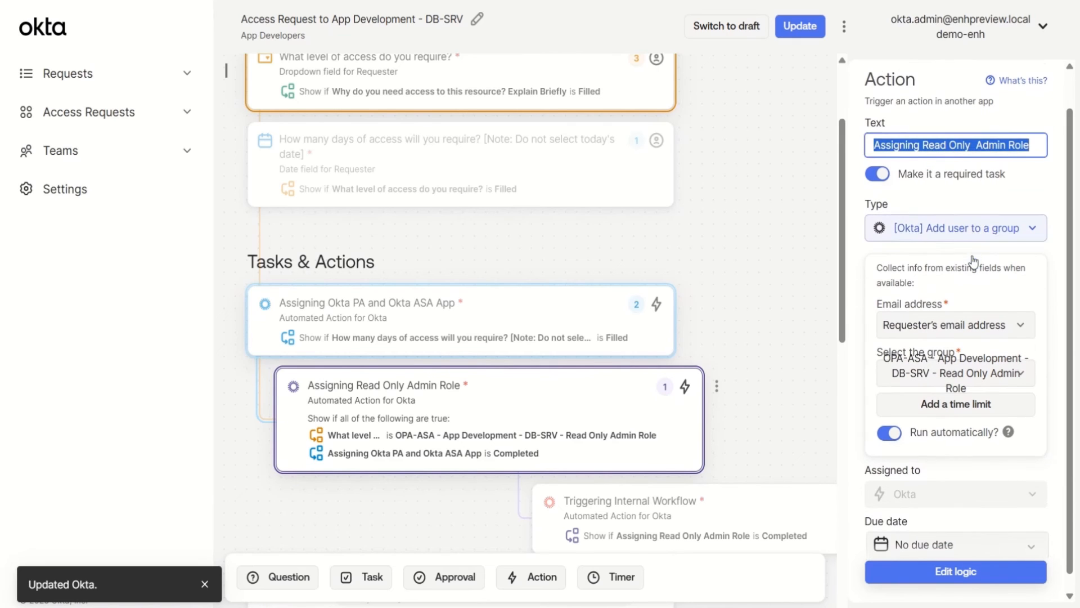
left_click(952, 239)
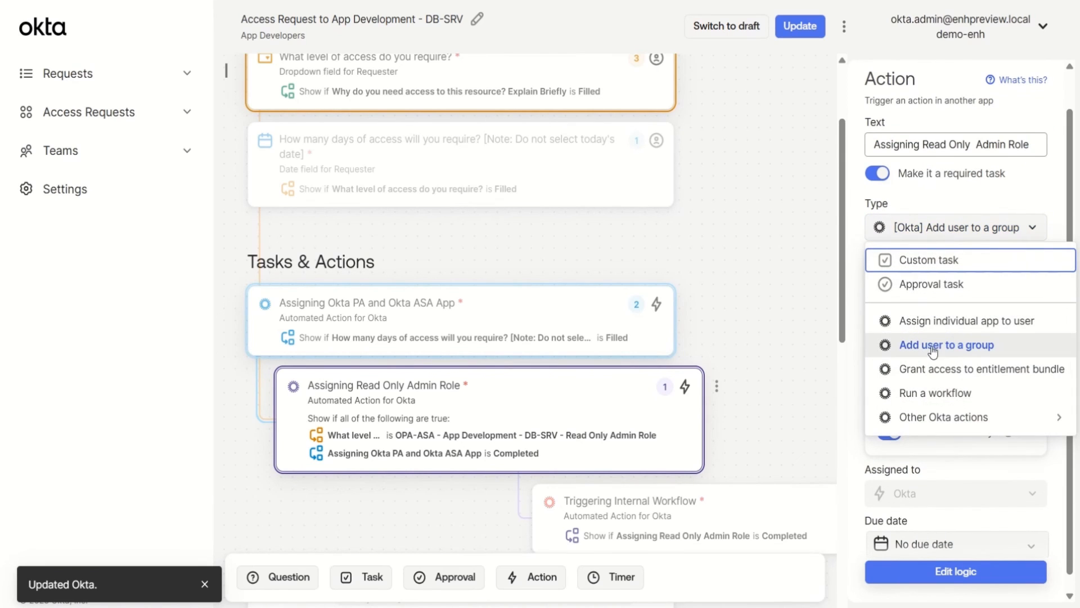
left_click(977, 221)
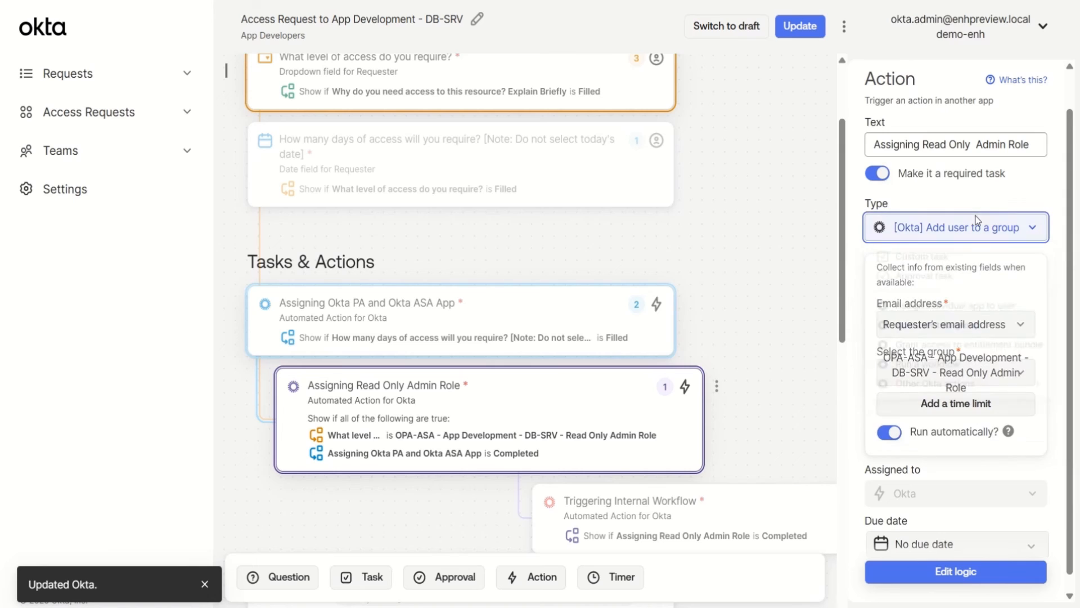
Select "OPA-ASA - App Development - DB-SRV - Read Only Admin Role" from the Okta groups as the action's group
left_click(940, 371)
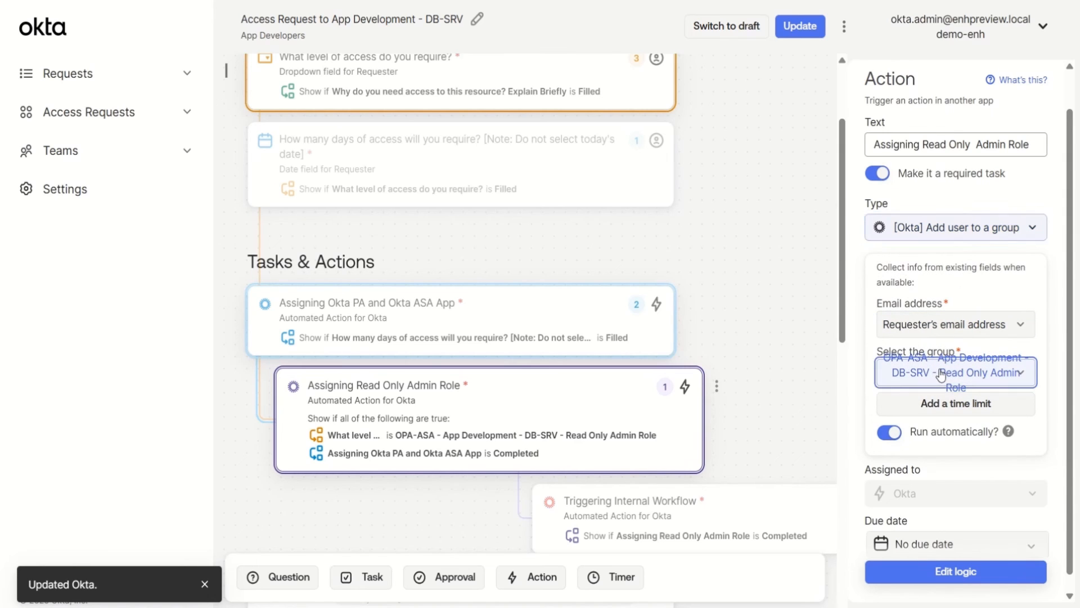
left_click(914, 413)
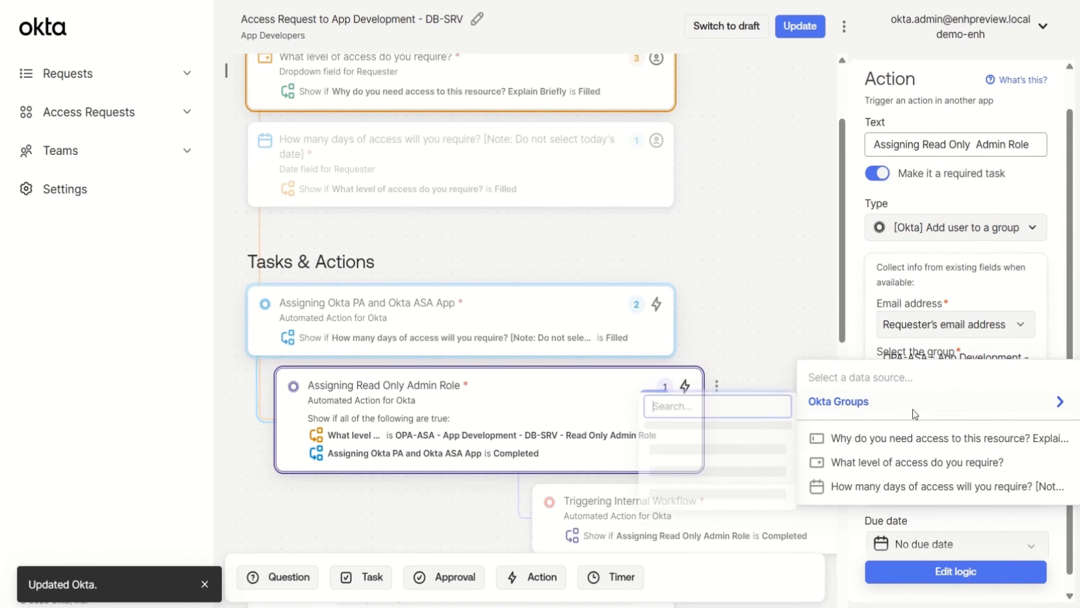
scroll(760, 510, "down", 5)
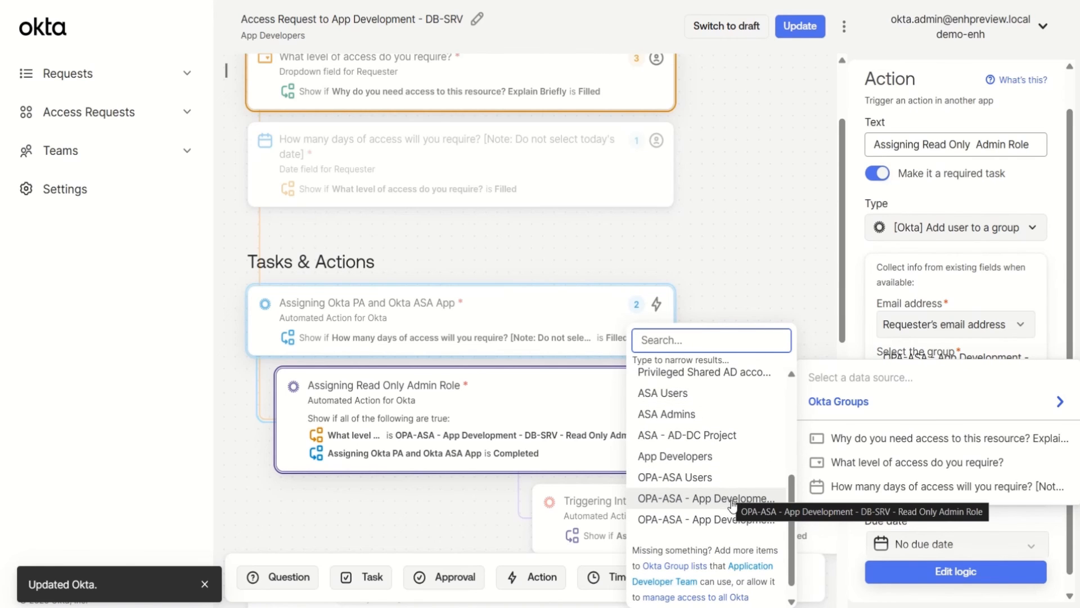
left_click(732, 499)
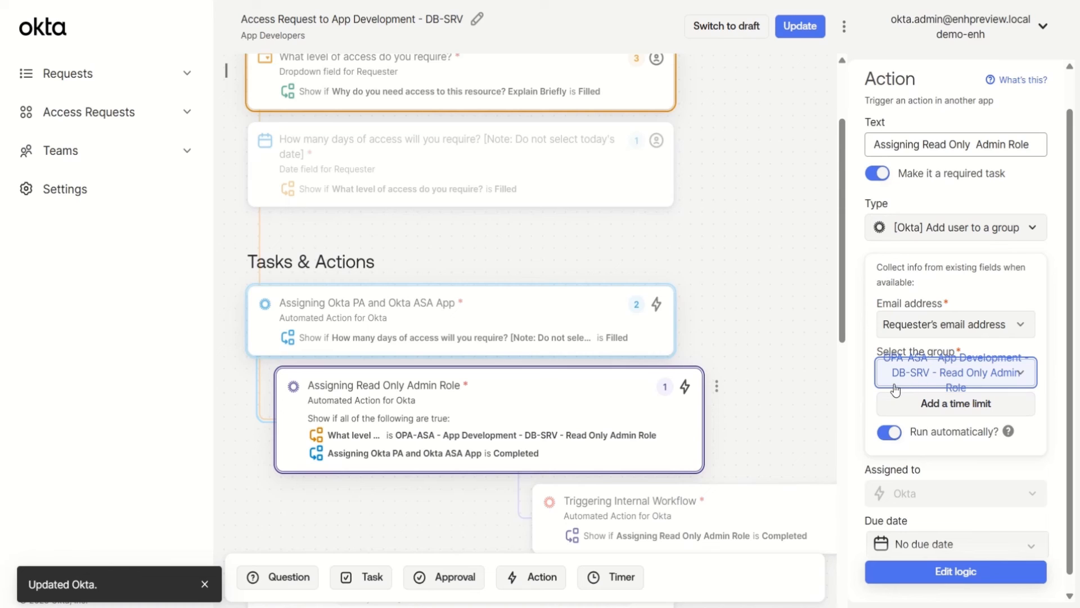
In the action's logic, set the first condition to "What level of access do you require?" is "OPA-ASA - App Development - DB-SRV - Read Only Admin Role"
scroll(896, 388, "up", 2)
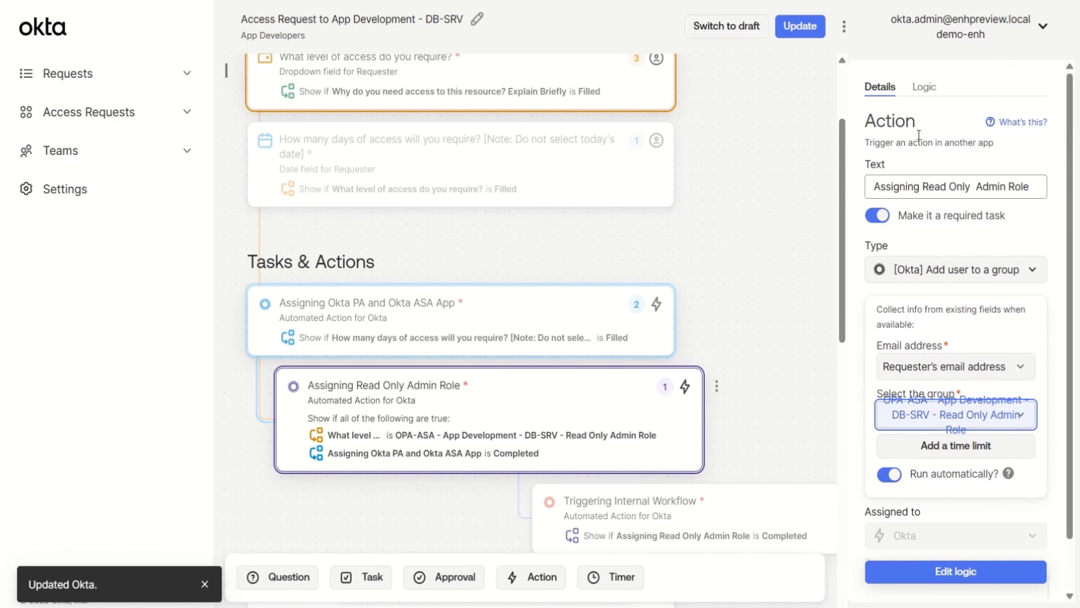
left_click(923, 90)
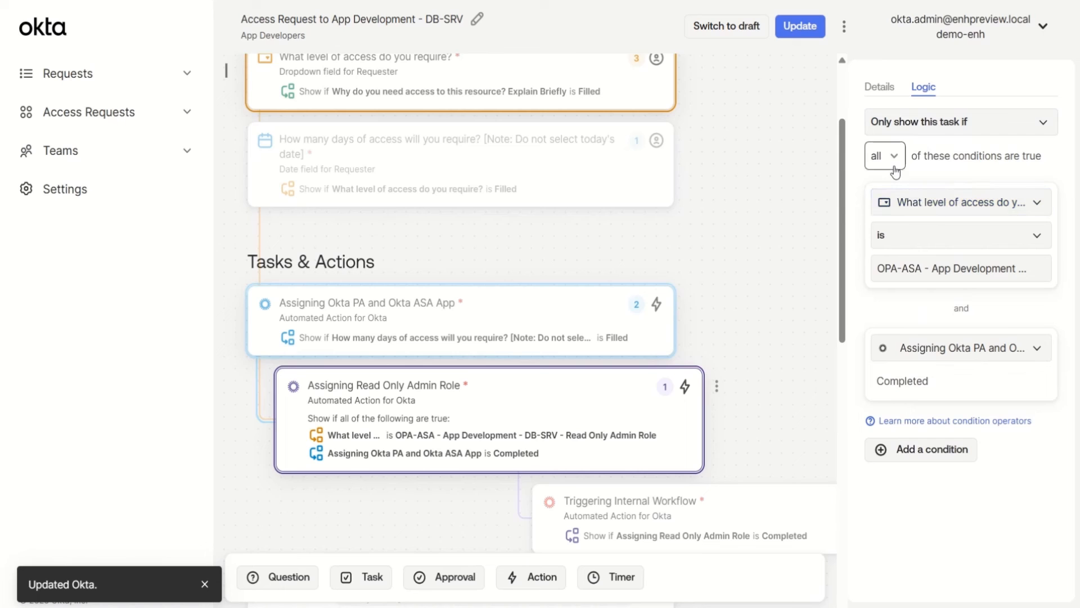
left_click(920, 202)
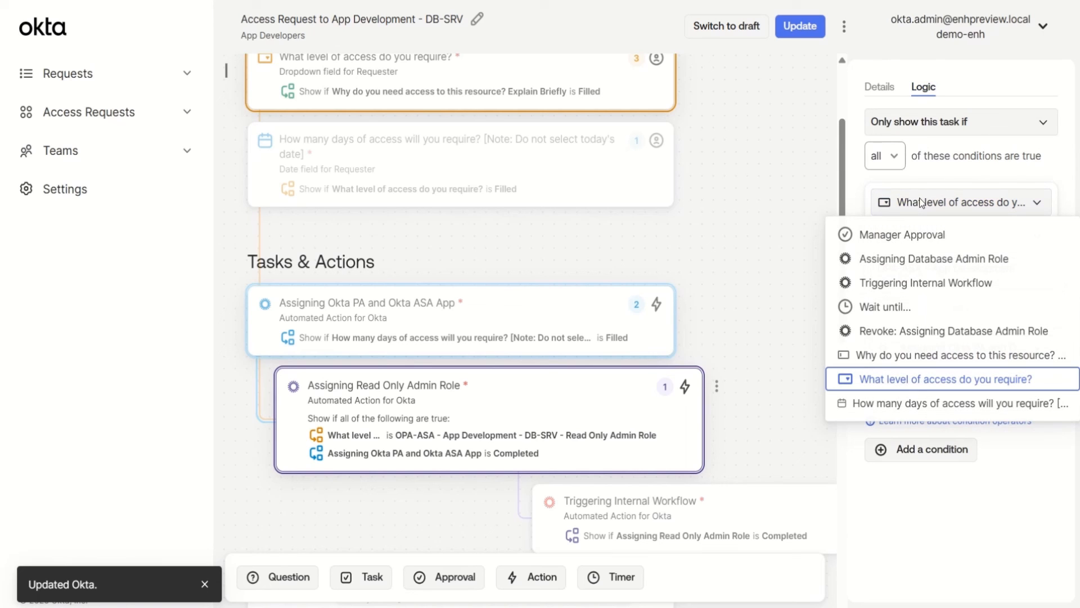
left_click(938, 380)
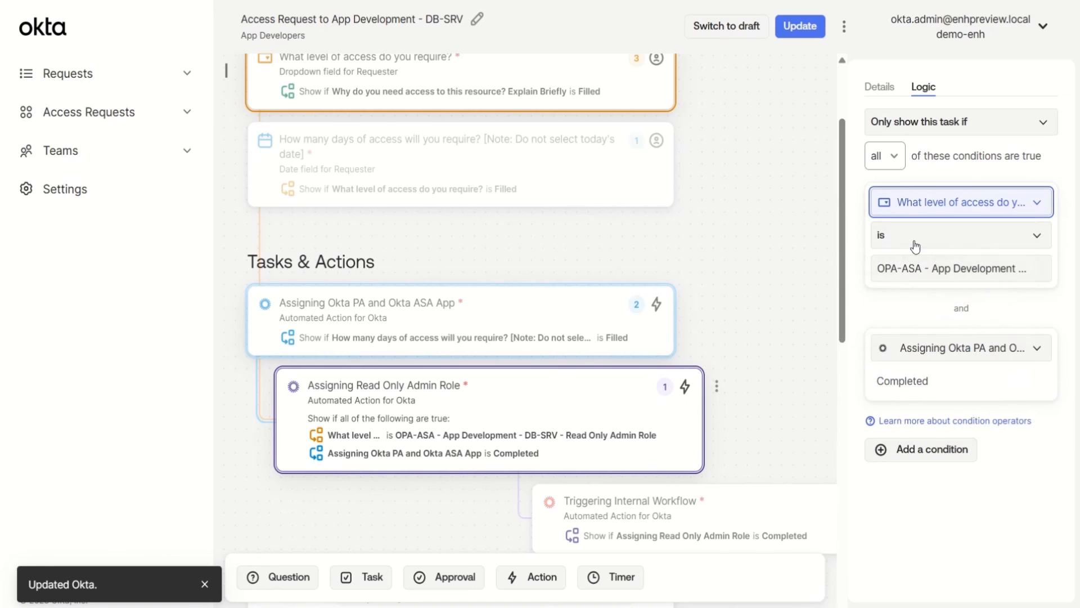
left_click(918, 271)
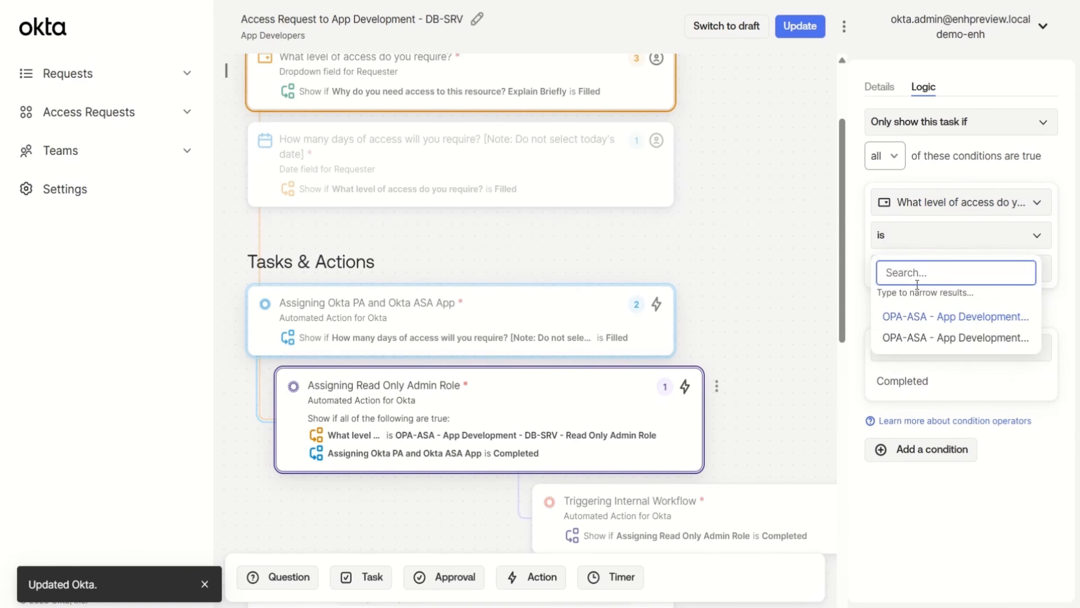
left_click(953, 326)
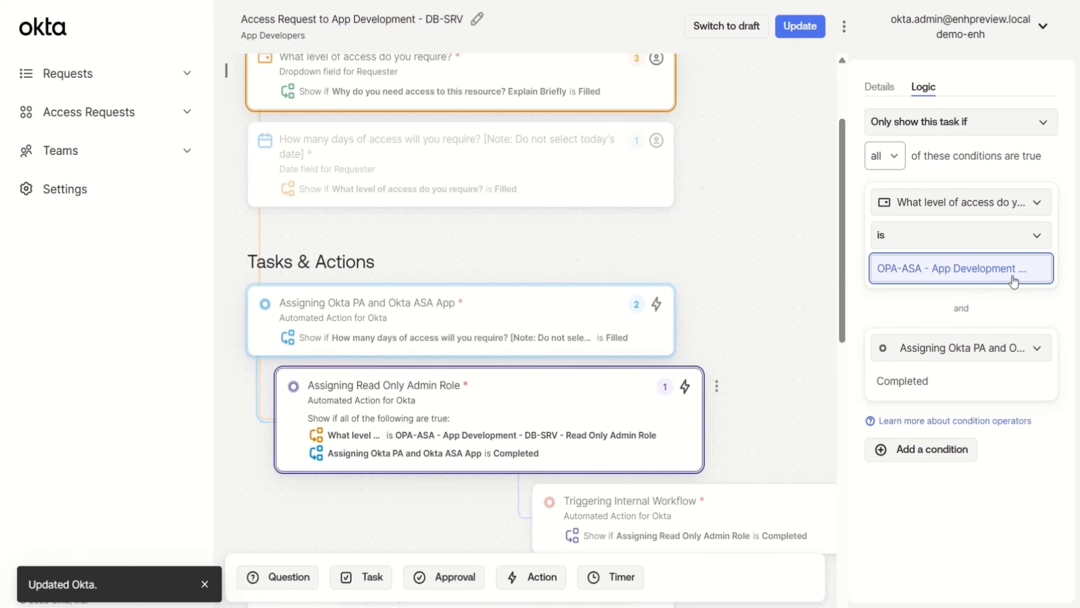
Select "Assigning Okta PA and Okta ASA App" as the task for the second condition of the read-only role action
left_click(966, 361)
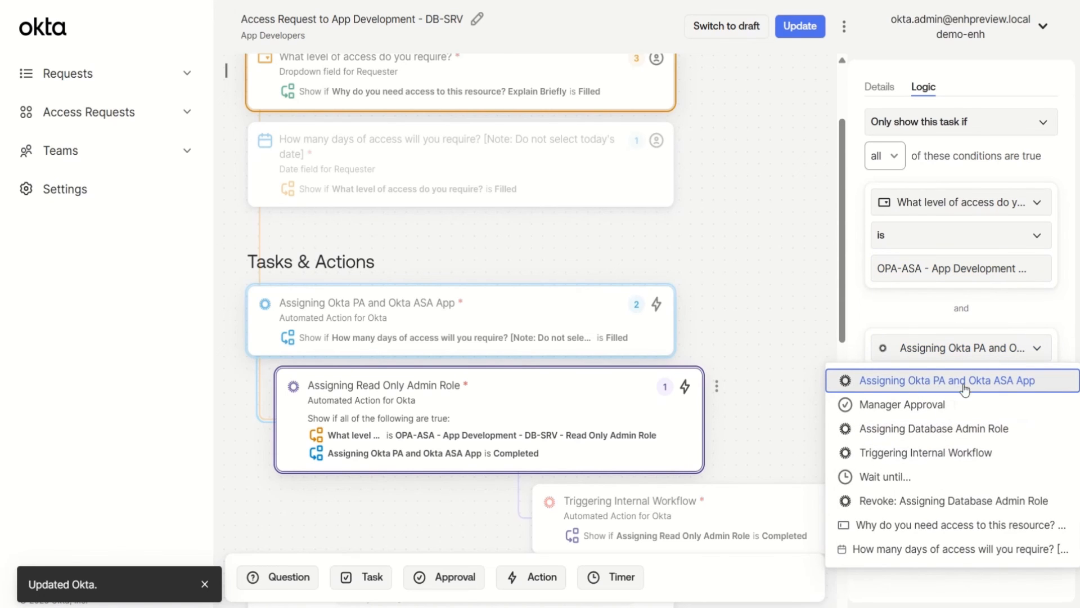
left_click(964, 386)
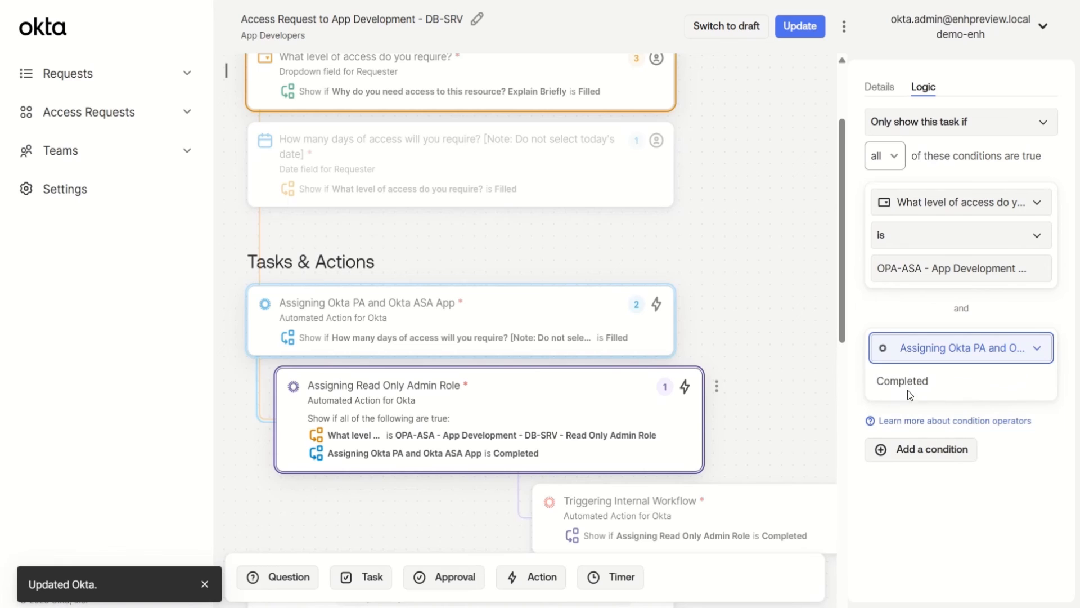
Open the "Triggering Internal Workflow" action under the read-only role and select OPA-ASA: User Profile Update as its workflow
scroll(795, 423, "down", 3)
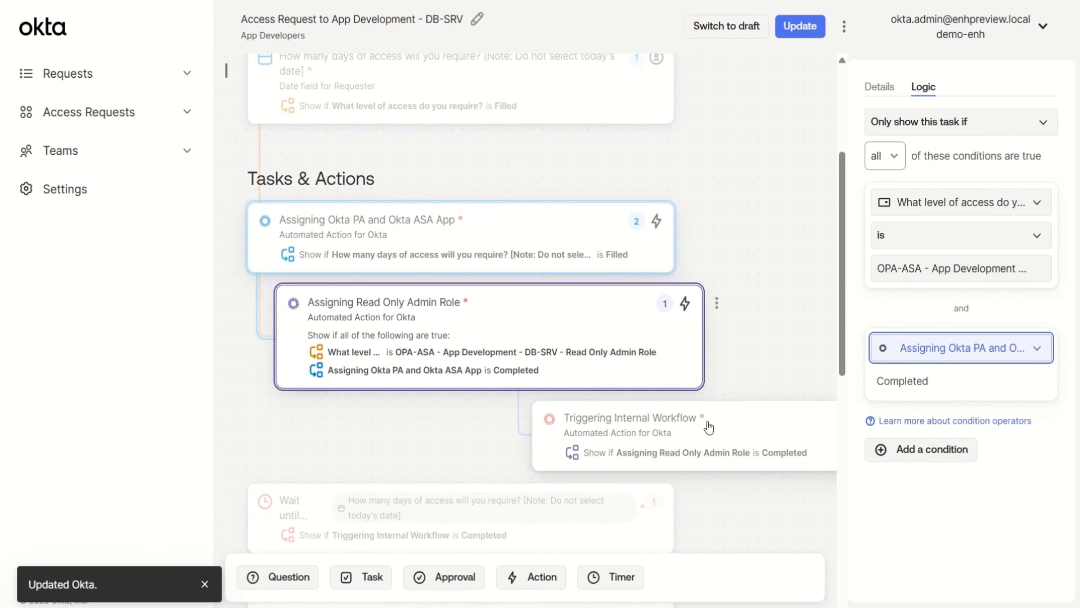
left_click(700, 427)
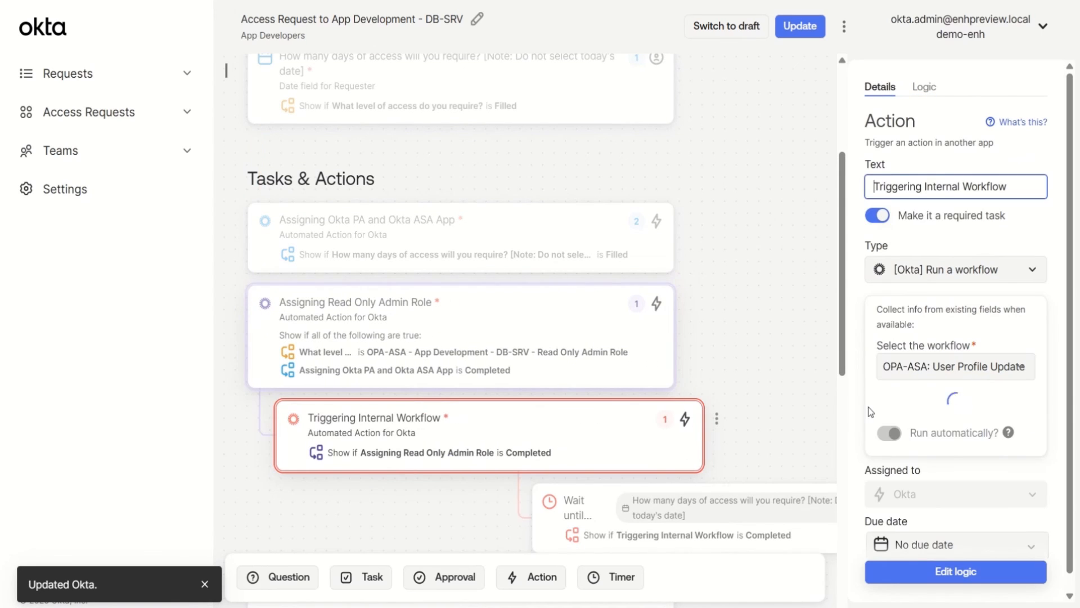
left_click_drag(1021, 191, 881, 211)
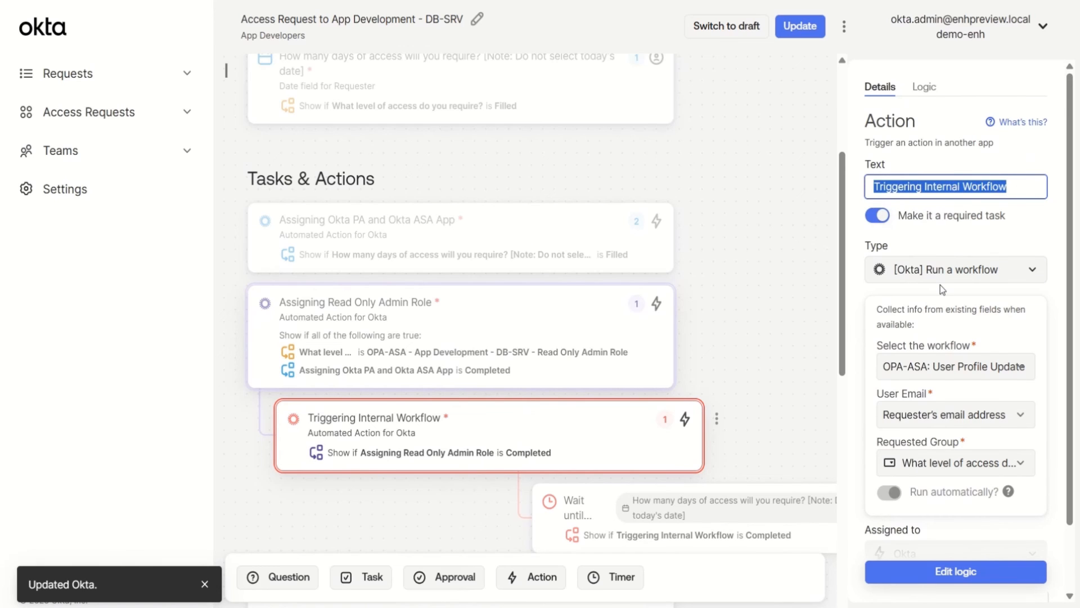
scroll(940, 285, "down", 1)
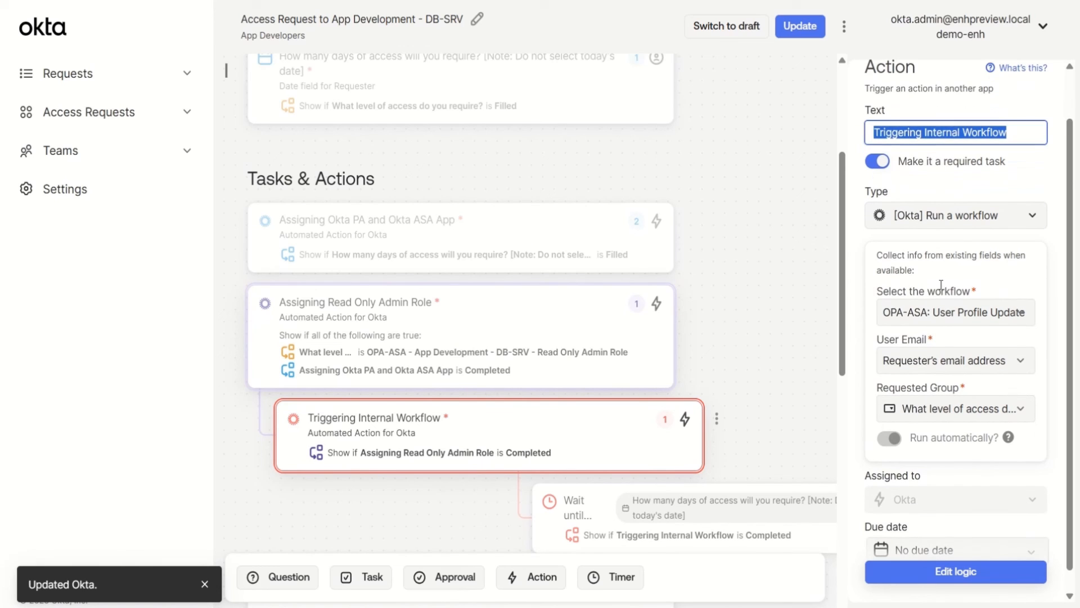
left_click(915, 318)
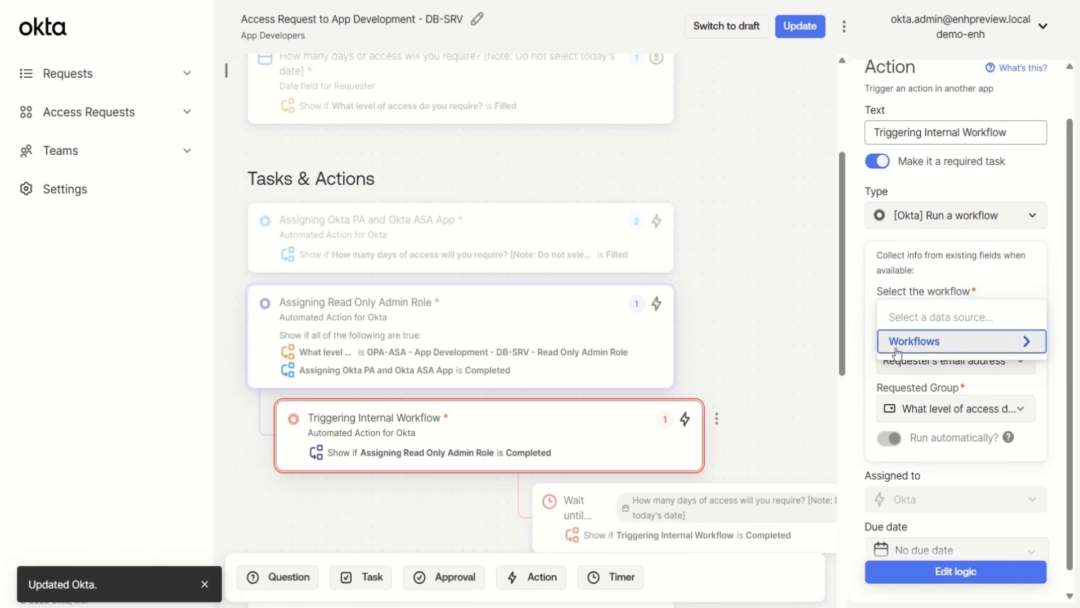
left_click(920, 351)
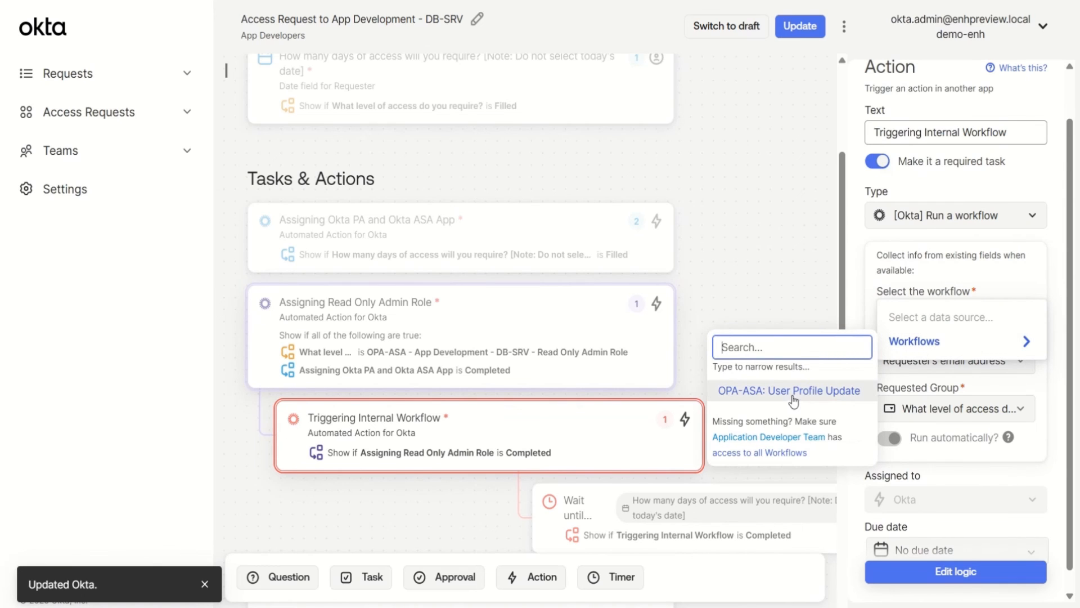
left_click(815, 392)
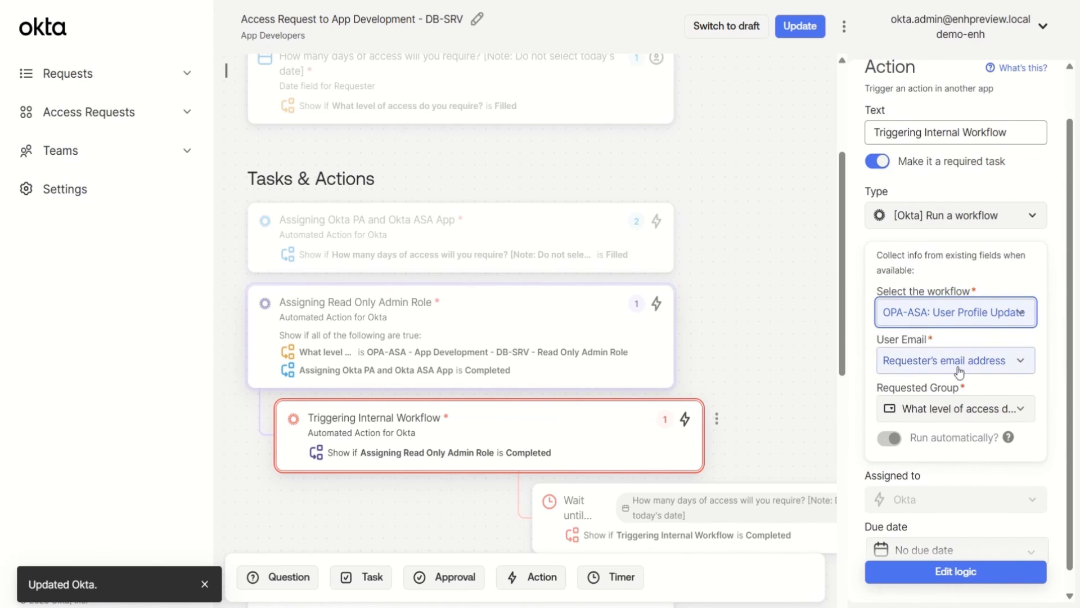
Set the workflow action's Requested Group to "What level of access do you require?" and open its display logic
left_click(895, 408)
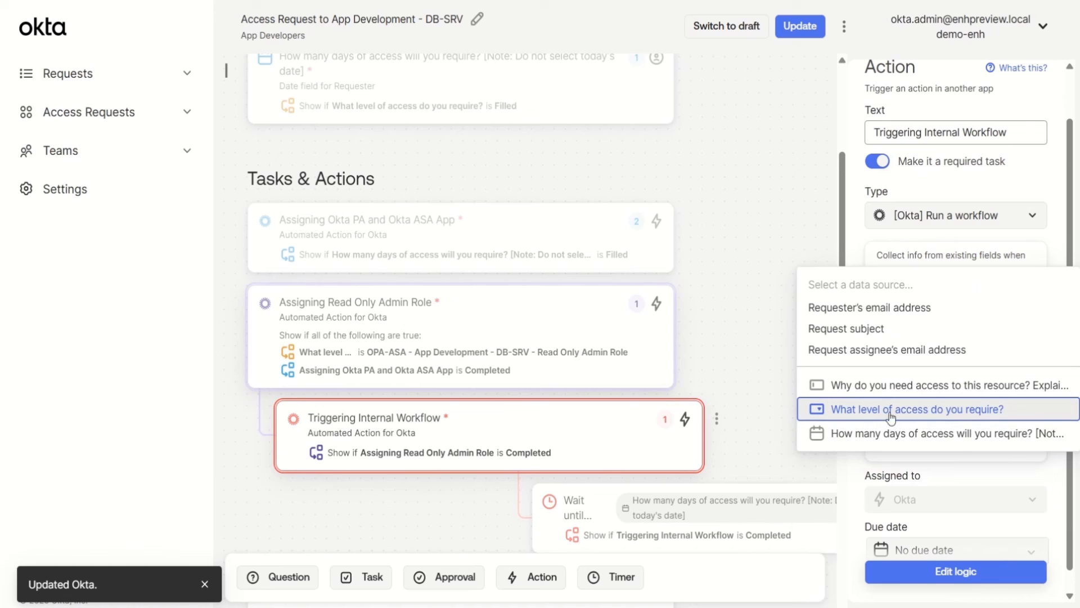
left_click(931, 409)
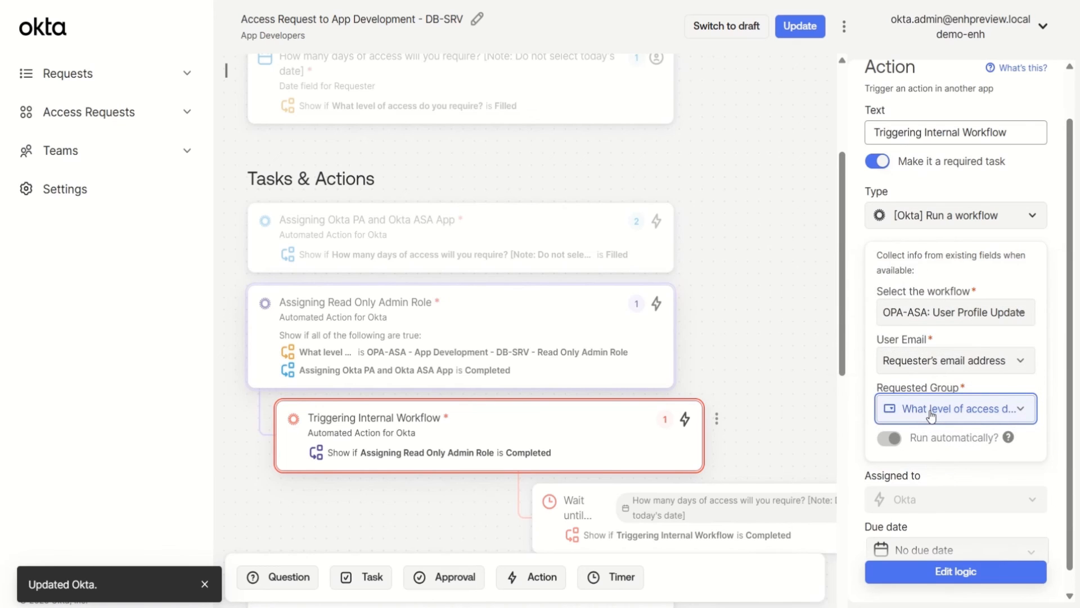
scroll(931, 415, "up", 2)
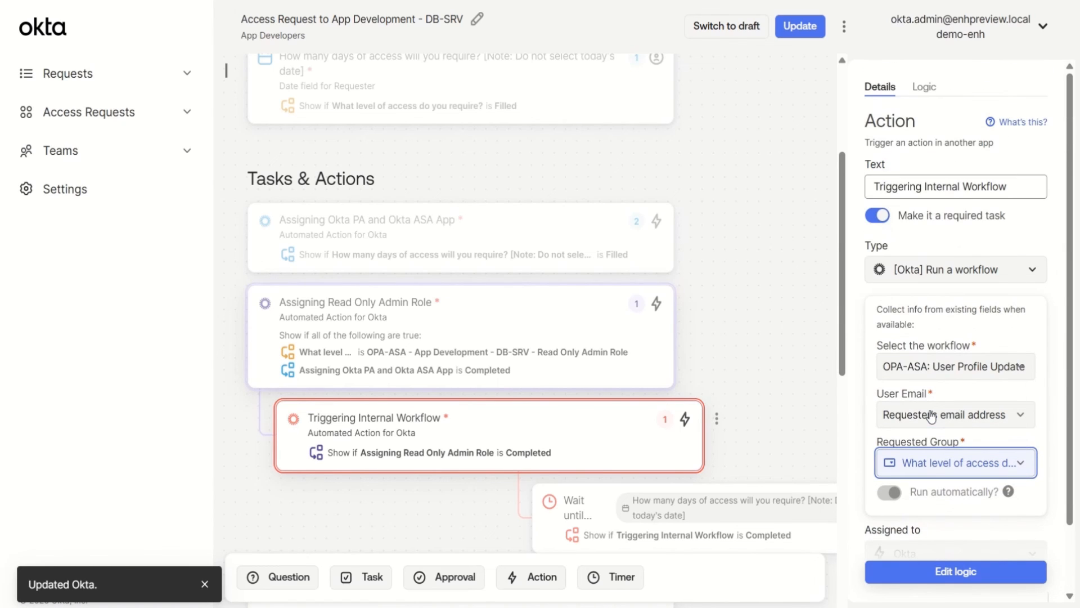
left_click(925, 90)
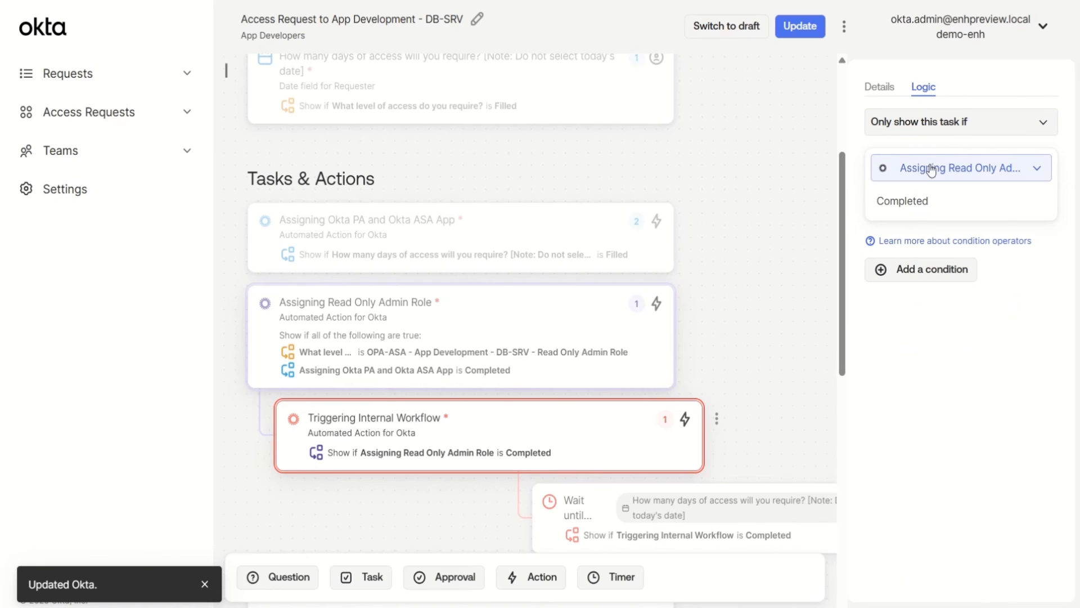
mouse_move(923, 170)
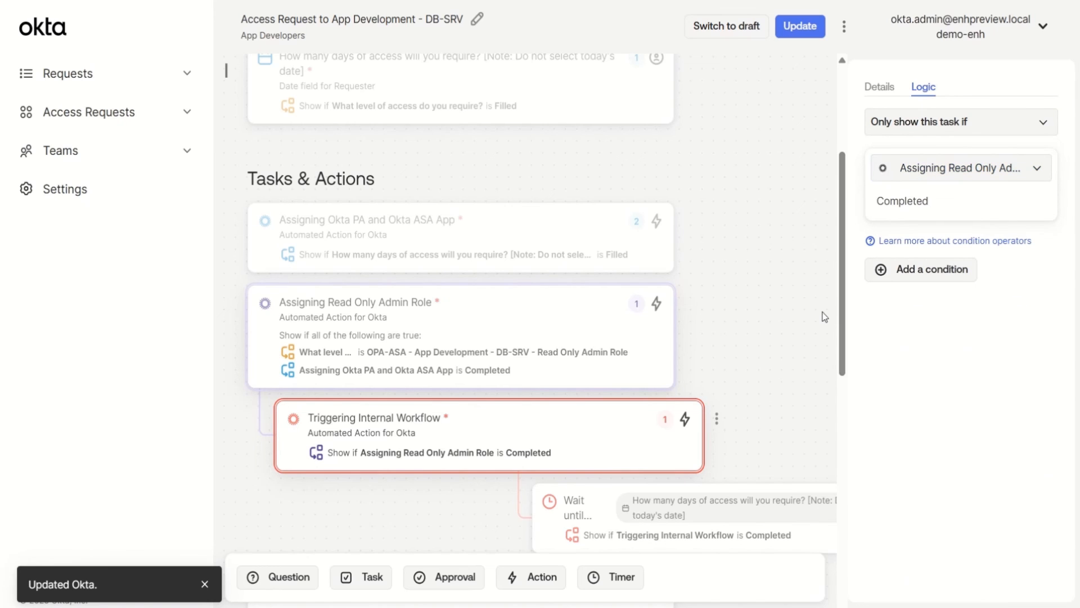
Open the "Wait until..." timer and end it using the "How many days of access will you require? [Note: Do not select today's date]" field
scroll(751, 384, "down", 2)
left_click(748, 423)
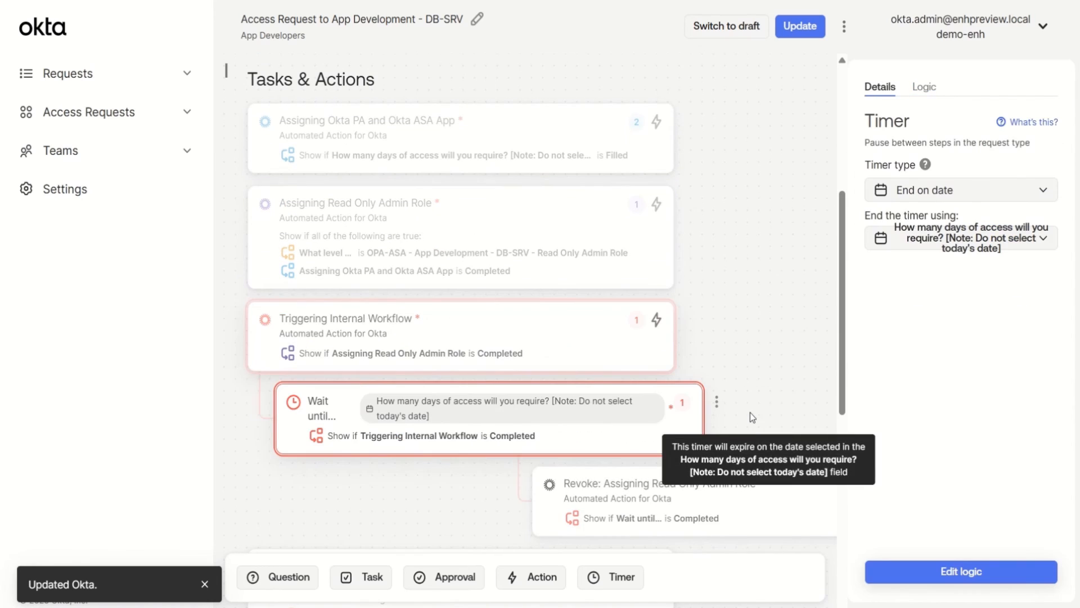
left_click_drag(929, 124, 869, 124)
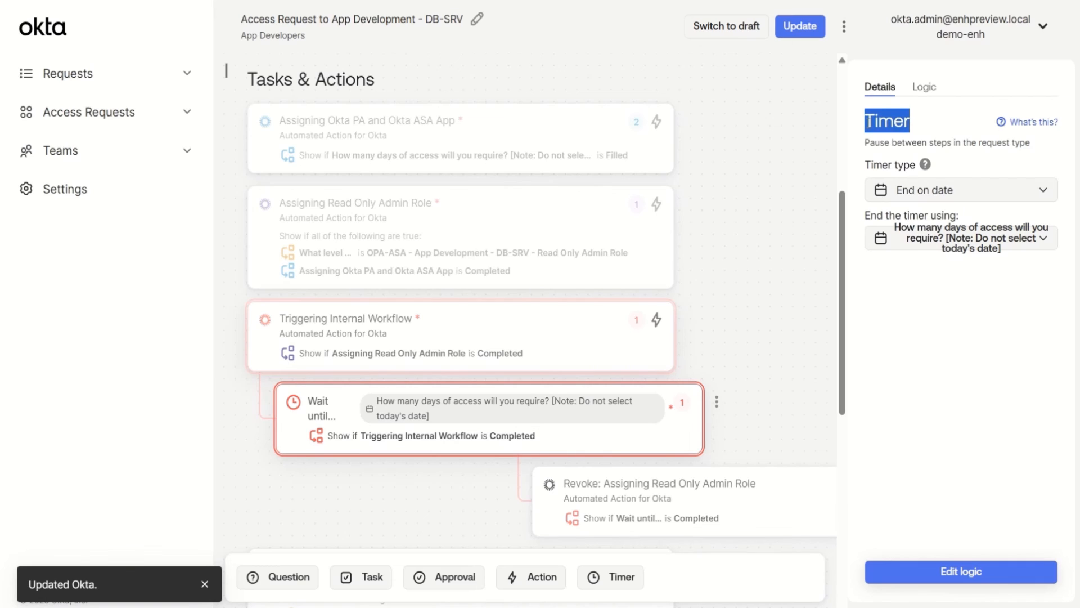
left_click(923, 242)
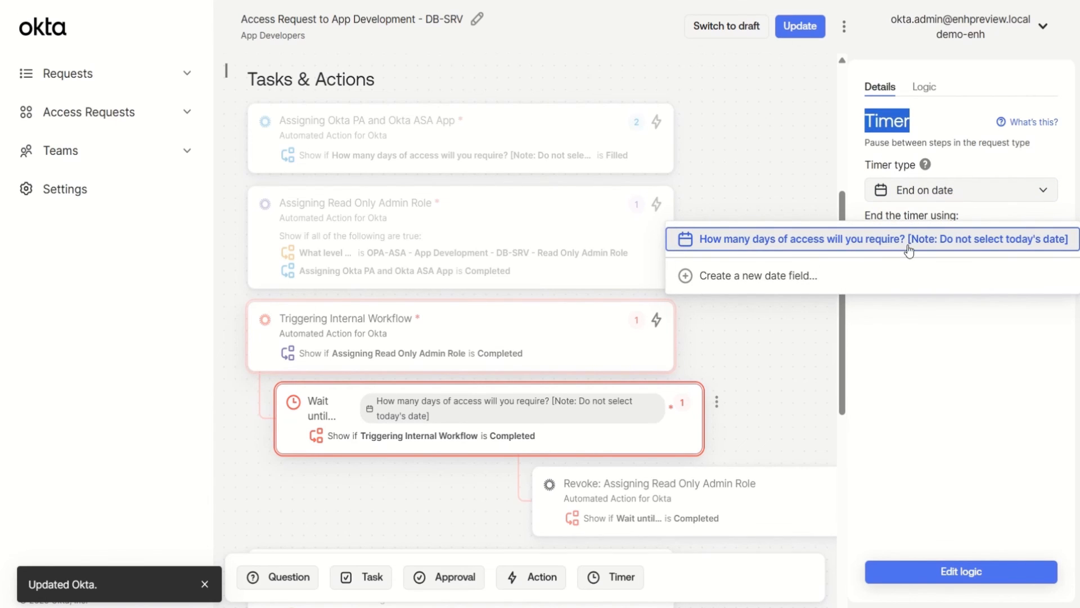
left_click(909, 248)
Open the "Revoke: Assigning Read Only Admin Role" action and examine its name and the available action types
scroll(816, 388, "down", 1)
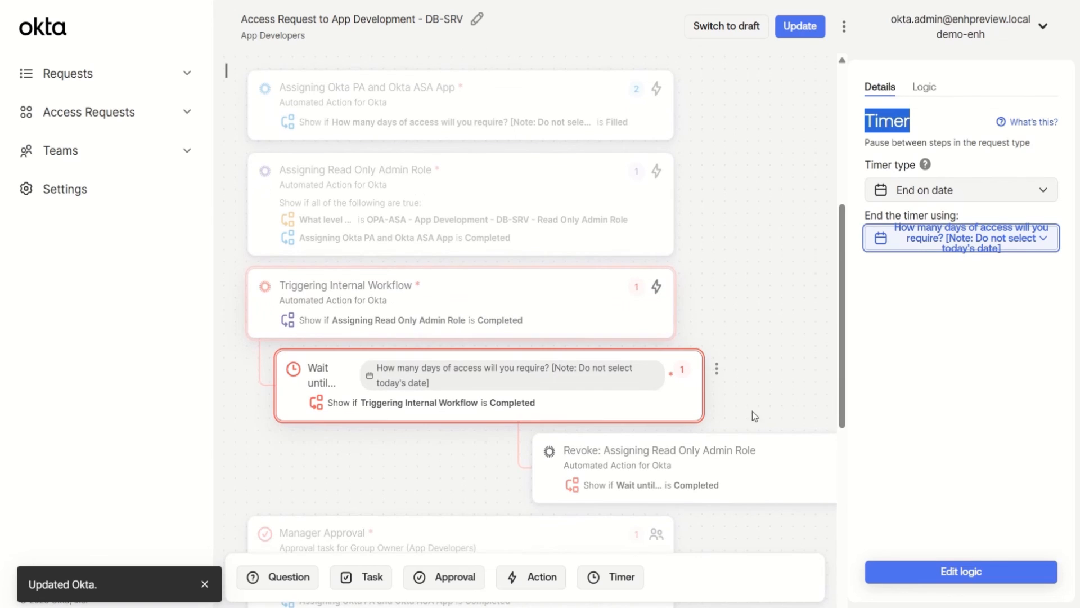
left_click(734, 466)
scroll(913, 348, "down", 1)
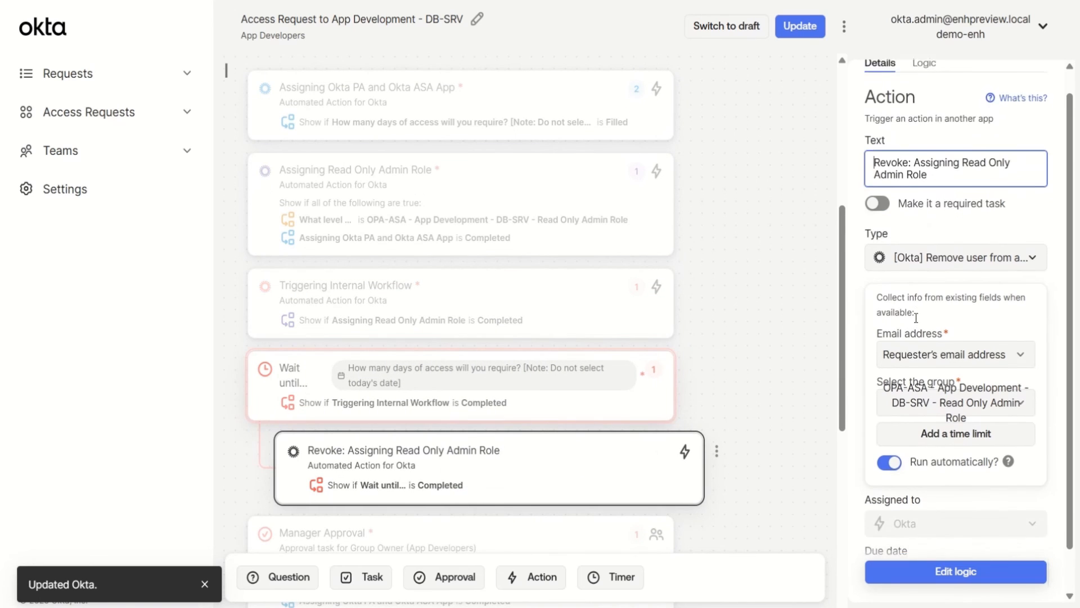
scroll(912, 347, "up", 1)
left_click_drag(945, 209, 859, 196)
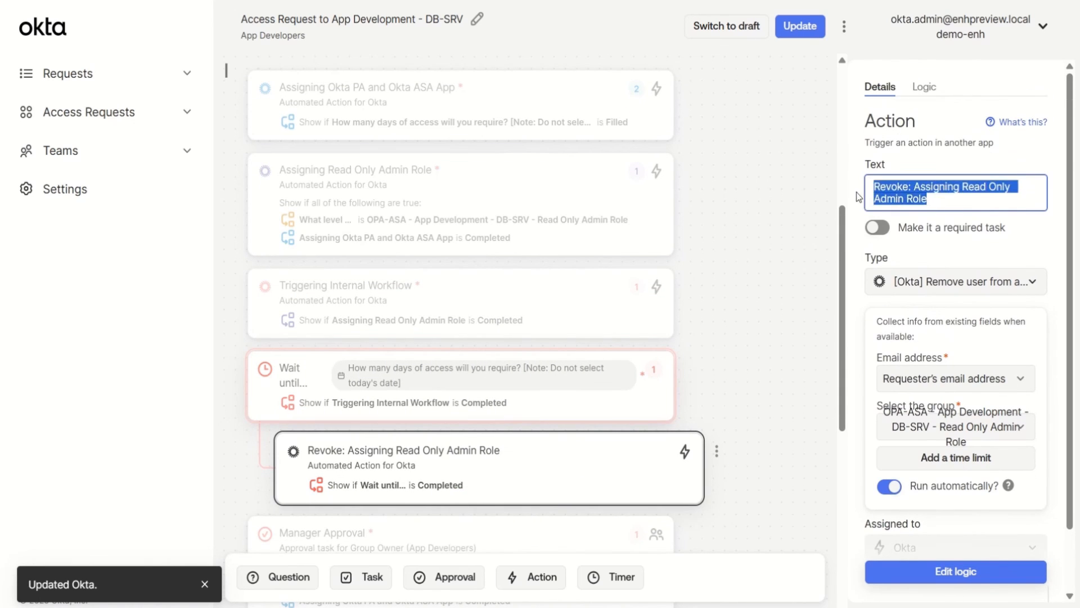
left_click(950, 279)
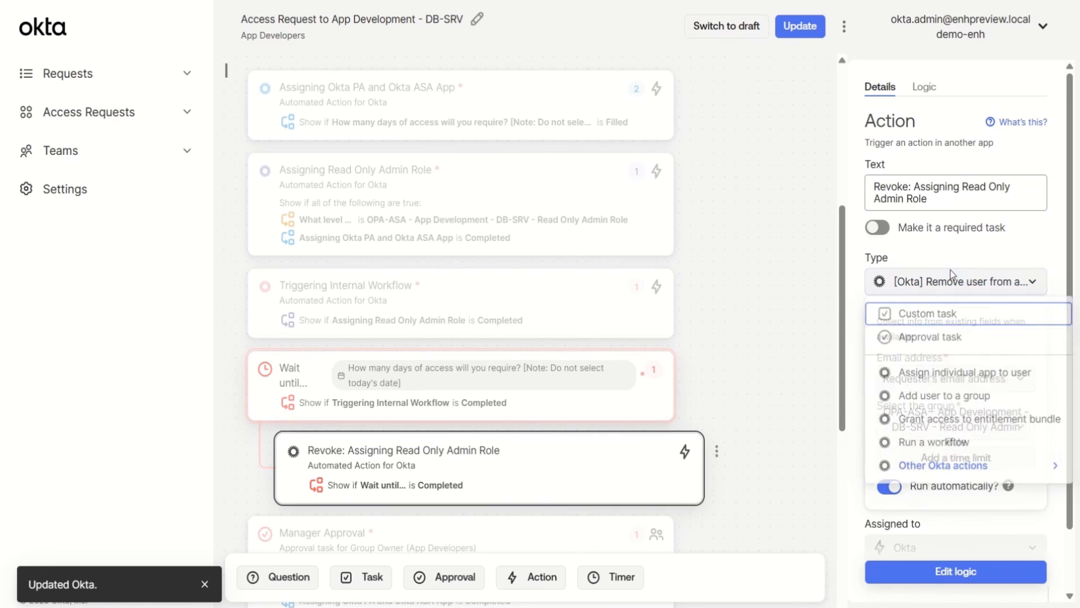
mouse_move(908, 471)
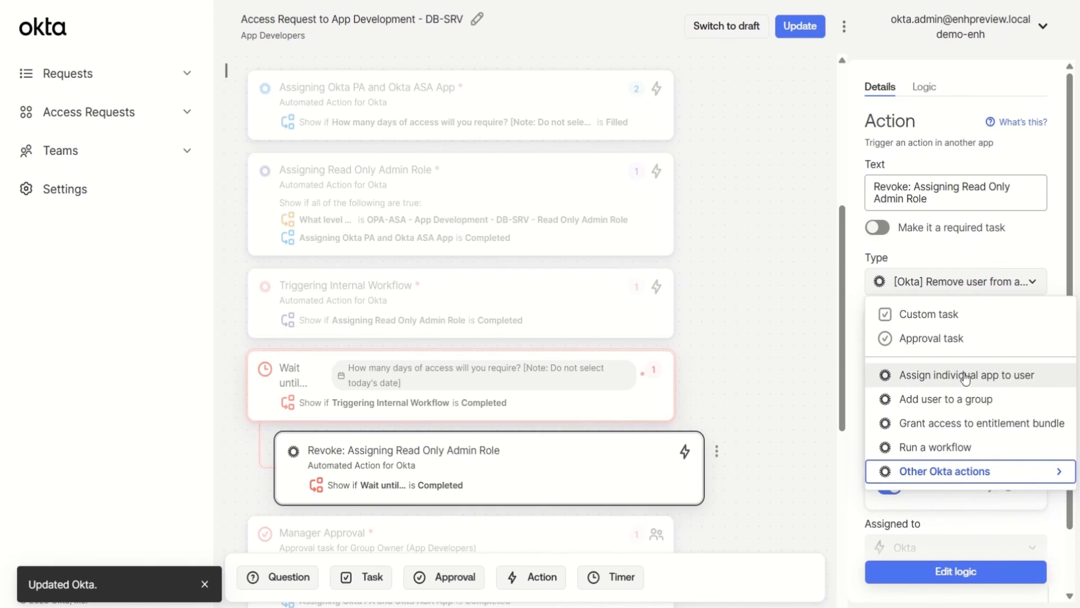
left_click(990, 256)
scroll(990, 257, "down", 2)
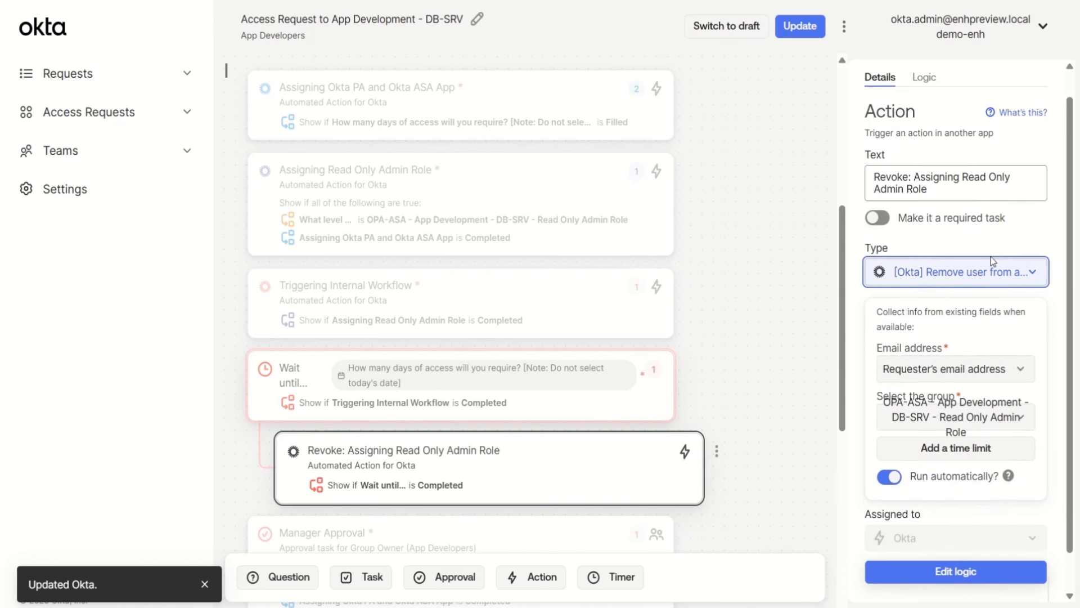
Set the revoke action's group to the Okta group "OPA-ASA - App Development - DB-SRV - Read Only Admin Role"
left_click(947, 363)
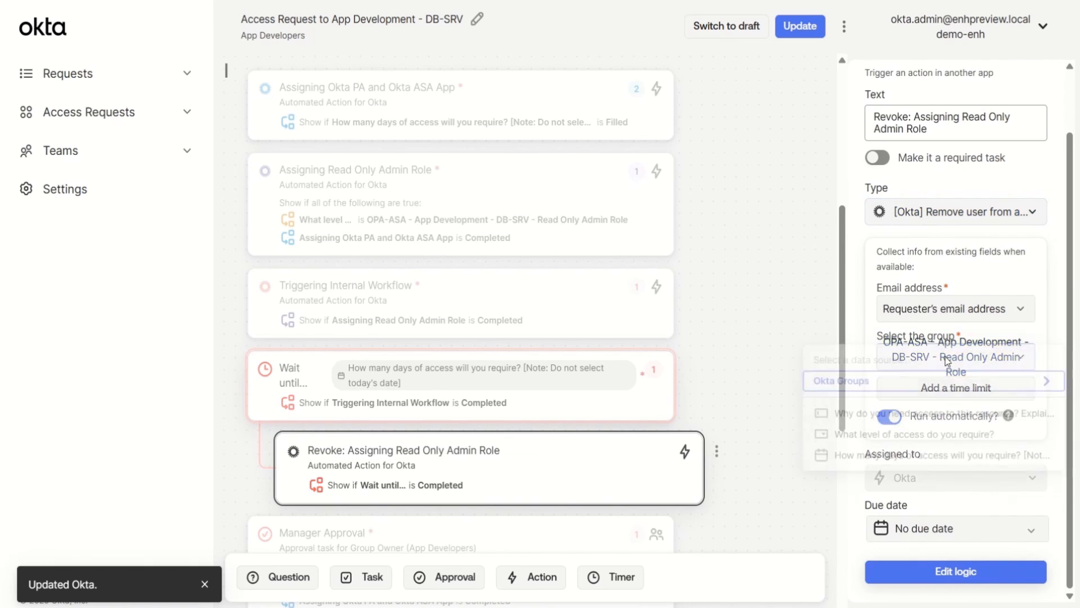
left_click(900, 392)
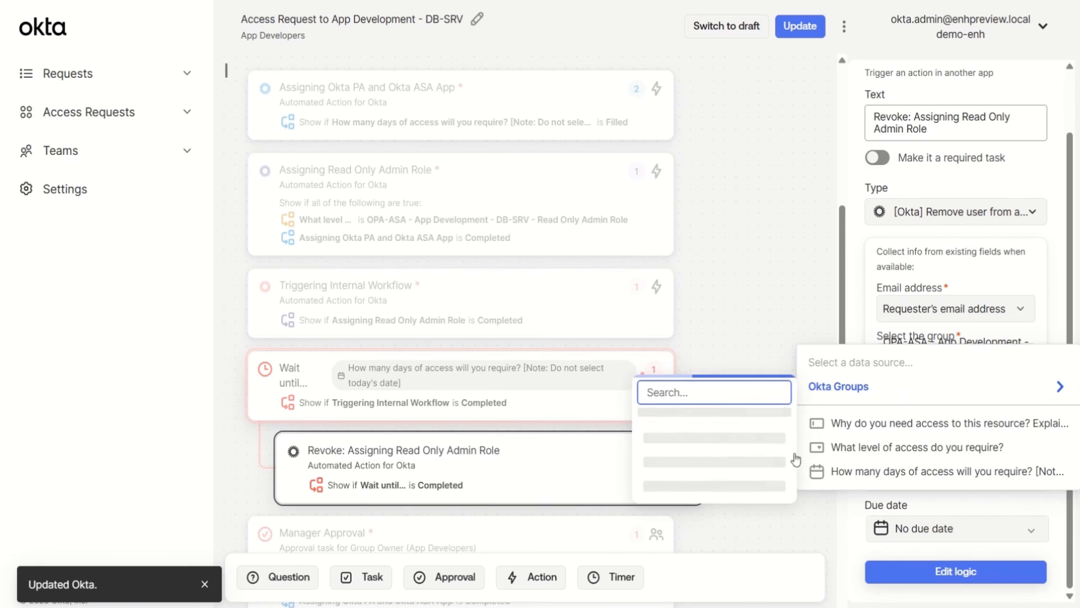
scroll(777, 478, "down", 5)
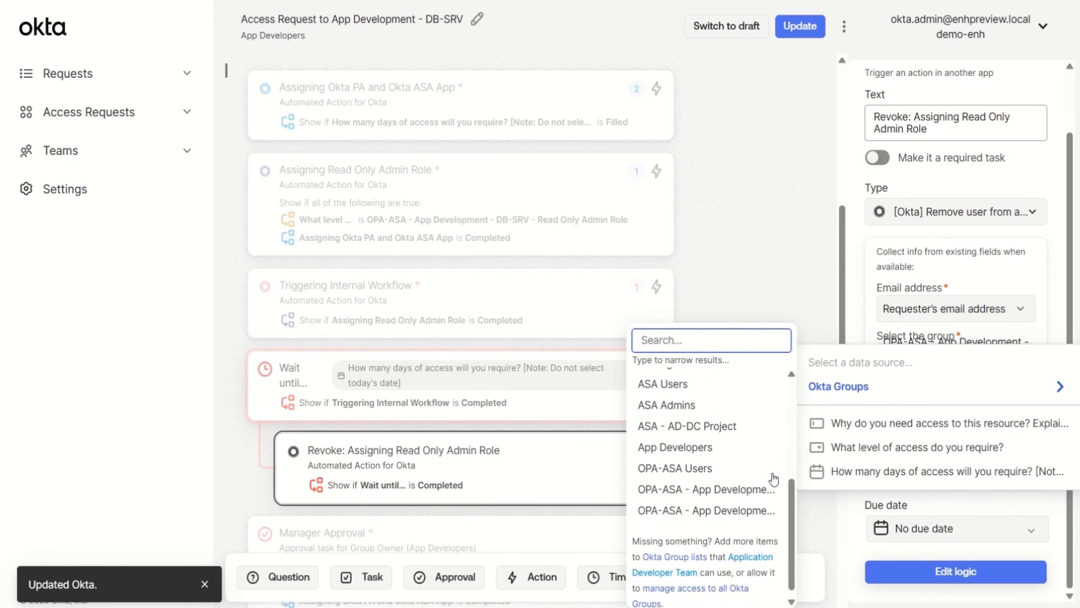
left_click(722, 495)
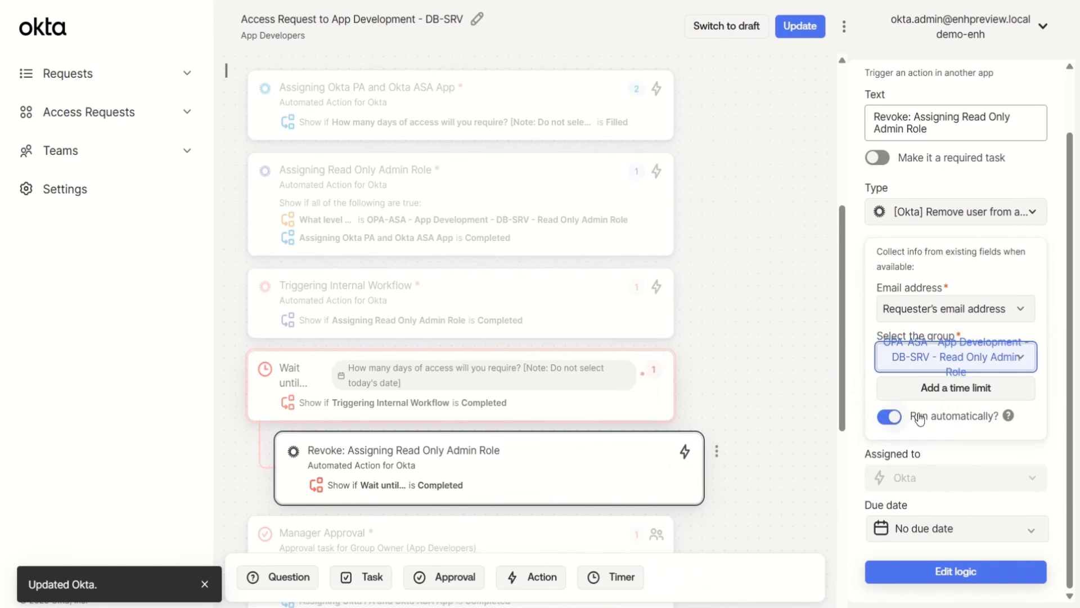
scroll(940, 378, "up", 2)
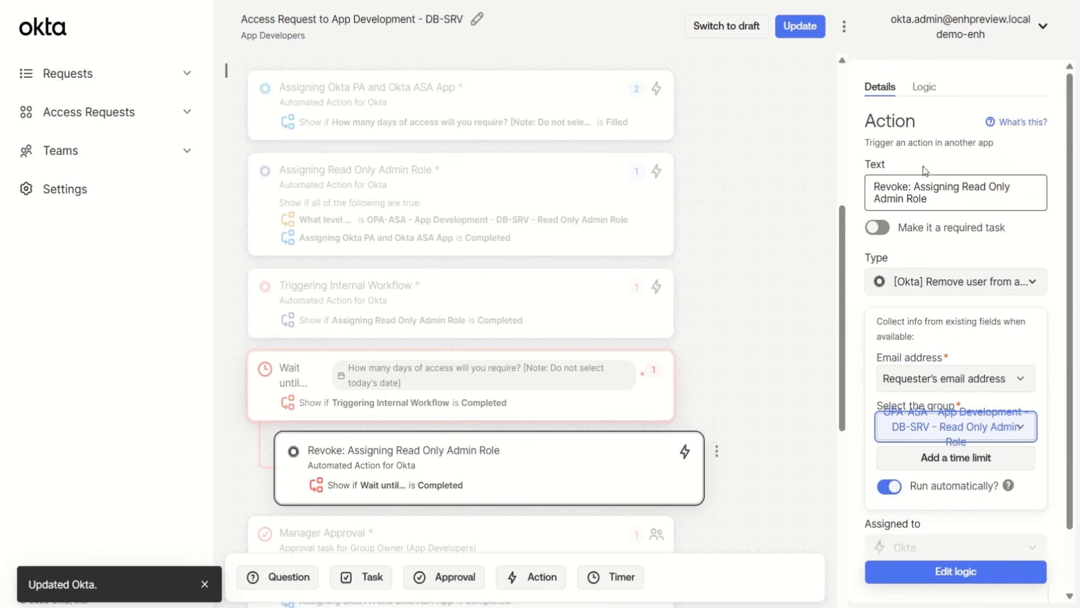
Examine the display logic of the revoke action, then deselect the action
left_click(923, 87)
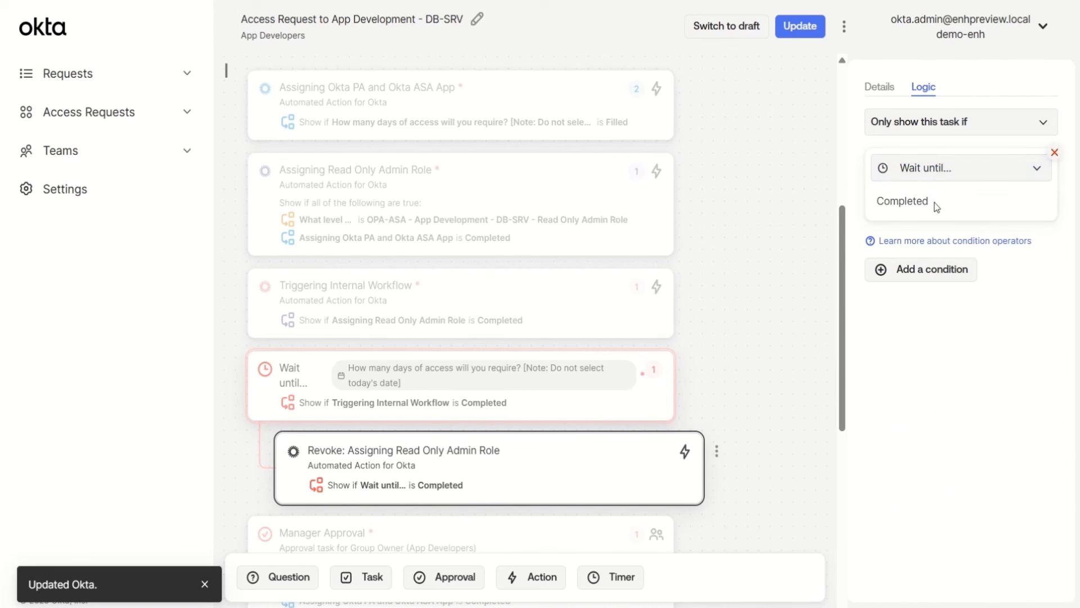
left_click_drag(936, 207, 876, 211)
left_click(784, 269)
Open the "Manager Approval" task and assign it to the Okta group owner of App Developers
scroll(784, 269, "down", 3)
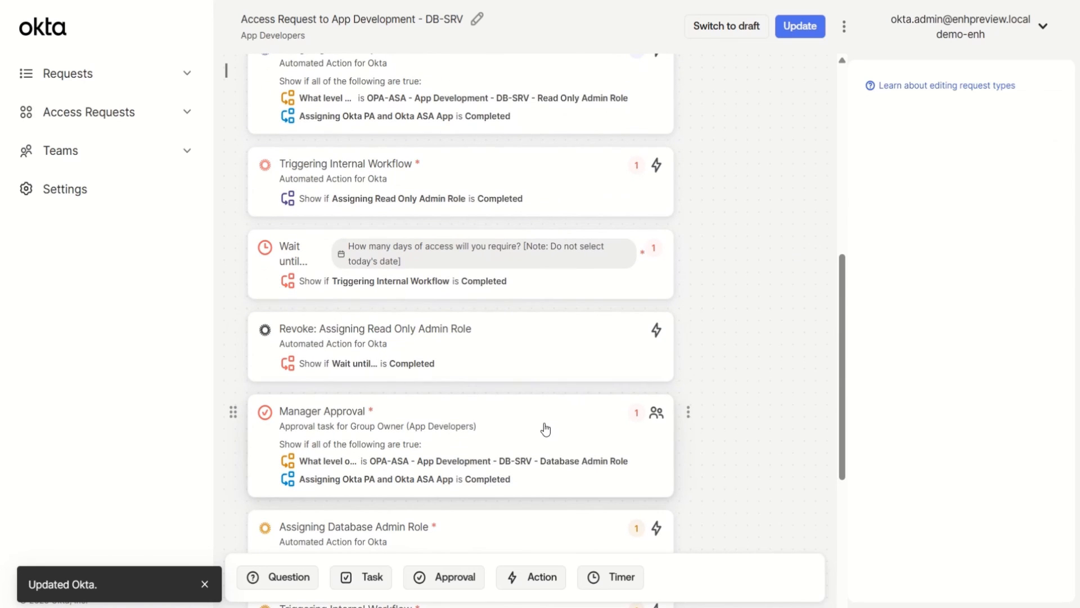
left_click(545, 429)
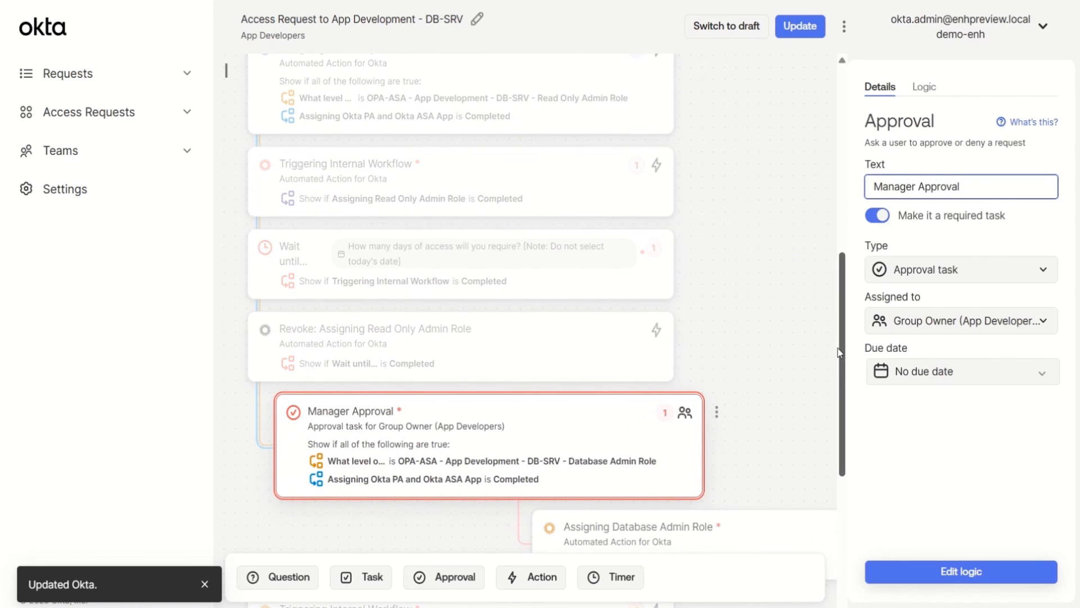
left_click_drag(966, 193, 876, 193)
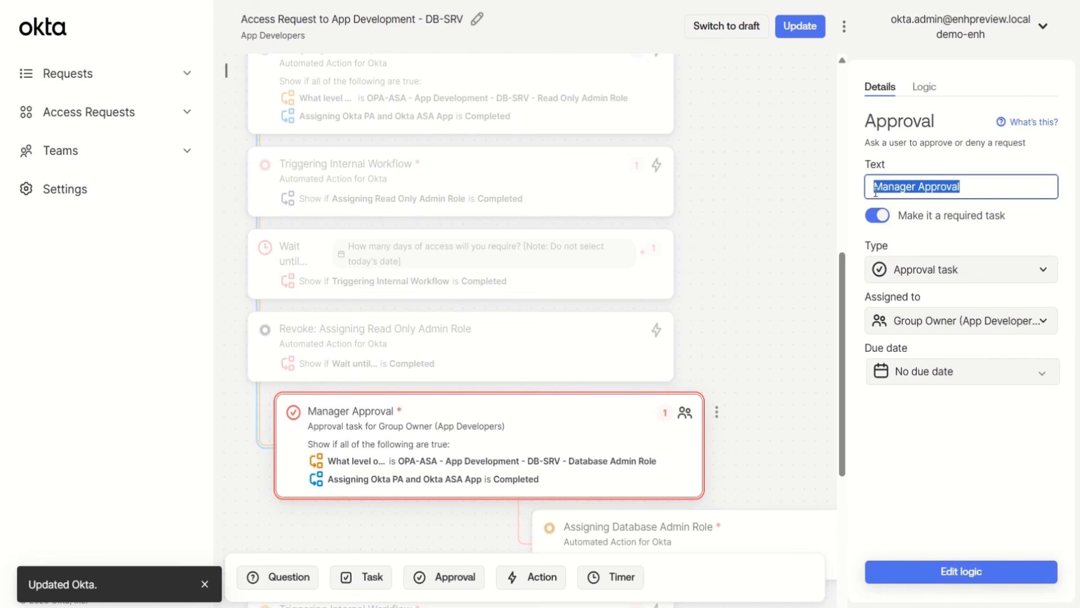
left_click(924, 323)
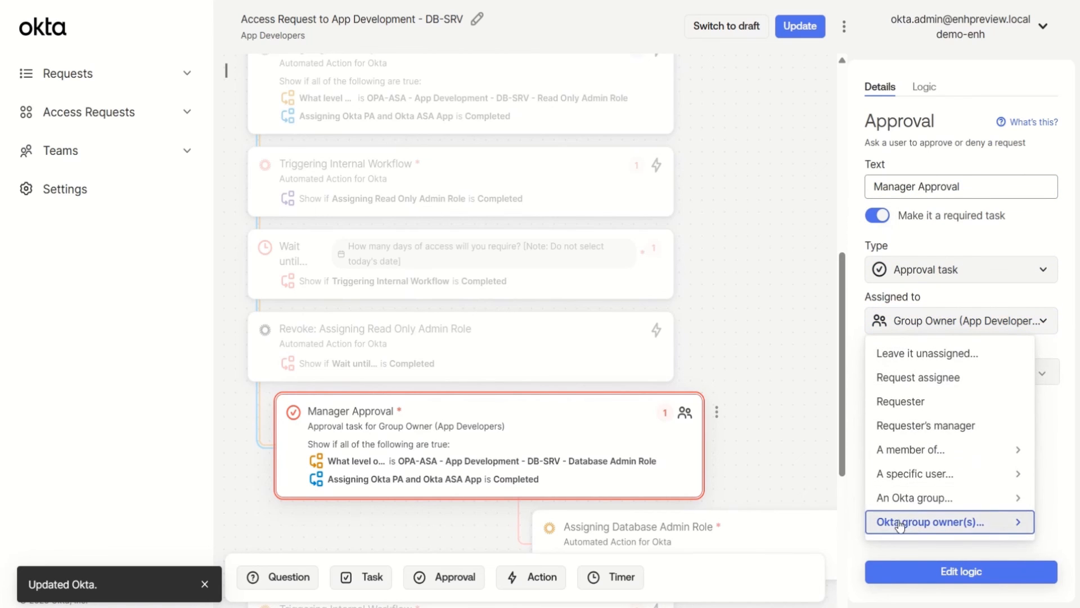
left_click(927, 522)
left_click(804, 551)
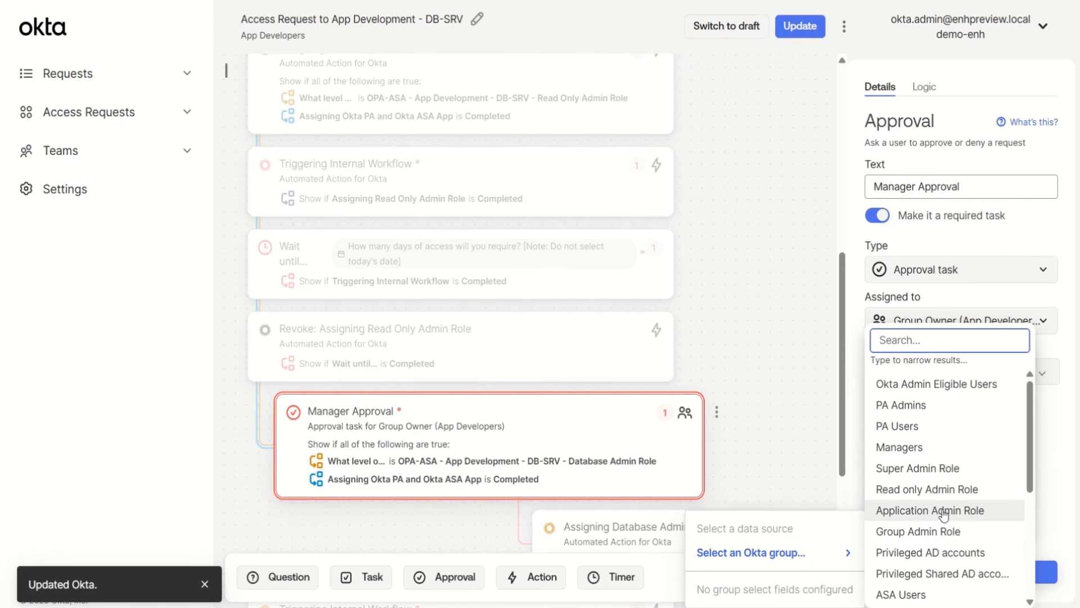
scroll(943, 513, "down", 3)
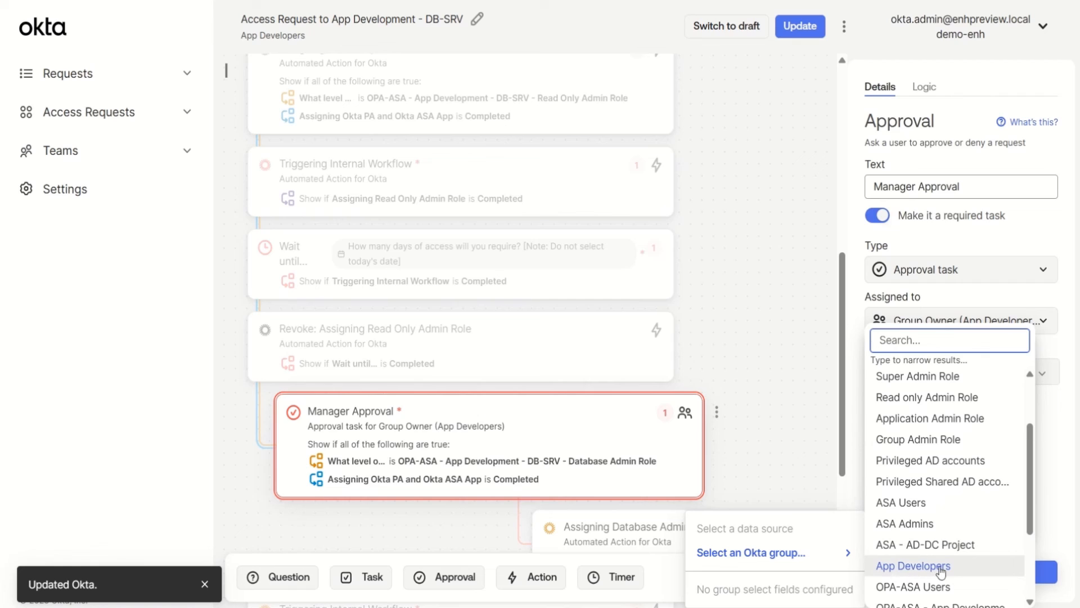
left_click(940, 570)
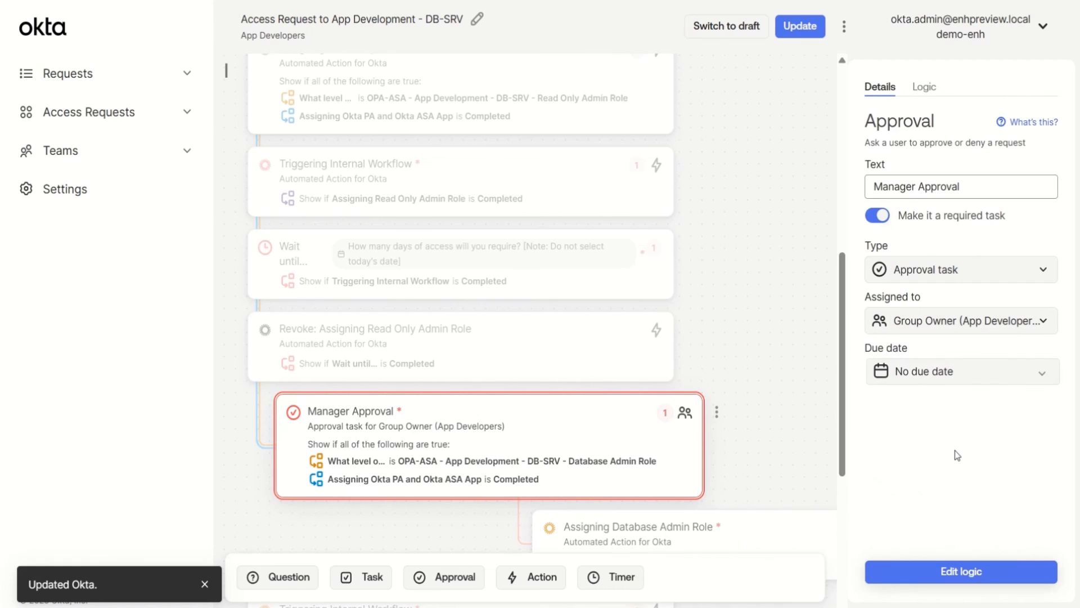
In the approval's logic, set the first condition to "What level of access do you require?" is "OPA-ASA - App Development - DB-SRV - Database Admin Role"
left_click(925, 88)
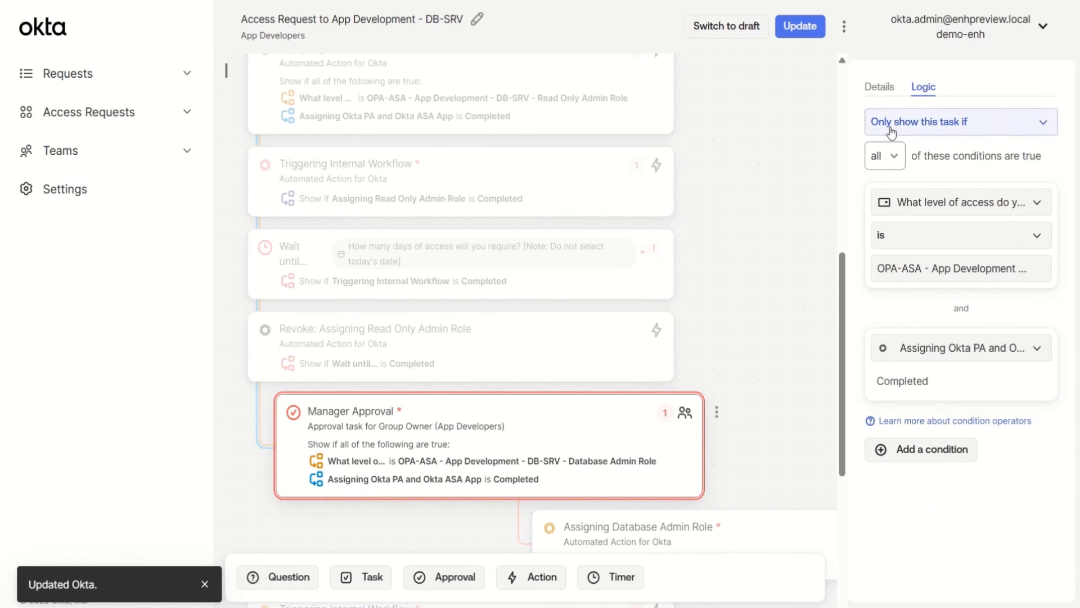
left_click(908, 203)
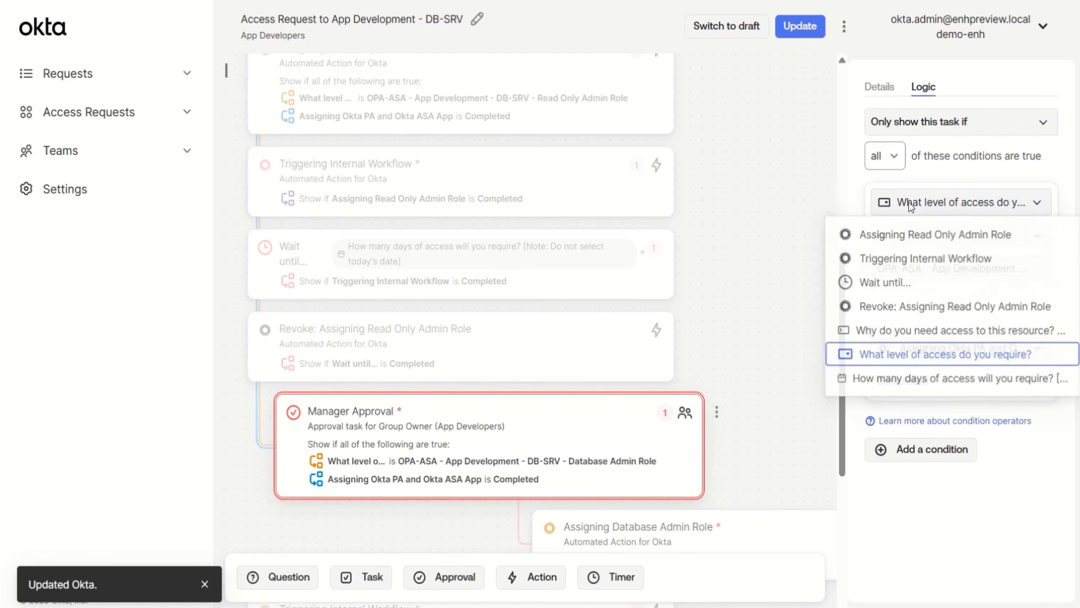
left_click(932, 363)
left_click(968, 275)
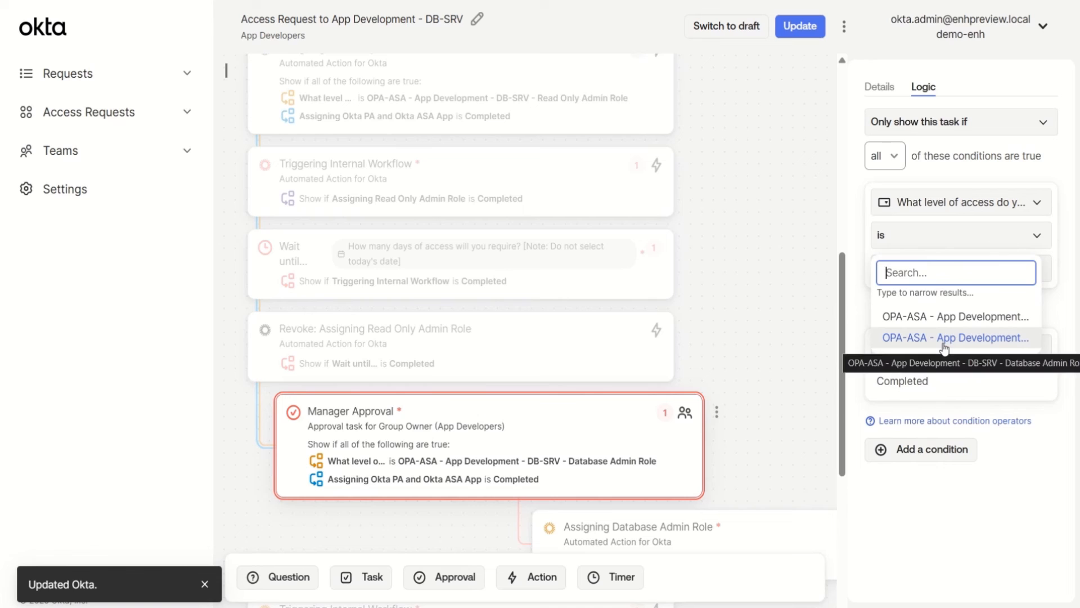
left_click(944, 340)
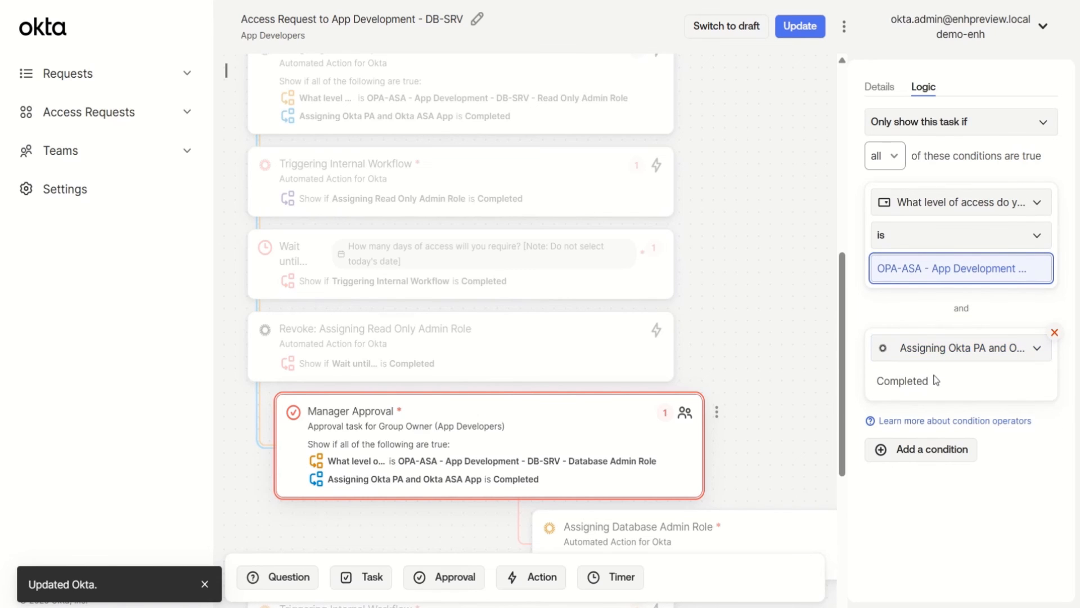
Open the "Assigning Database Admin Role" action and set its type to "Add user to a group"
scroll(803, 292, "down", 2)
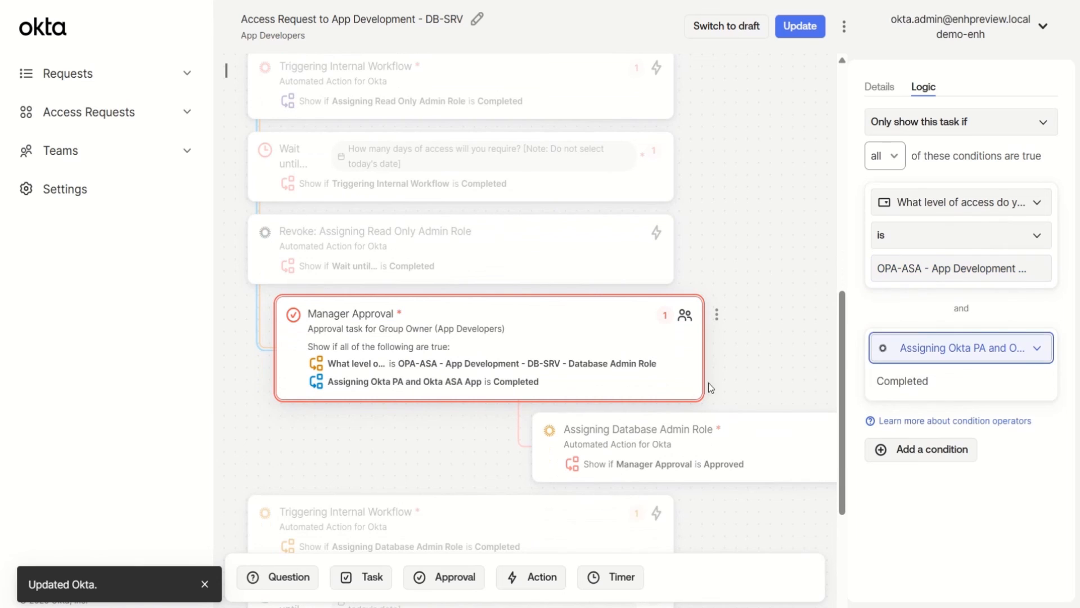
left_click(720, 446)
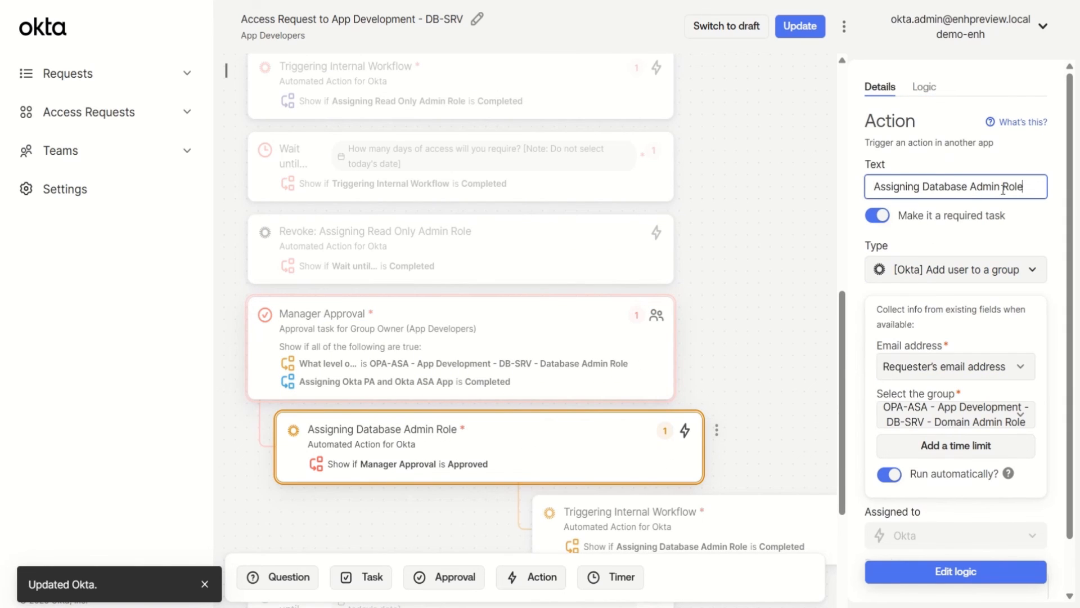
left_click_drag(1002, 190, 877, 195)
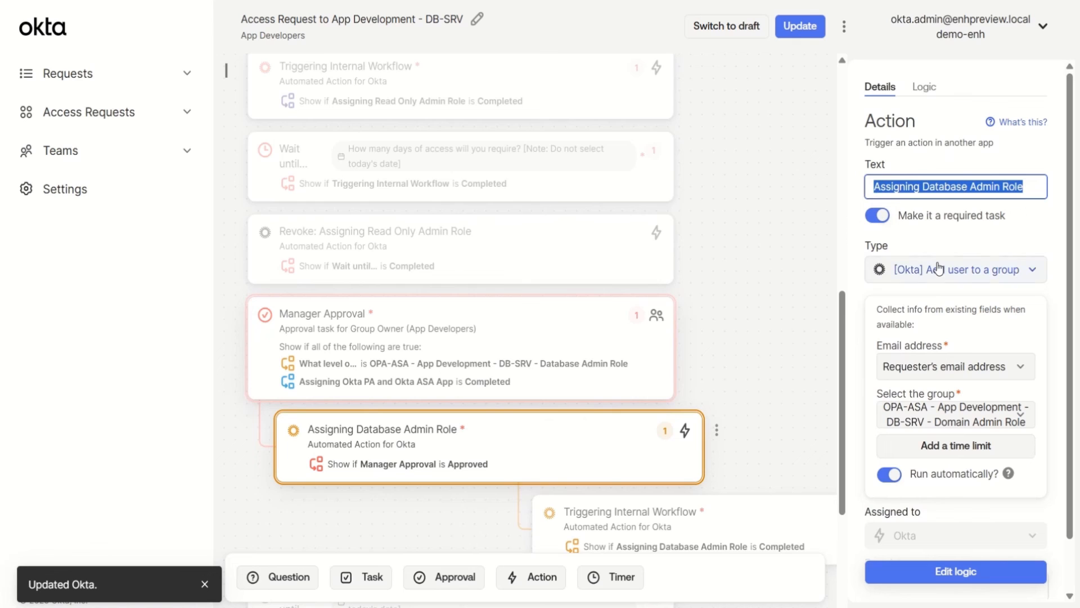
scroll(967, 265, "down", 1)
left_click(970, 243)
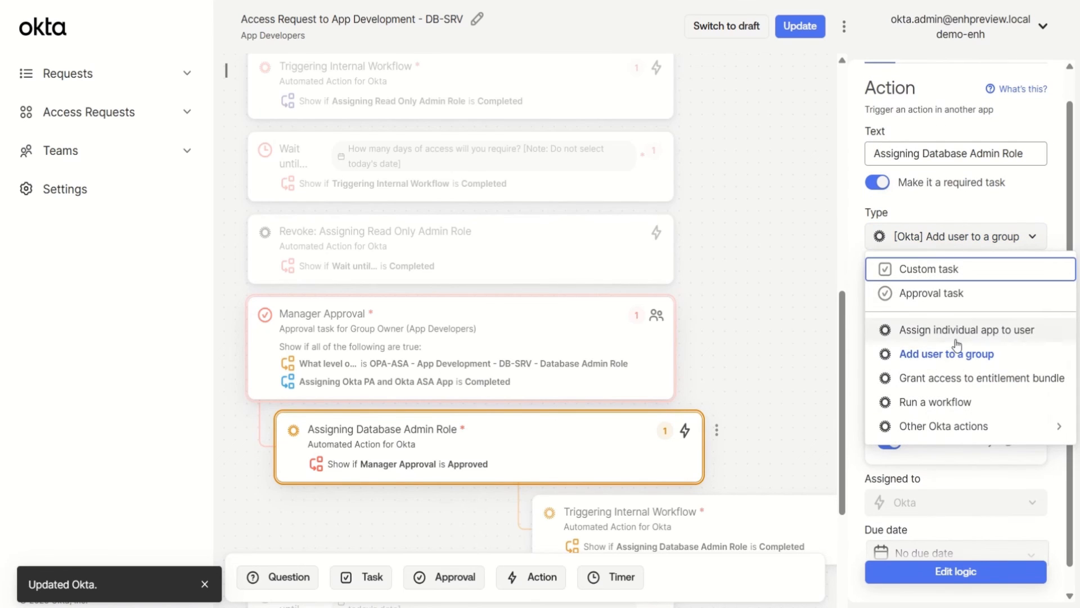
left_click(940, 359)
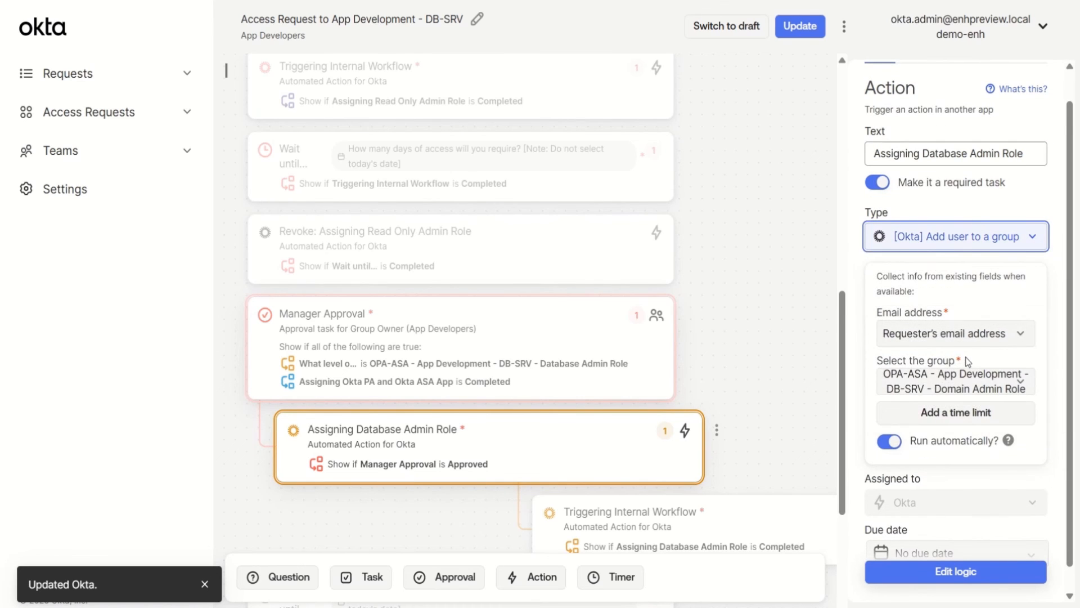
Set the database admin action's group to "OPA-ASA - App Development - DB-SRV - Database Admin Role" and open its display logic
scroll(967, 362, "down", 1)
left_click(969, 372)
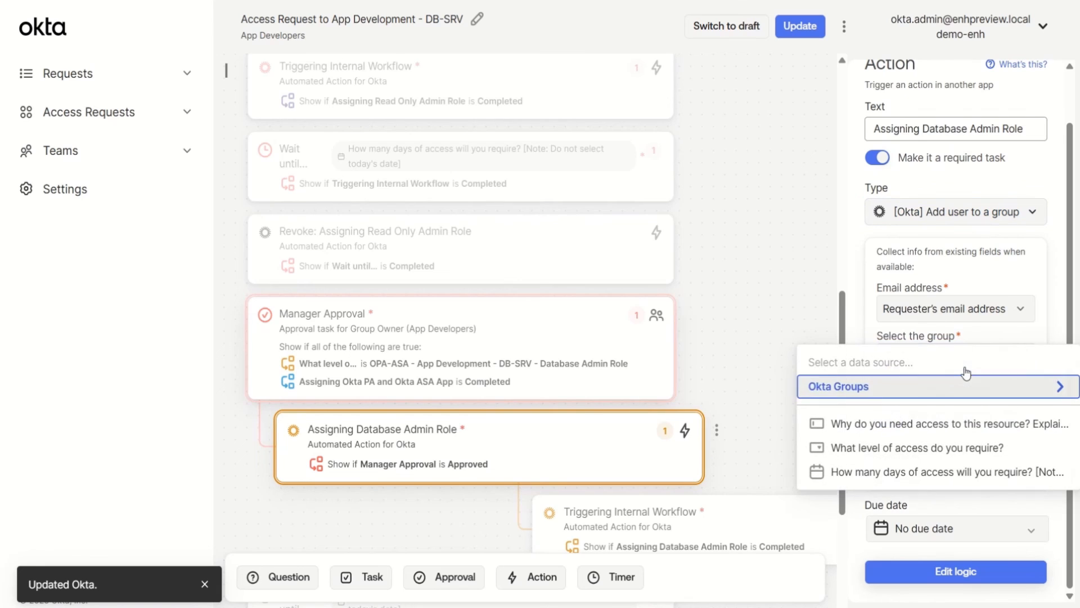
left_click(944, 385)
scroll(703, 495, "down", 5)
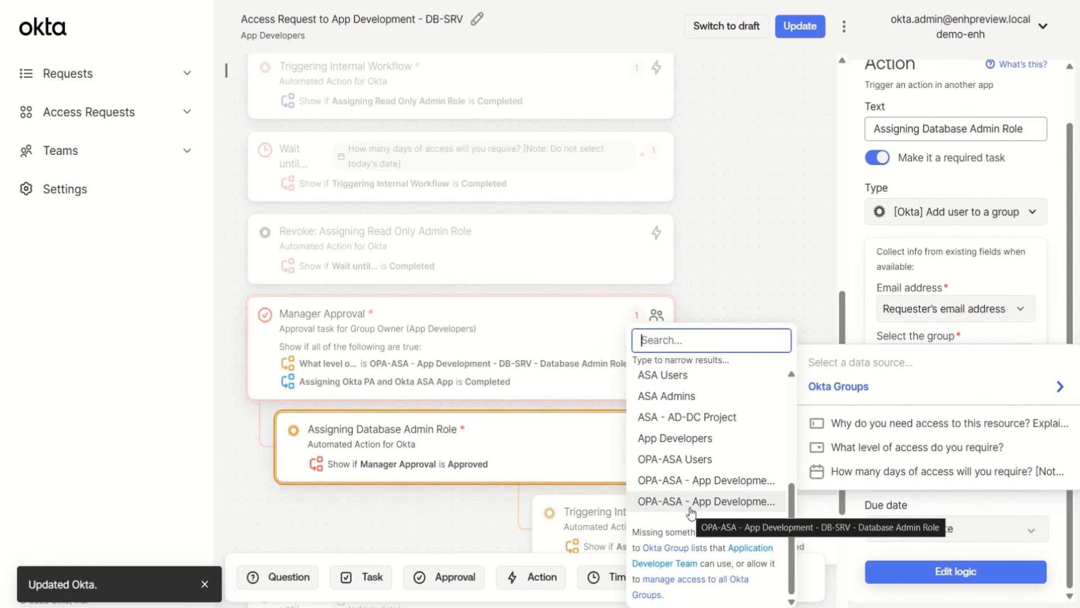
left_click(690, 506)
scroll(948, 466, "up", 1)
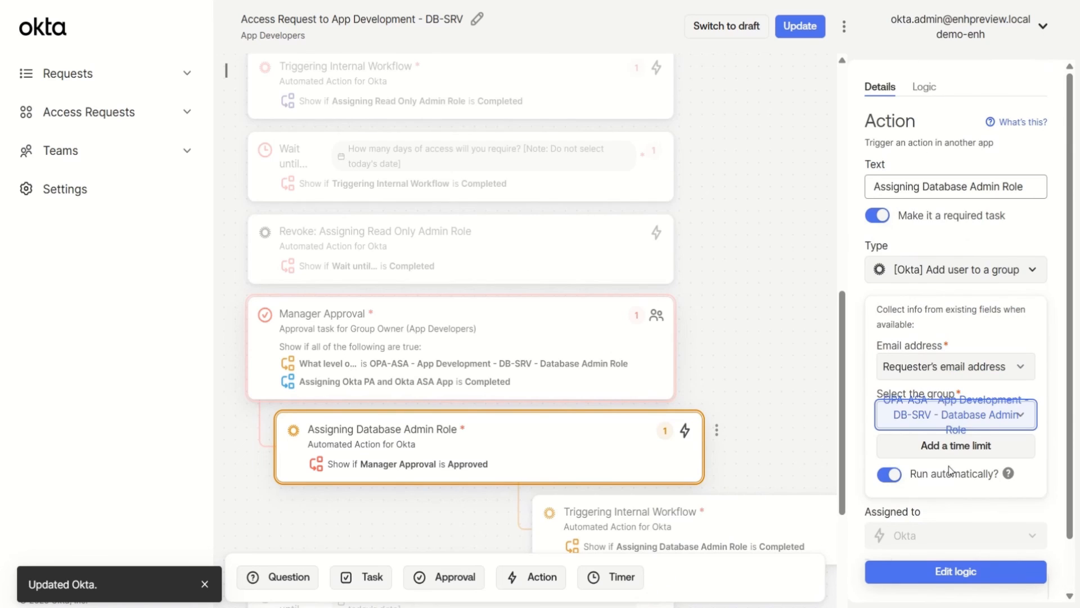
left_click(924, 99)
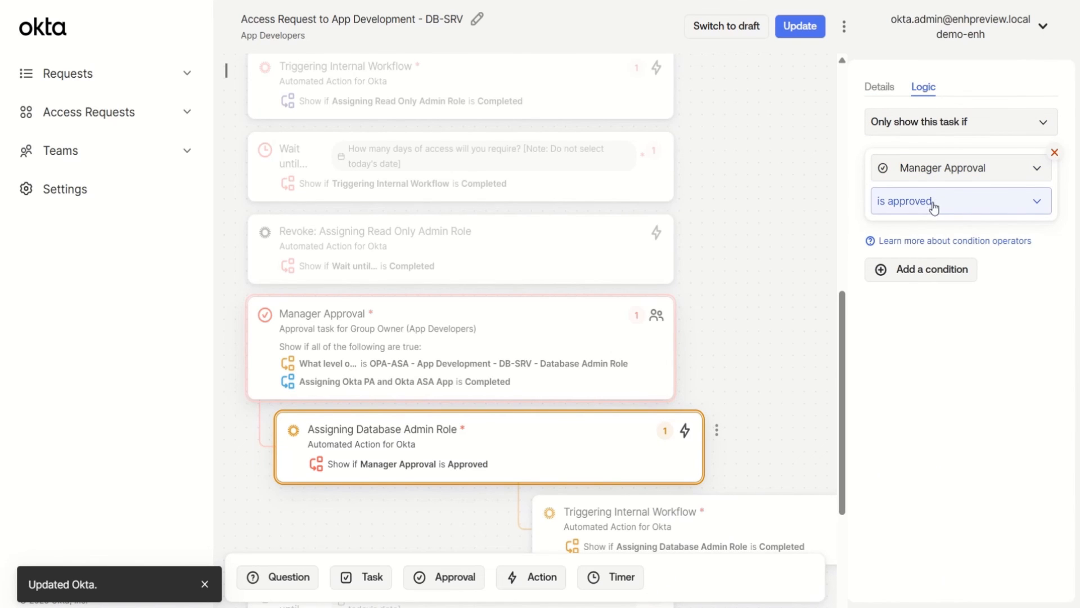
Open the "Triggering Internal Workflow" action that follows the database admin action and select the "OPA-ASA: User Profile Update" workflow
scroll(813, 268, "down", 3)
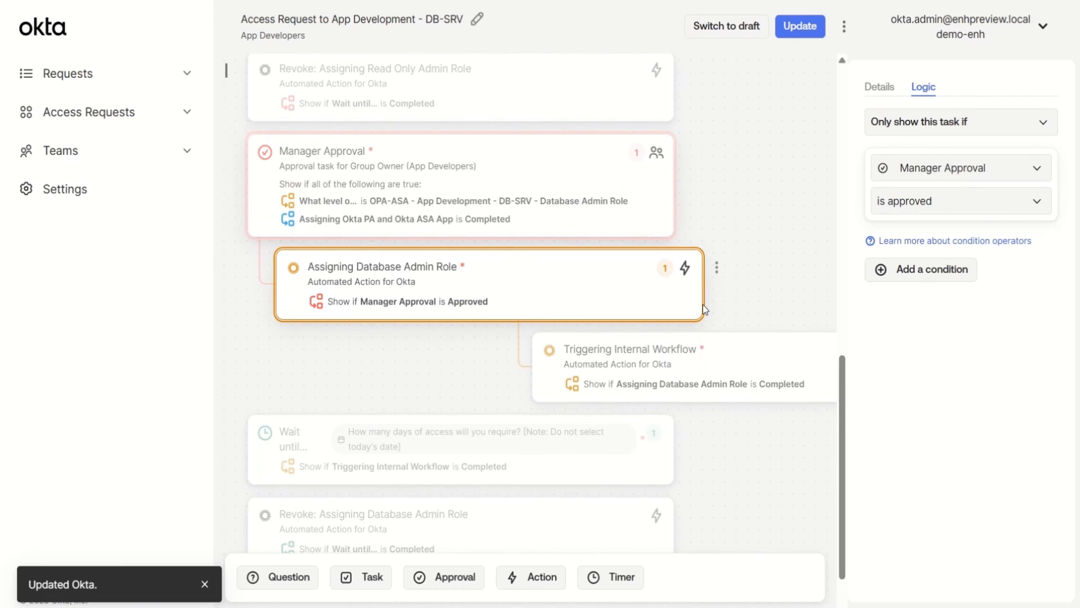
left_click(697, 354)
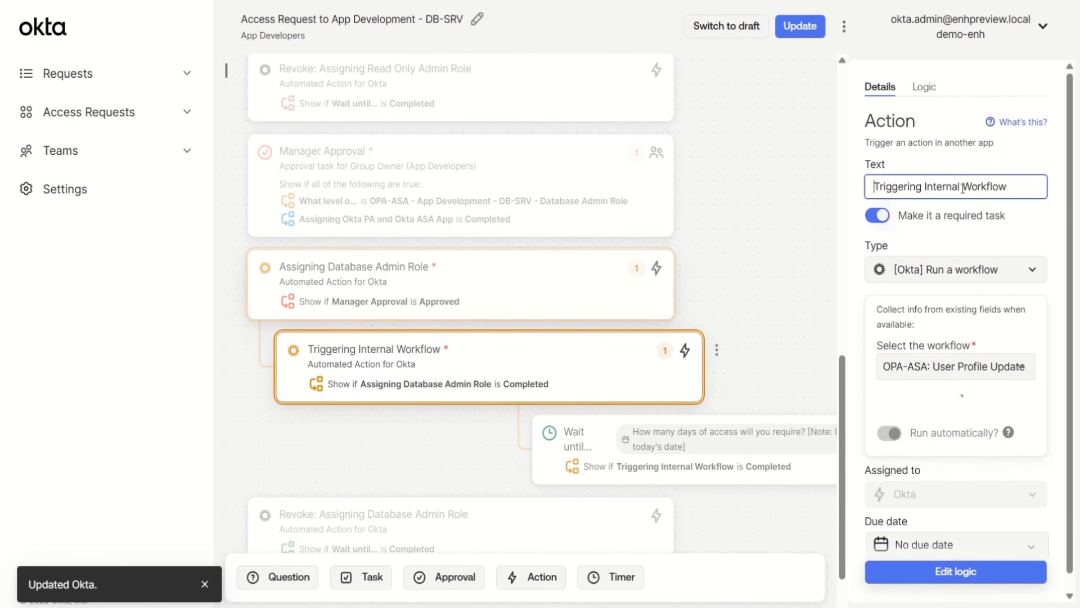
left_click_drag(1010, 186, 855, 215)
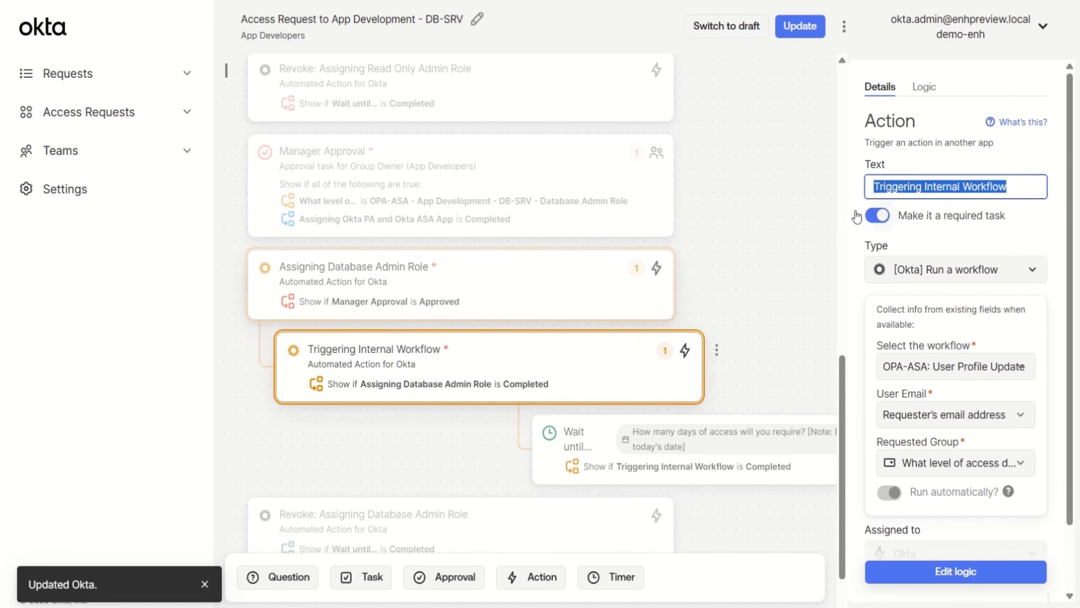
left_click(939, 242)
scroll(940, 242, "down", 1)
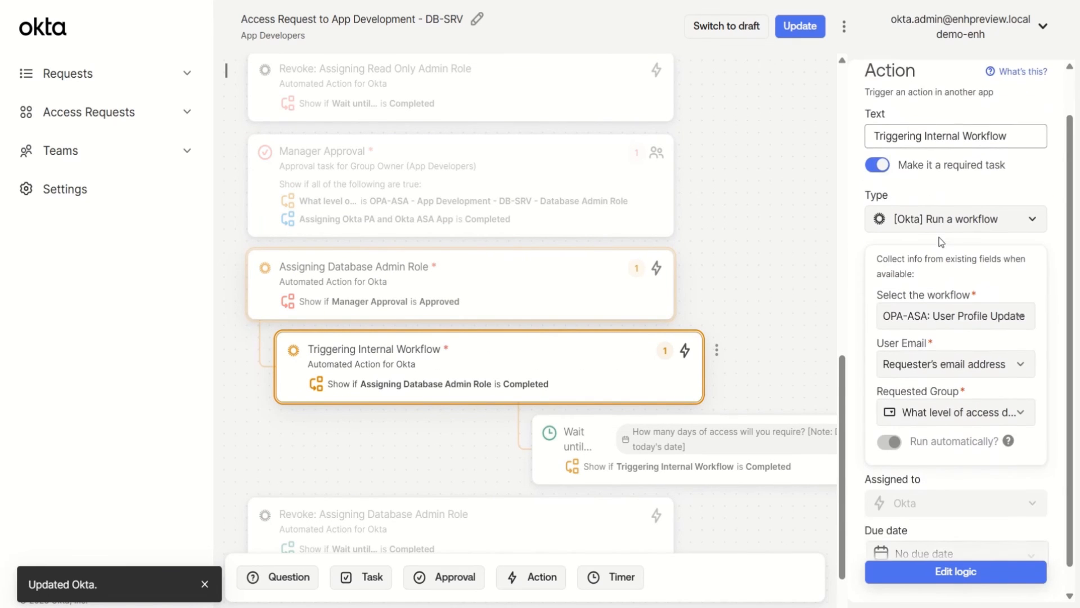
left_click(918, 317)
left_click(936, 342)
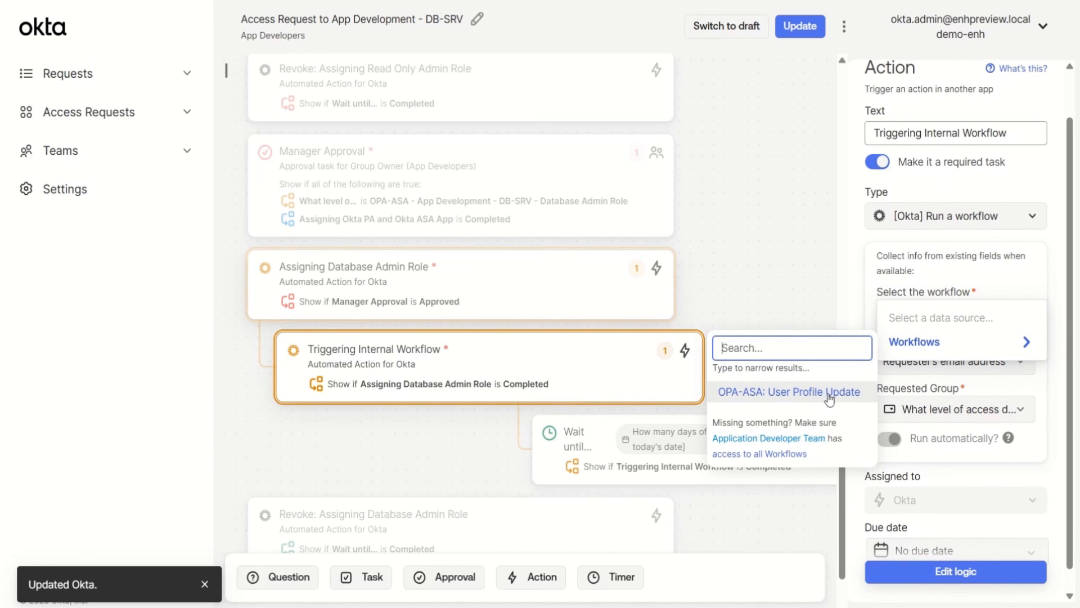
left_click(825, 393)
Set the workflow action's requested group to "What level of access do you require?" and open its display logic
scroll(938, 386, "down", 1)
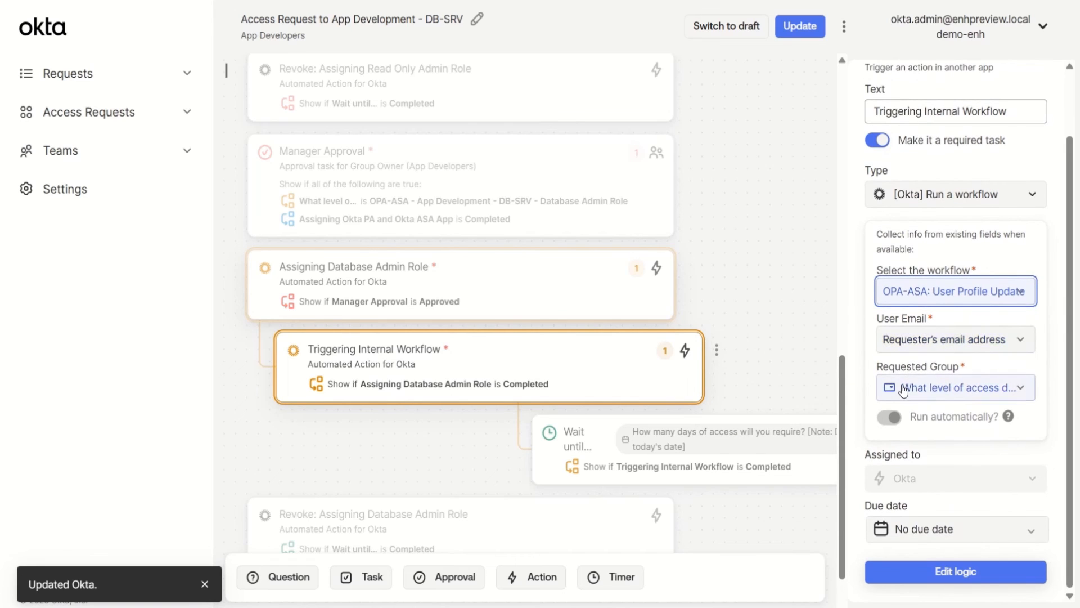
left_click(902, 389)
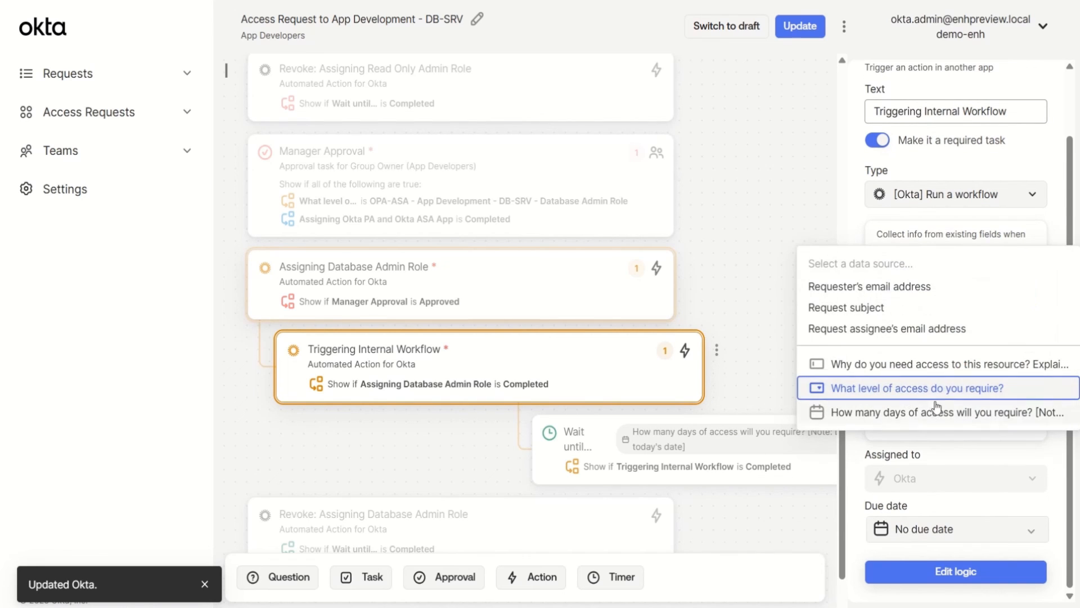
left_click(911, 401)
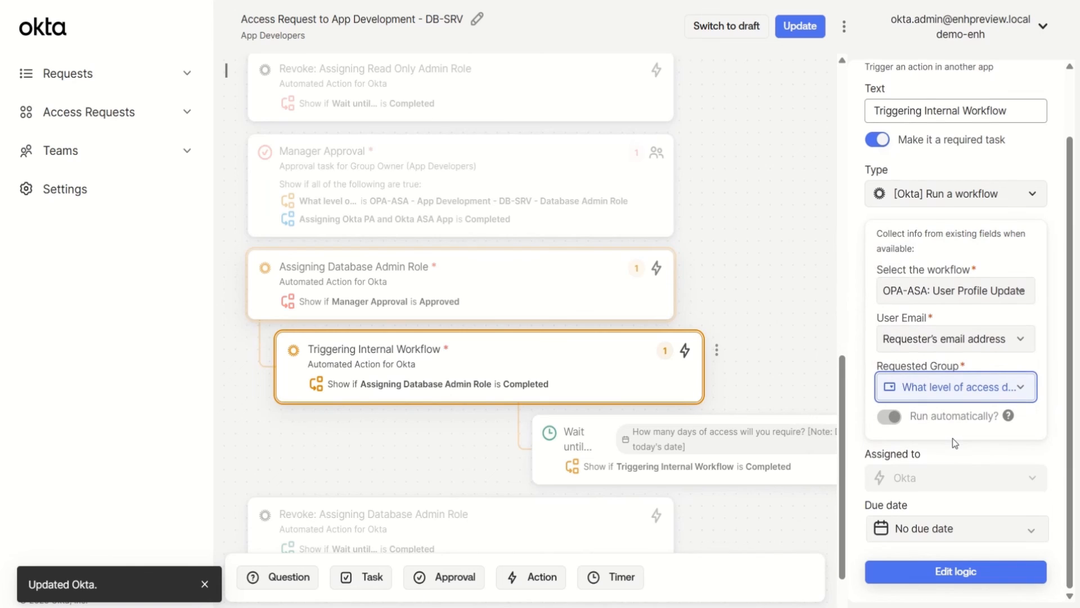
scroll(954, 443, "up", 2)
left_click(923, 97)
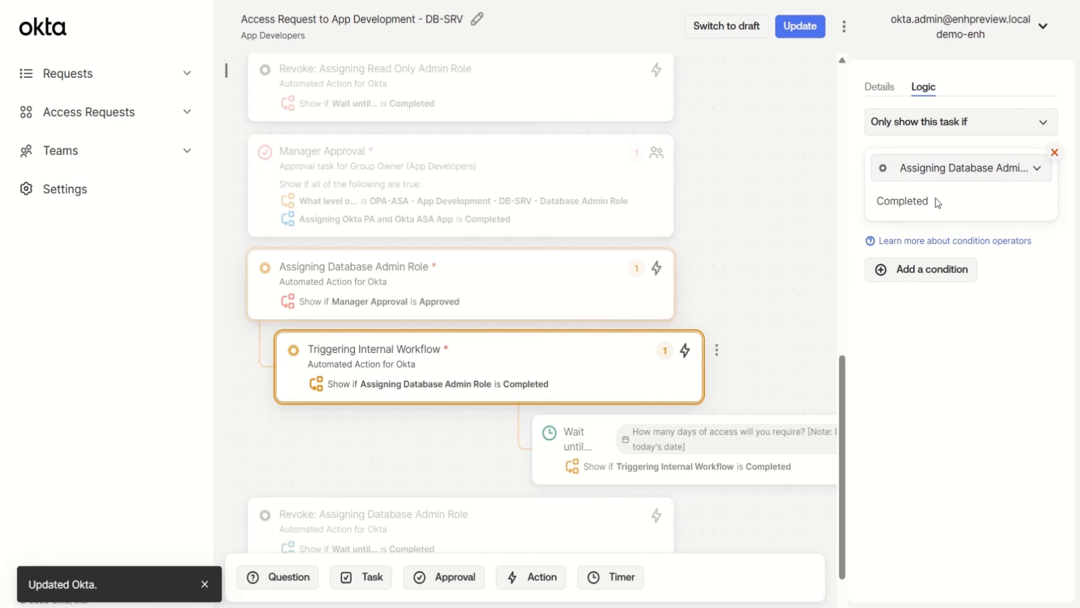
left_click_drag(938, 204, 878, 207)
Open the timer following the database admin workflow action and check its end-date source and display logic
scroll(782, 281, "down", 1)
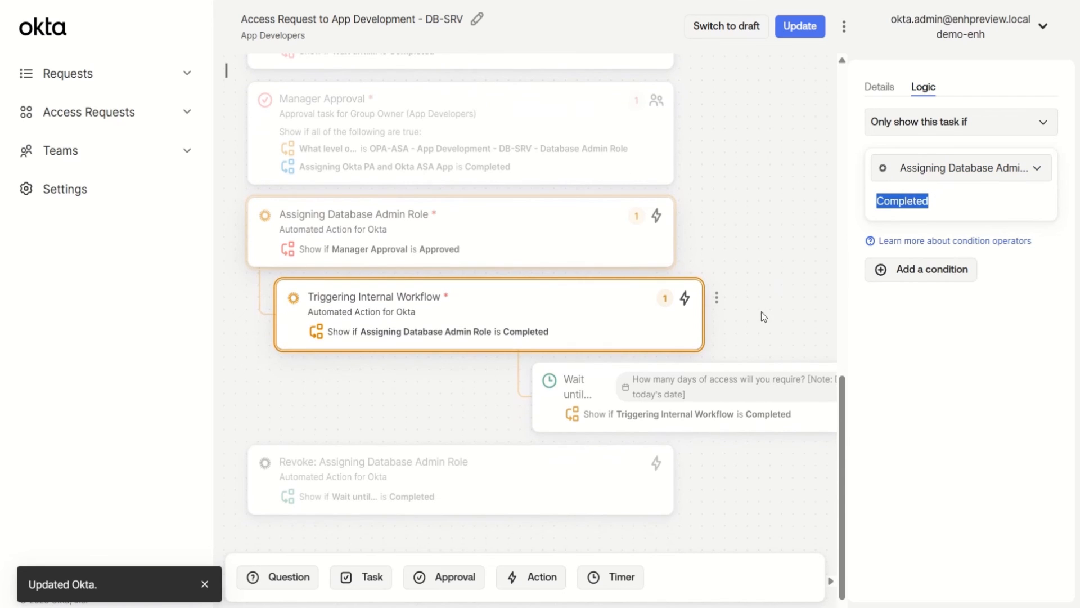
left_click(742, 418)
left_click(742, 418)
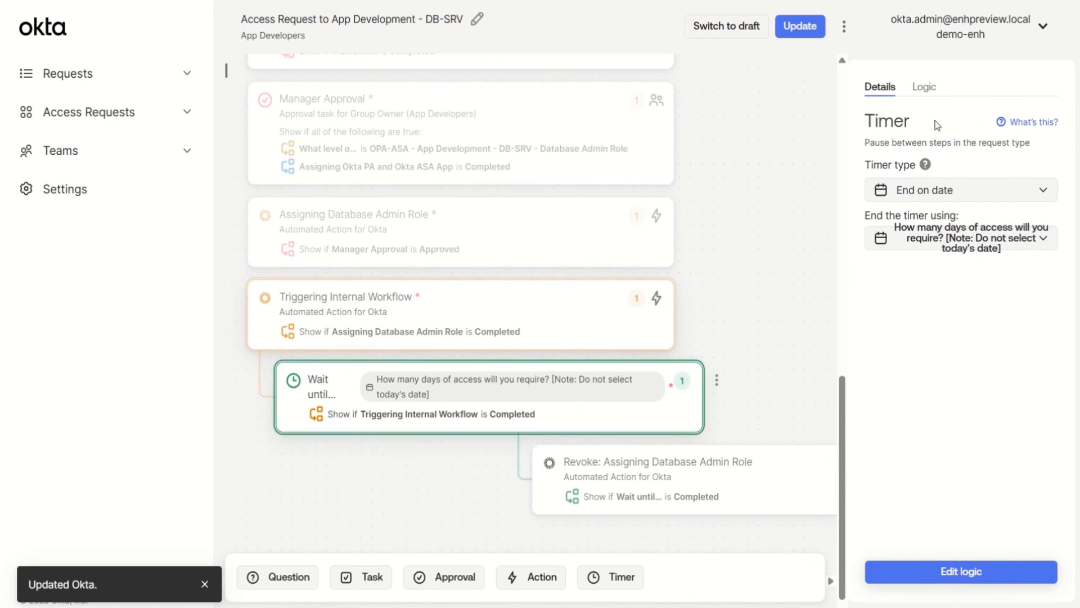
left_click_drag(910, 122, 870, 125)
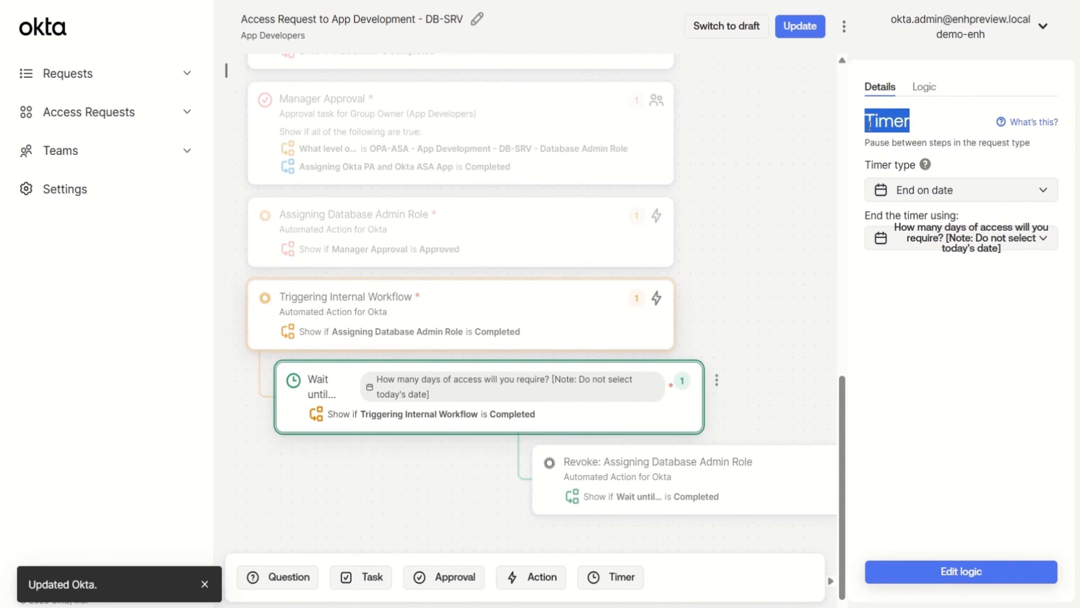
left_click(940, 239)
left_click(939, 239)
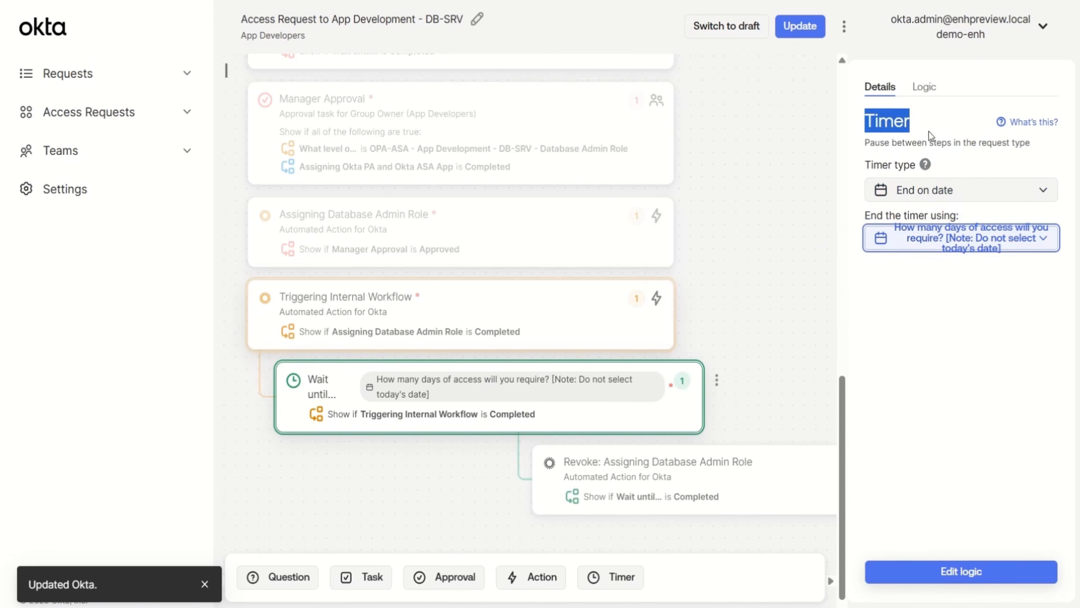
left_click(928, 90)
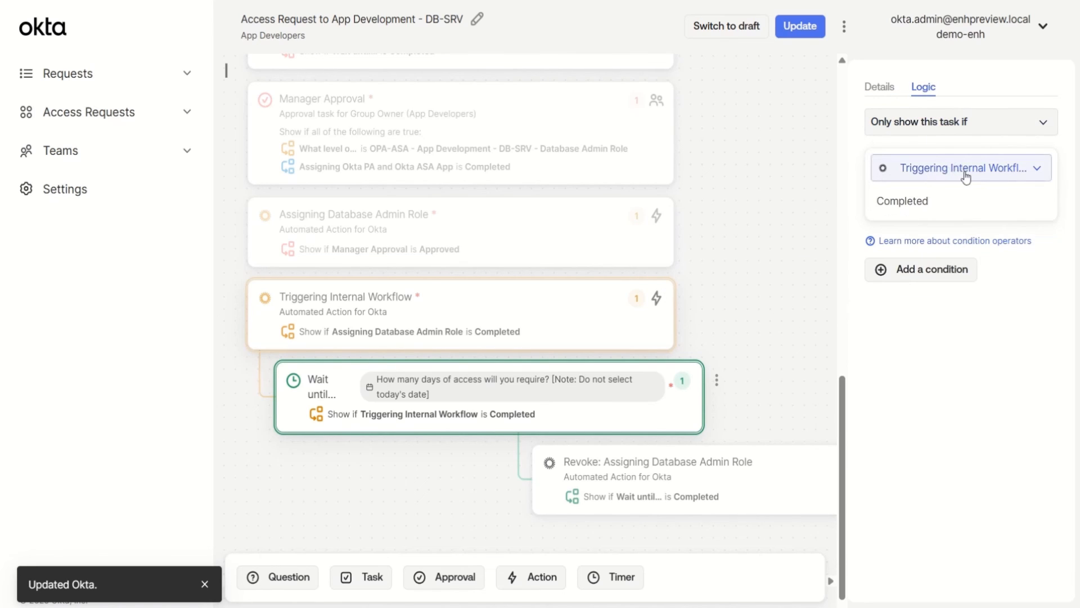
left_click_drag(954, 204, 878, 203)
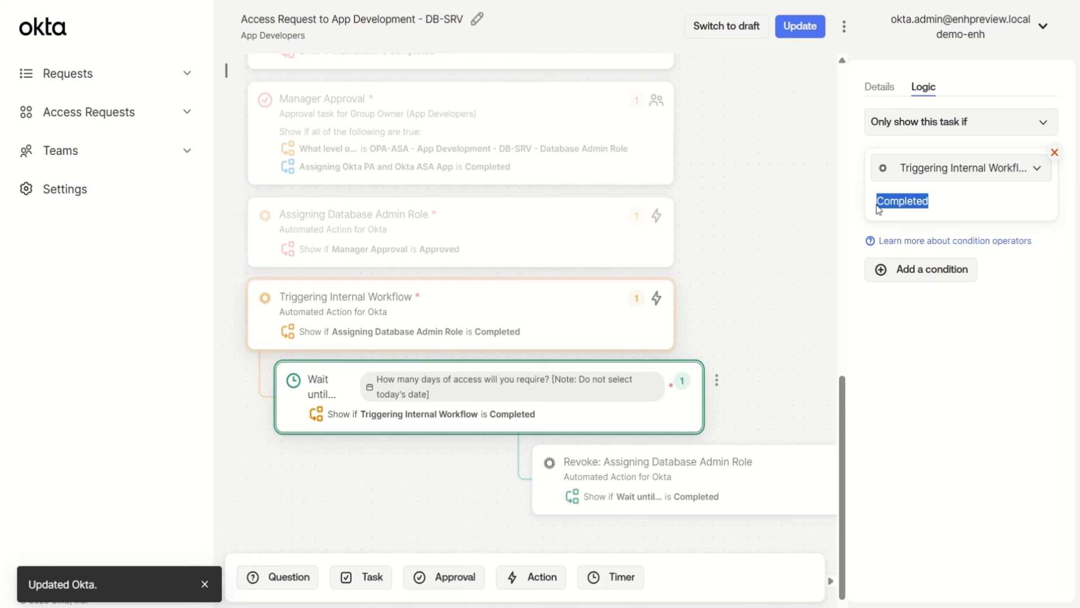
left_click(816, 250)
Open the "Revoke: Assigning Database Admin Role" action and set its type to "Remove user from a group"
left_click(587, 509)
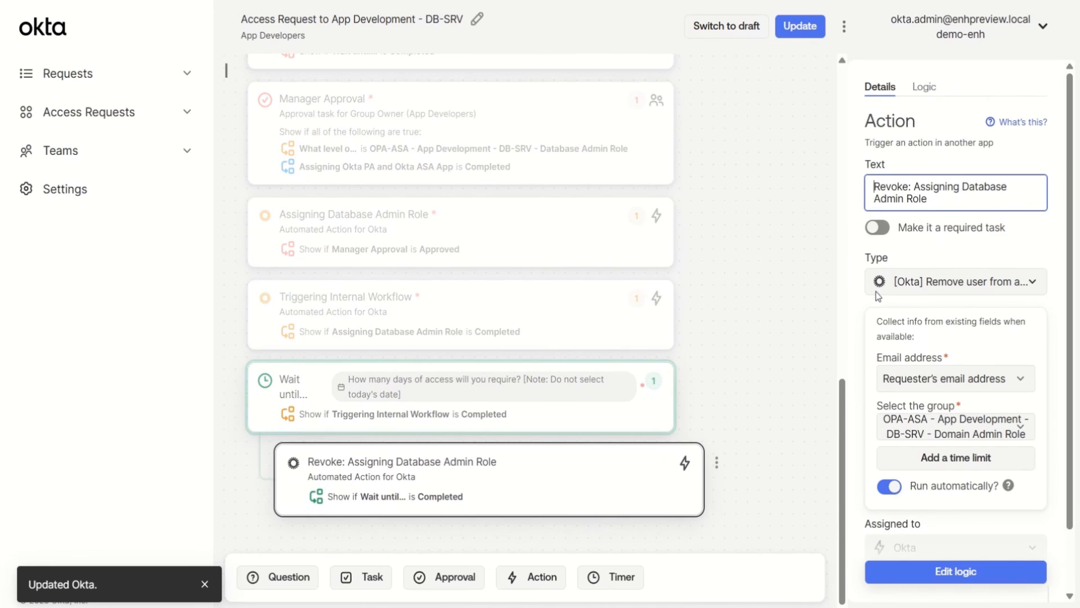
left_click_drag(954, 202, 846, 197)
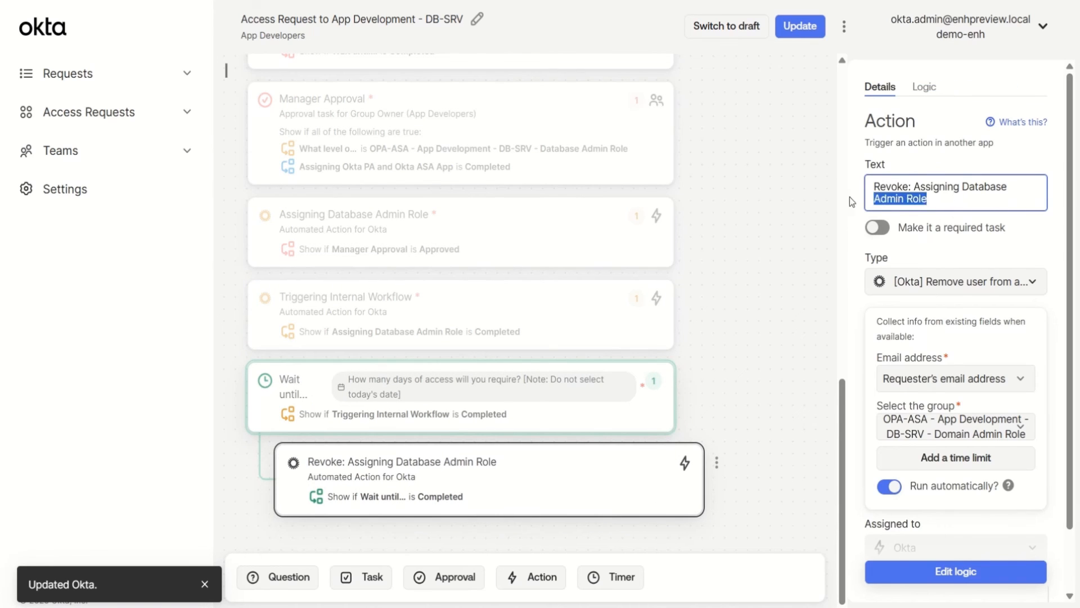
left_click(948, 191)
scroll(957, 219, "down", 1)
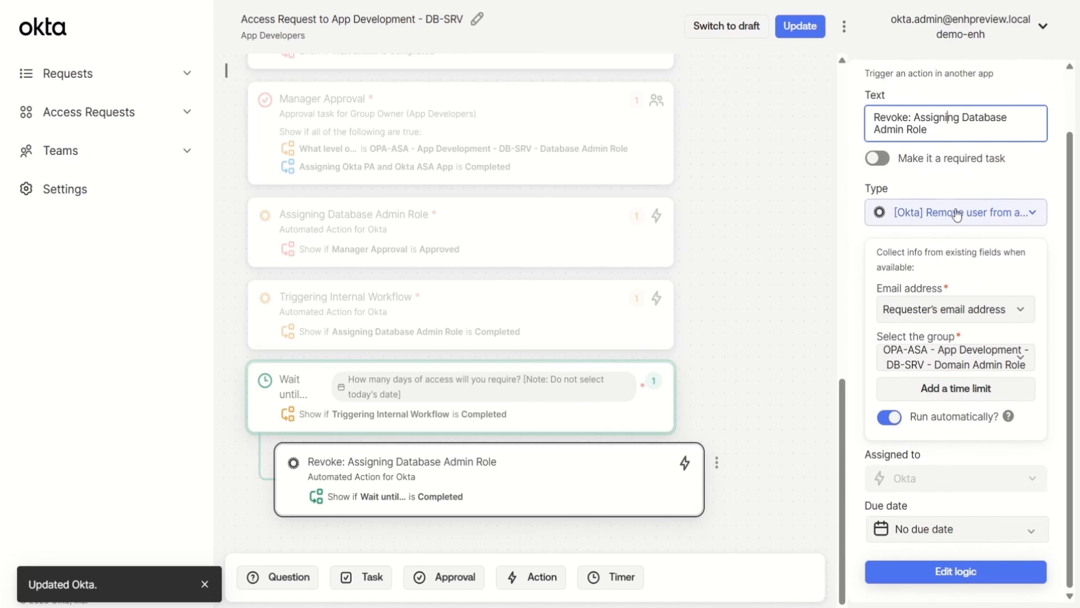
left_click(957, 212)
mouse_move(947, 402)
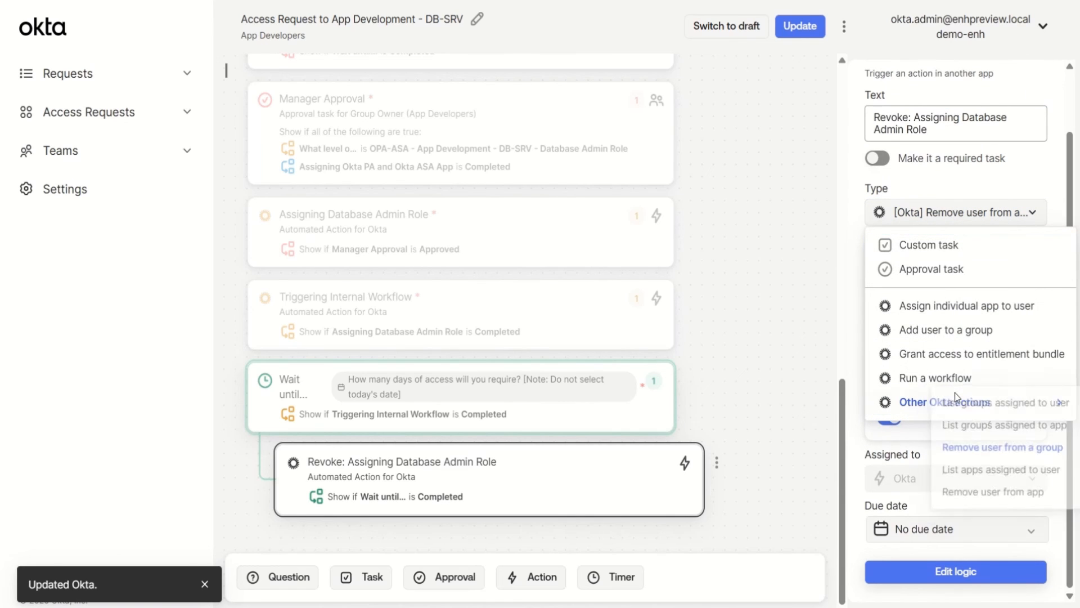
left_click(1013, 451)
Set the revoke action's group to "OPA-ASA - App Development - DB-SRV - Database Admin Role"
left_click(963, 364)
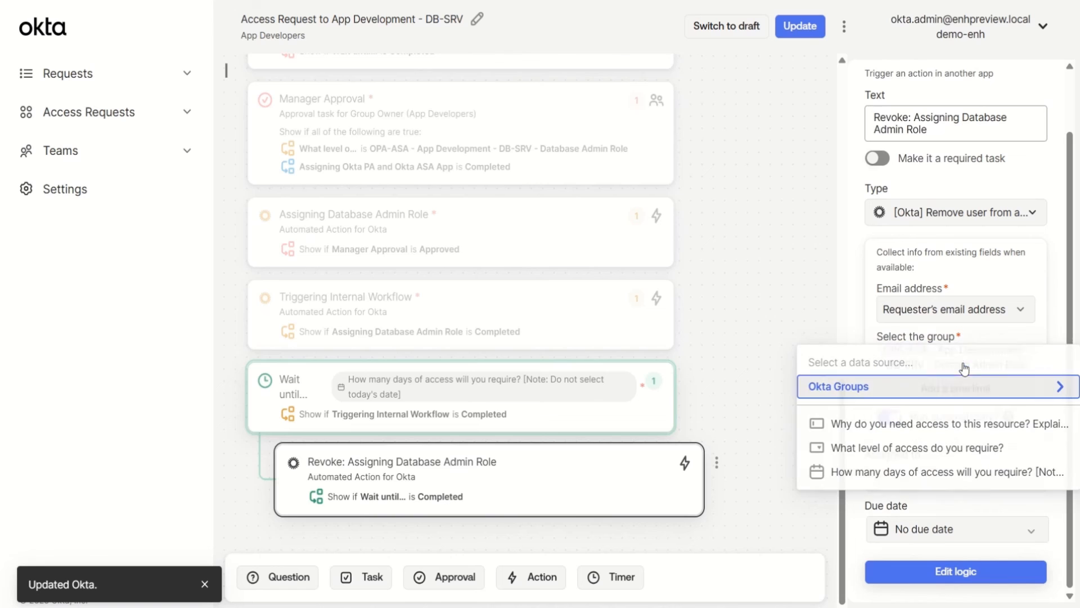
left_click(938, 387)
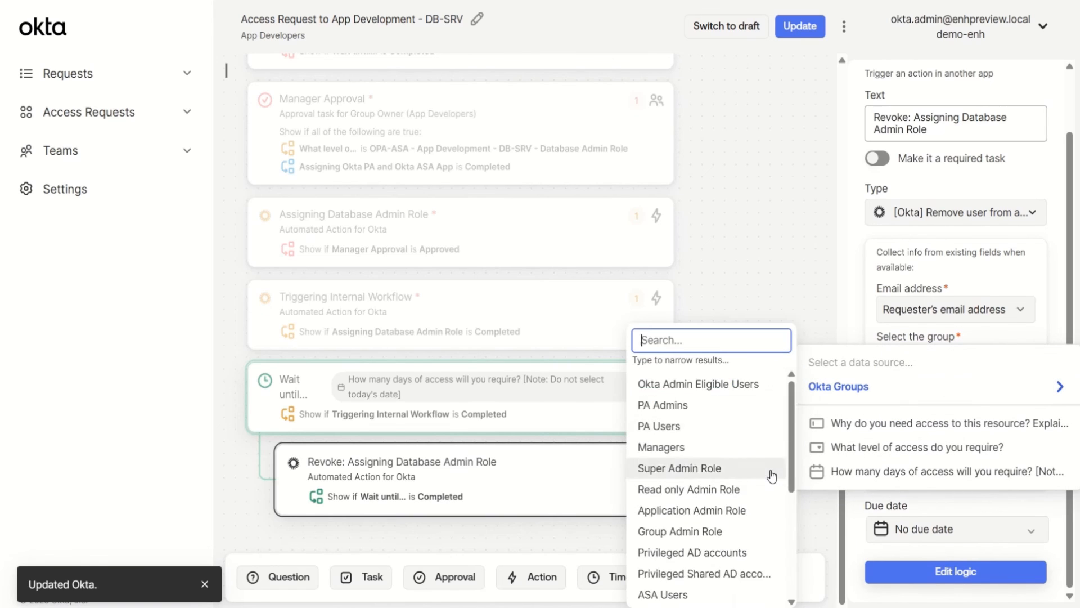
scroll(732, 484, "down", 3)
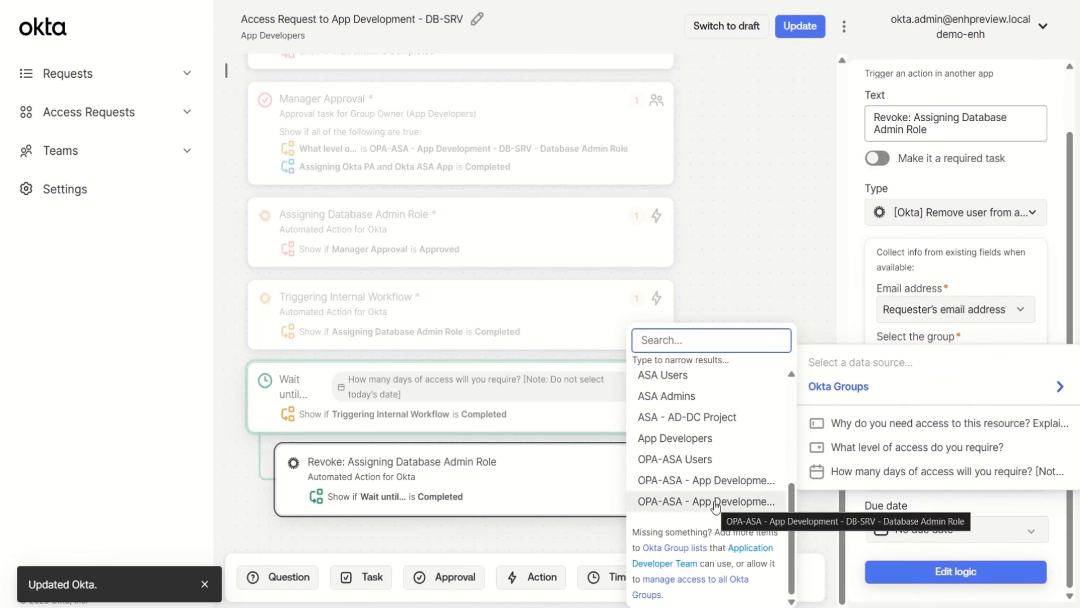
left_click(734, 501)
scroll(916, 409, "up", 2)
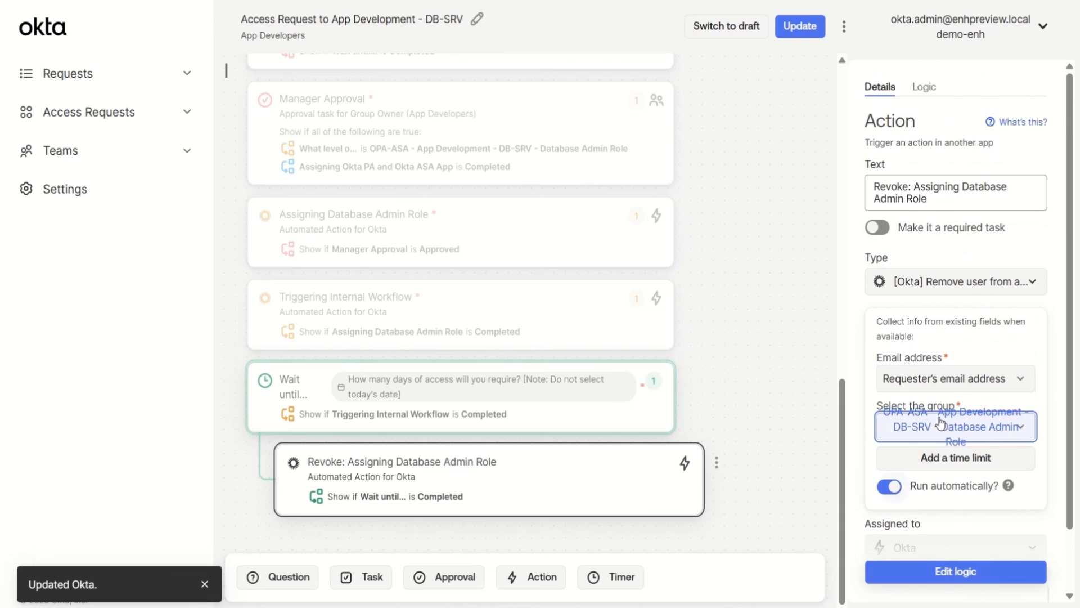
Check the display logic of the database admin revoke action, then deselect the action
left_click(922, 88)
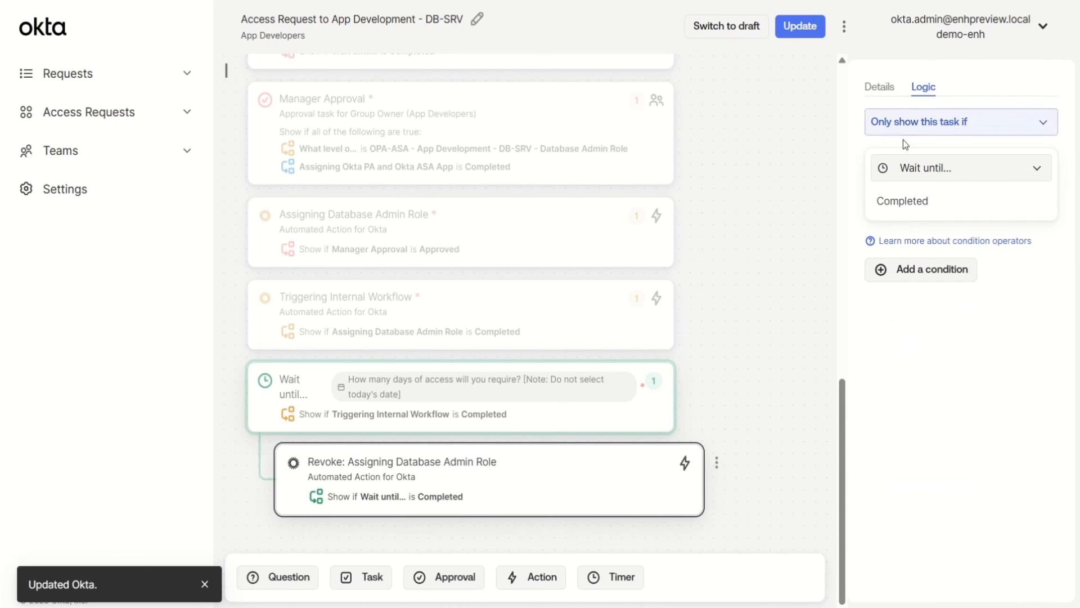
left_click_drag(935, 201, 873, 204)
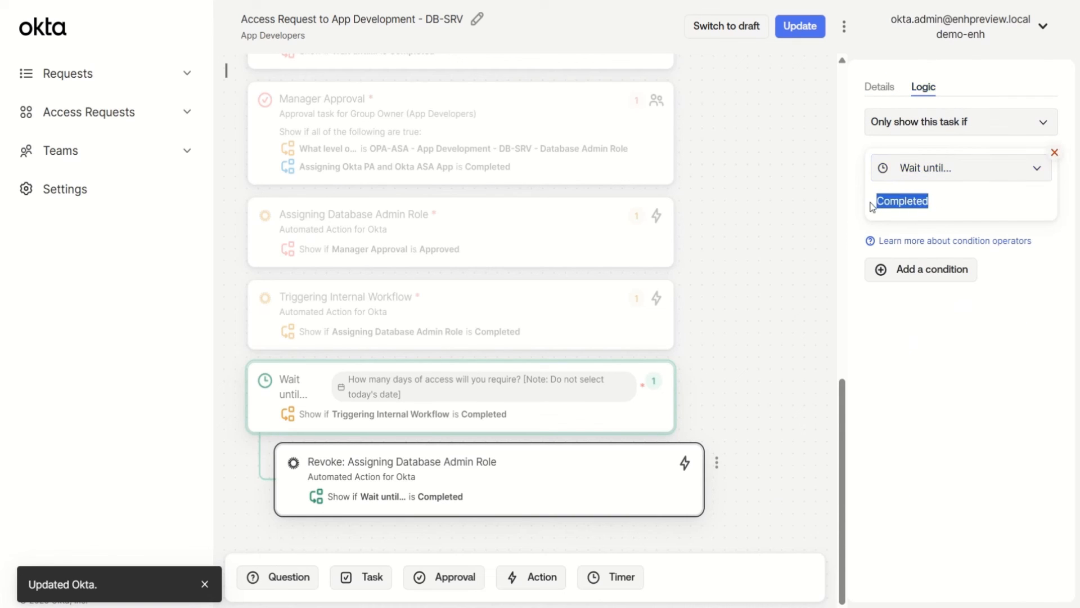
left_click(825, 215)
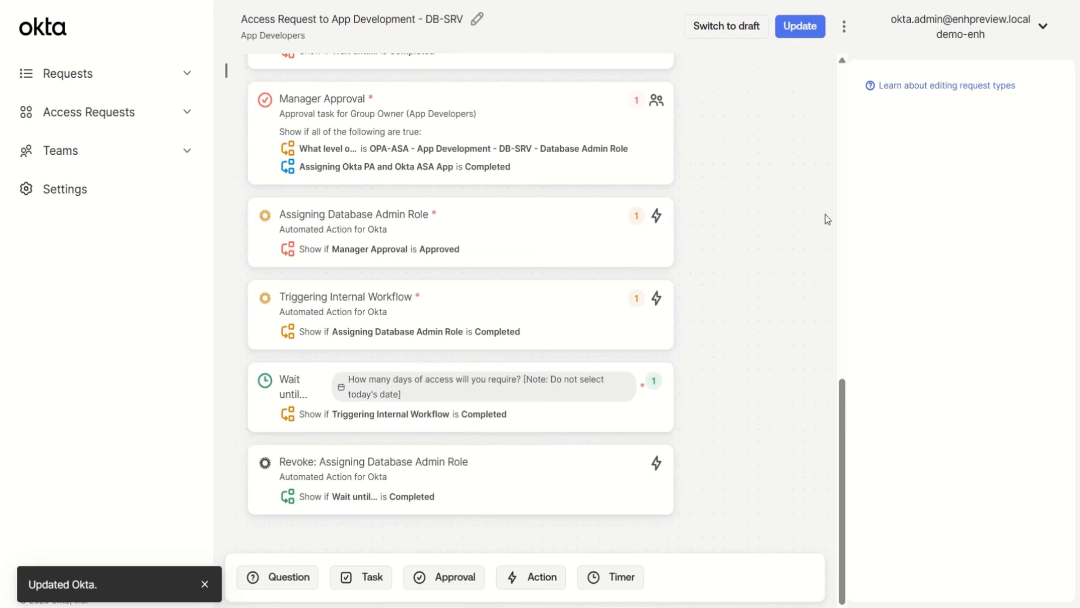